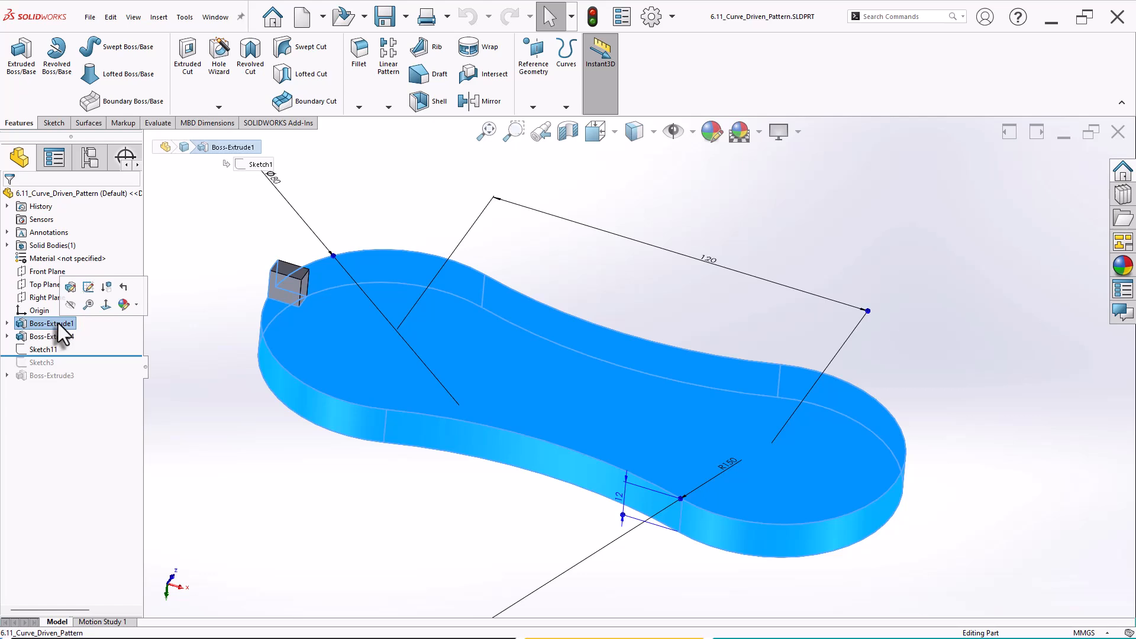
Make Sketch11, the outline along the plate's edge, visible in the model.
click(63, 337)
mouse_move(64, 338)
mouse_down()
mouse_move(171, 361)
mouse_move(290, 296)
mouse_move(303, 271)
mouse_move(288, 276)
mouse_move(304, 281)
mouse_move(343, 260)
mouse_move(477, 286)
mouse_move(857, 398)
mouse_move(289, 402)
mouse_move(40, 353)
mouse_up()
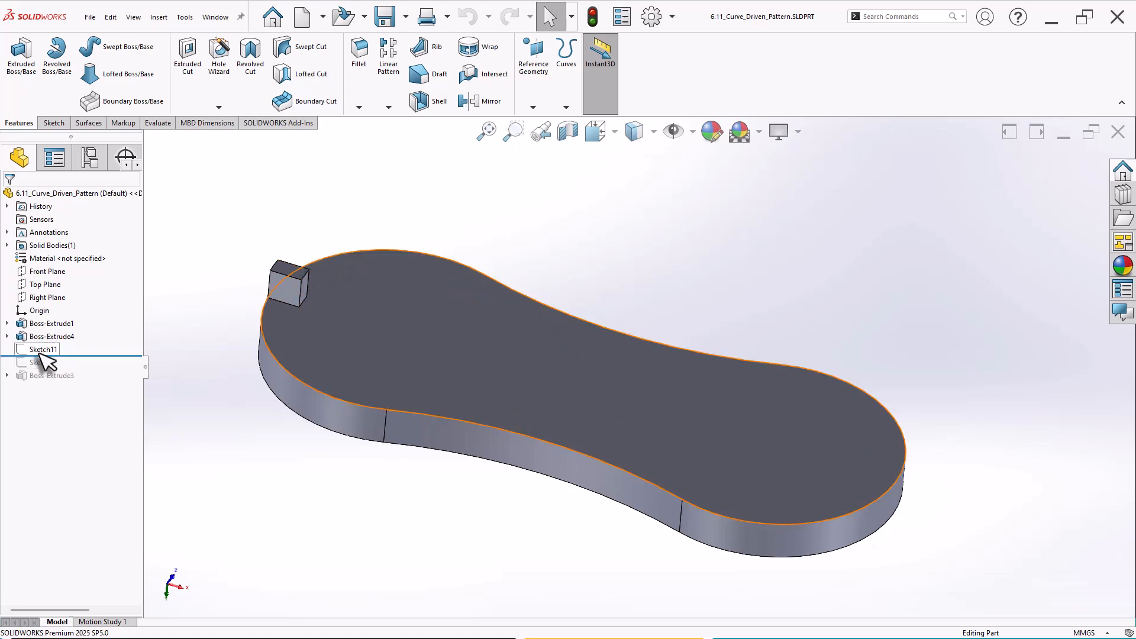
click(42, 351)
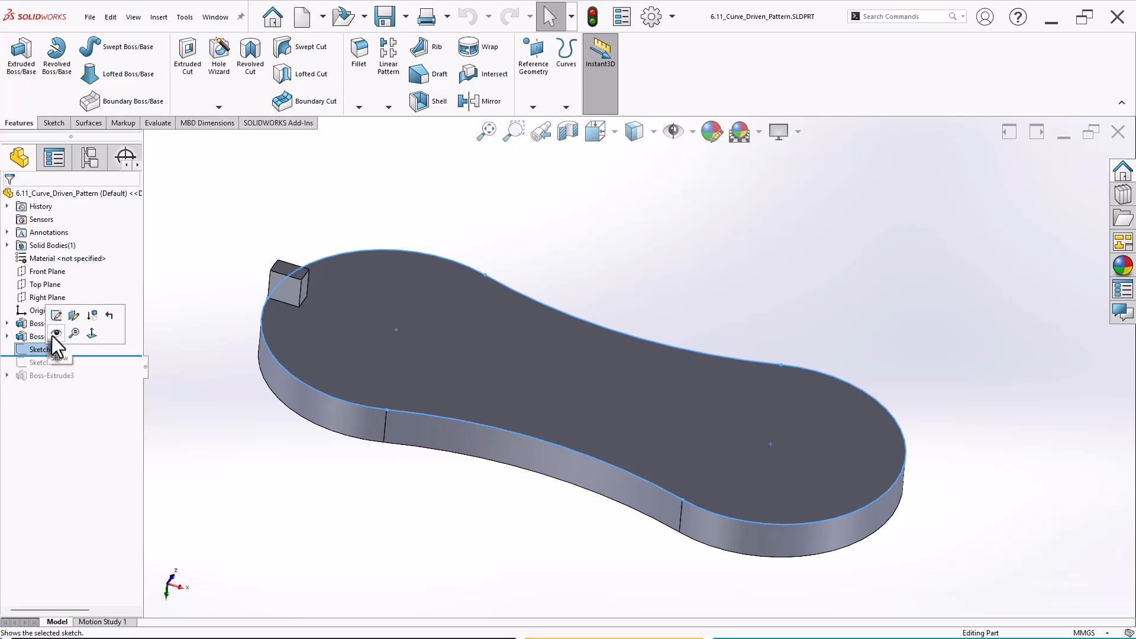
click(56, 335)
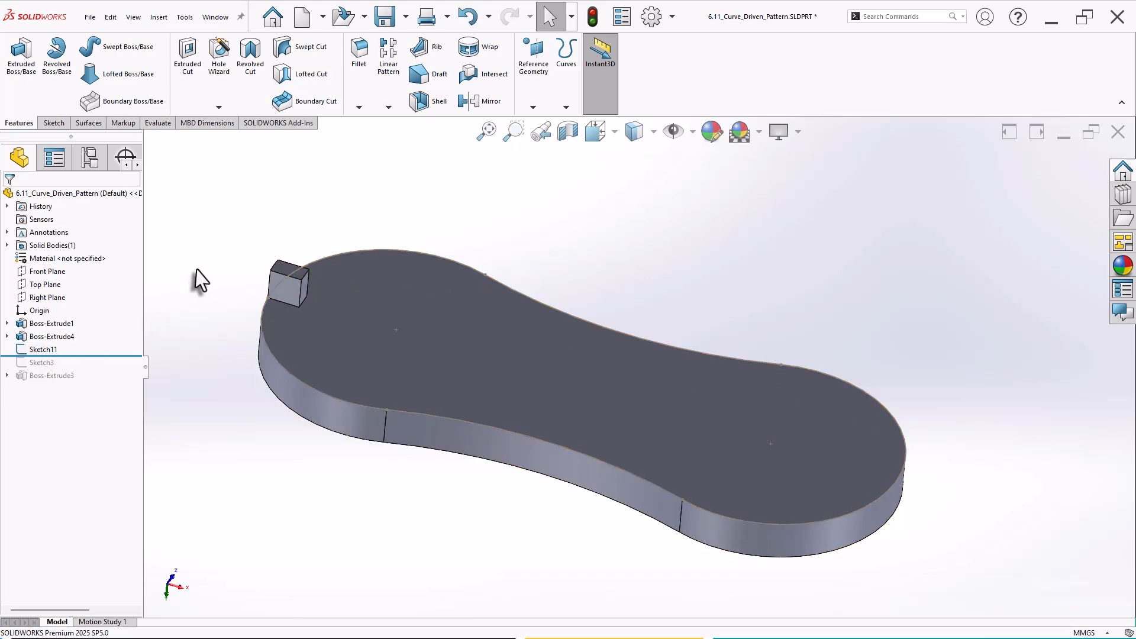
Start a Curve Driven Pattern along Sketch11 with the small block Boss-Extrude4 as the feature to pattern.
mouse_move(195, 279)
middle_down()
mouse_move(185, 325)
mouse_move(223, 254)
mouse_move(241, 283)
mouse_move(292, 304)
middle_up()
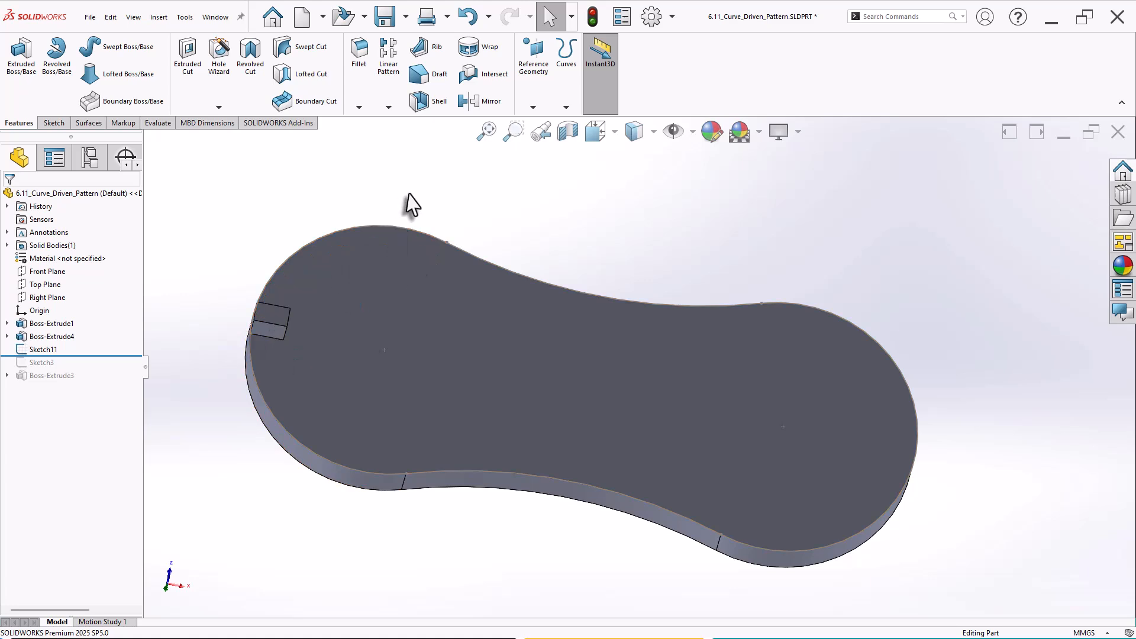
click(391, 107)
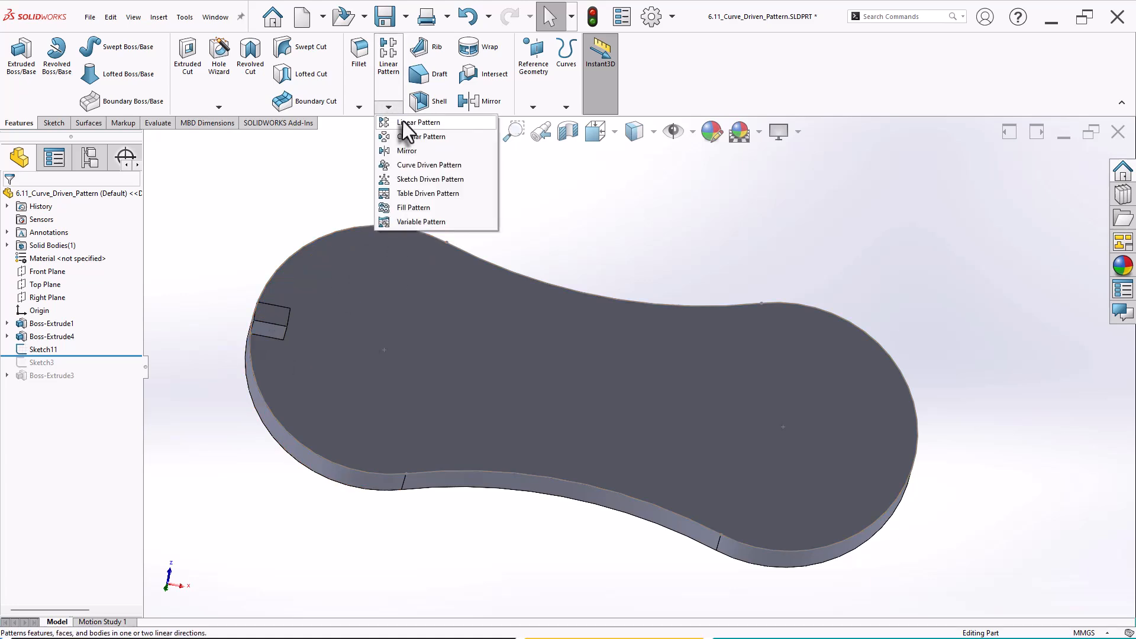
click(463, 165)
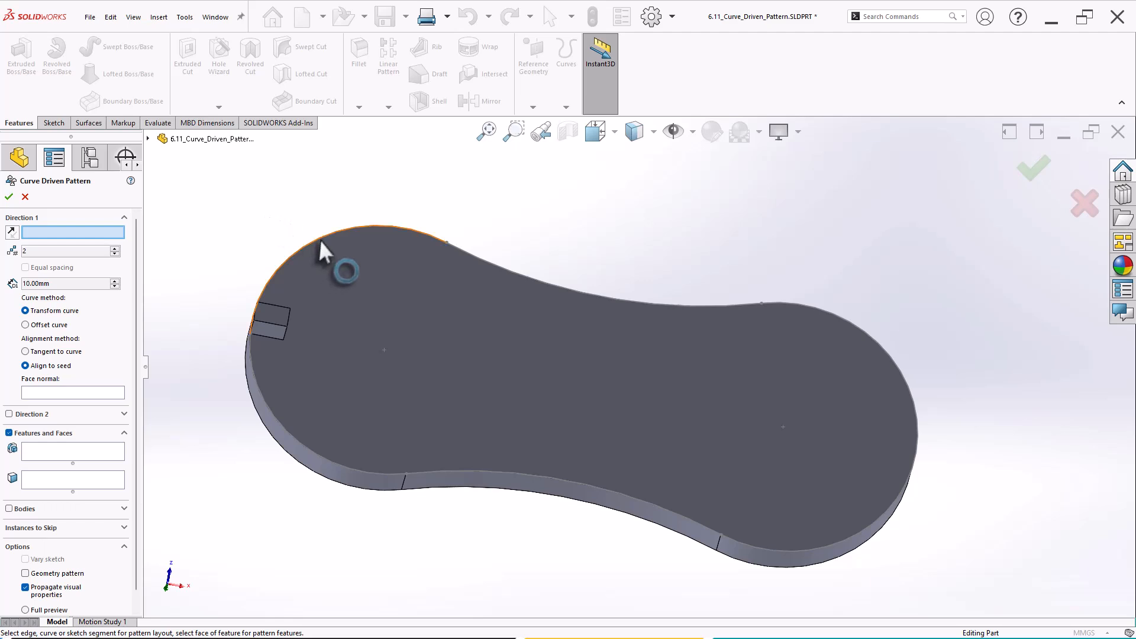
click(147, 138)
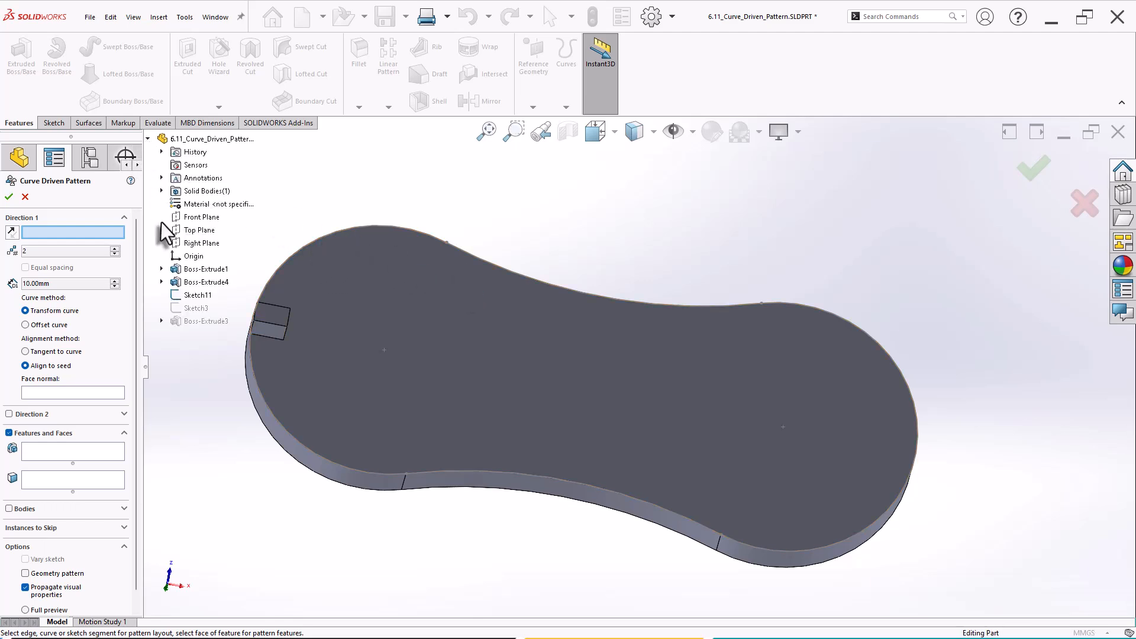
click(197, 295)
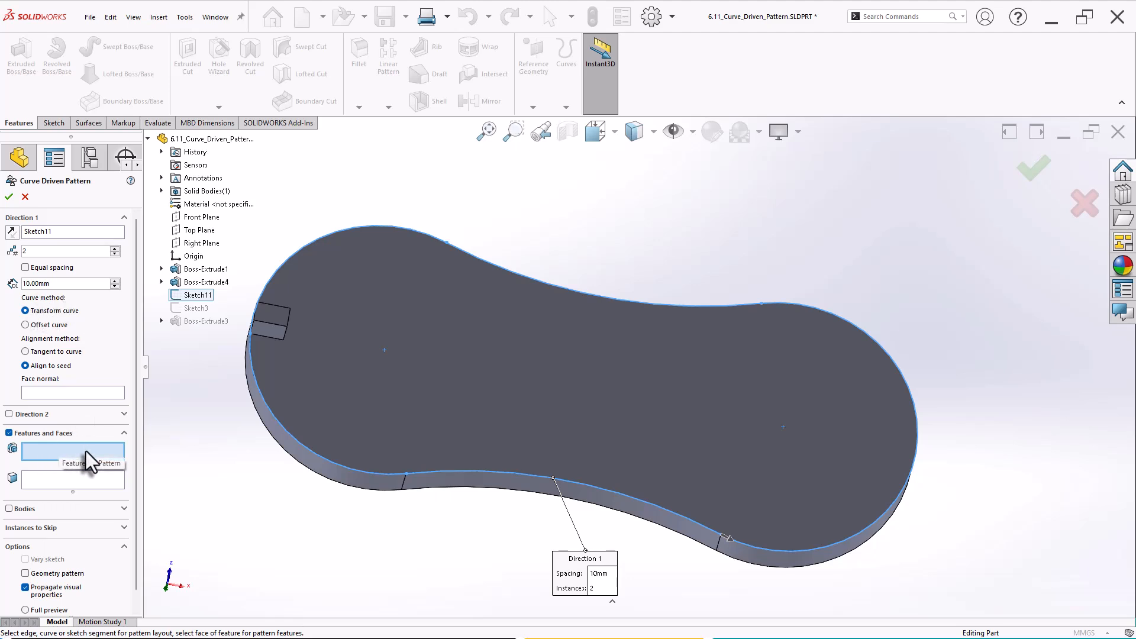
click(271, 323)
middle_drag(220, 410, 172, 363)
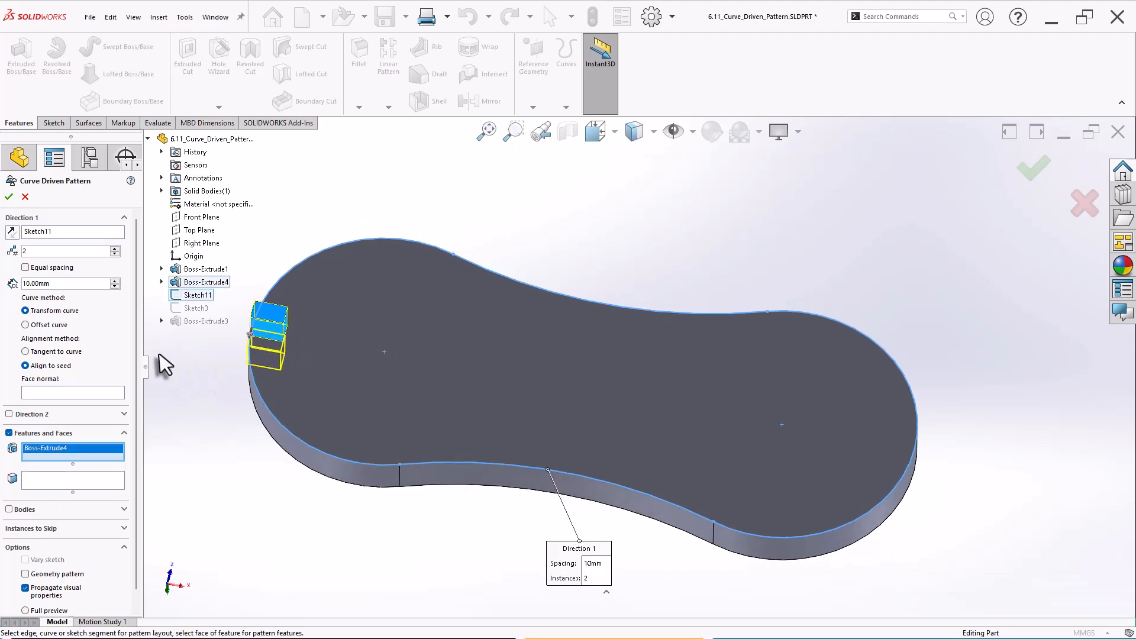
Turn on equal spacing for the pattern and set the number of instances to 20.
click(24, 268)
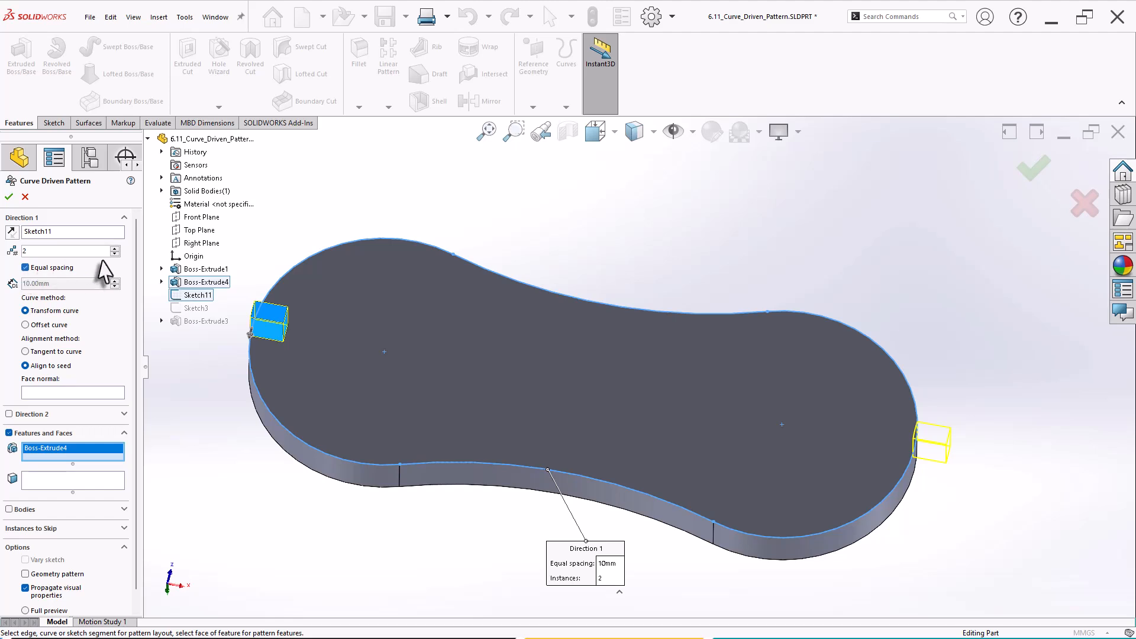
click(115, 249)
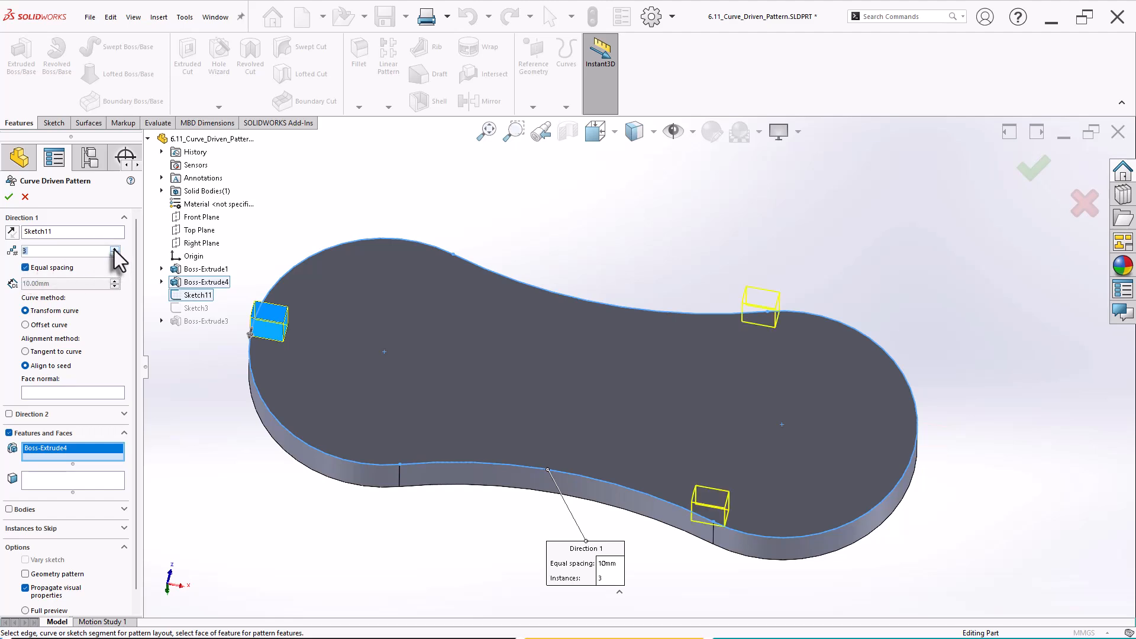
click(115, 249)
click(115, 249)
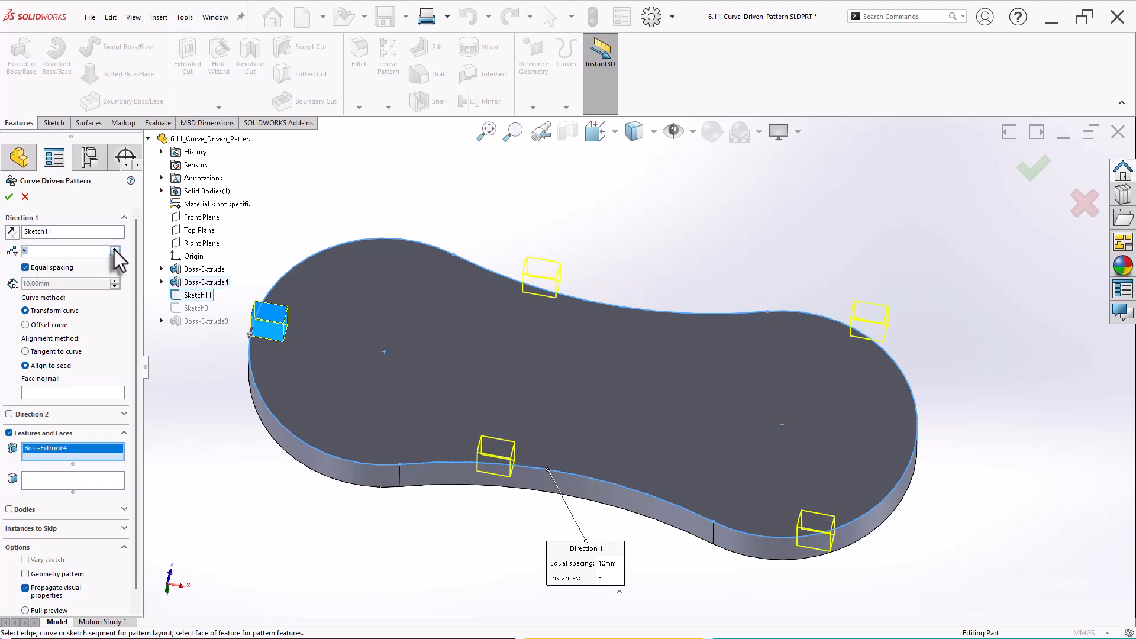
click(115, 249)
click(115, 249)
click(114, 249)
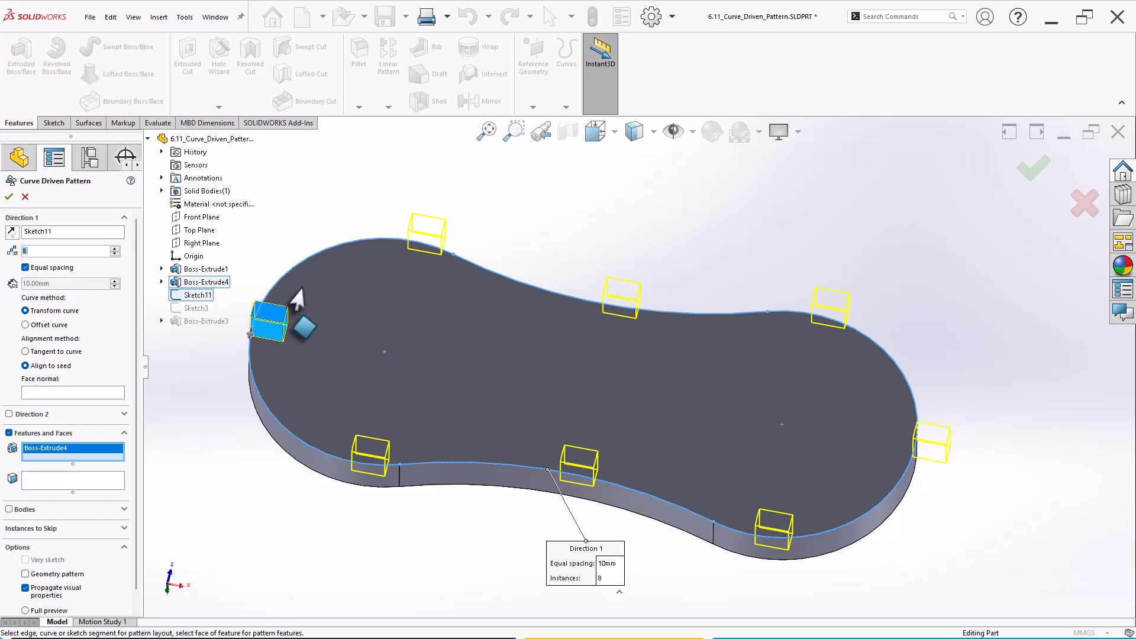
click(115, 248)
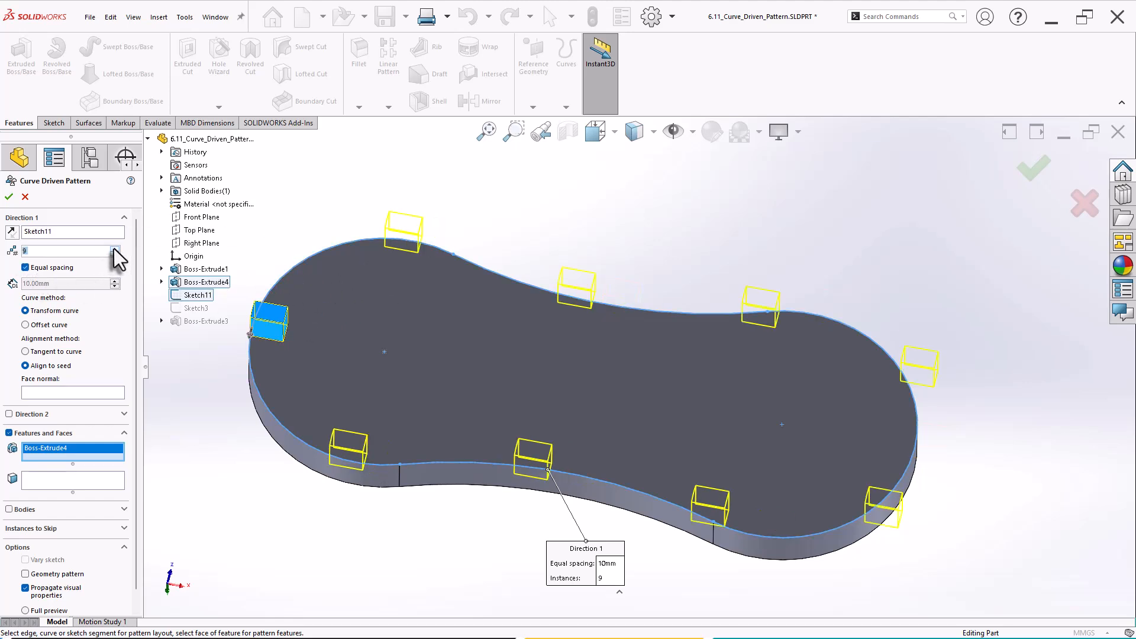
click(114, 248)
click(115, 248)
click(115, 248)
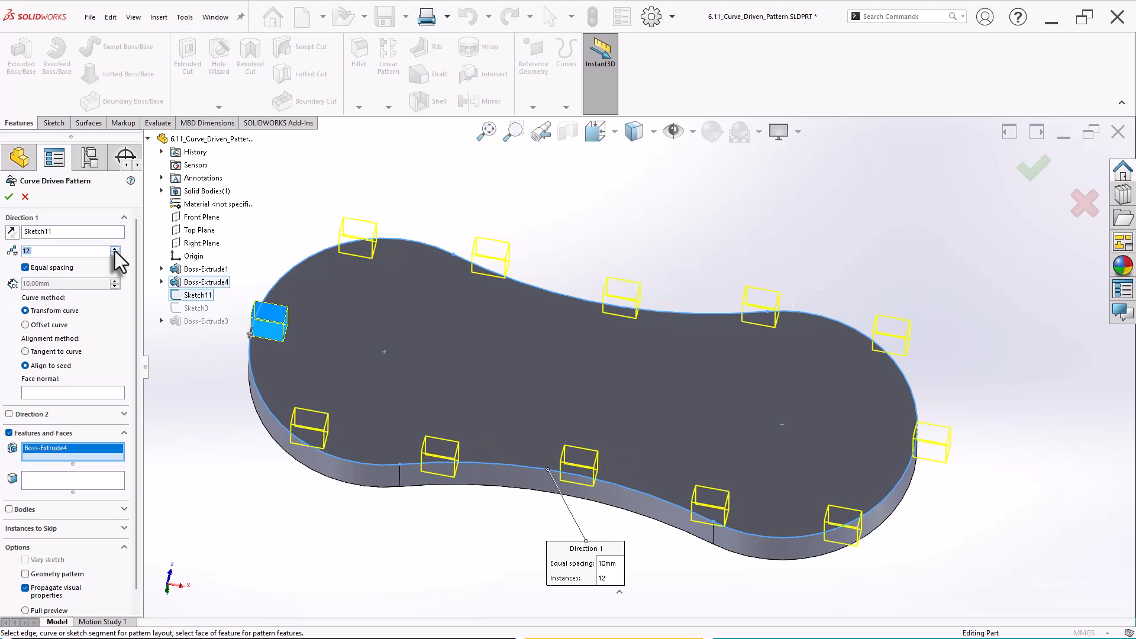
click(114, 249)
click(115, 248)
click(114, 248)
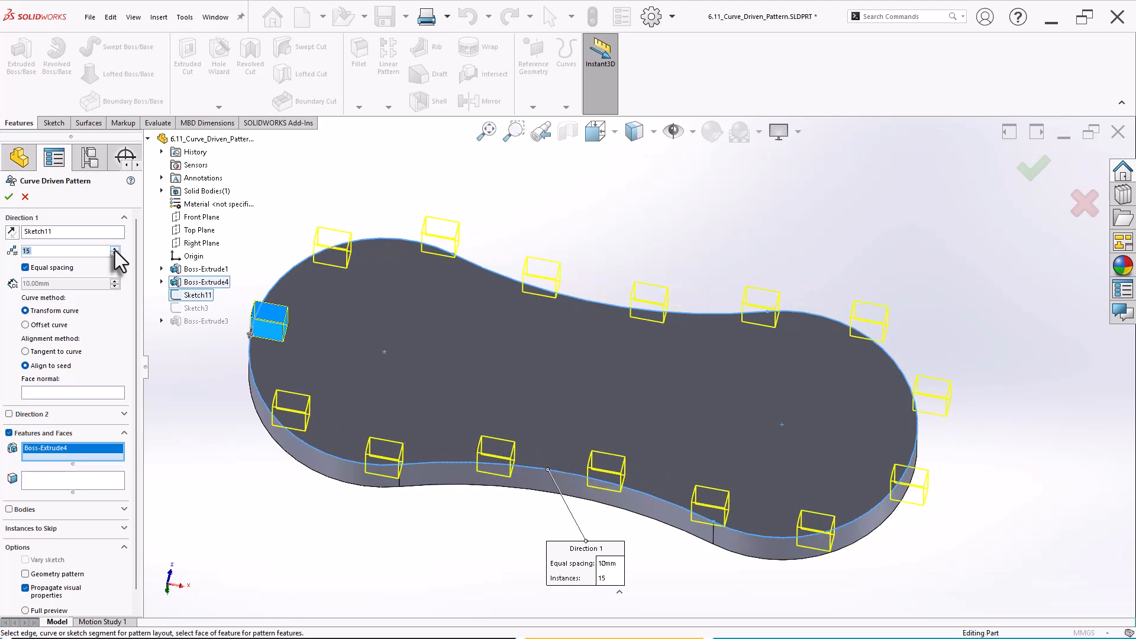
click(114, 248)
click(115, 248)
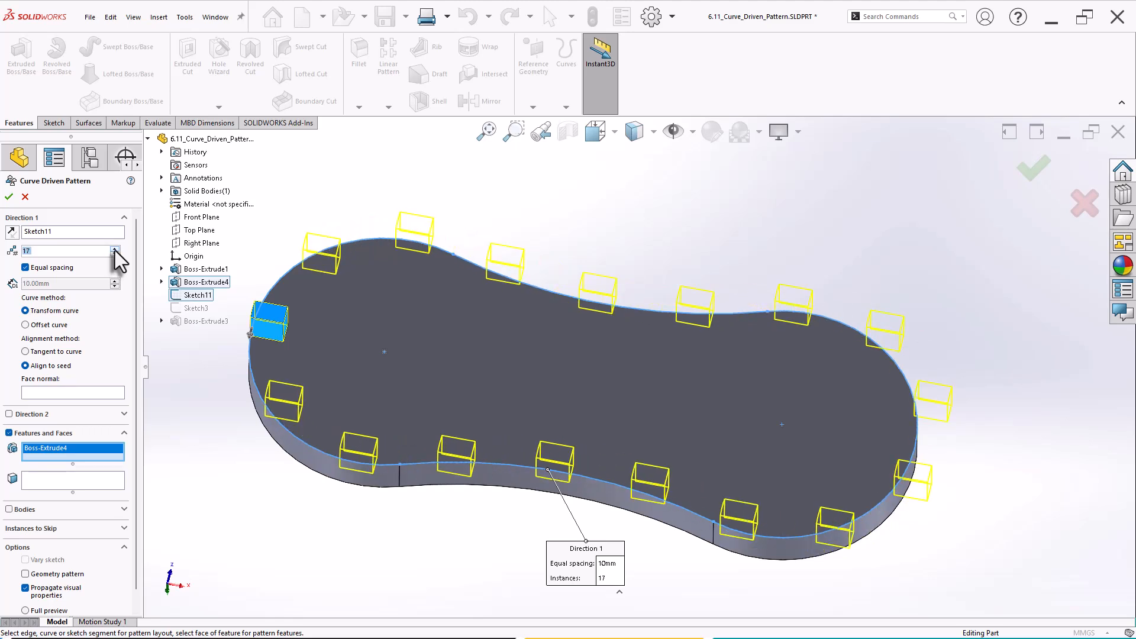
text(20)
key(Return)
middle_drag(226, 449, 222, 480)
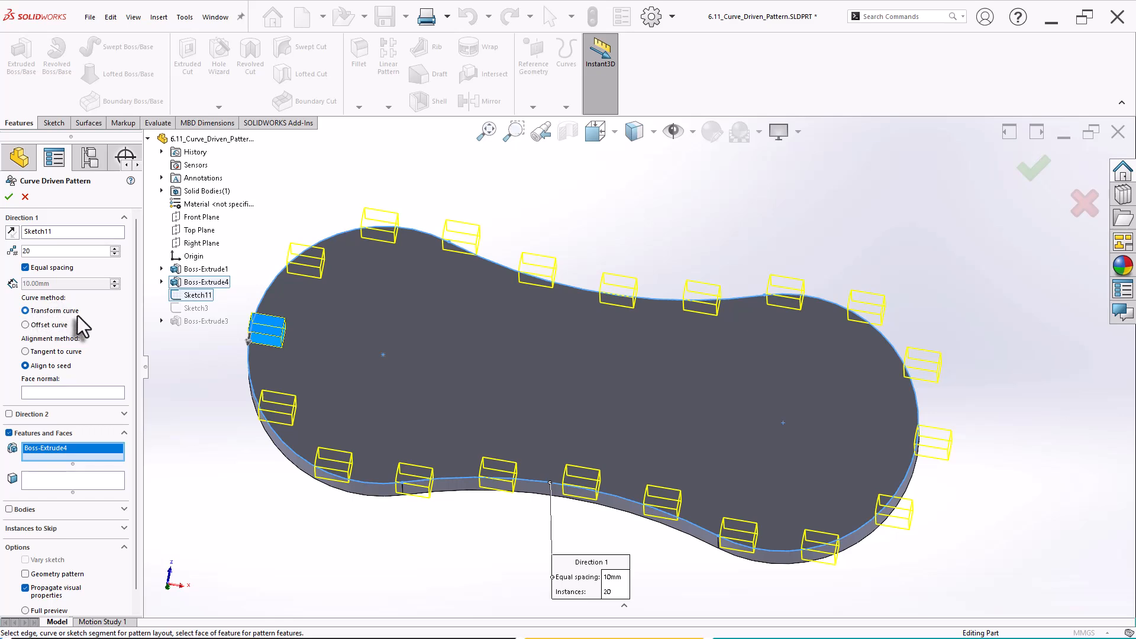
Set the pattern's curve method to Offset curve and its alignment method to Tangent to curve, and inspect the preview.
click(26, 325)
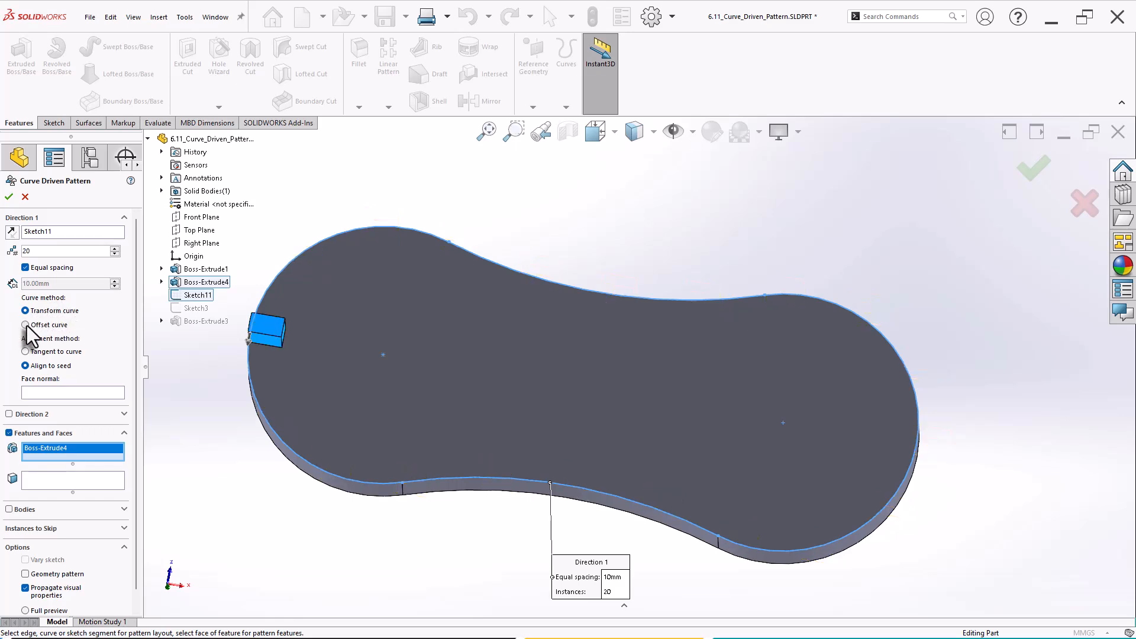
click(26, 352)
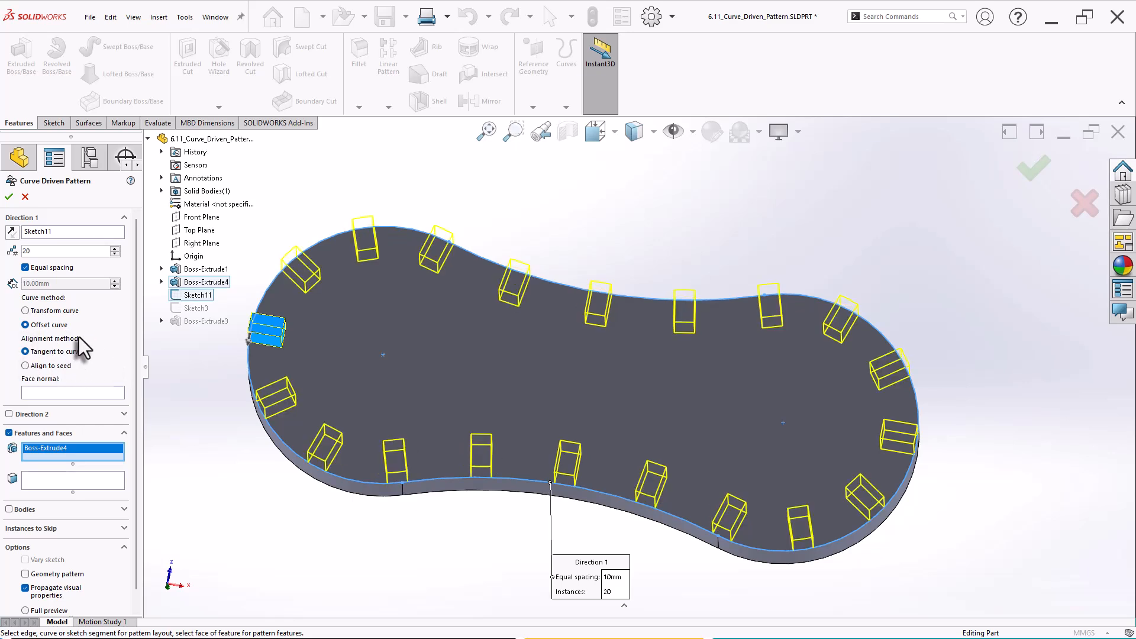
scroll(305, 314, down, 3)
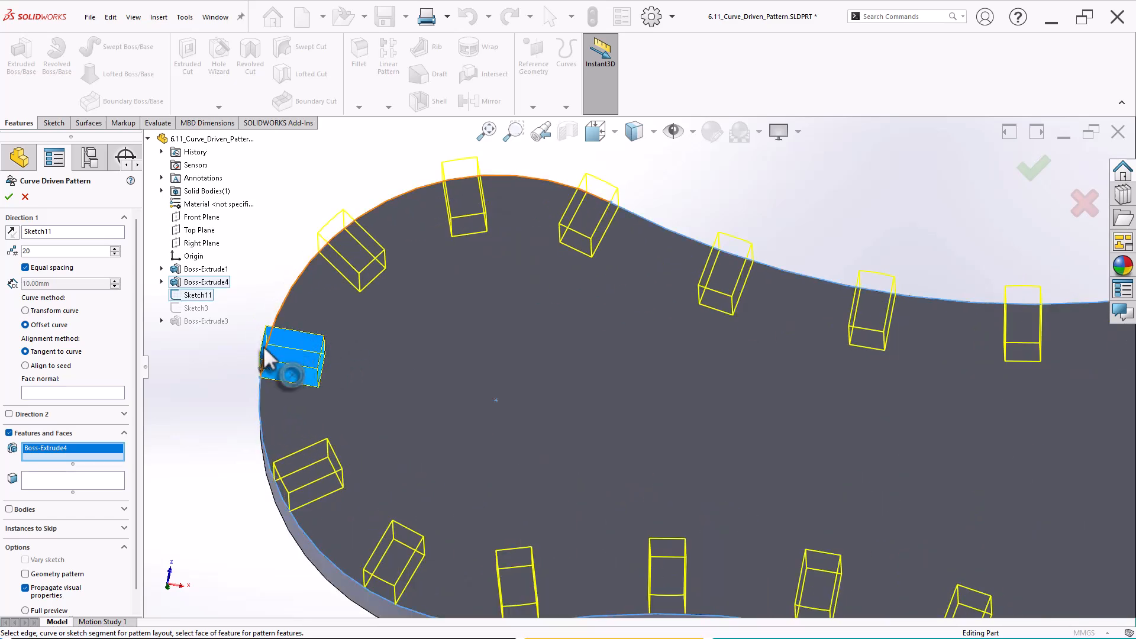
scroll(353, 349, up, 2)
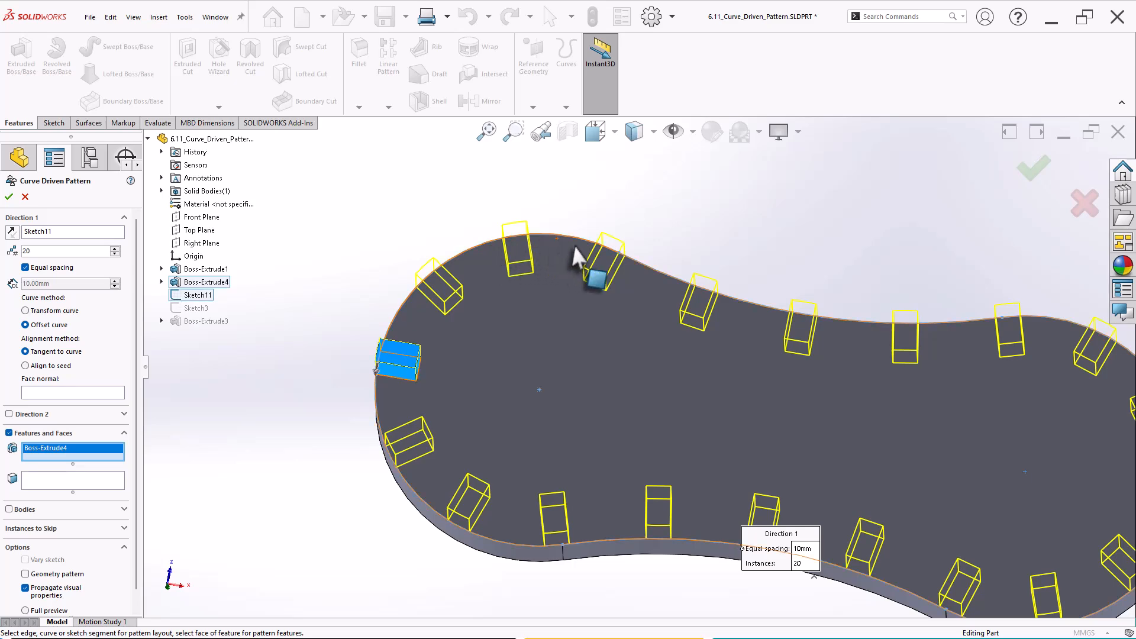
scroll(627, 370, up, 2)
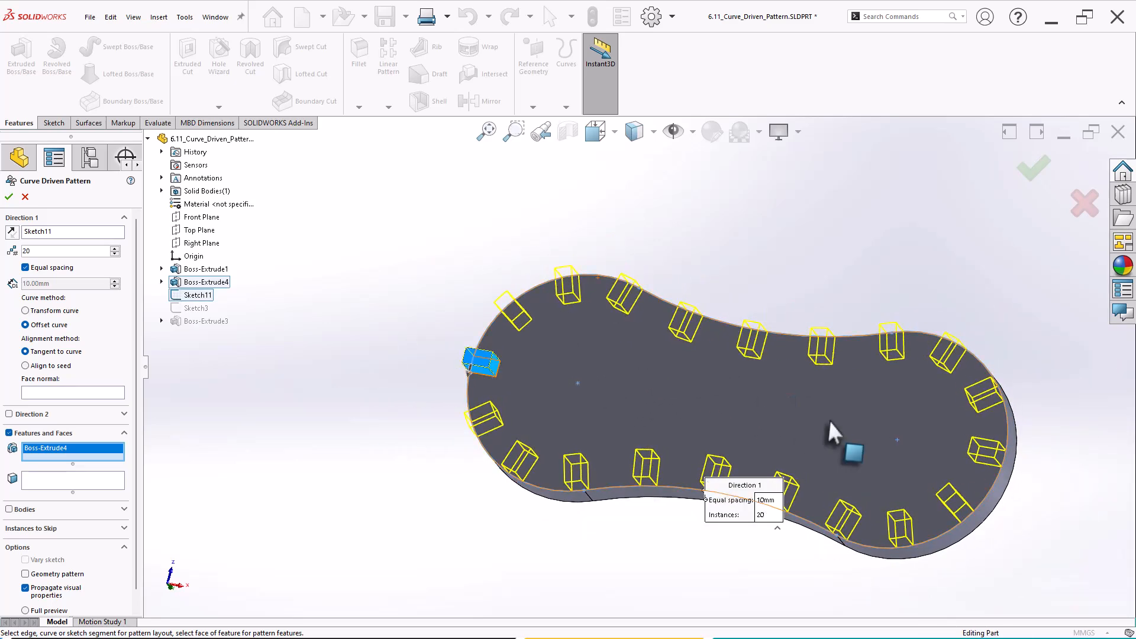
scroll(1084, 489, down, 2)
middle_drag(1023, 461, 1050, 459)
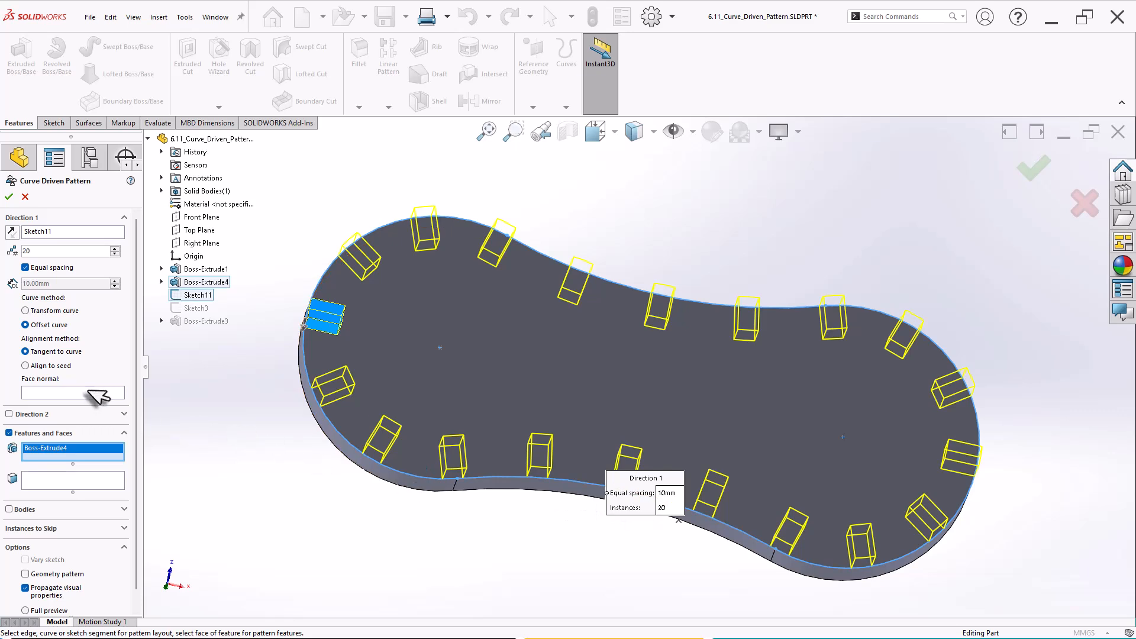
Compare the Align to seed alignment, return to Tangent to curve, and accept the block pattern.
click(48, 366)
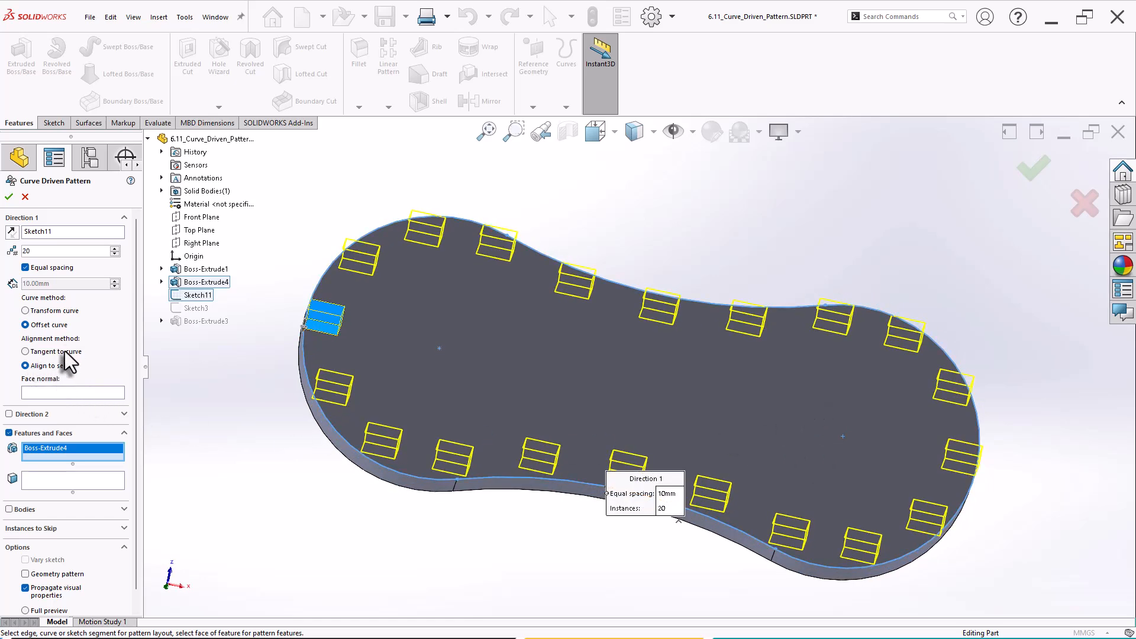
click(44, 354)
mouse_move(254, 412)
middle_down()
mouse_move(233, 443)
mouse_move(240, 396)
middle_up()
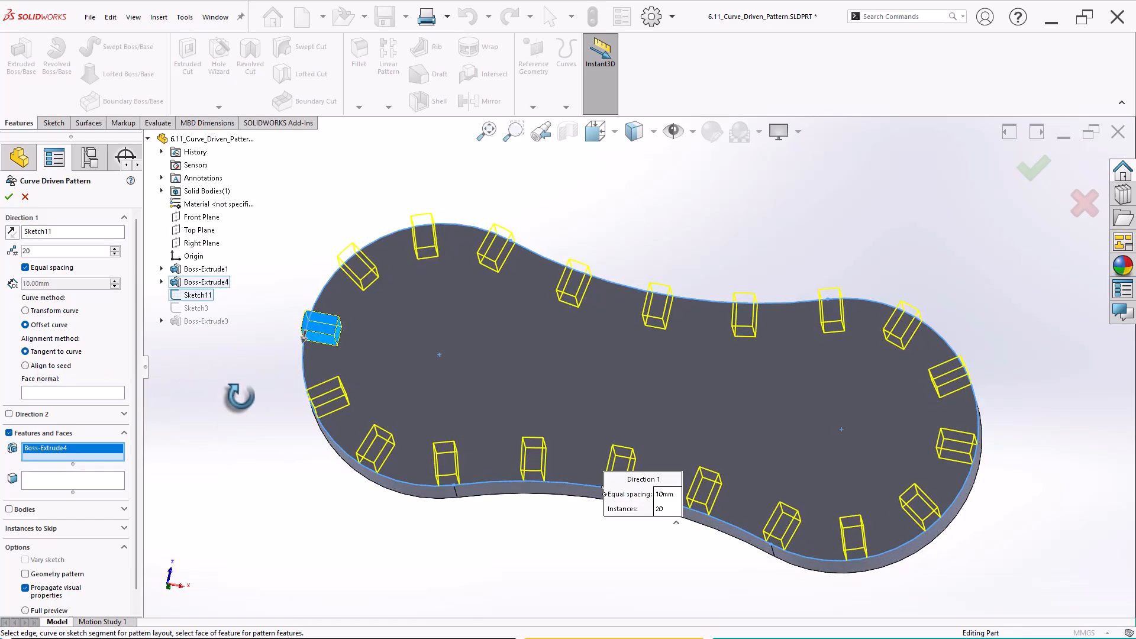
click(9, 196)
Roll the feature history forward past Sketch3 and Boss-Extrude3, checking Sketch3 on the plate's opposite face.
middle_drag(417, 408, 413, 318)
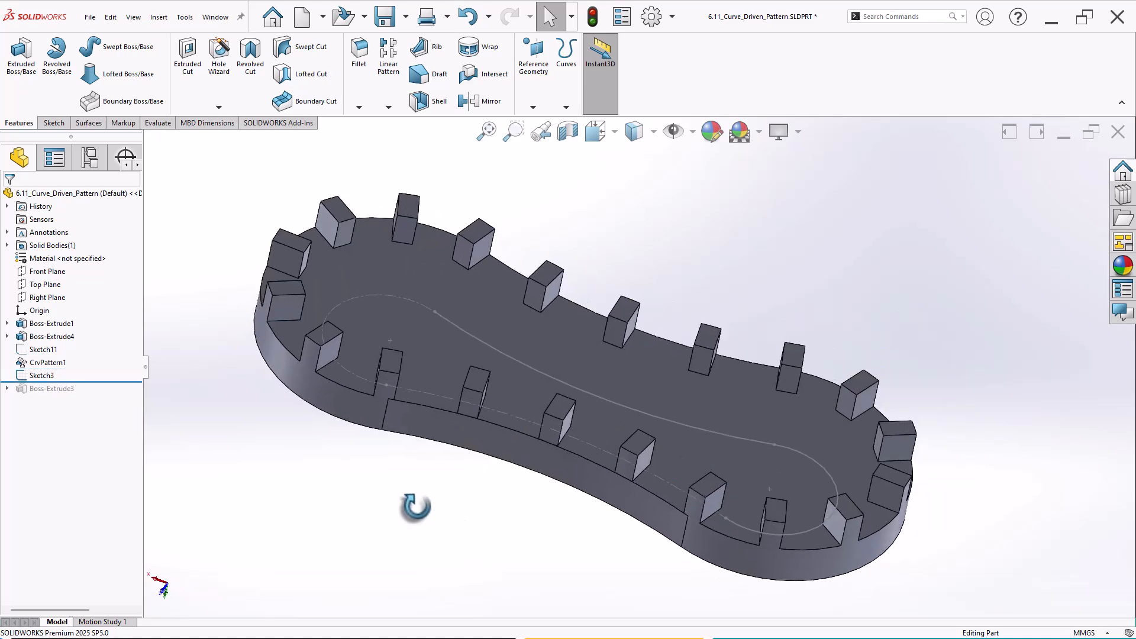
mouse_move(413, 505)
middle_down()
mouse_move(448, 337)
mouse_move(440, 367)
mouse_move(431, 304)
mouse_move(436, 446)
mouse_move(457, 343)
mouse_move(601, 431)
mouse_move(520, 305)
mouse_move(436, 422)
middle_up()
click(44, 378)
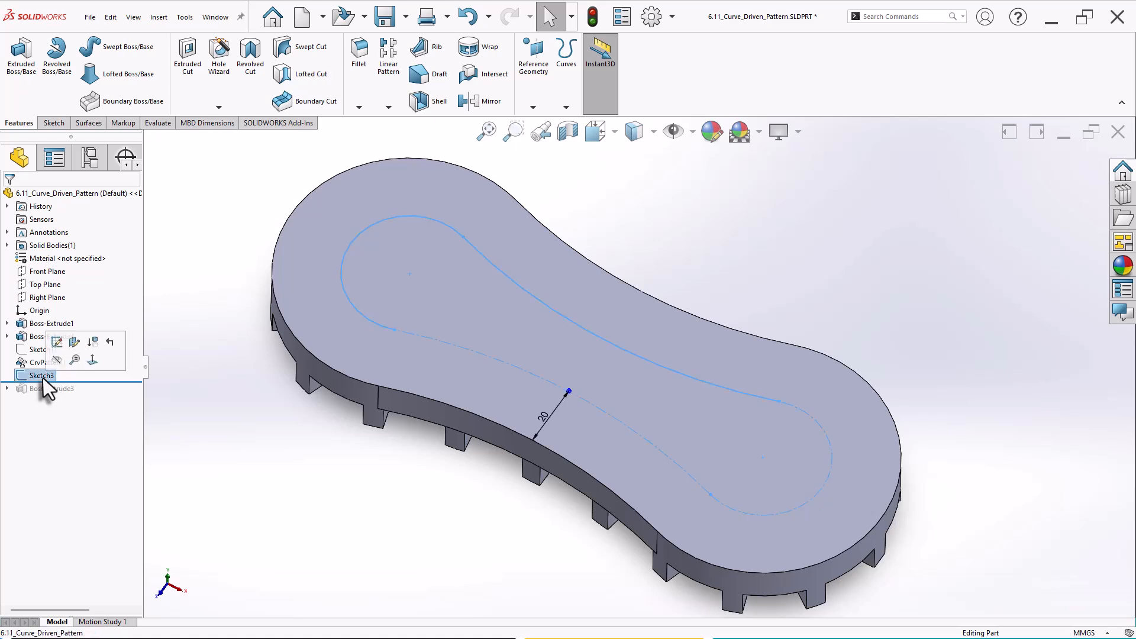
click(191, 393)
drag(121, 382, 122, 395)
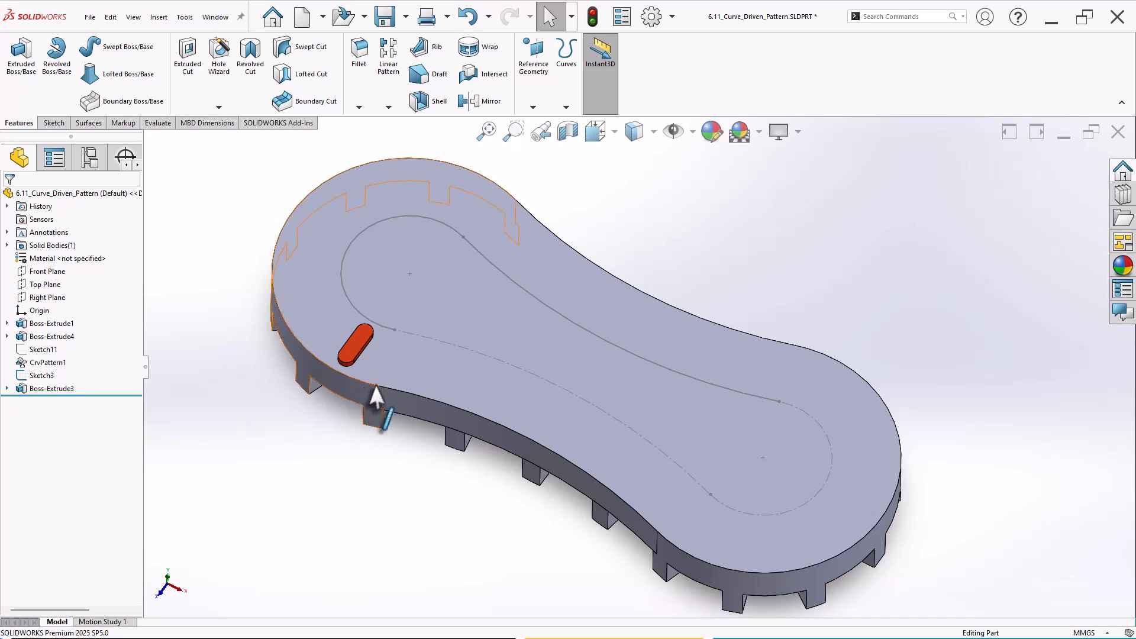
scroll(414, 343, up, 2)
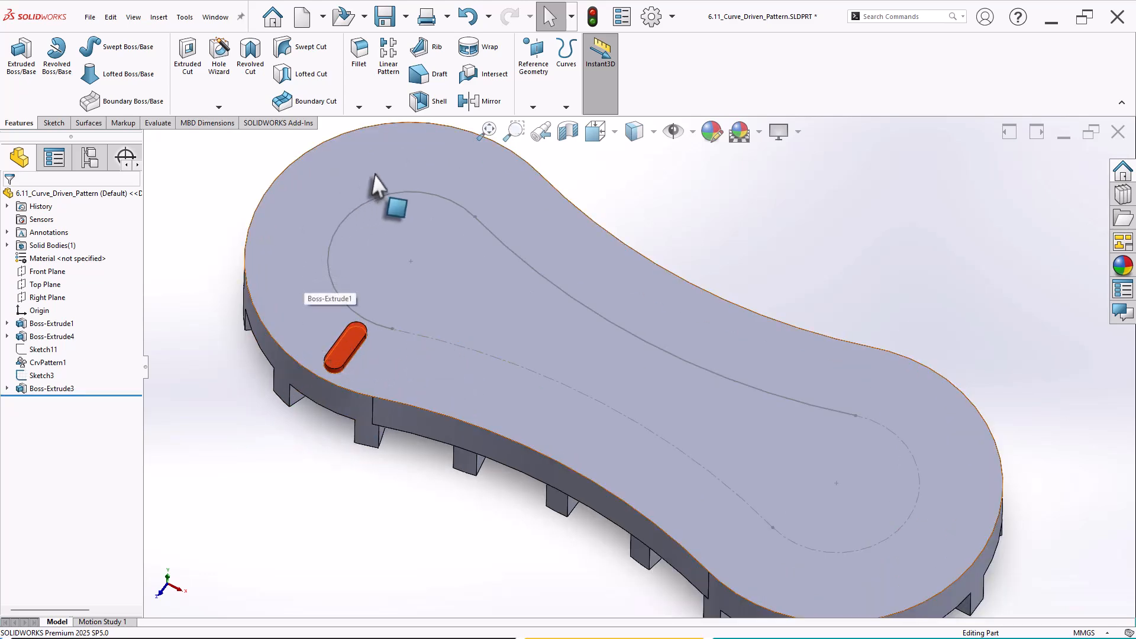
Start a second Curve Driven Pattern along Sketch3 with the red slot-shaped Boss-Extrude3 as the feature to pattern.
click(388, 107)
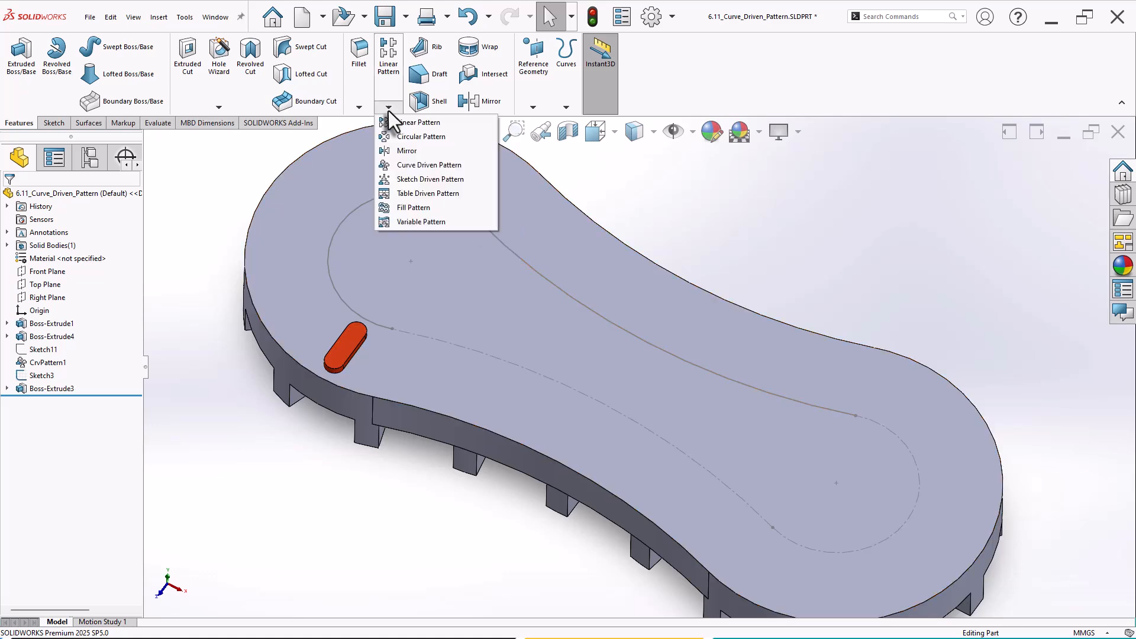
click(428, 164)
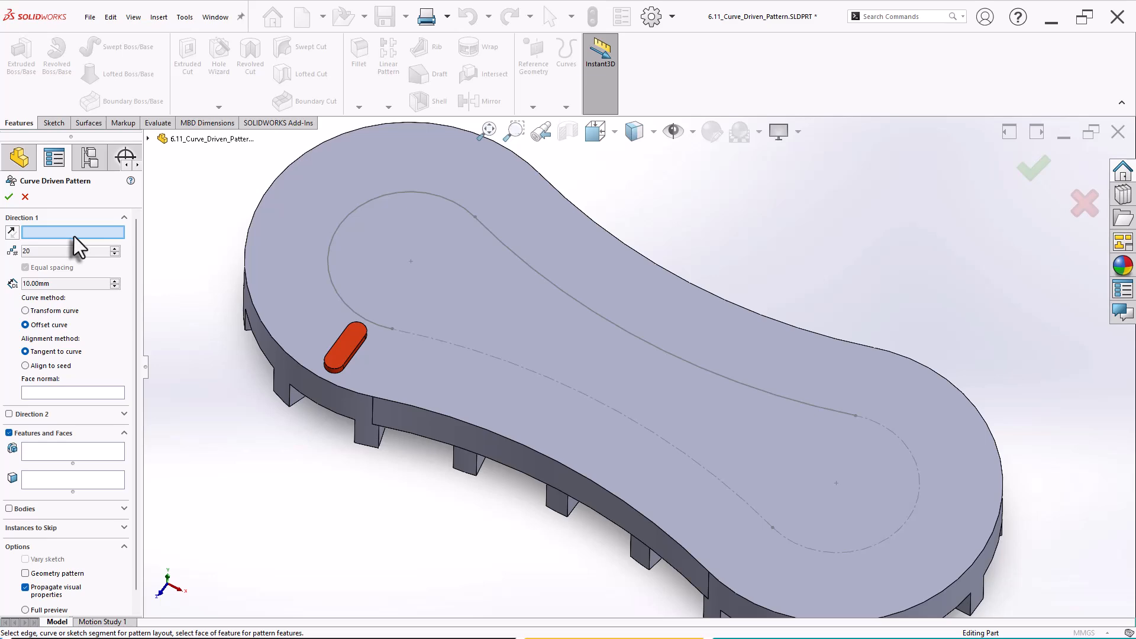
click(148, 138)
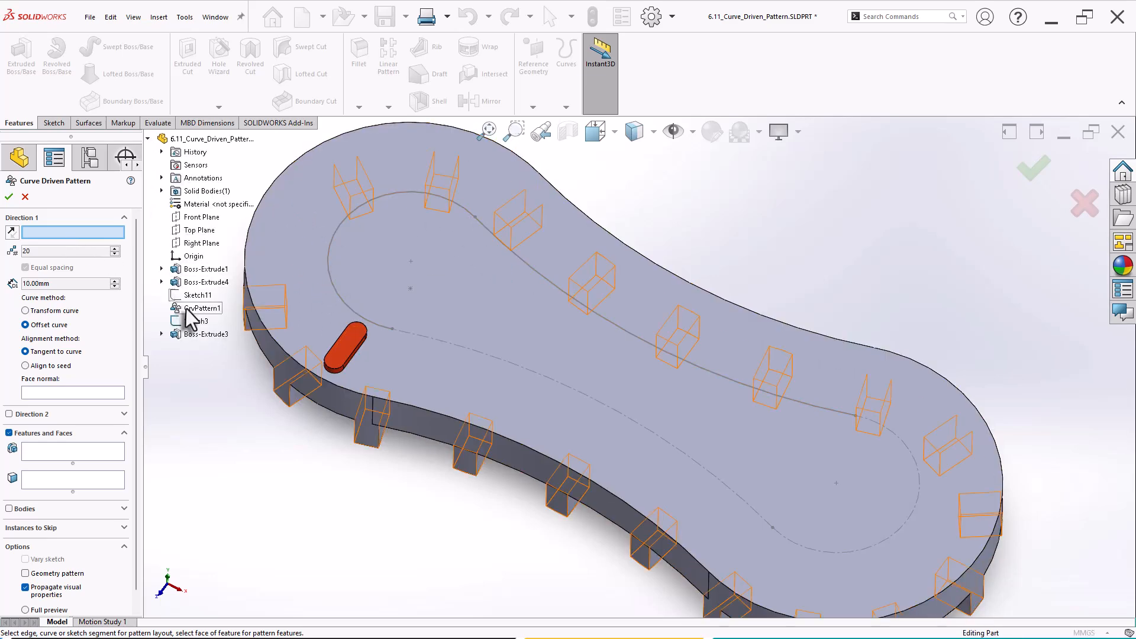
click(193, 324)
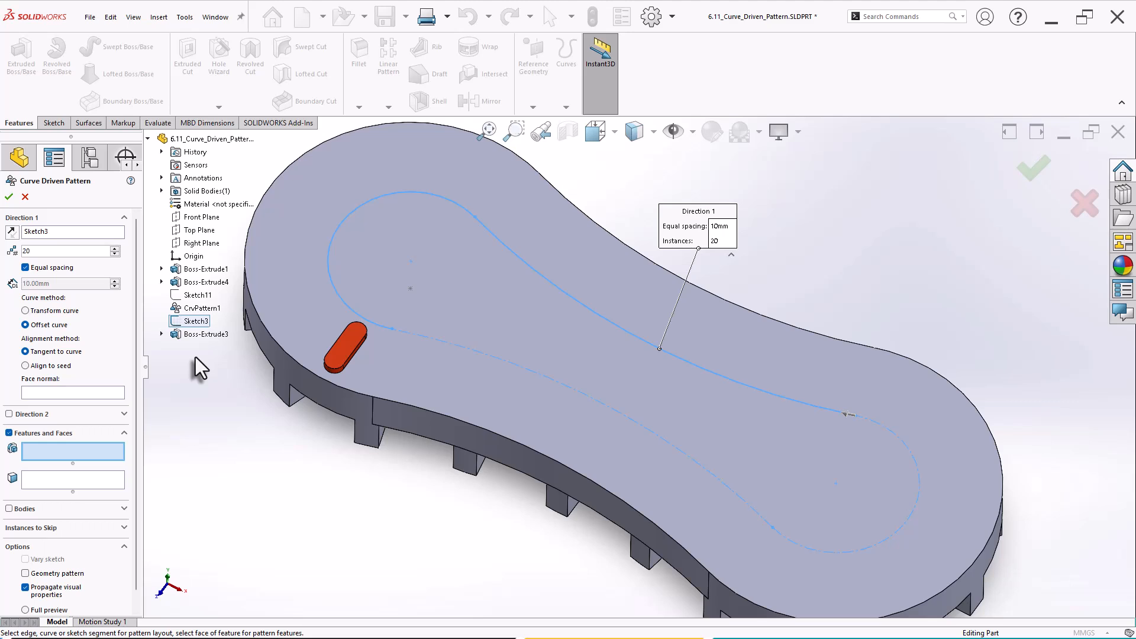
click(349, 361)
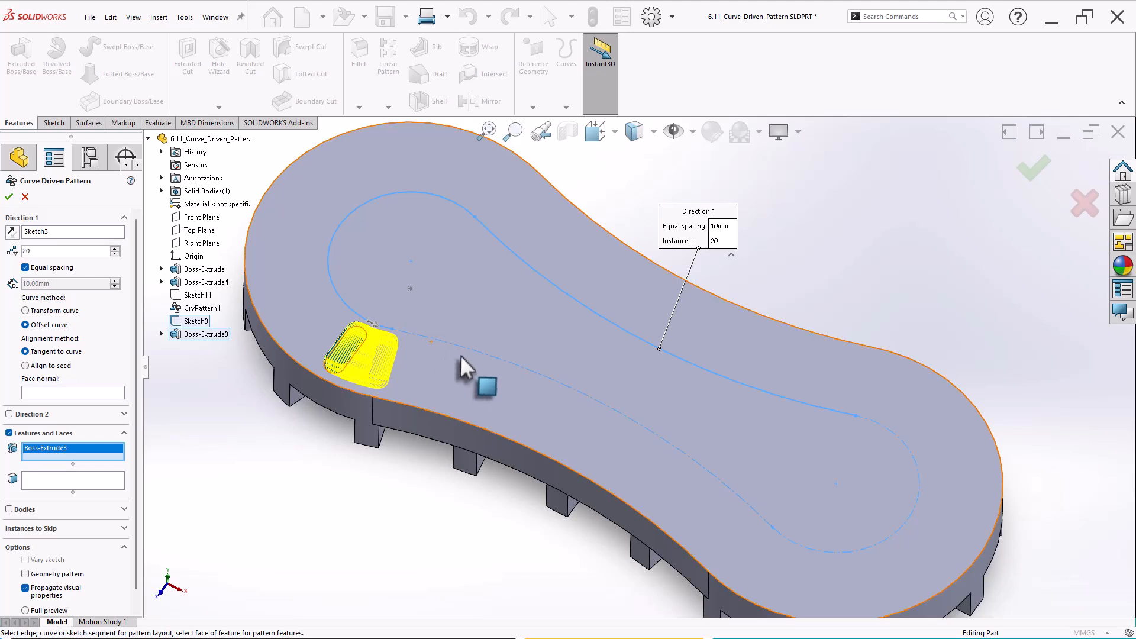
Reverse the direction of the slot boss pattern along Sketch3 and reduce its number of instances to 15.
click(375, 325)
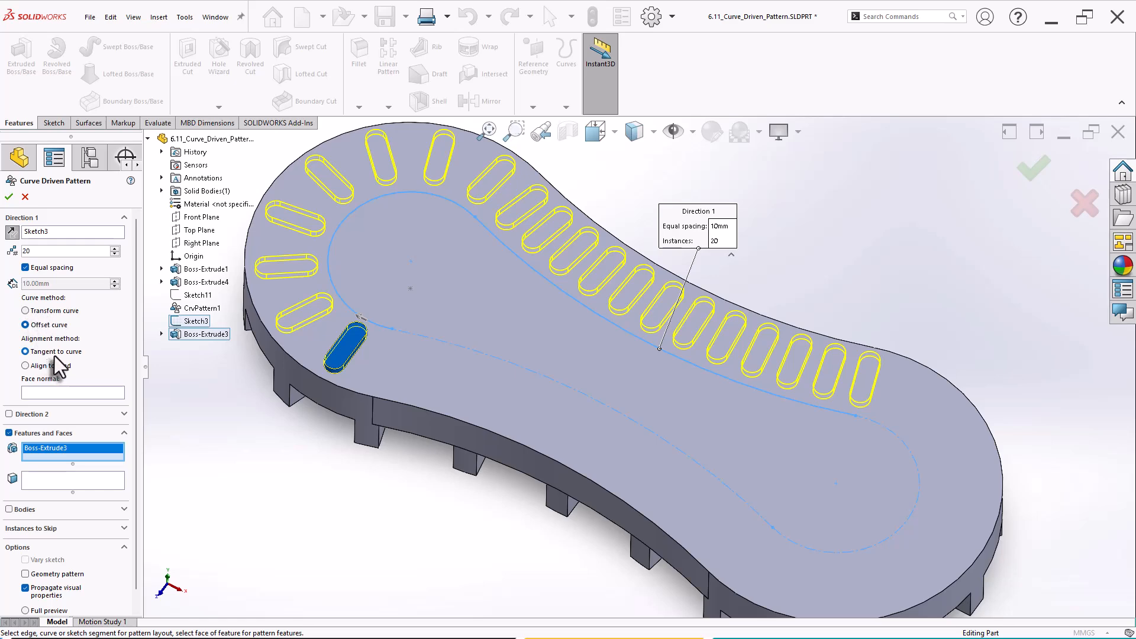
middle_drag(261, 409, 254, 455)
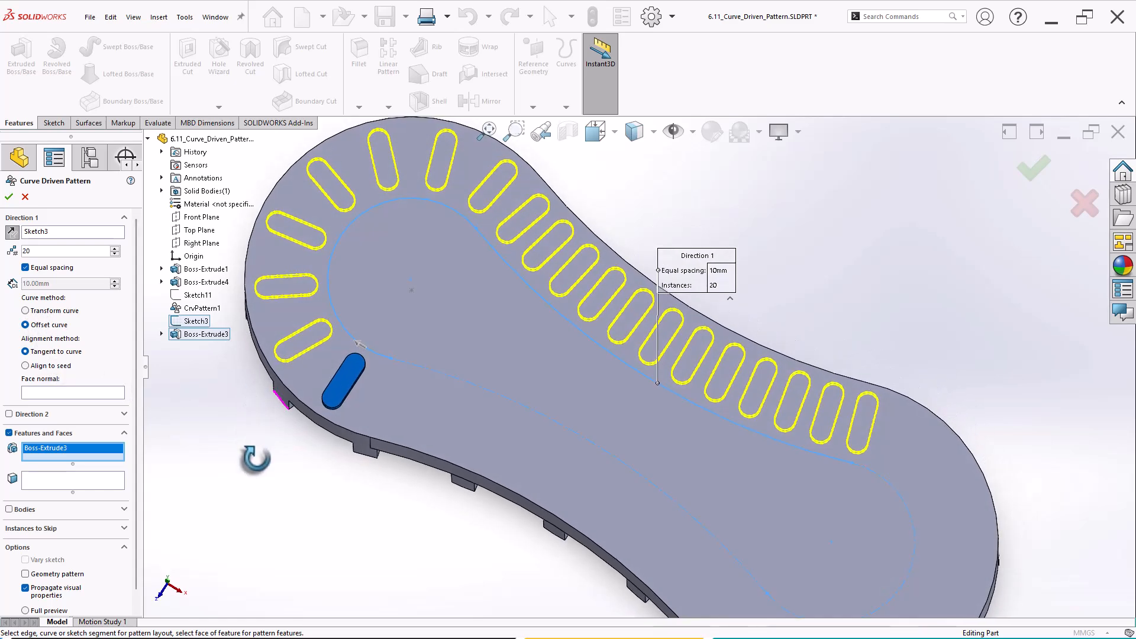
click(115, 254)
click(115, 254)
click(115, 254)
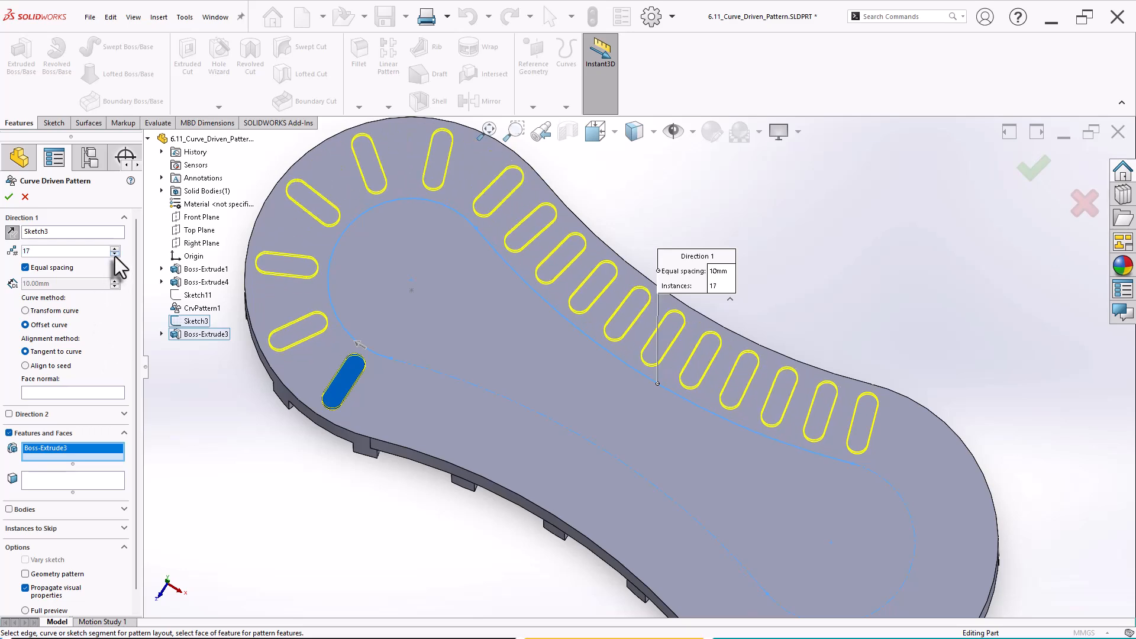
click(115, 254)
click(115, 254)
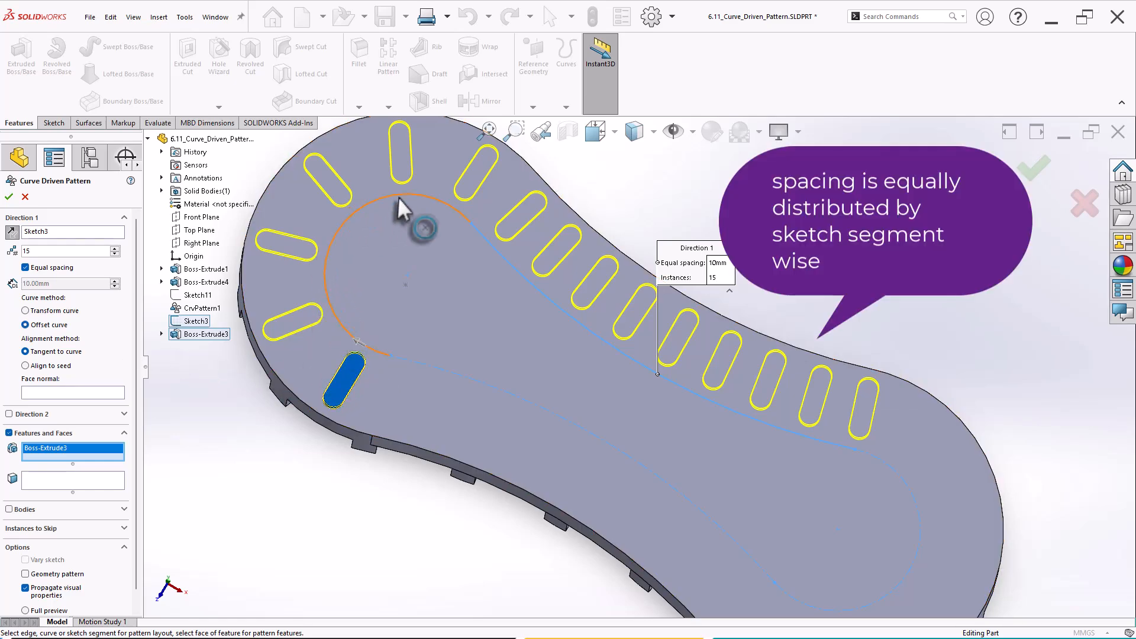
Compare the slot pattern preview using the Transform curve method, and return the curve method to Offset curve.
click(41, 311)
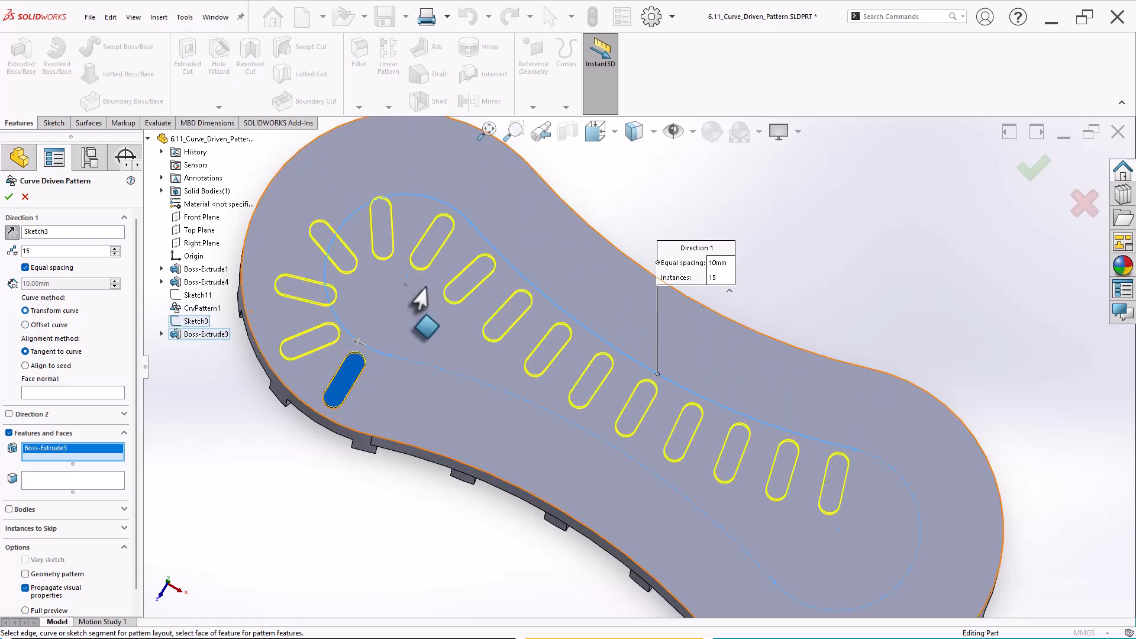
scroll(535, 246, down, 5)
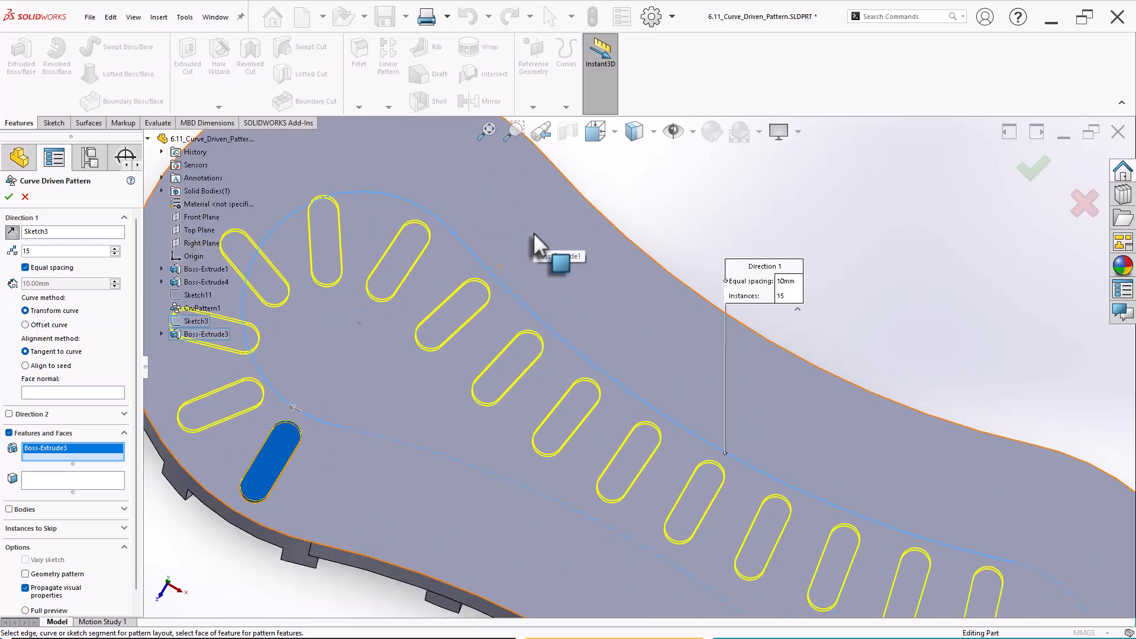
scroll(367, 420, up, 2)
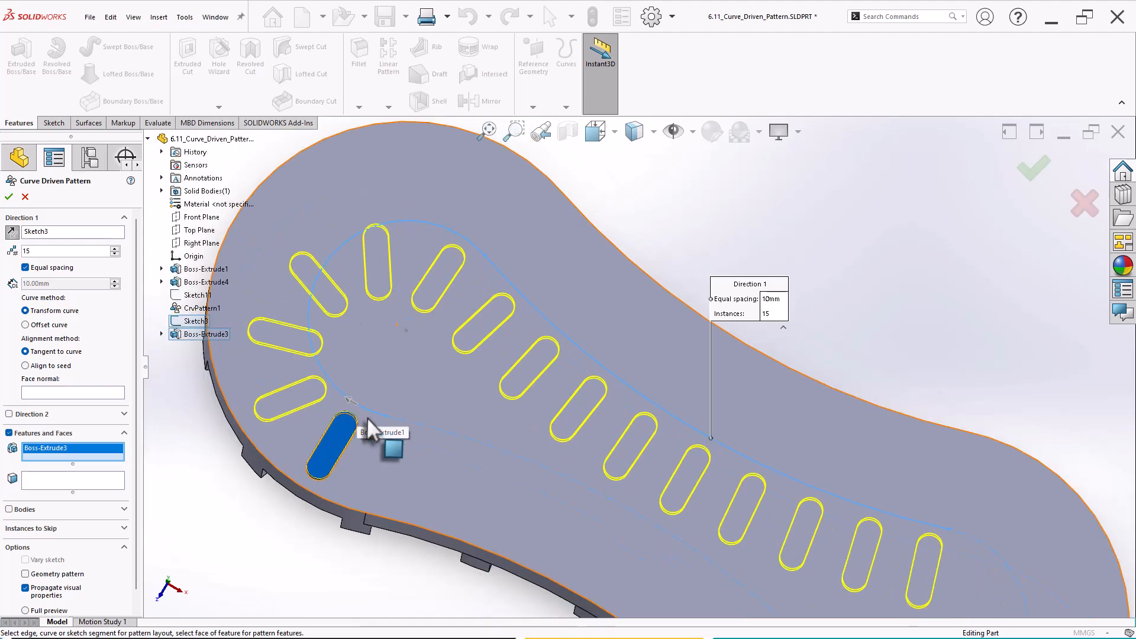
scroll(367, 420, down, 2)
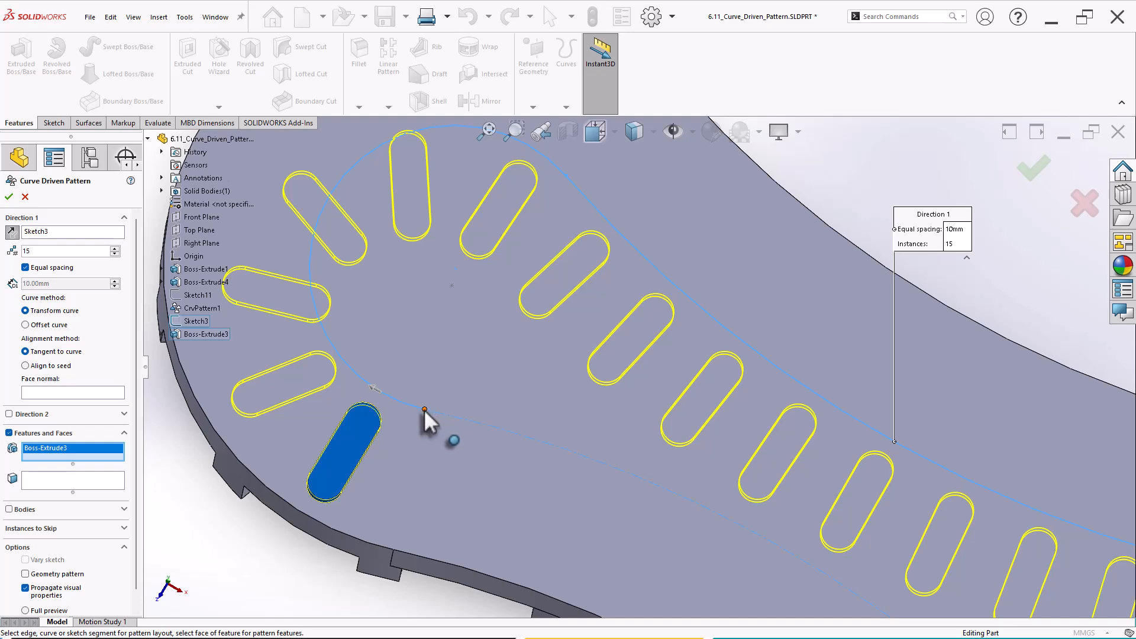
scroll(426, 420, up, 2)
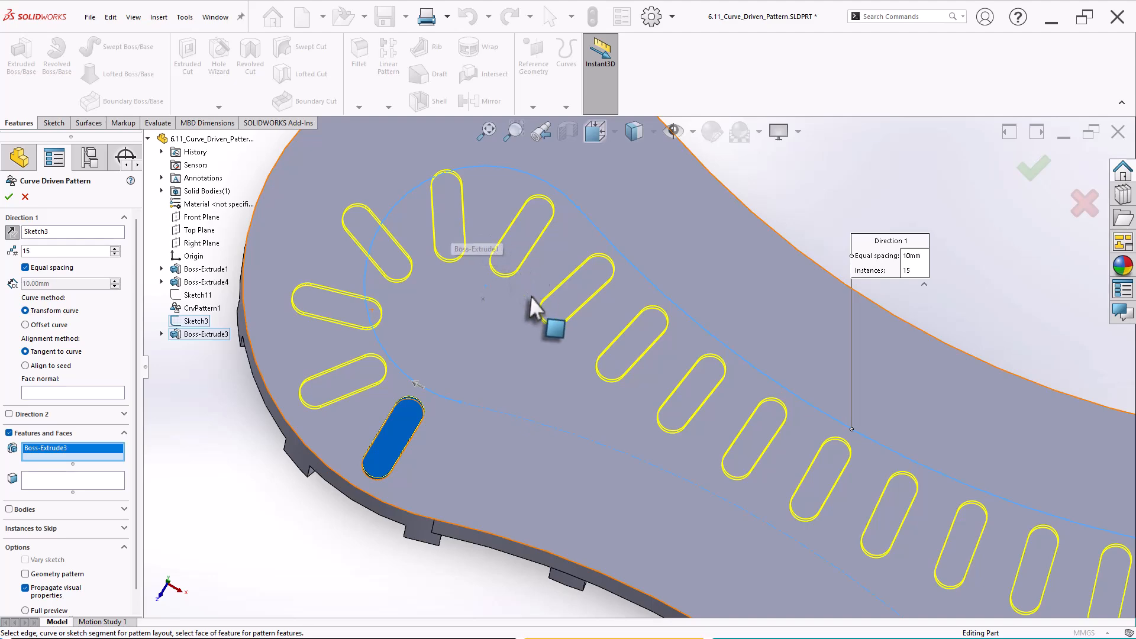
scroll(577, 337, up, 3)
scroll(710, 402, down, 3)
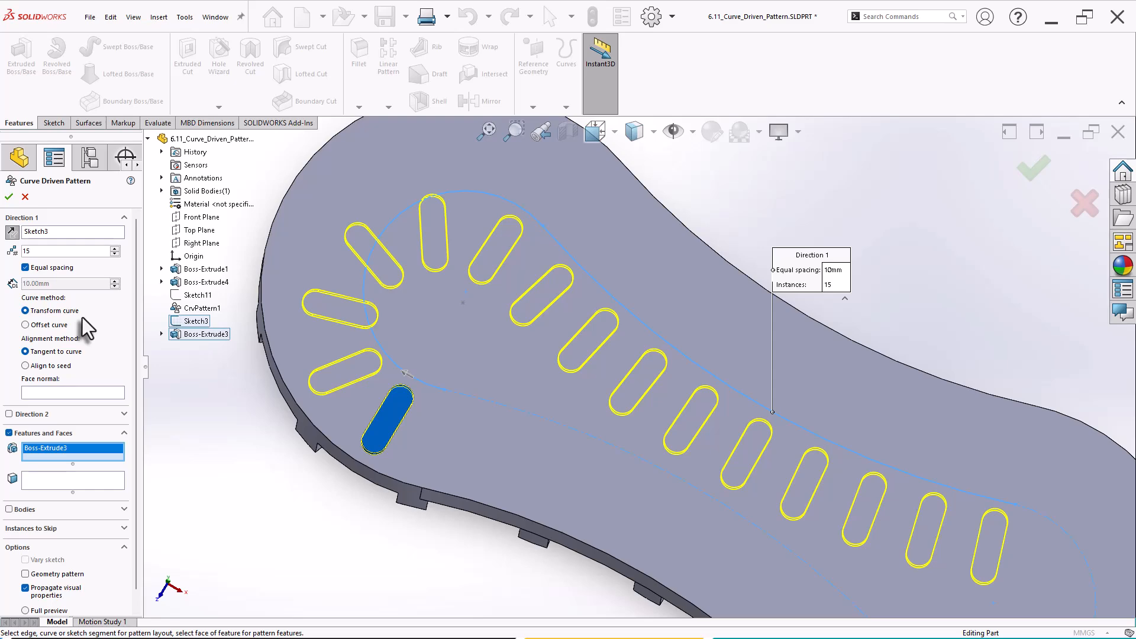
click(26, 324)
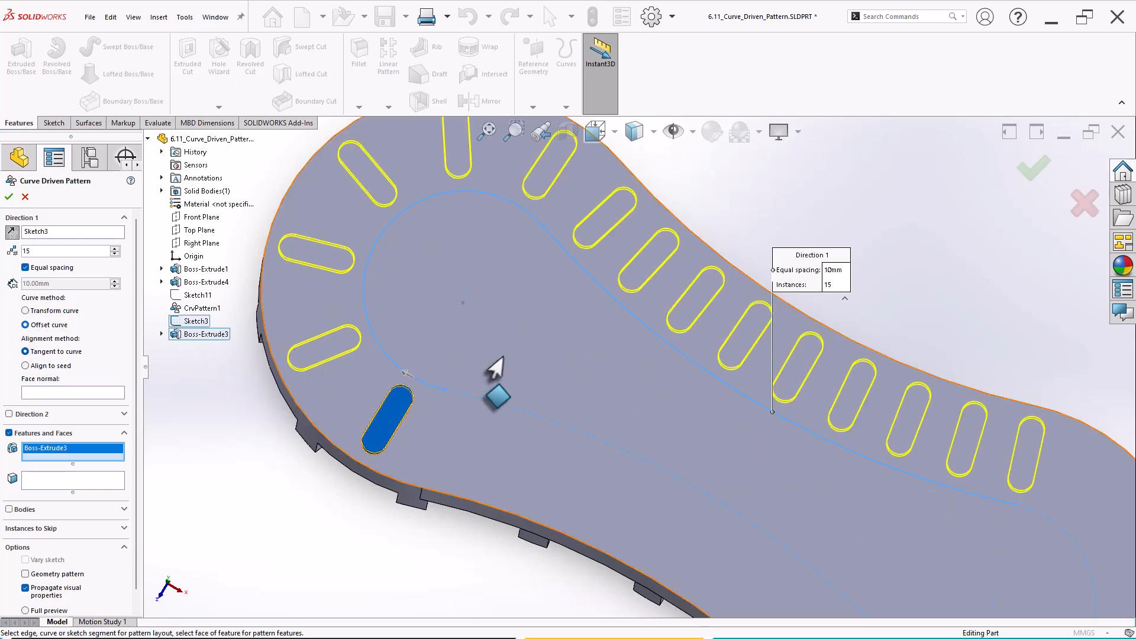
scroll(637, 373, up, 2)
middle_drag(731, 417, 733, 375)
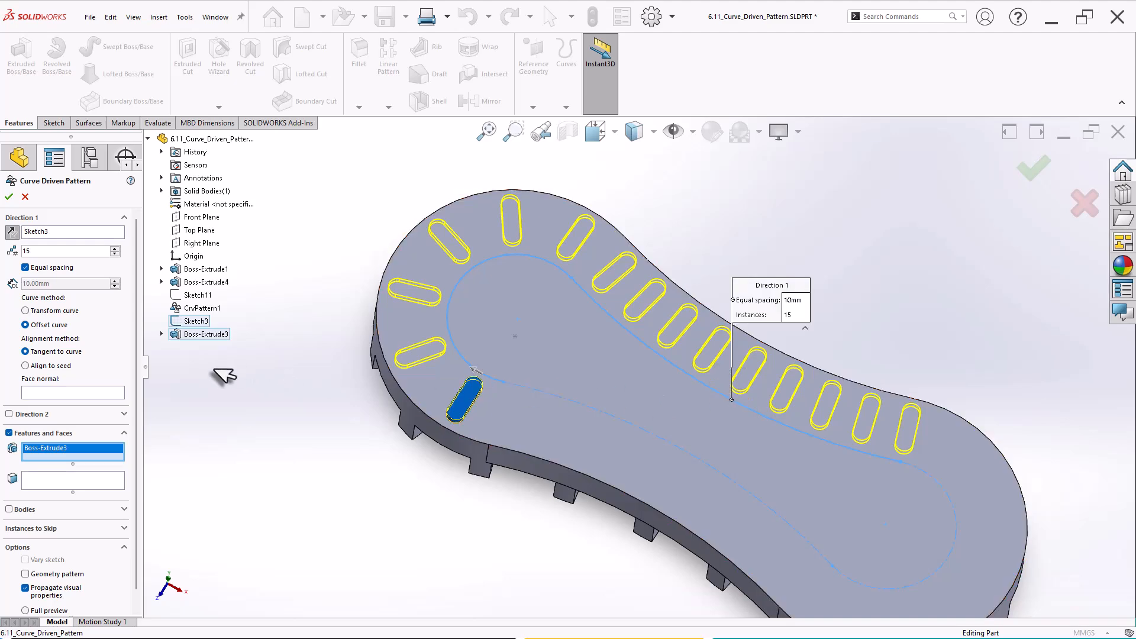
Set the slot pattern's alignment method to Align to seed and accept the curve driven pattern.
click(53, 367)
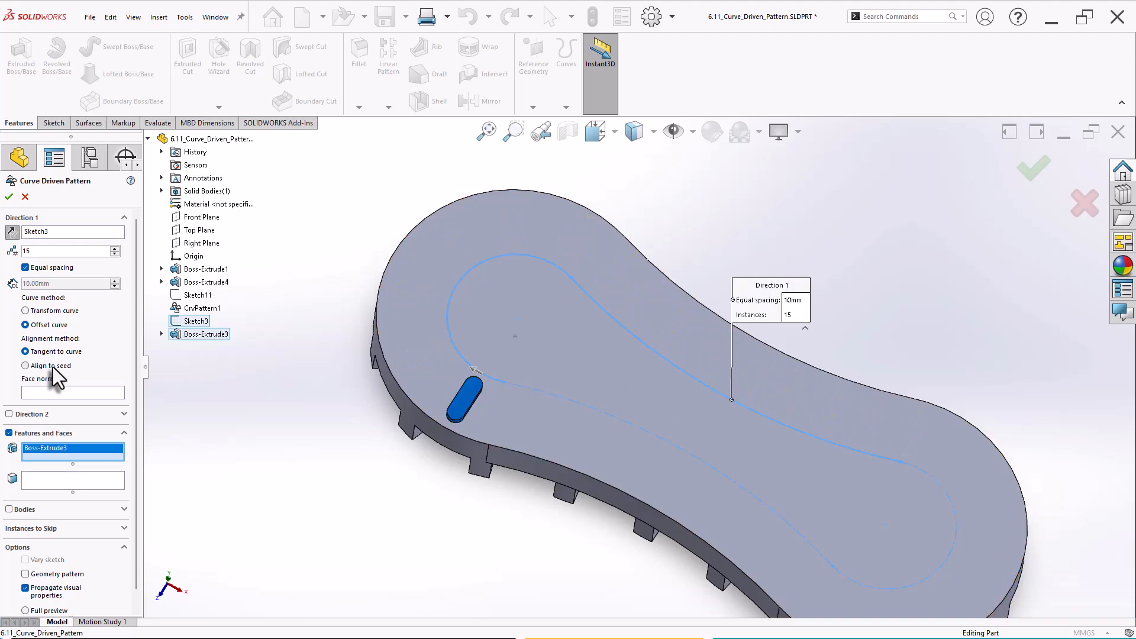
middle_drag(330, 388, 444, 443)
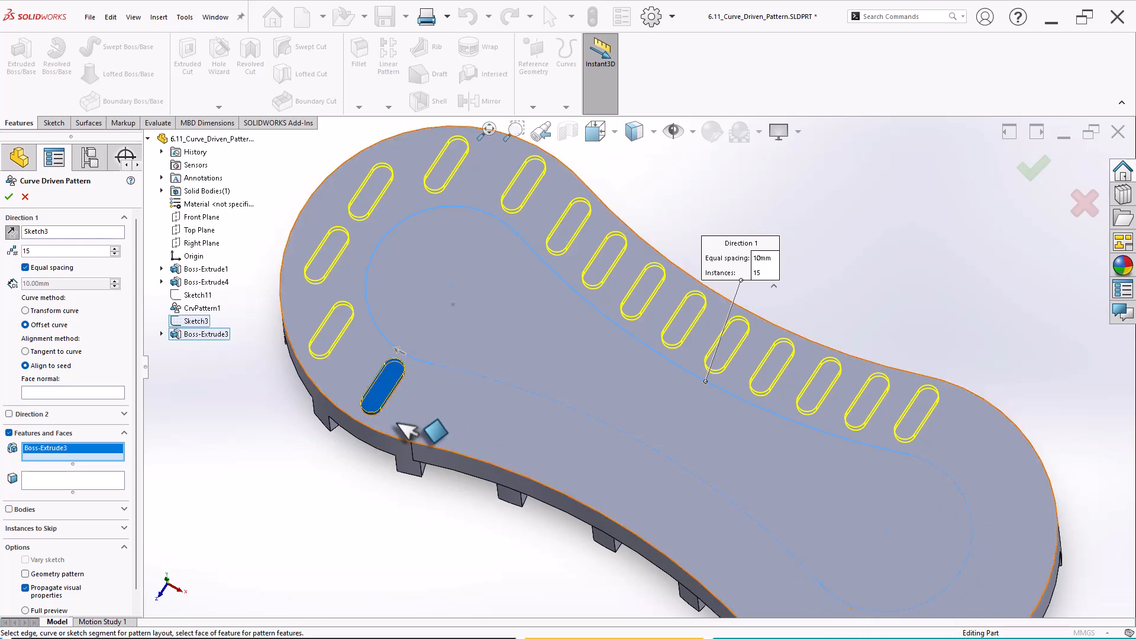
click(8, 197)
scroll(255, 466, up, 1)
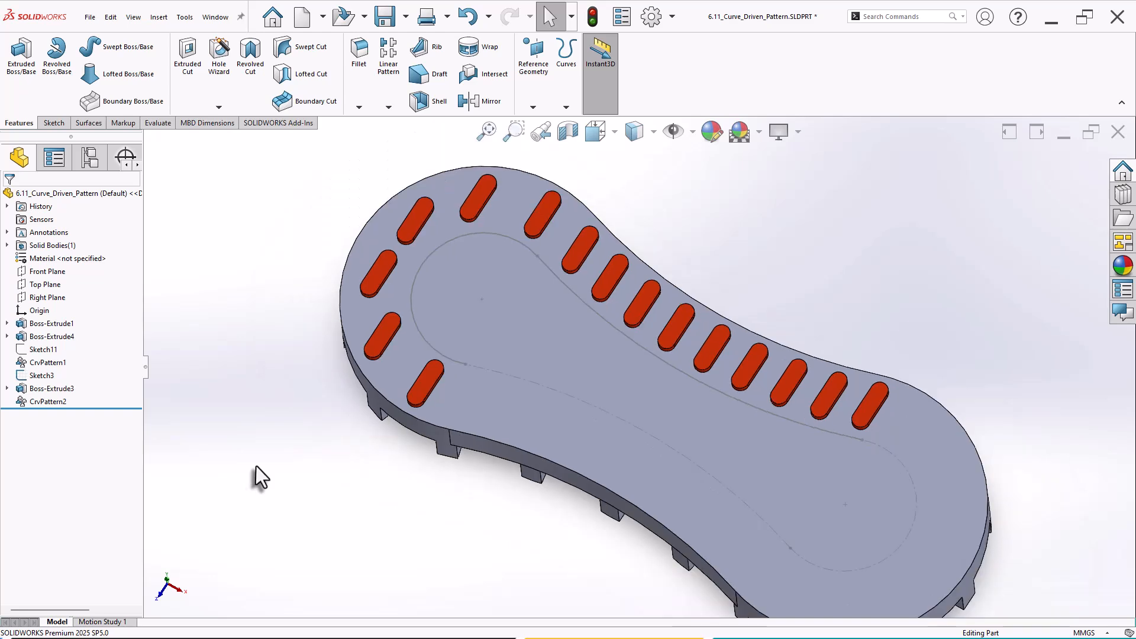
Edit Sketch3 to convert its two construction arcs into regular sketch geometry, and exit the sketch to rebuild the slot pattern.
click(48, 401)
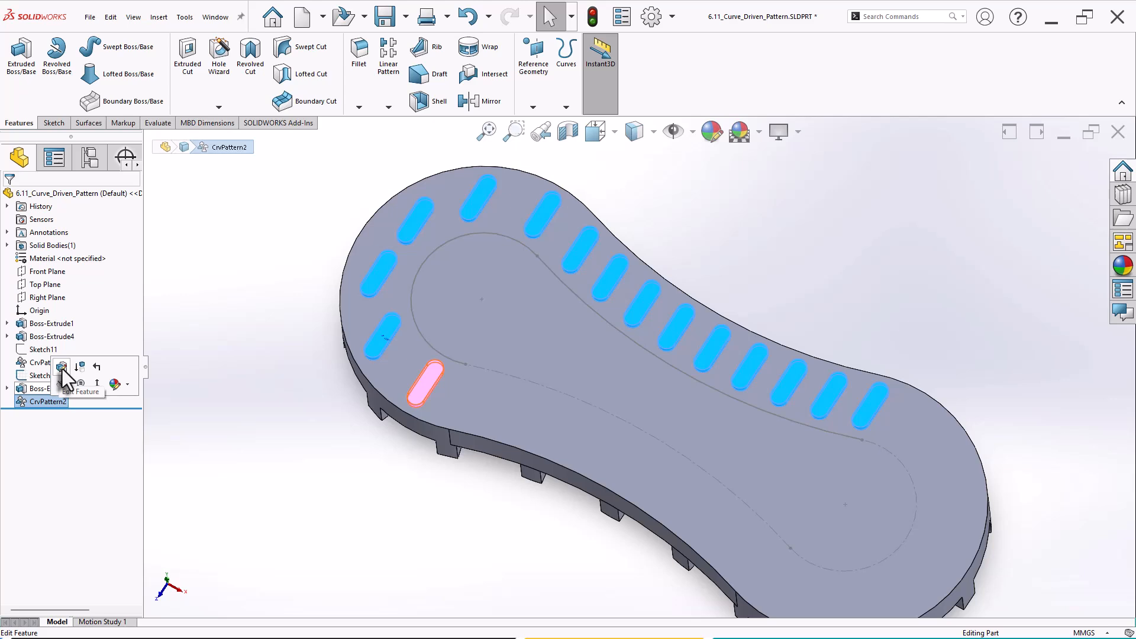
click(235, 405)
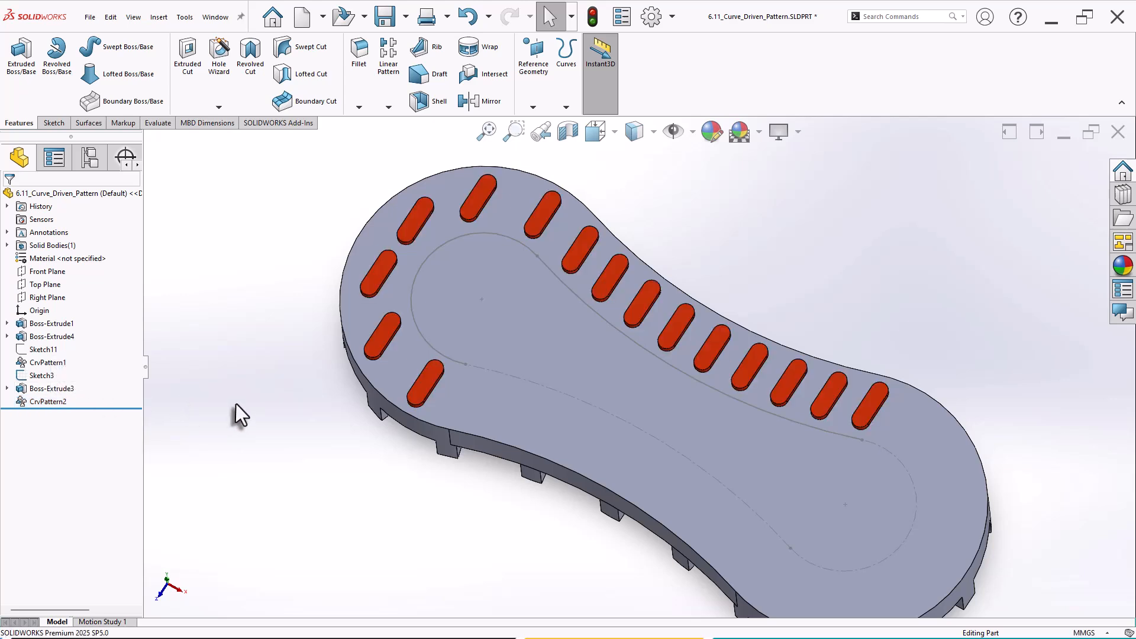
click(44, 375)
click(59, 339)
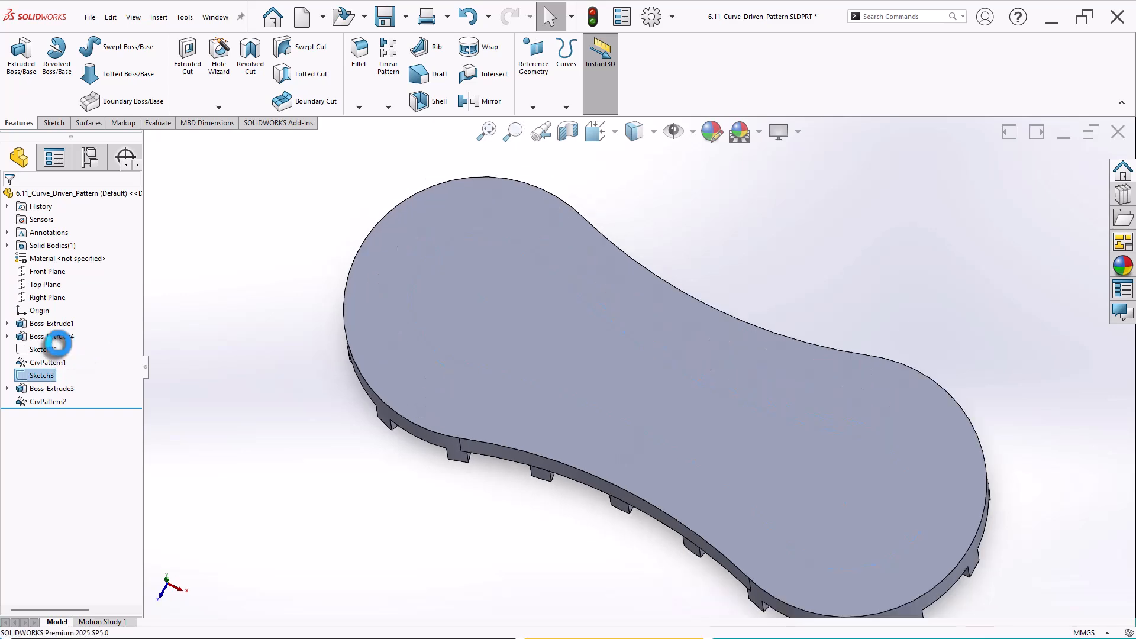
click(556, 403)
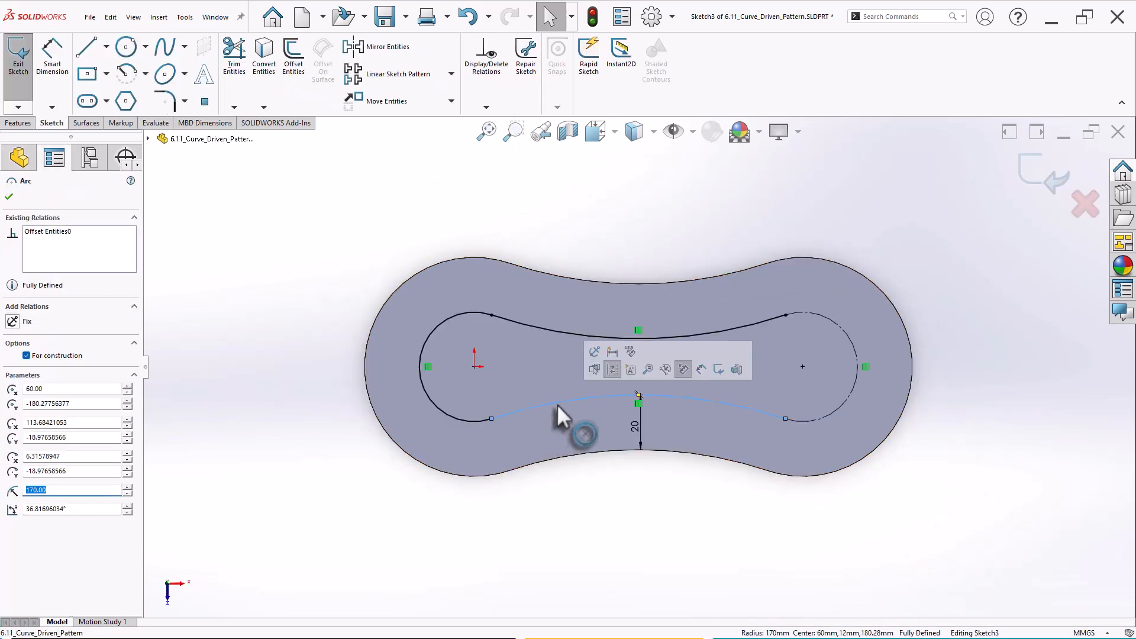
click(612, 370)
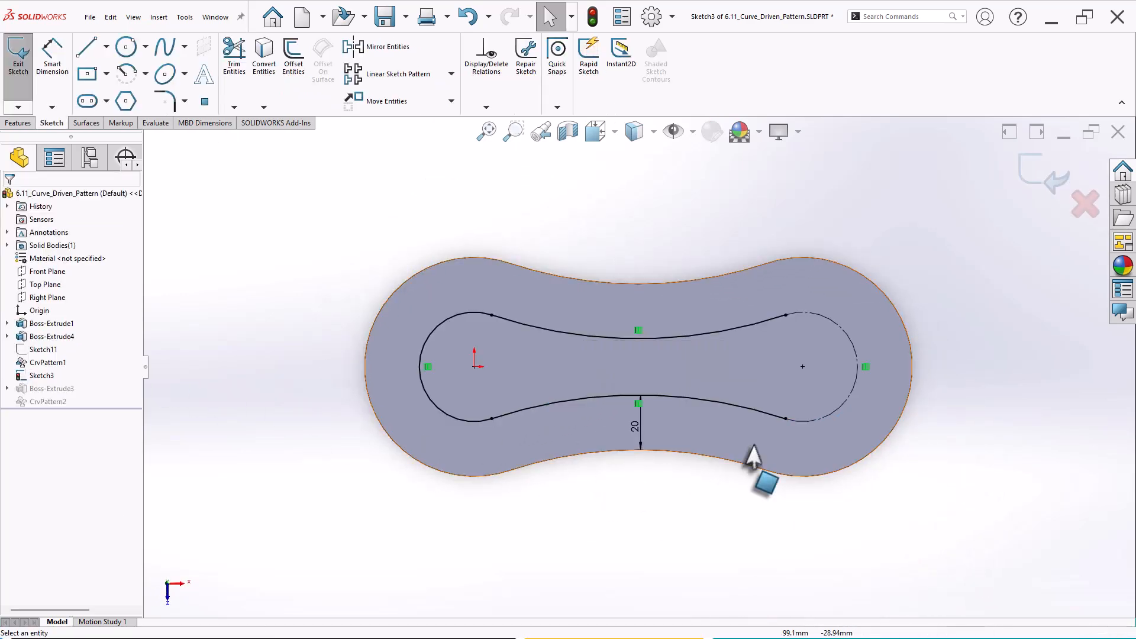
click(810, 420)
click(867, 385)
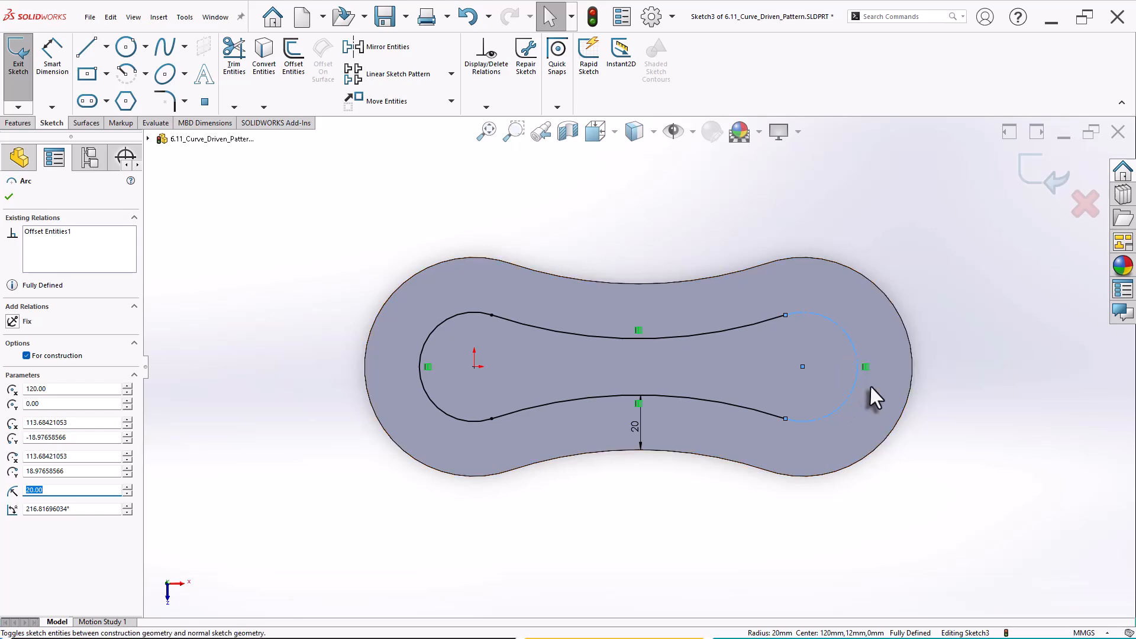
middle_drag(595, 509, 760, 372)
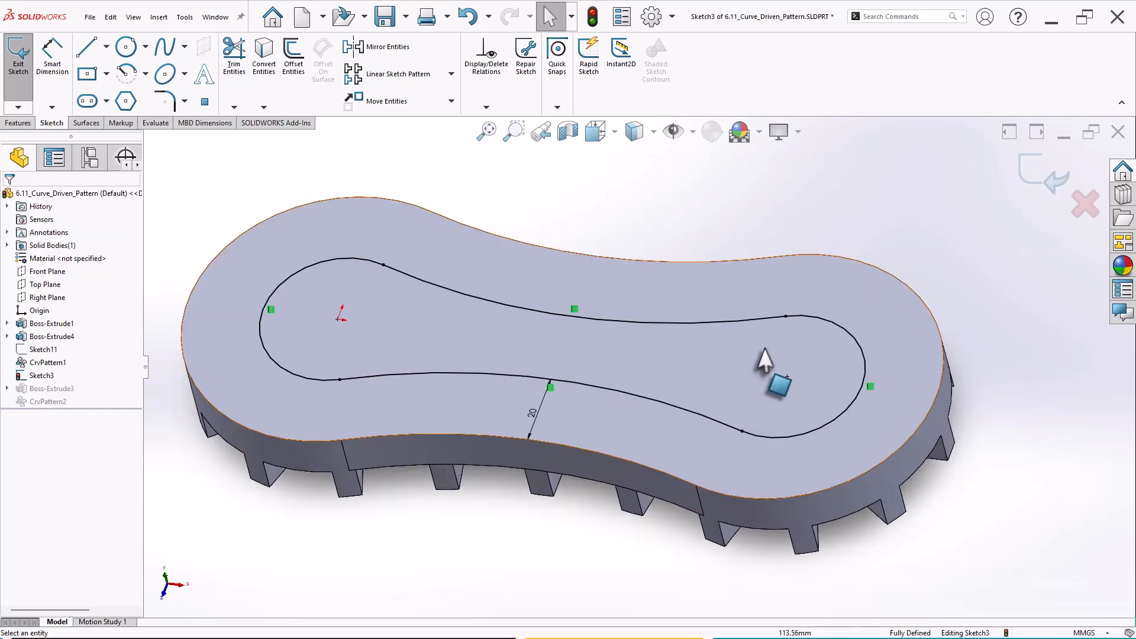
click(1025, 178)
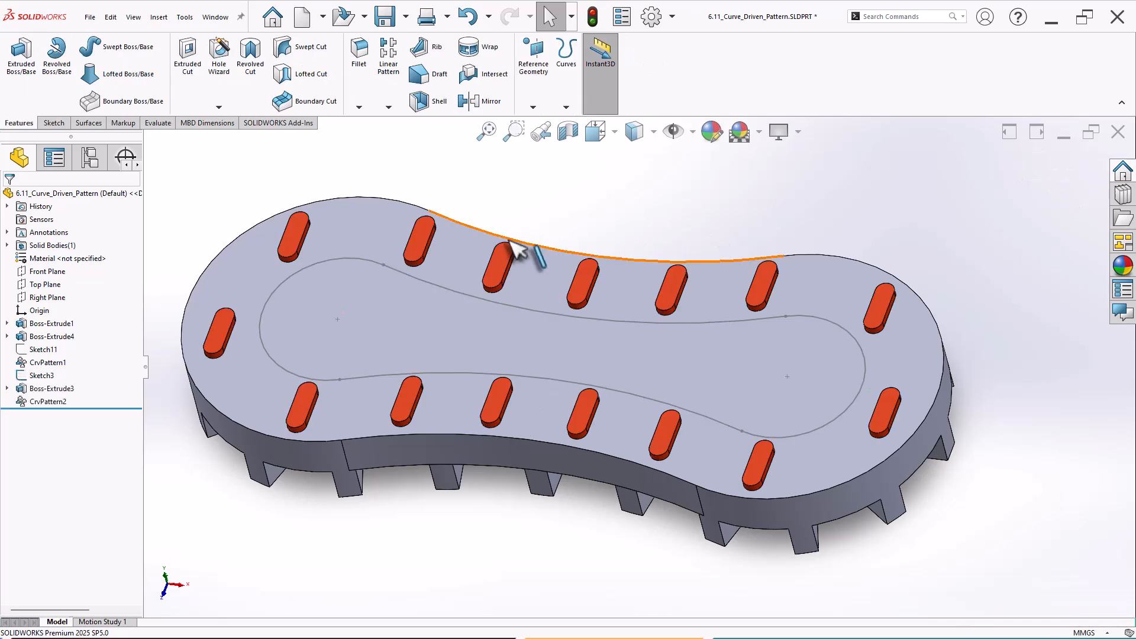
scroll(520, 253, up, 3)
middle_drag(609, 246, 621, 254)
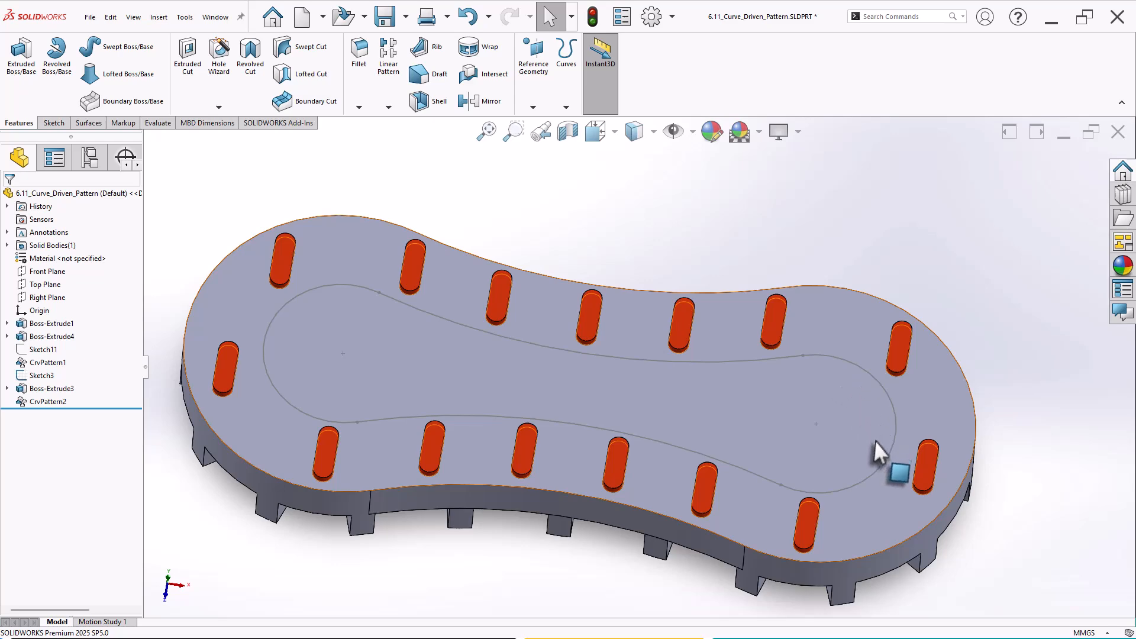
Edit the slot boss pattern to use the Tangent to curve alignment method, and accept the change.
click(52, 402)
click(69, 366)
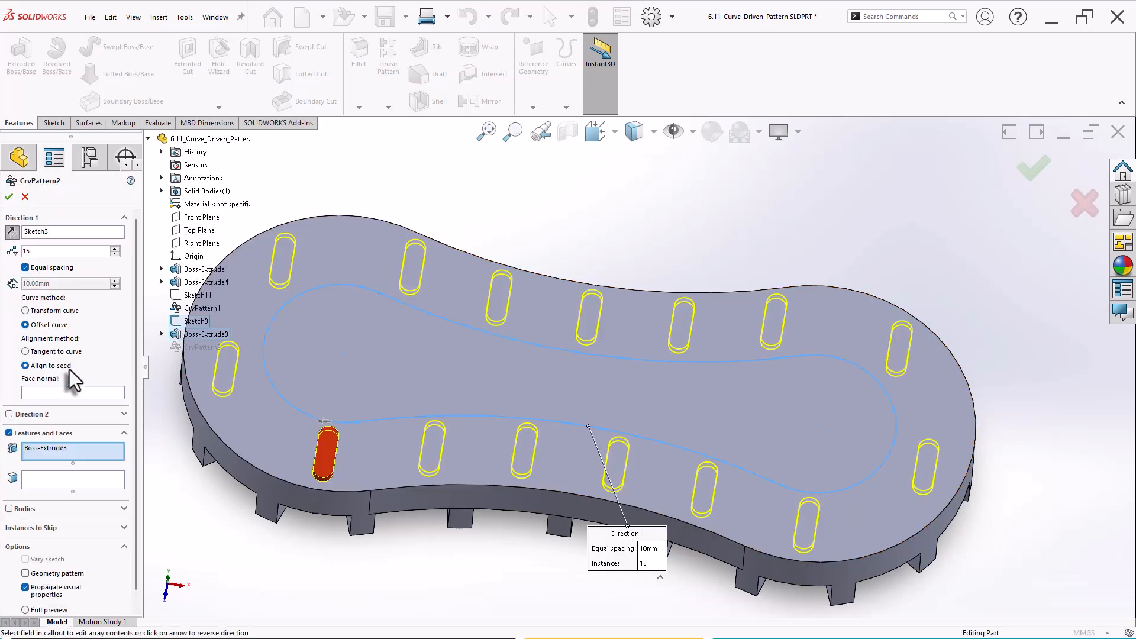
click(41, 353)
middle_drag(266, 457, 476, 390)
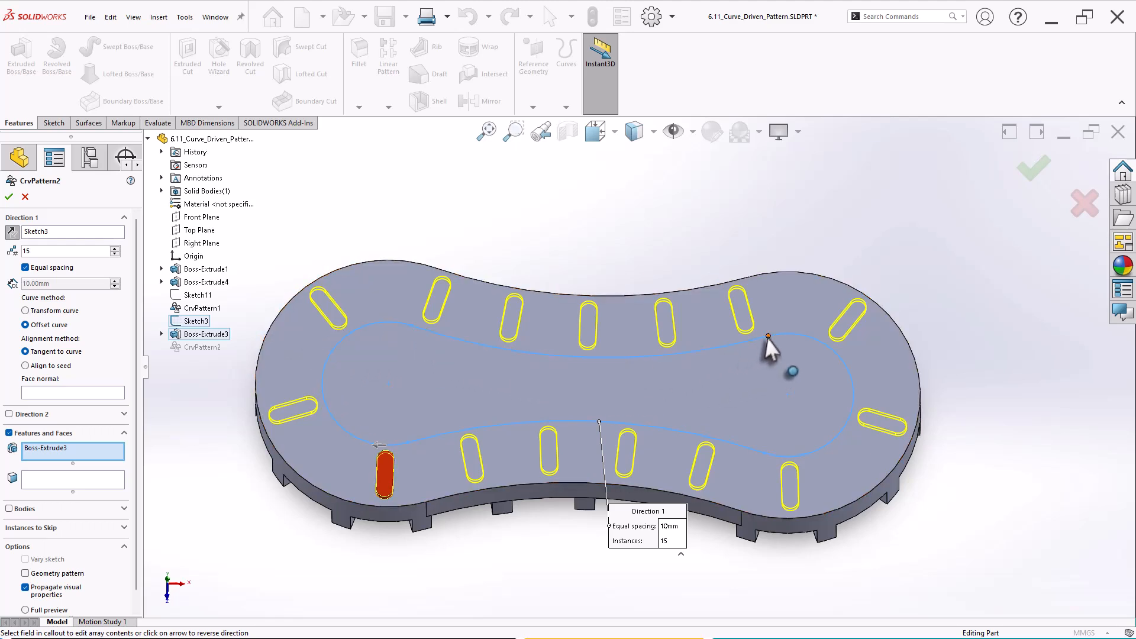
click(9, 197)
click(201, 470)
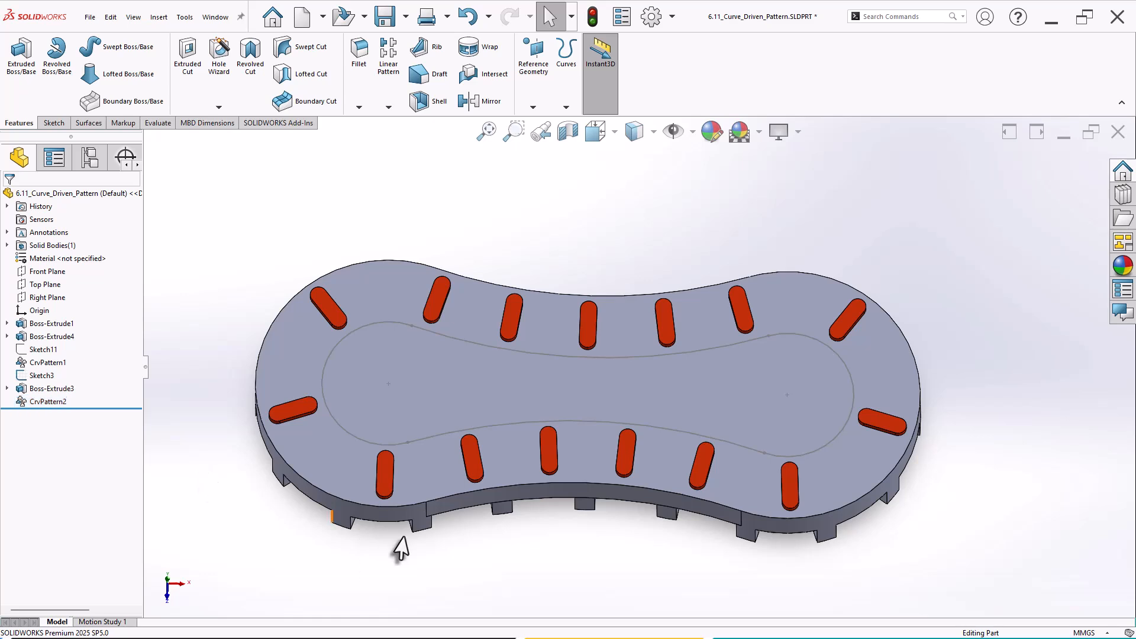
Reopen the slot boss pattern's definition and review its remaining options.
scroll(513, 550, down, 1)
click(48, 401)
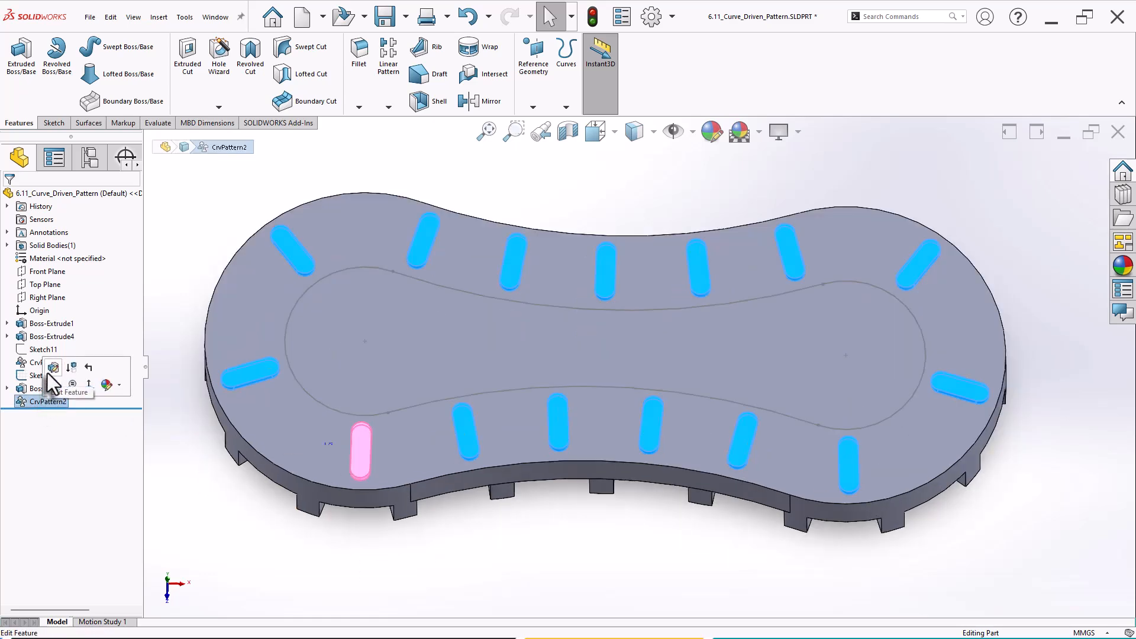
click(51, 367)
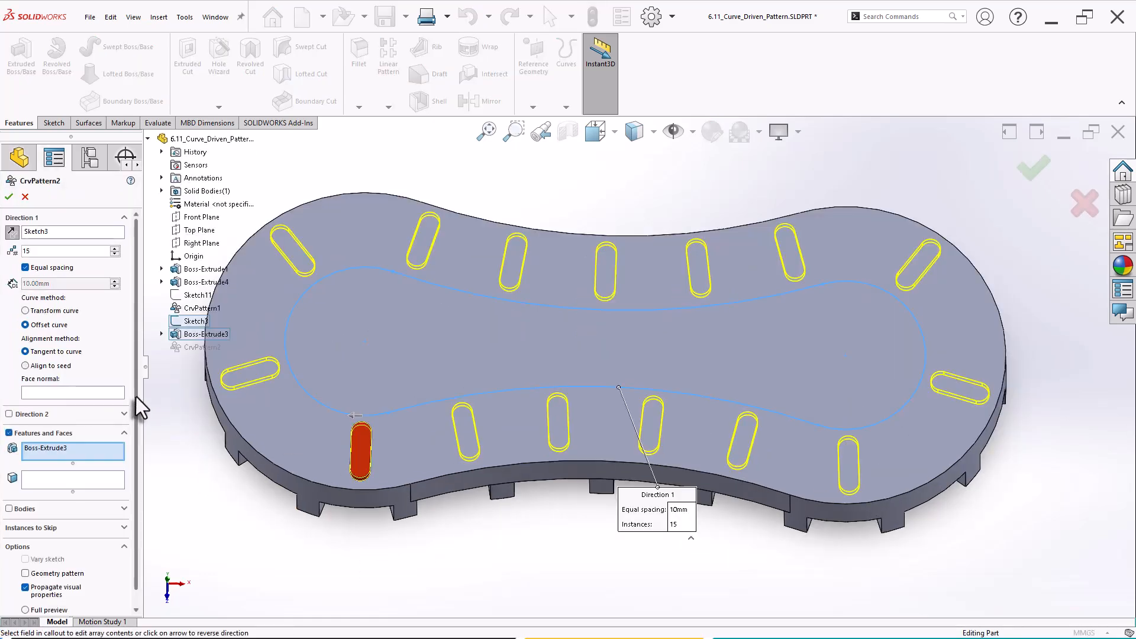
drag(136, 396, 135, 465)
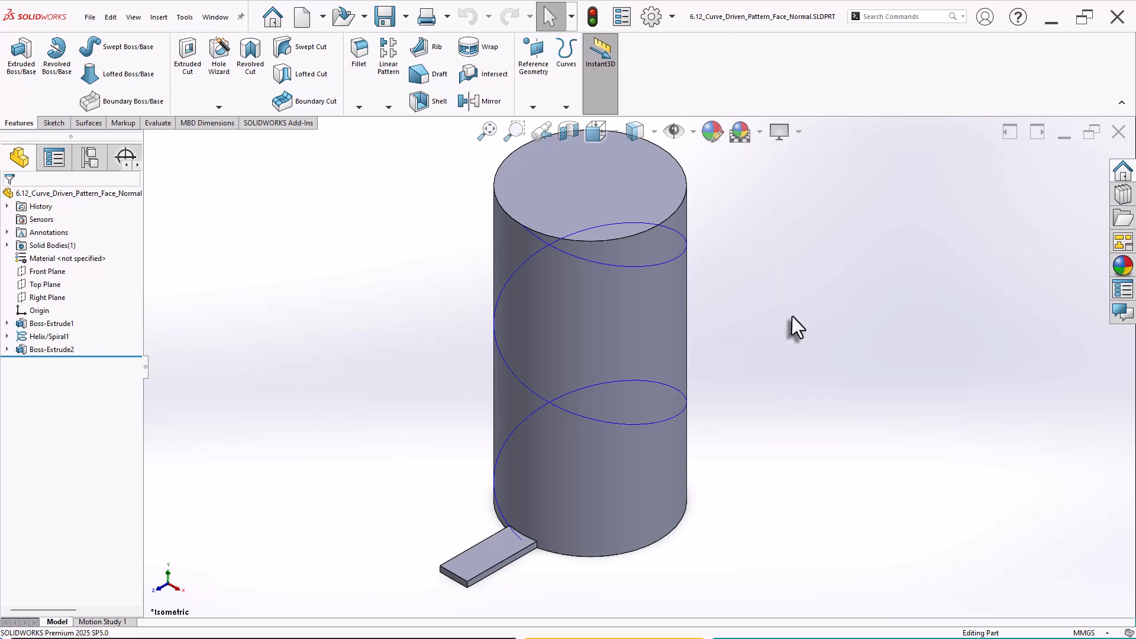
In the cylinder part, start a Curve Driven Pattern with the helix as the Direction 1 curve.
scroll(792, 316, up, 1)
scroll(839, 323, down, 1)
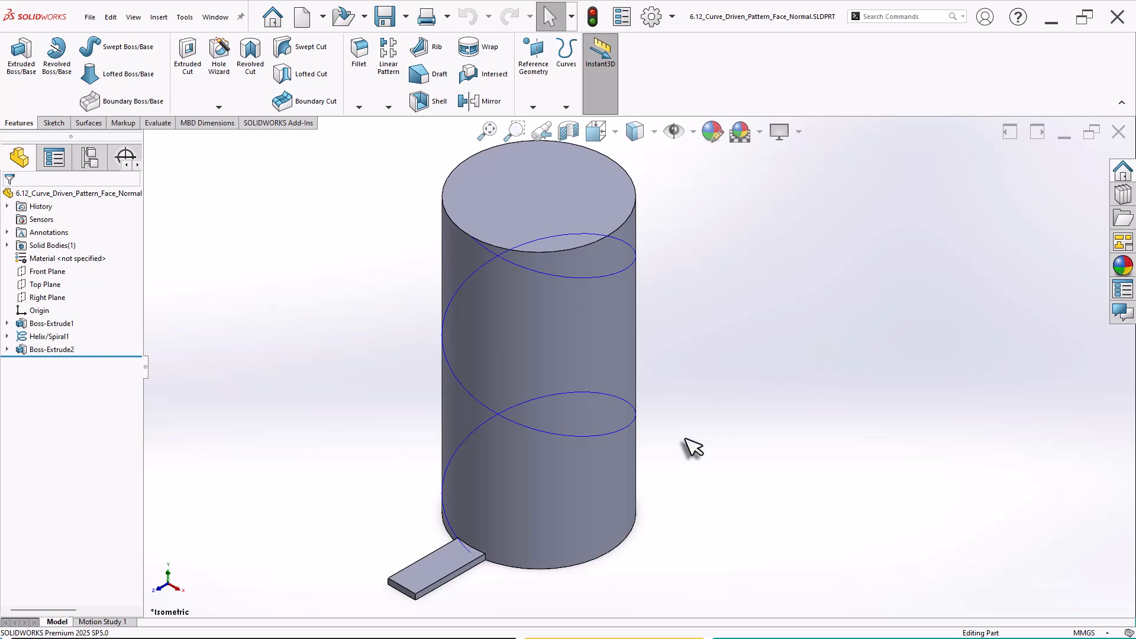
click(548, 400)
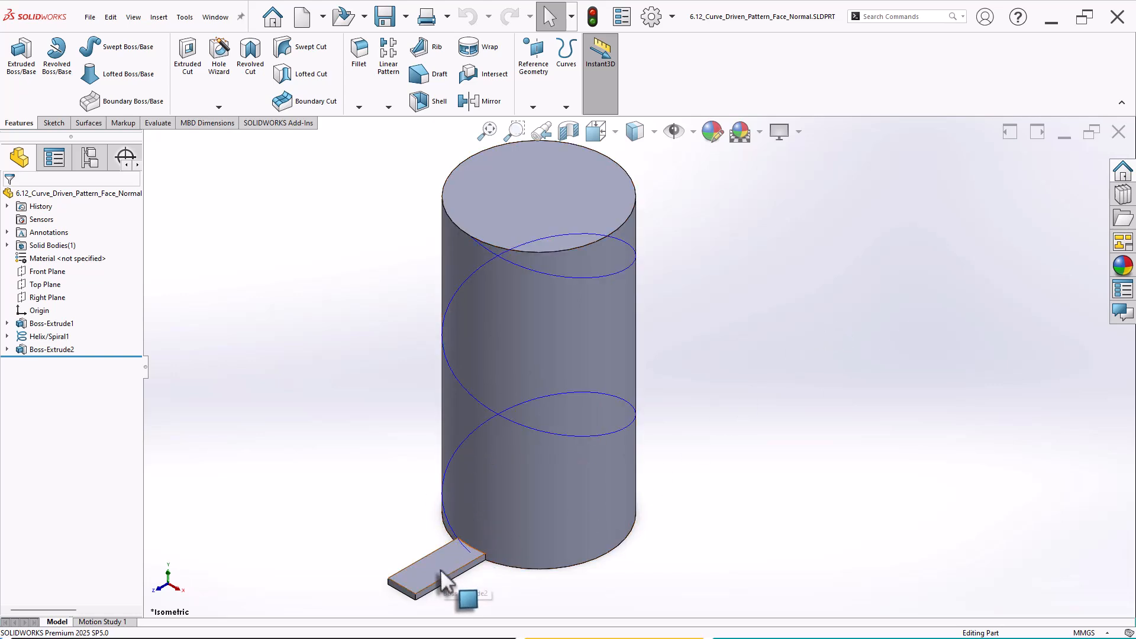
click(388, 109)
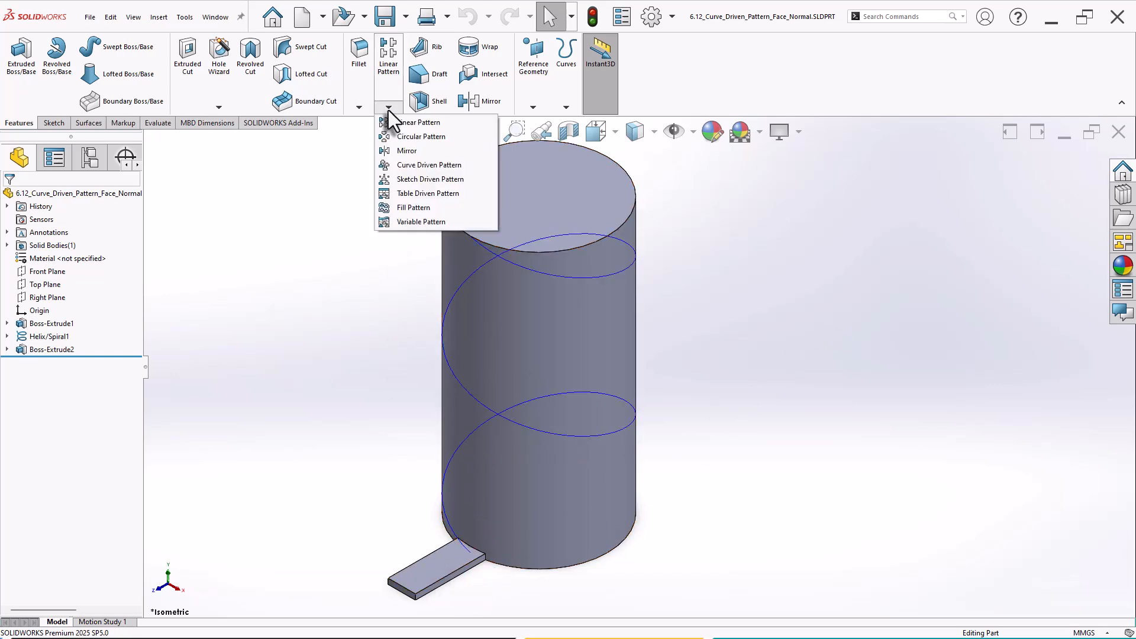
click(412, 167)
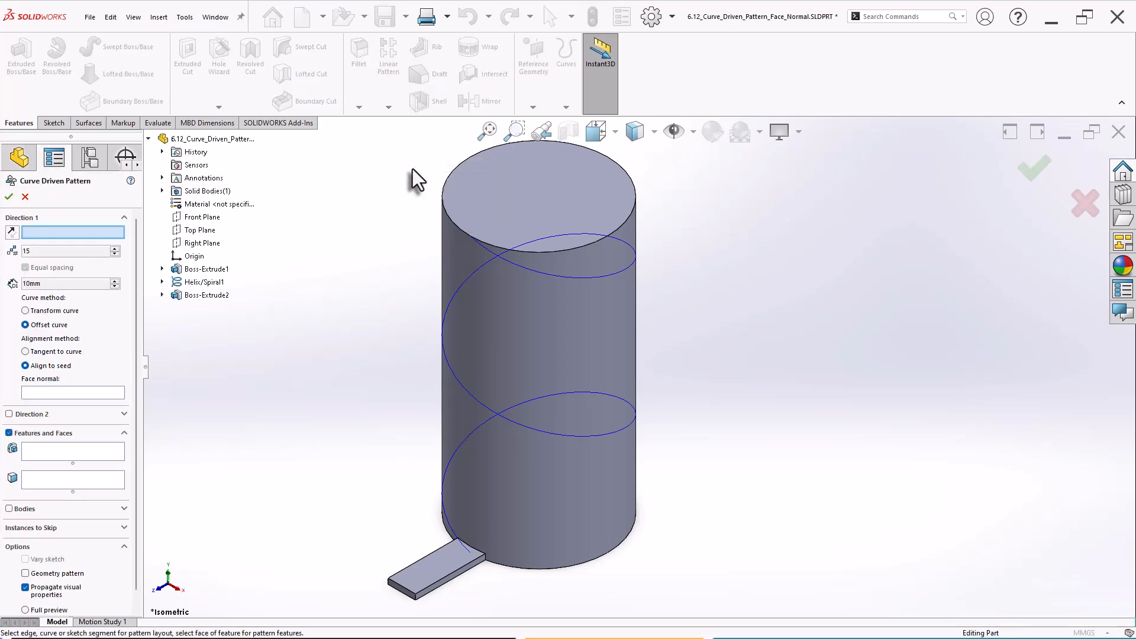
click(468, 439)
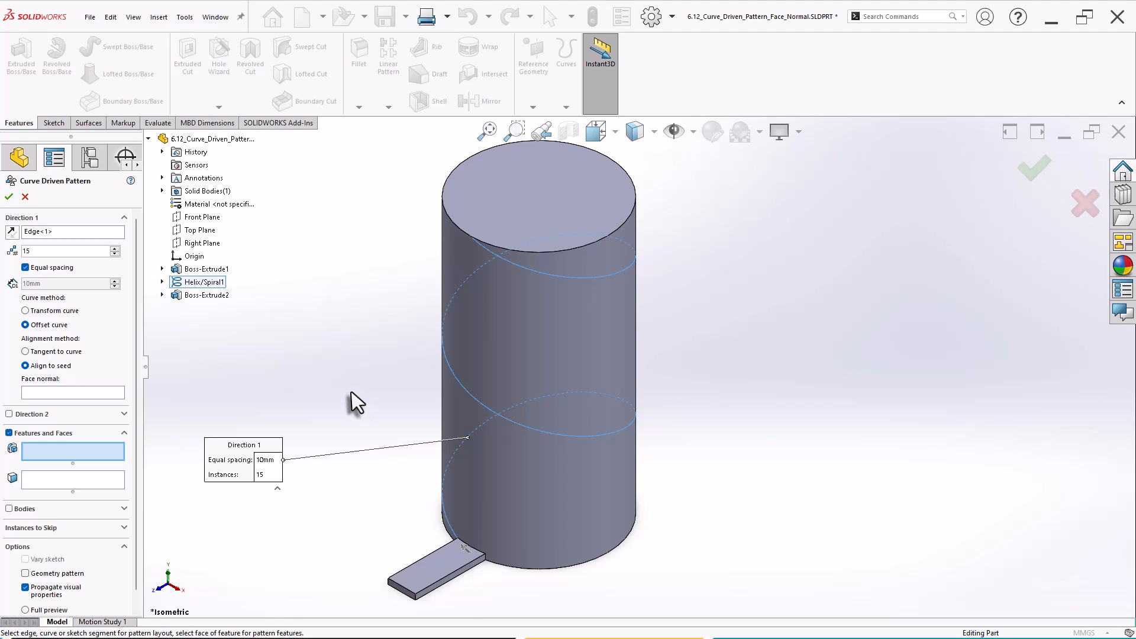
Set the rectangular boss as the patterned feature, the cylindrical face as face normal, and Tangent to curve as the alignment method.
click(431, 574)
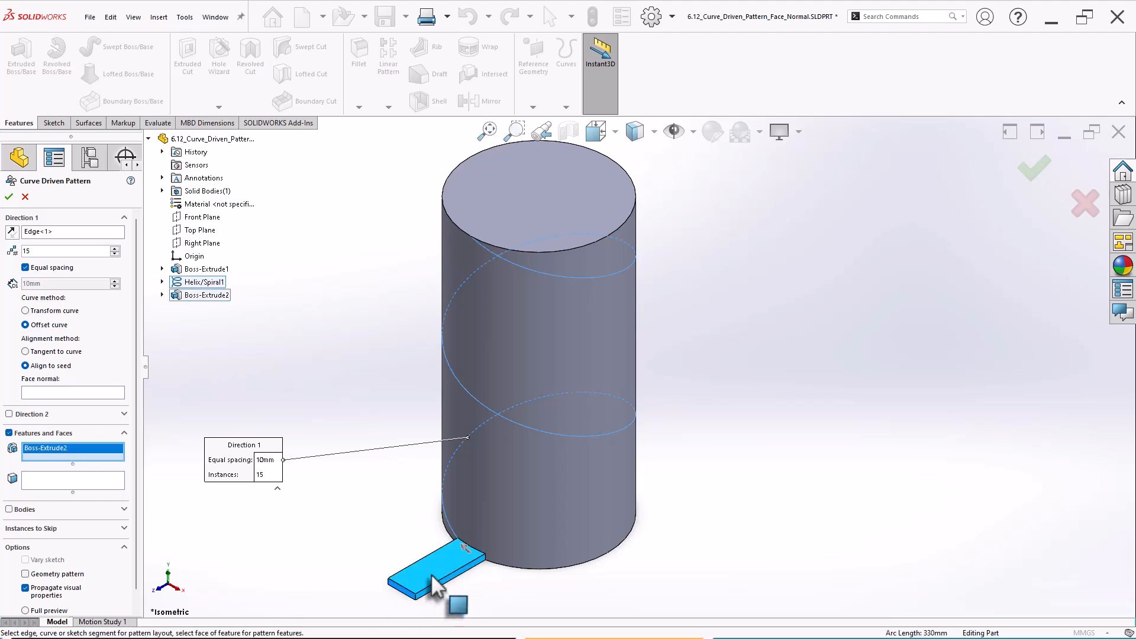
click(49, 387)
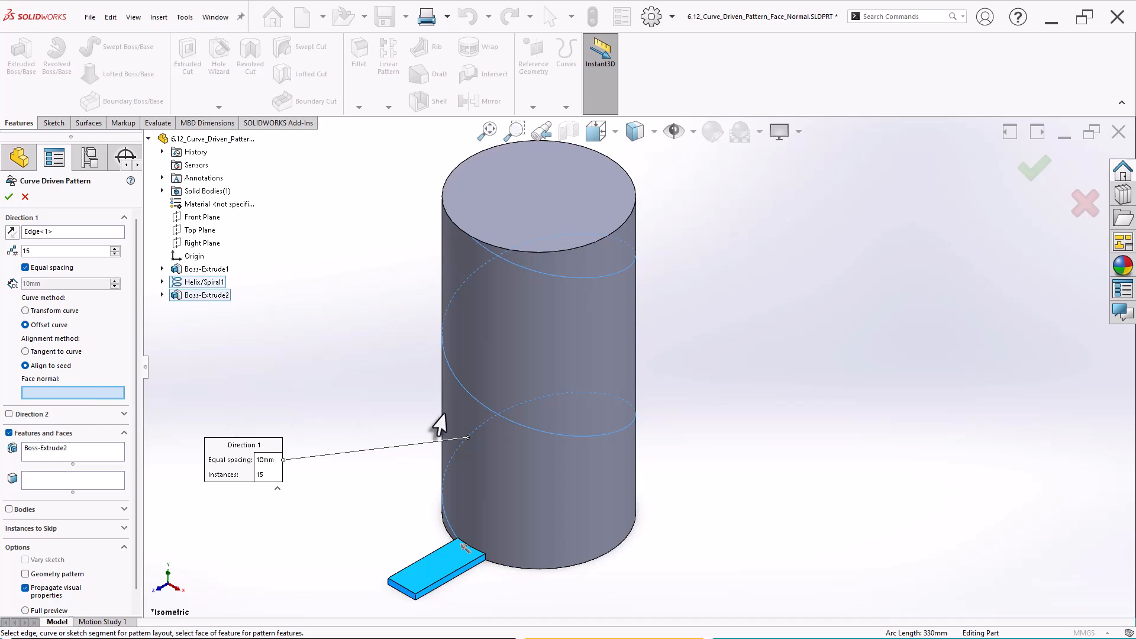
click(537, 349)
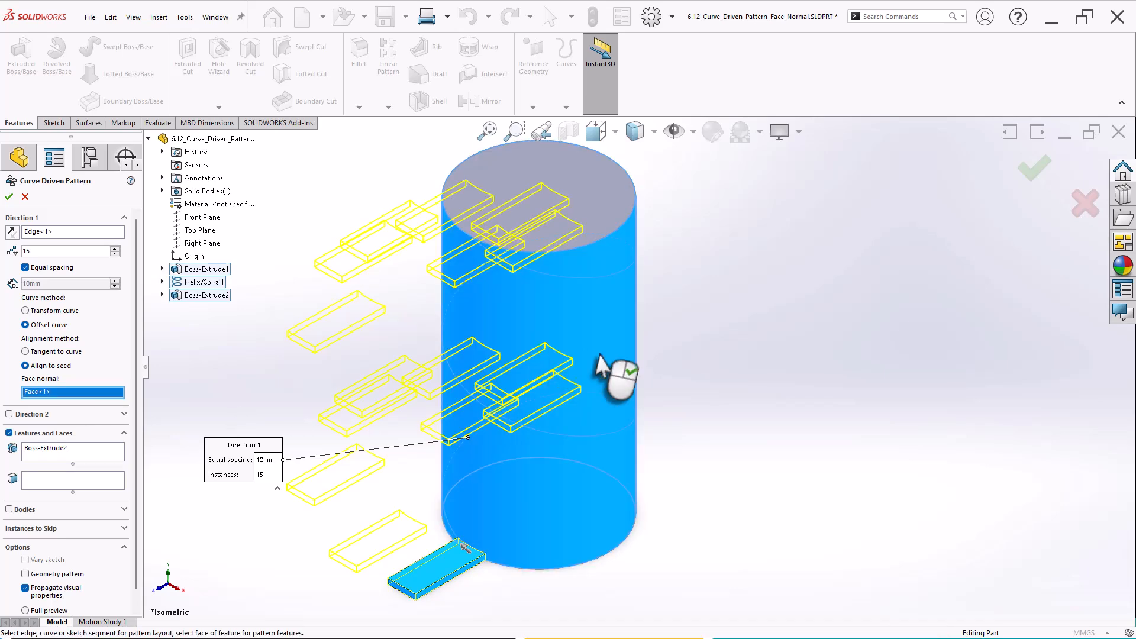
scroll(692, 423, up, 1)
middle_drag(692, 423, 674, 398)
click(61, 351)
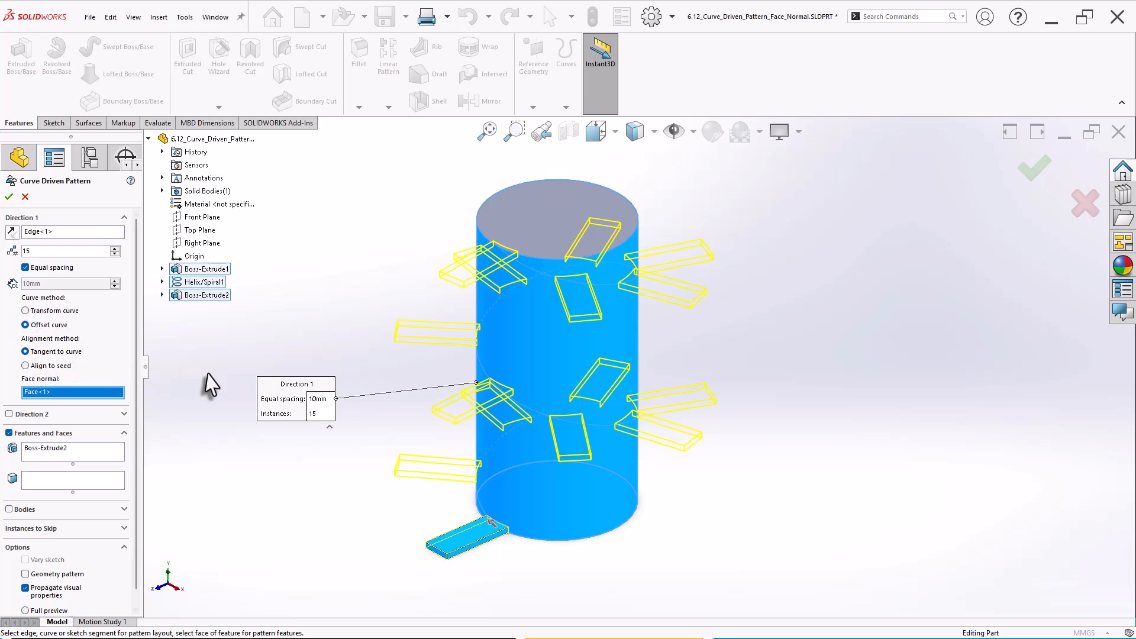
Set the helical curve driven pattern to 25 instances and accept it.
click(115, 248)
click(115, 248)
click(115, 249)
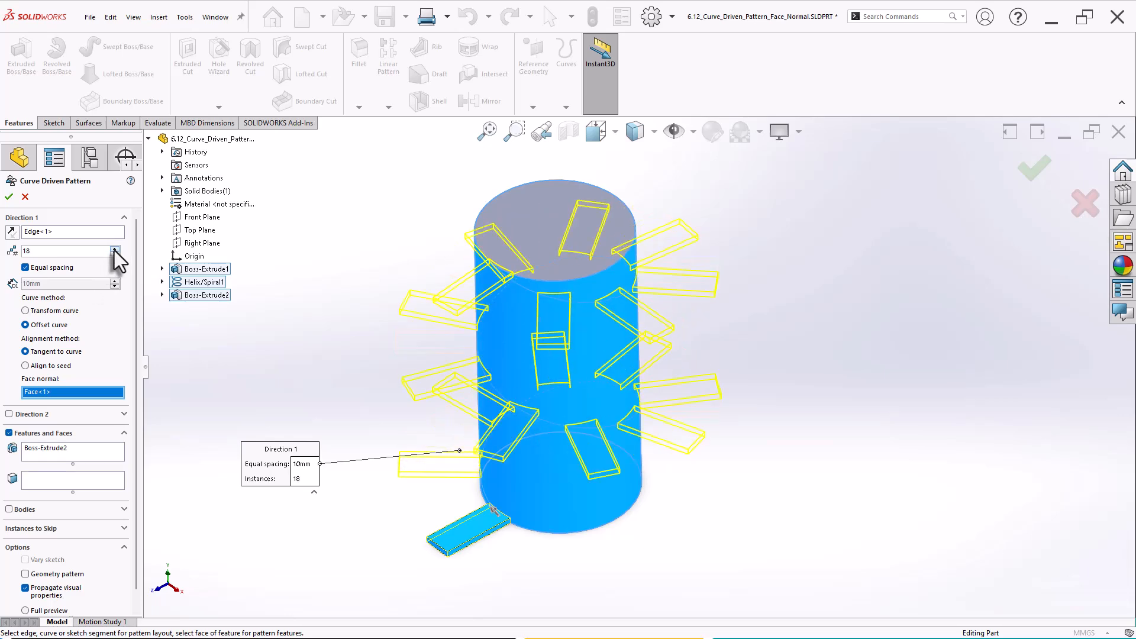
click(114, 249)
click(115, 248)
click(114, 248)
click(115, 249)
click(115, 248)
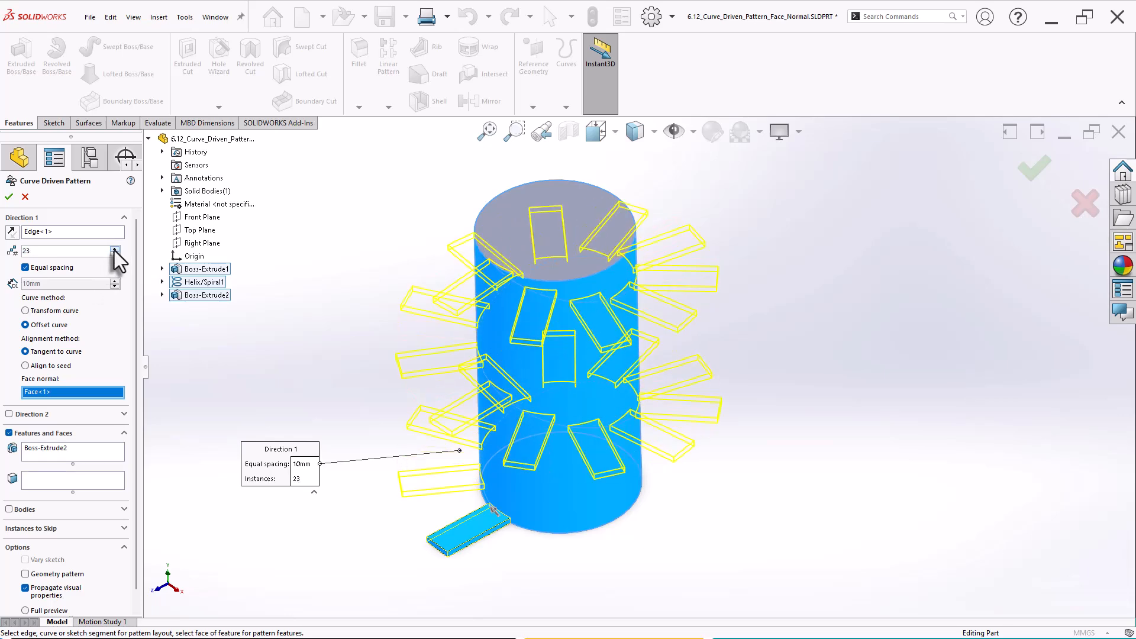
click(115, 250)
click(114, 250)
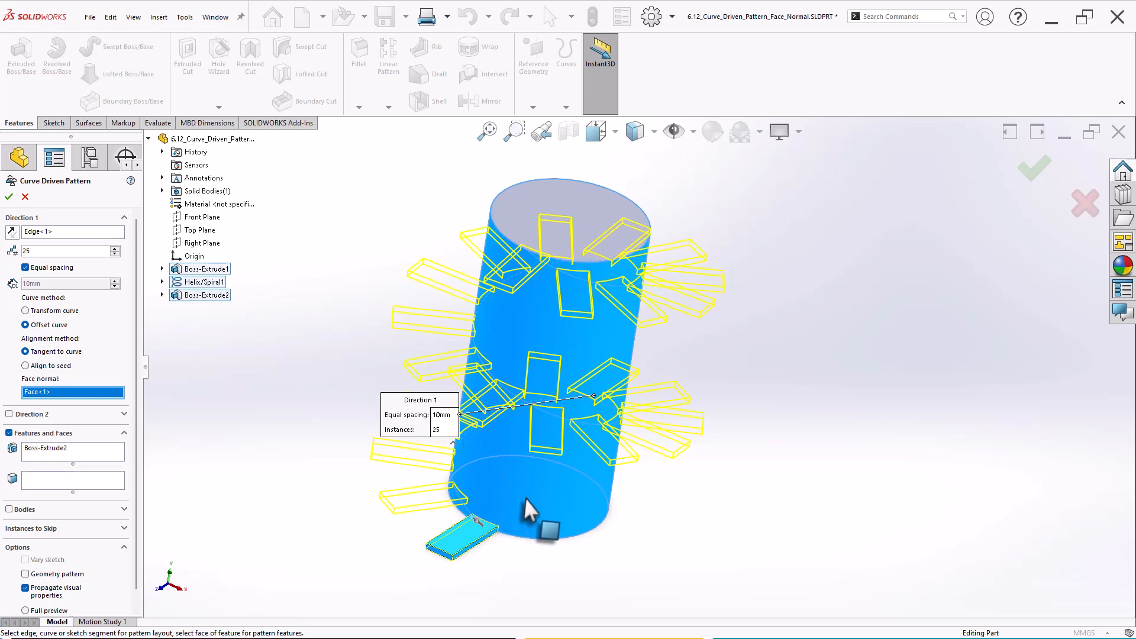
click(9, 197)
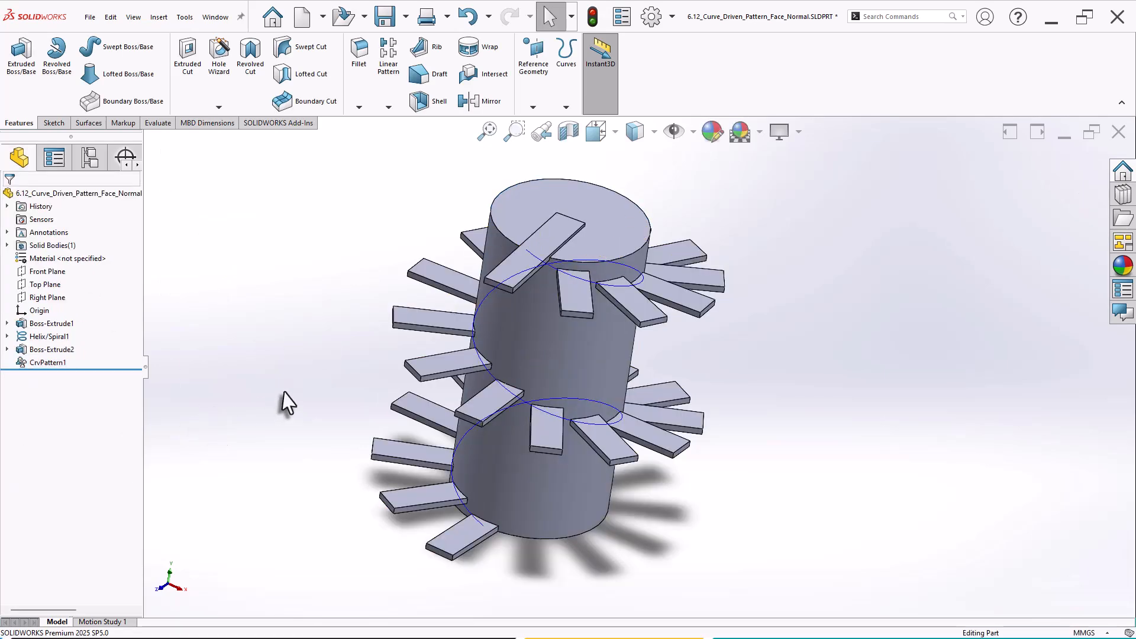
middle_drag(284, 400, 253, 380)
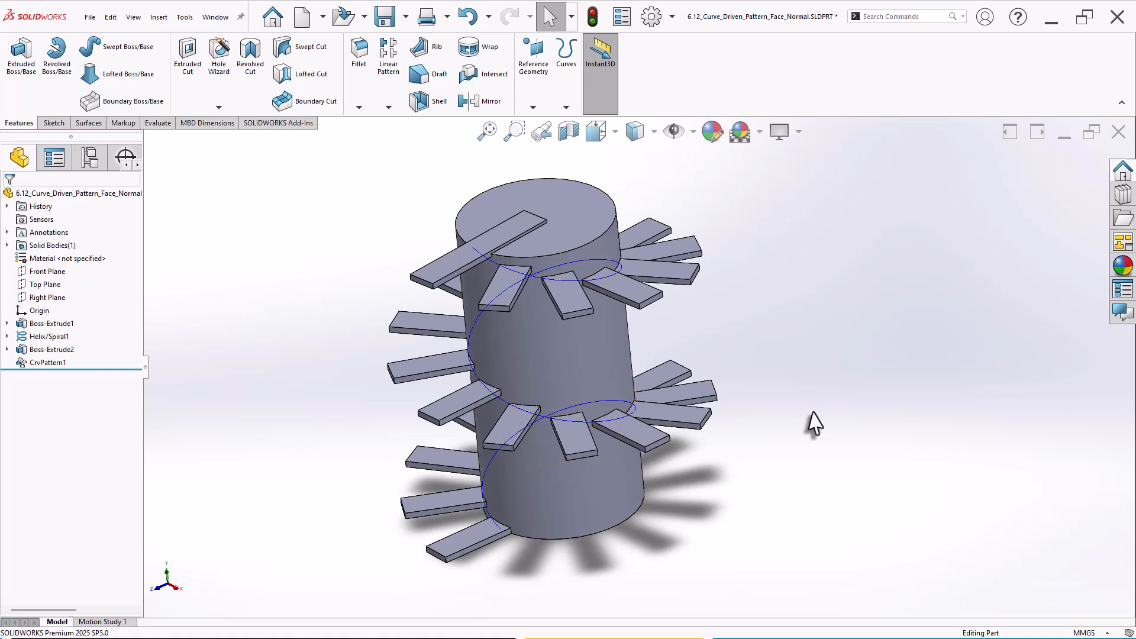
mouse_move(819, 410)
middle_down()
mouse_move(836, 387)
mouse_move(828, 395)
middle_up()
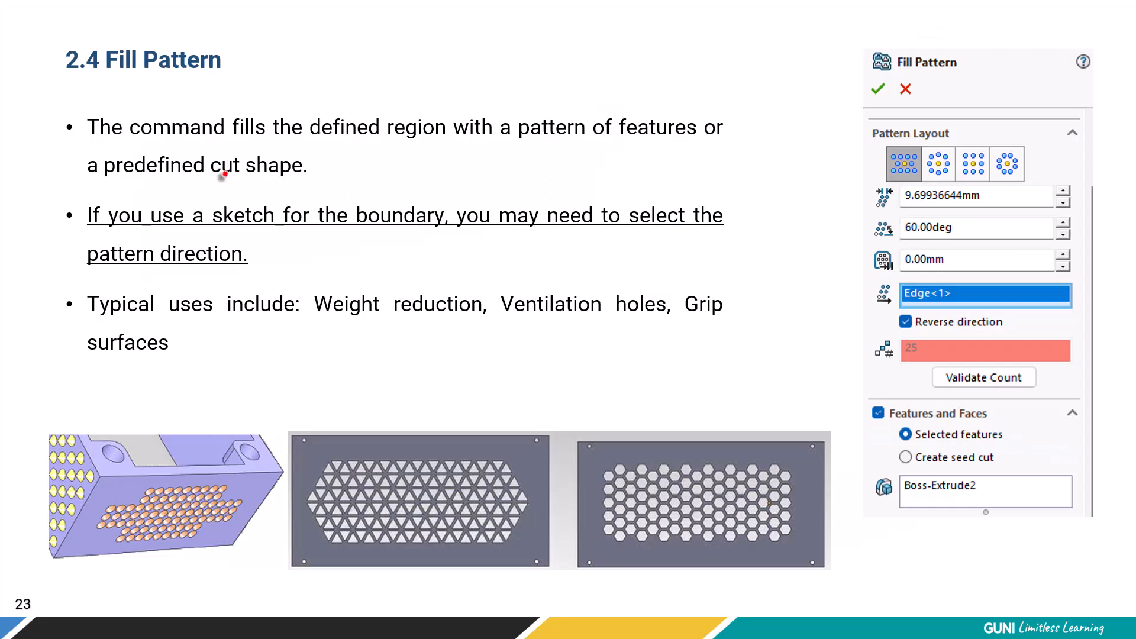
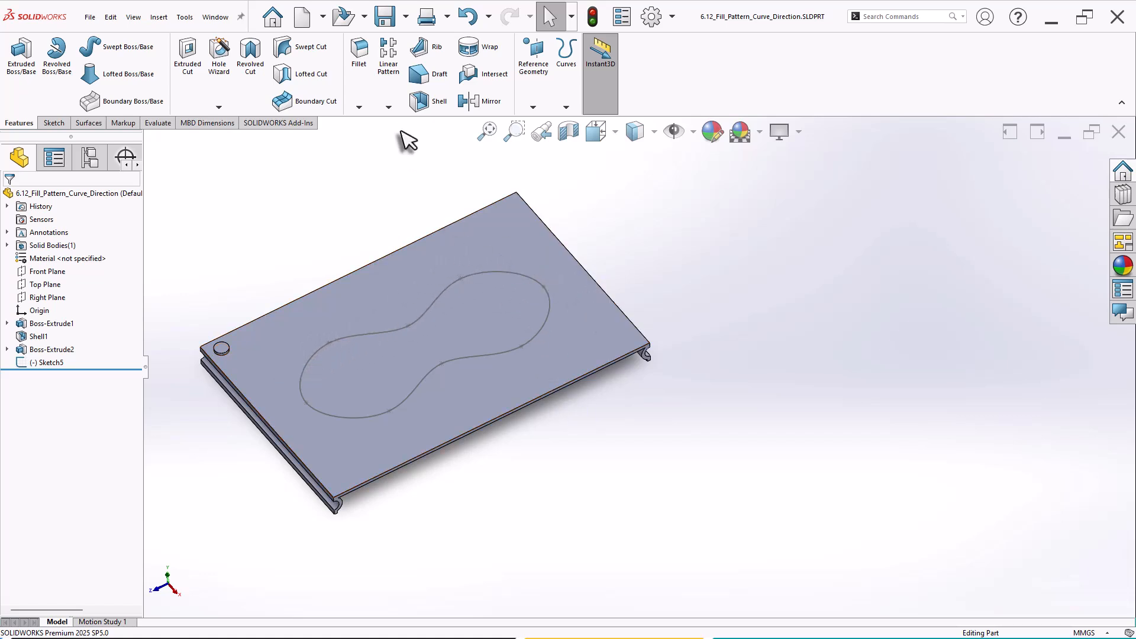
Define a Fill Pattern of the circular boss over the plate's top face with reversed direction, and validate its instance count.
click(395, 109)
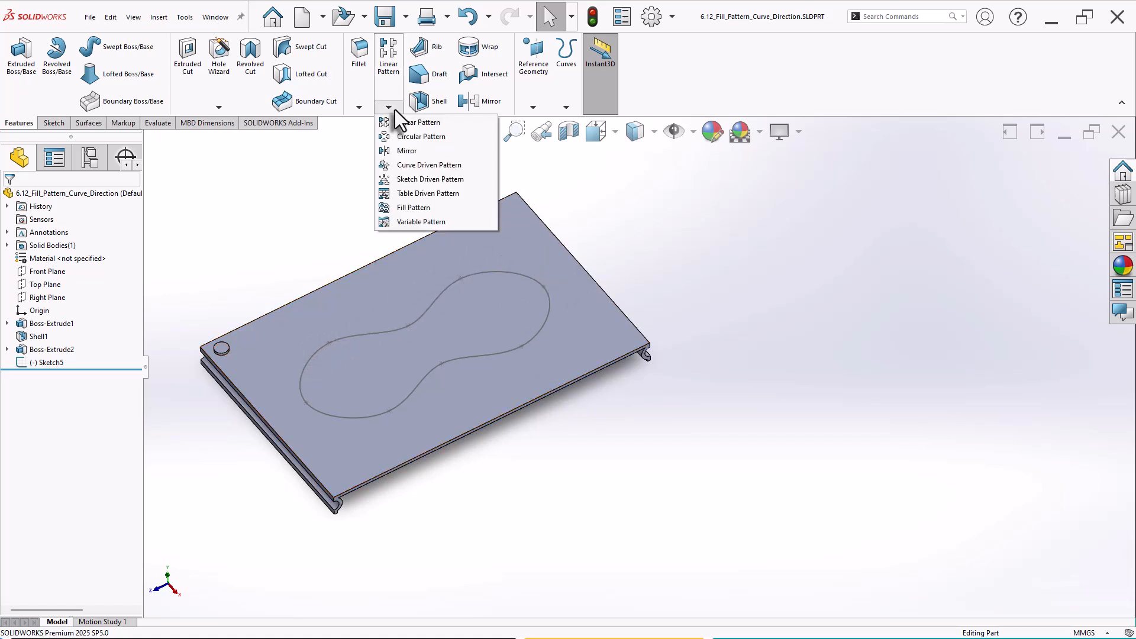
click(413, 208)
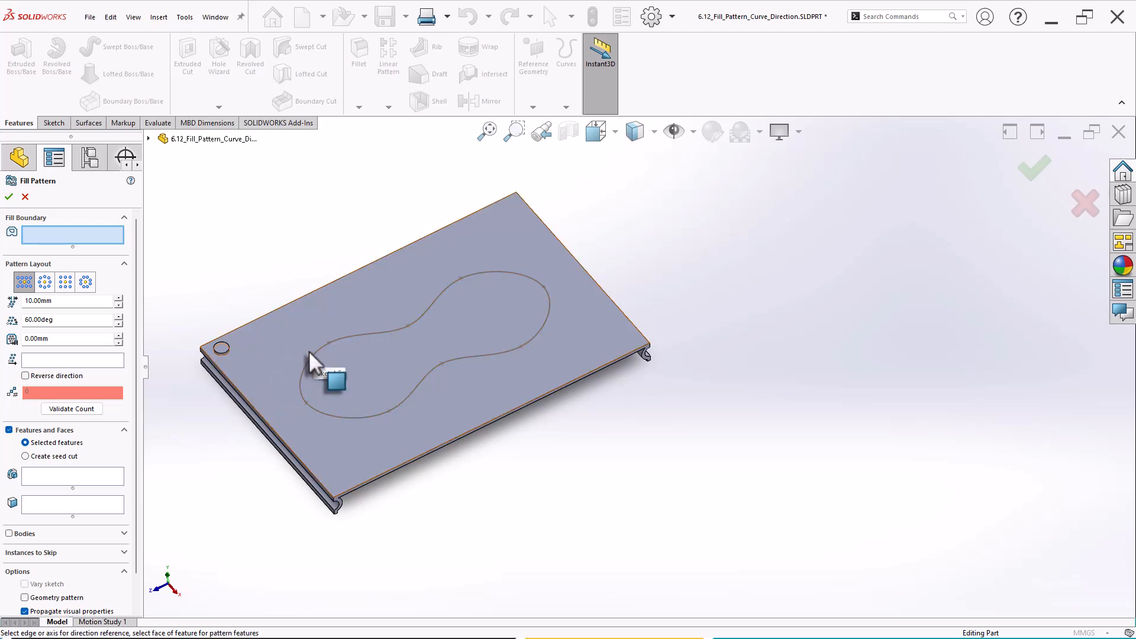
click(260, 361)
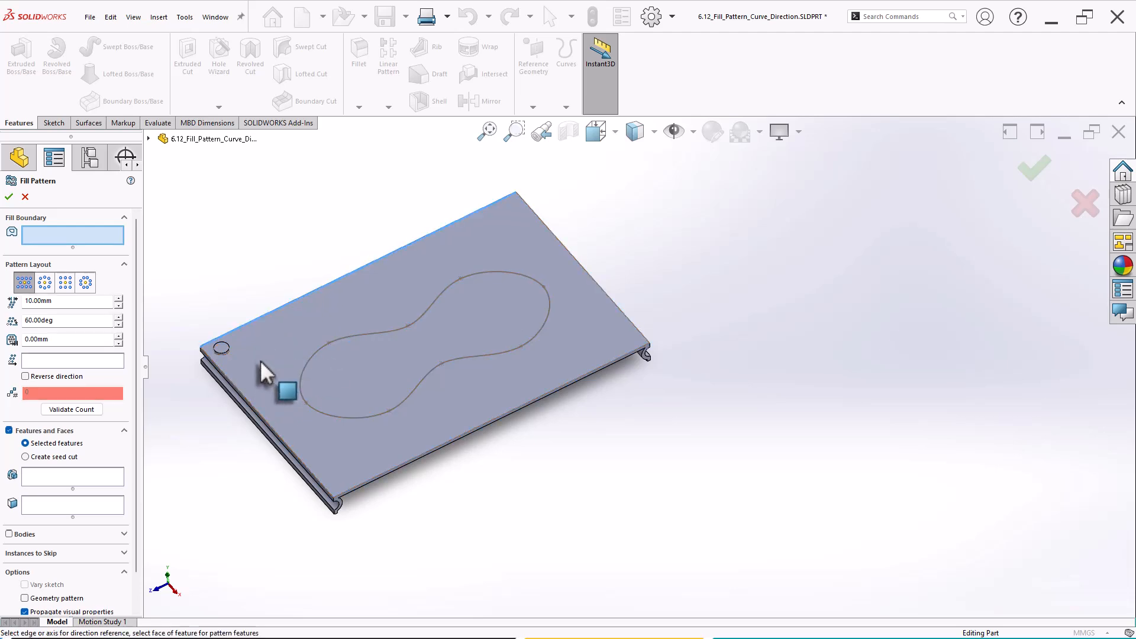
click(53, 477)
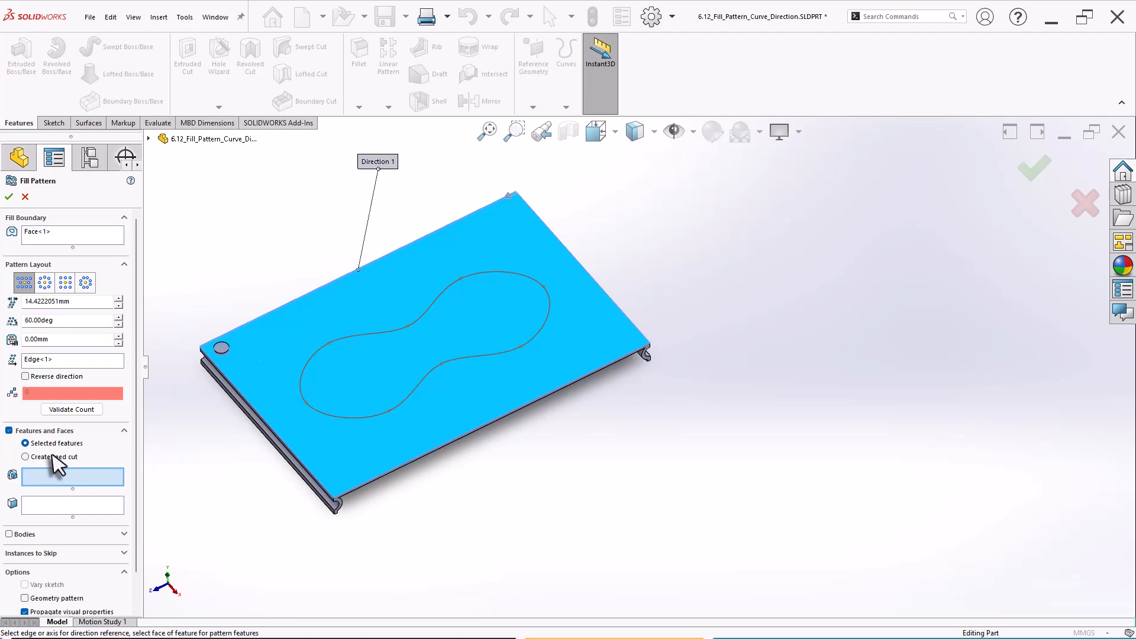
click(223, 350)
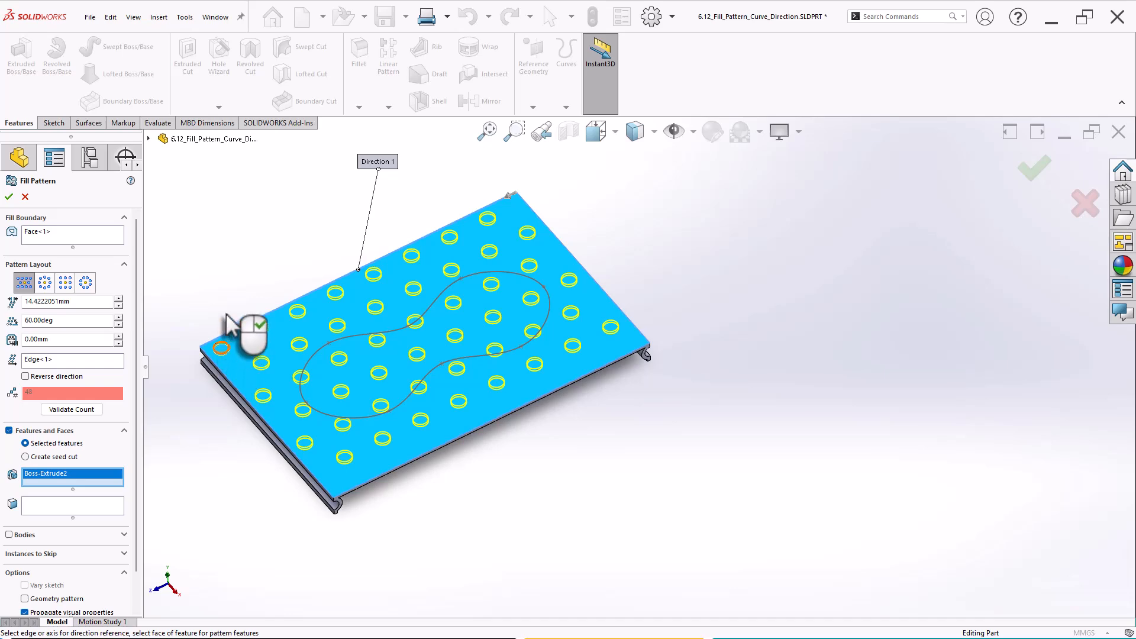
middle_drag(240, 322, 218, 312)
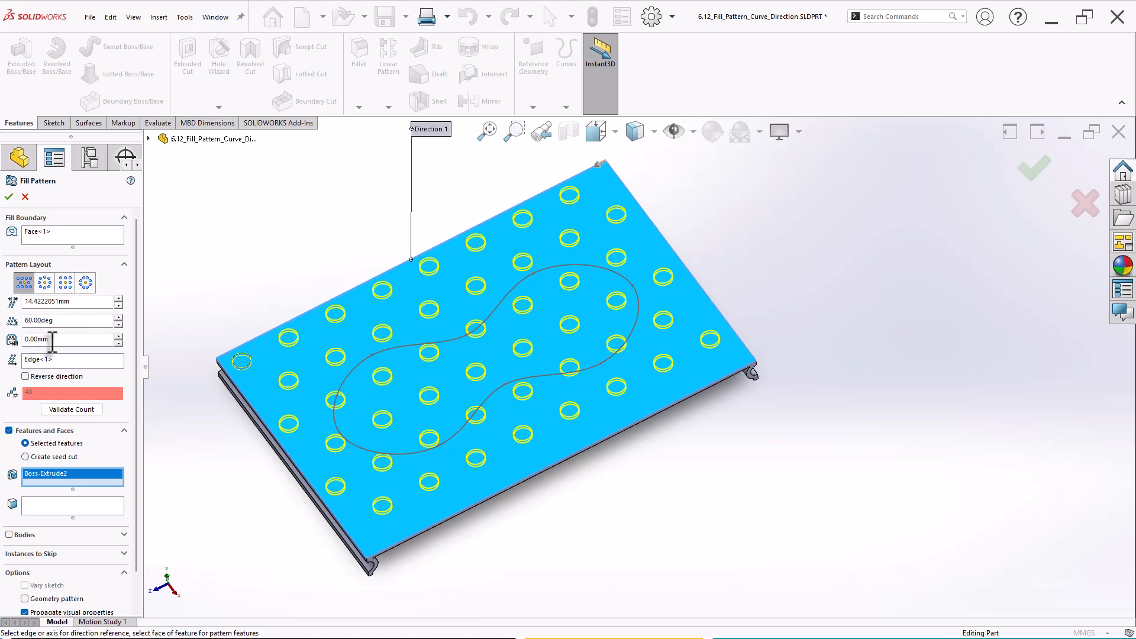
click(59, 376)
click(76, 409)
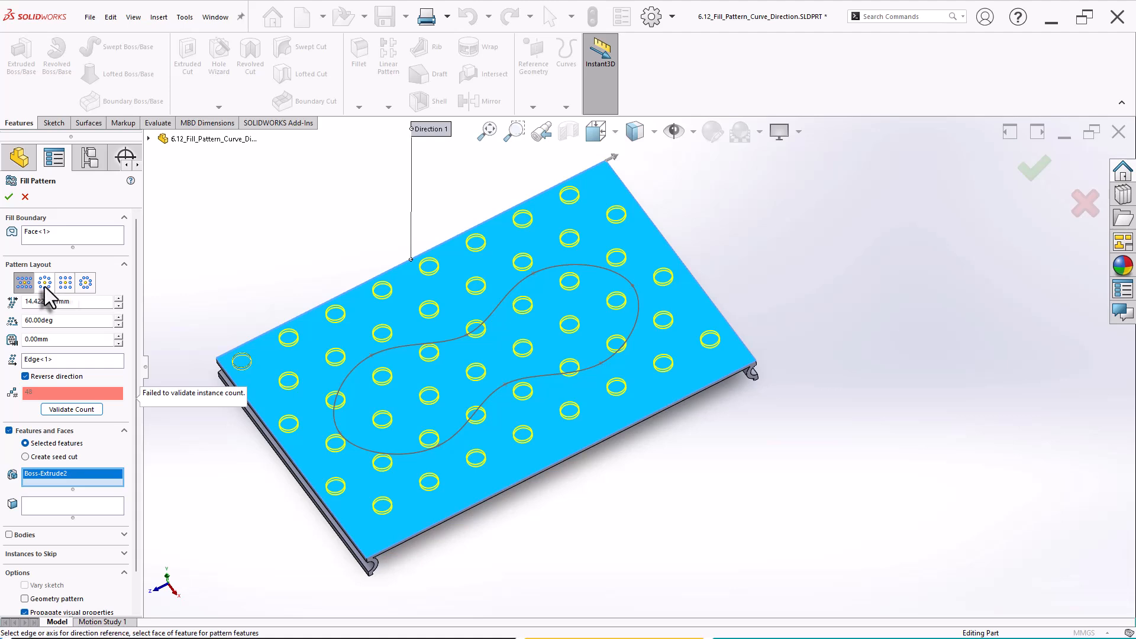
Switch the fill pattern to the circular layout with 20 mm loop spacing and 5 mm margins.
click(45, 284)
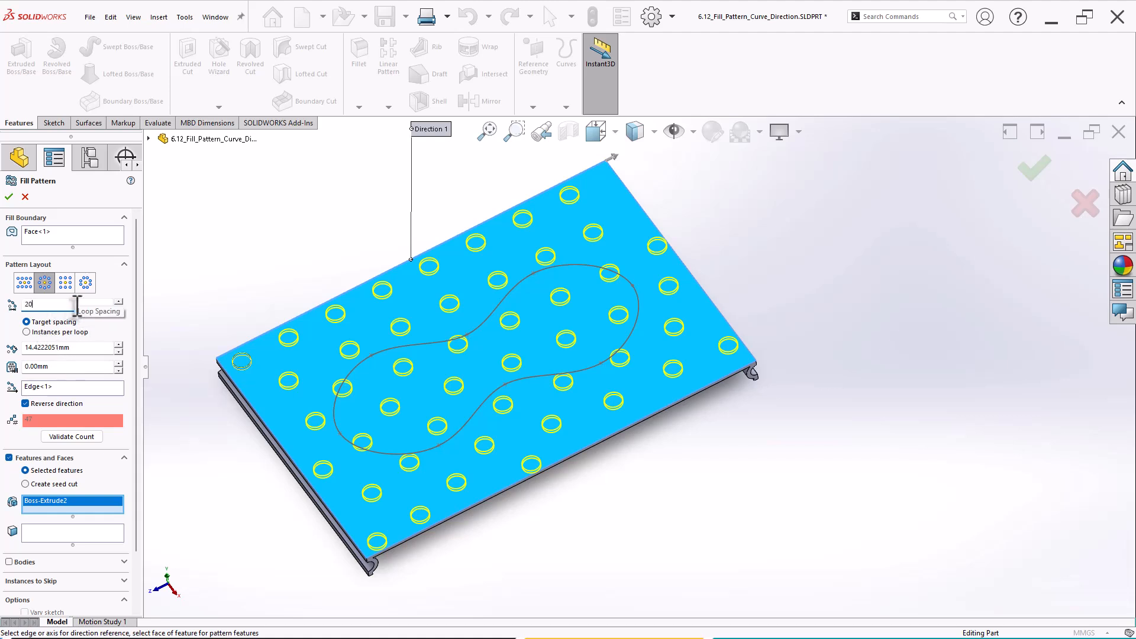
key(Return)
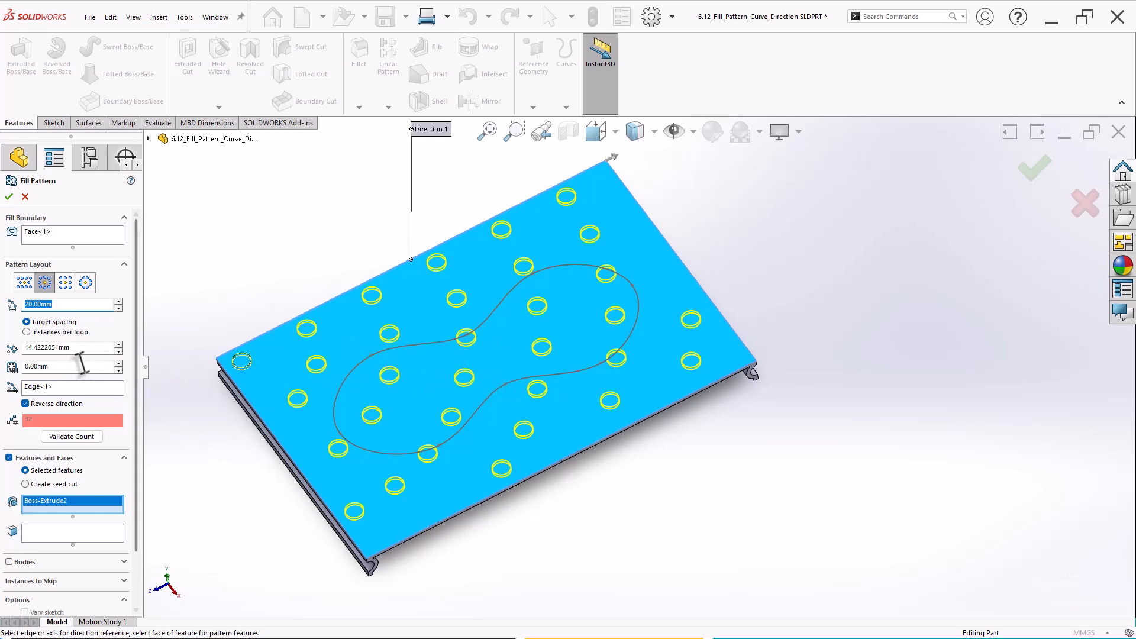
drag(59, 368, 24, 368)
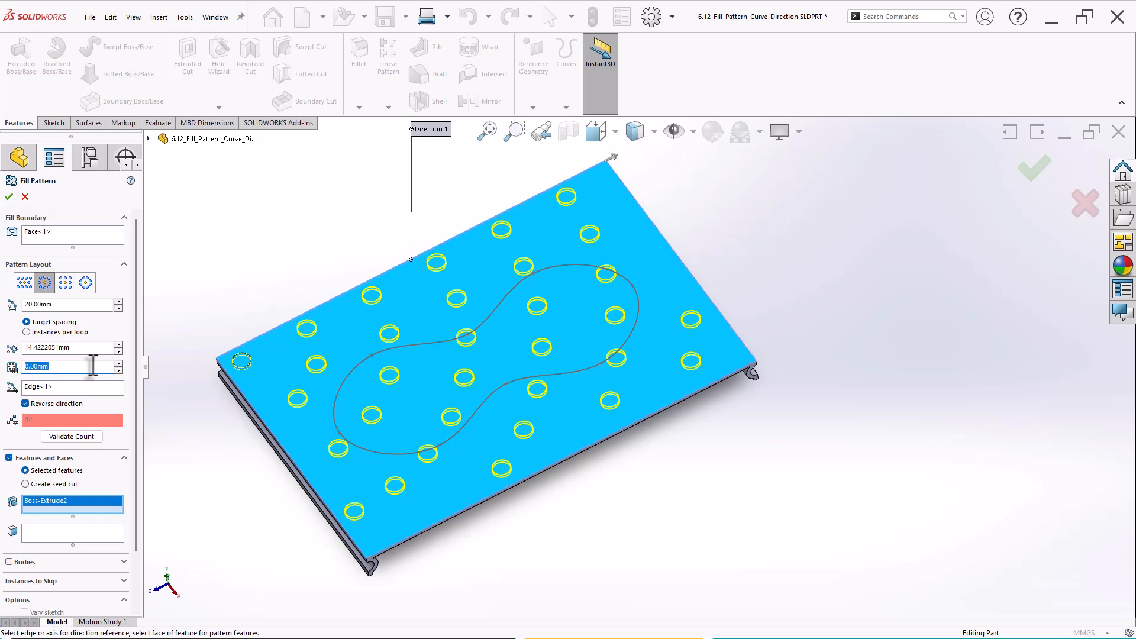
text(5)
key(Return)
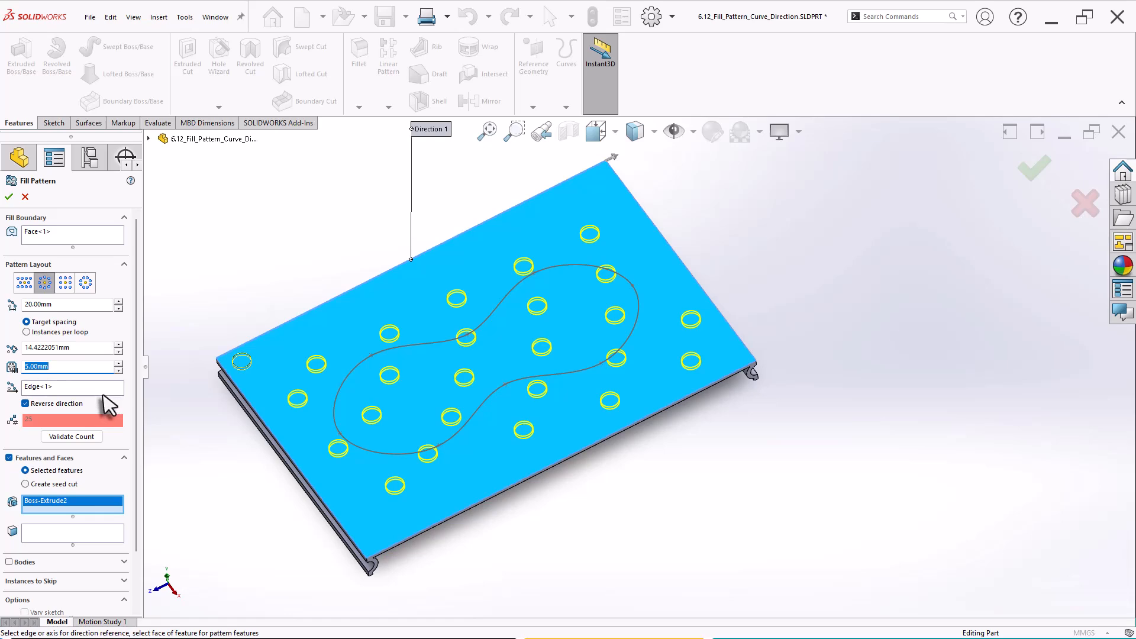
Set the circular layout's loop spacing to 10 mm and its margins to 0 mm.
drag(98, 367, 4, 368)
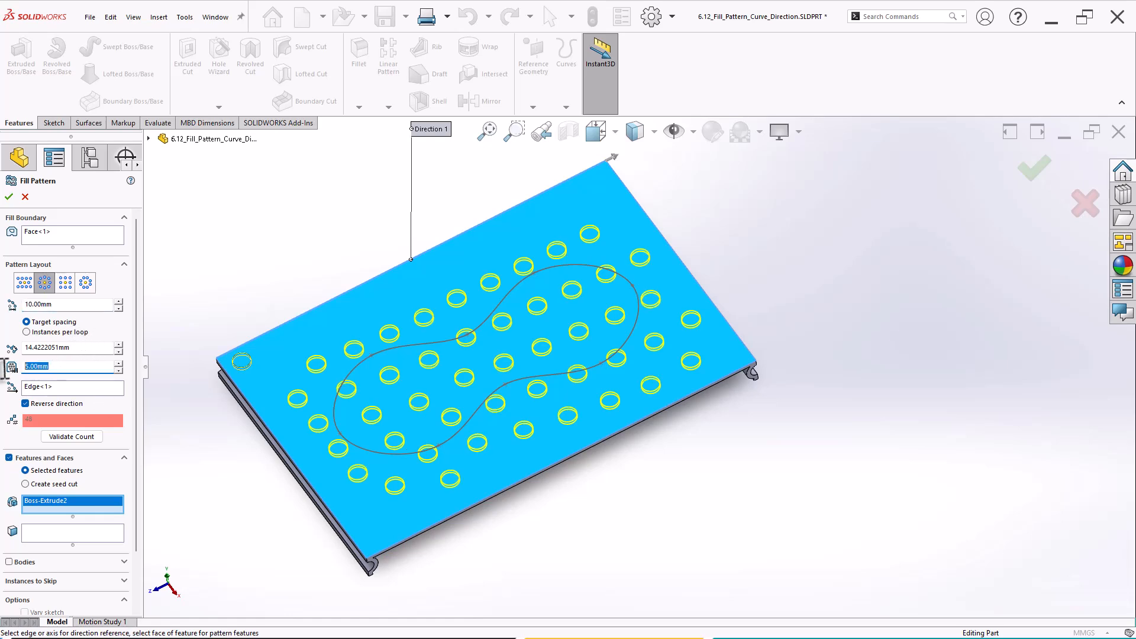
text(0)
key(Return)
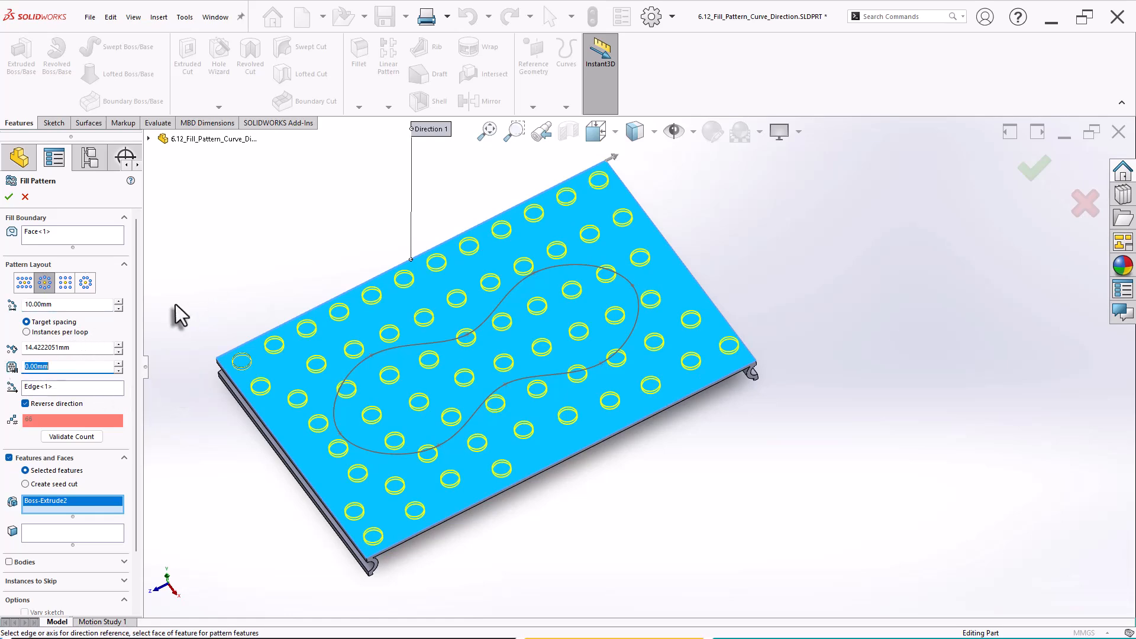
Try the square layout, switch the fill pattern to the polygon layout, and accept it.
click(67, 284)
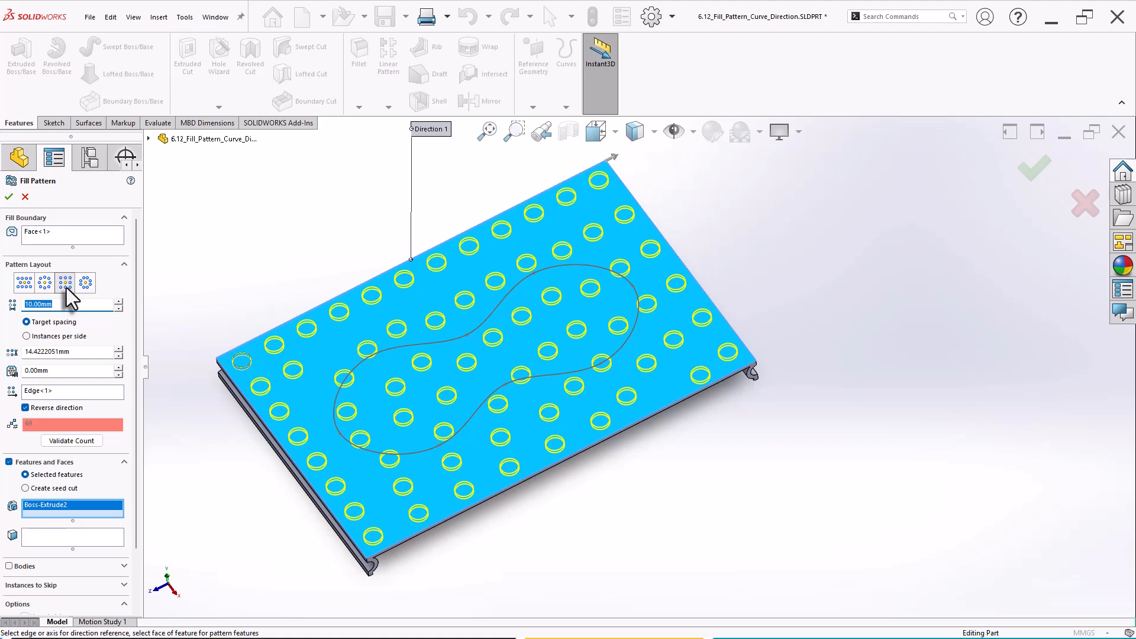
click(86, 283)
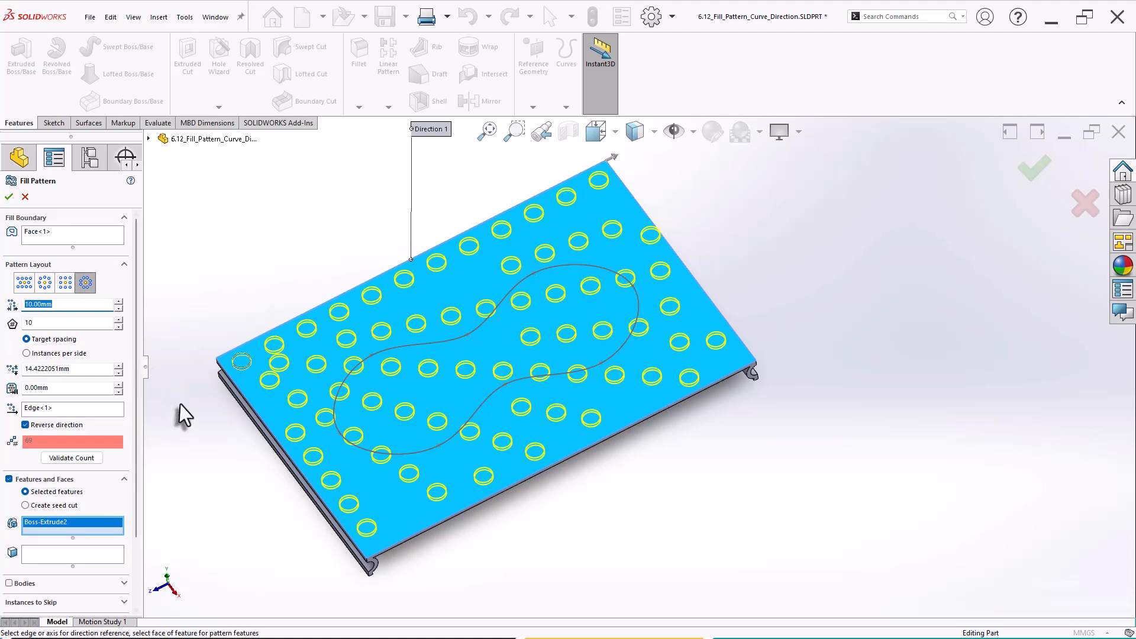
click(11, 197)
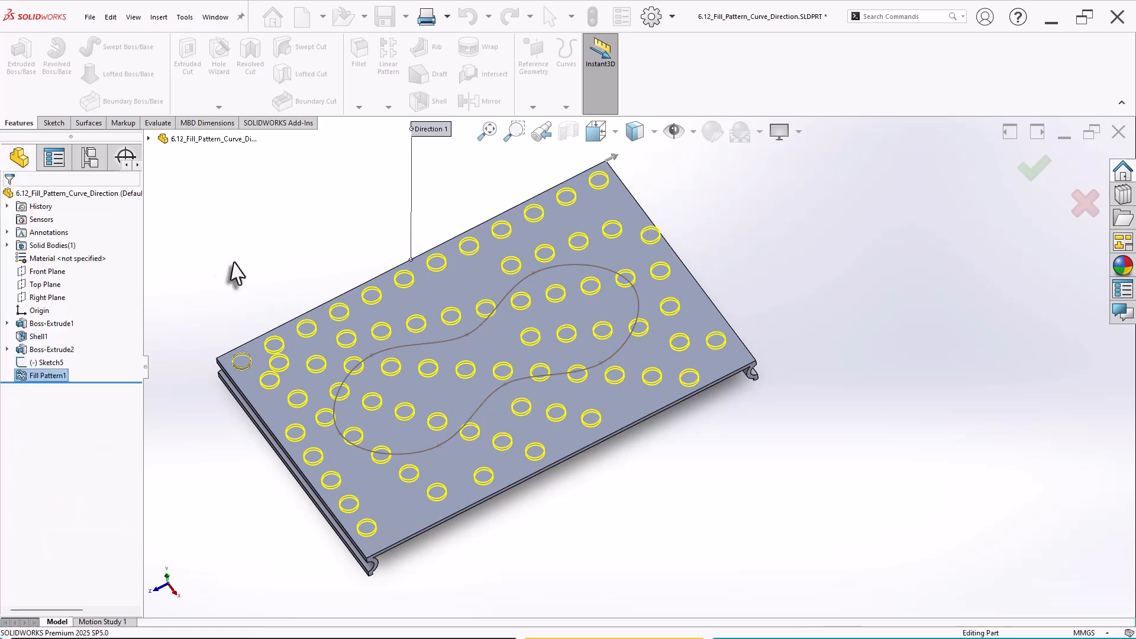
middle_drag(231, 269, 252, 228)
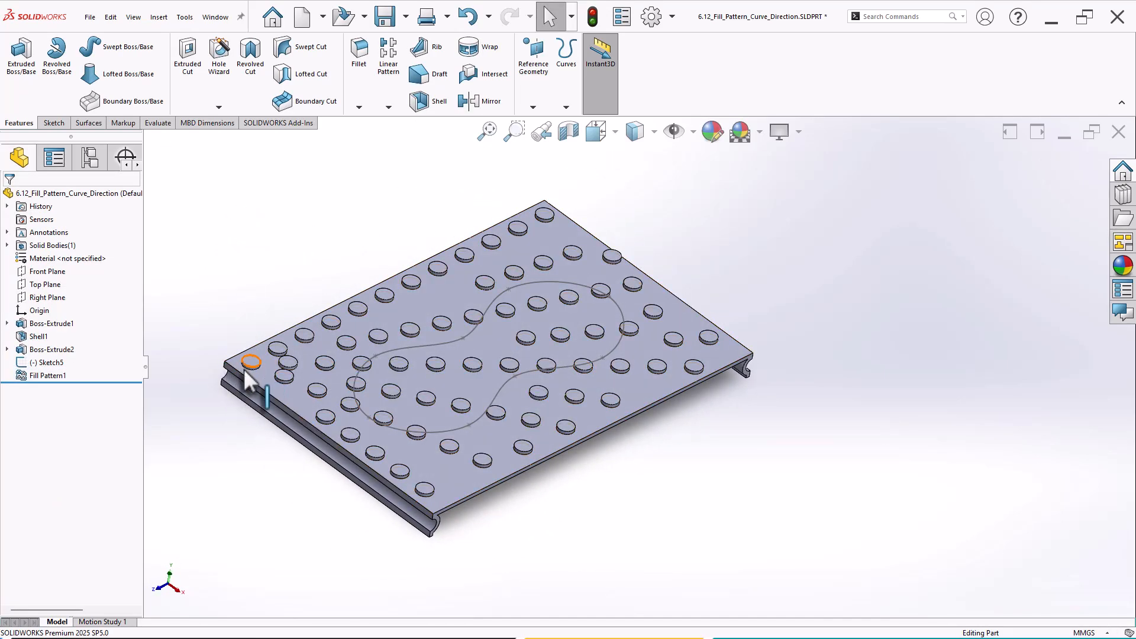
middle_drag(250, 467, 217, 476)
Delete the Fill Pattern1 feature from the plate.
click(49, 376)
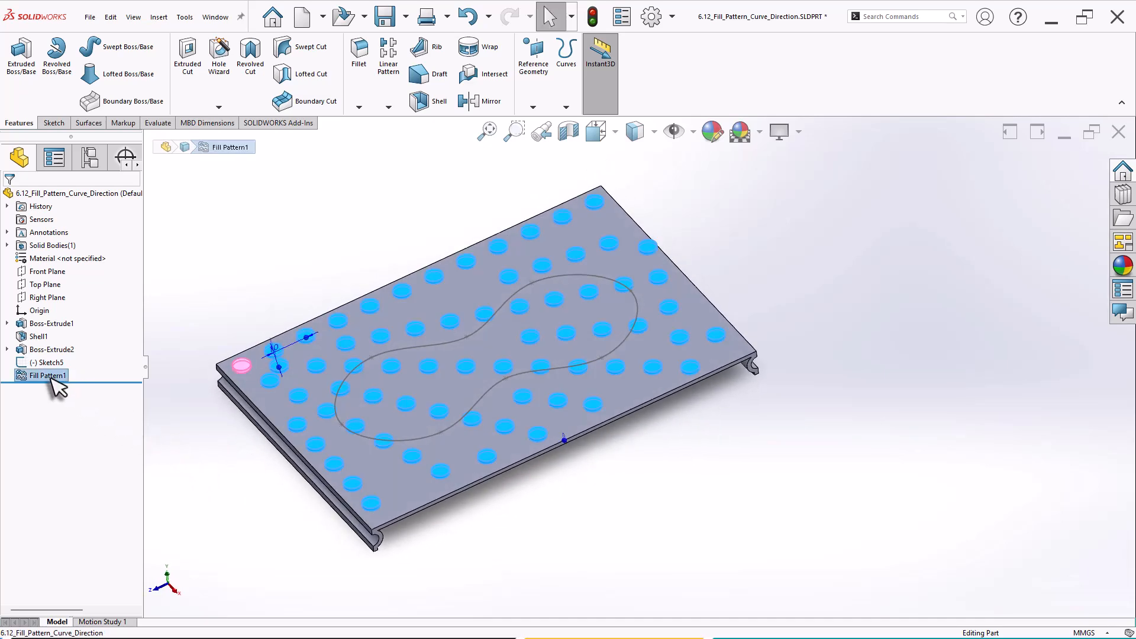
key(Delete)
click(627, 267)
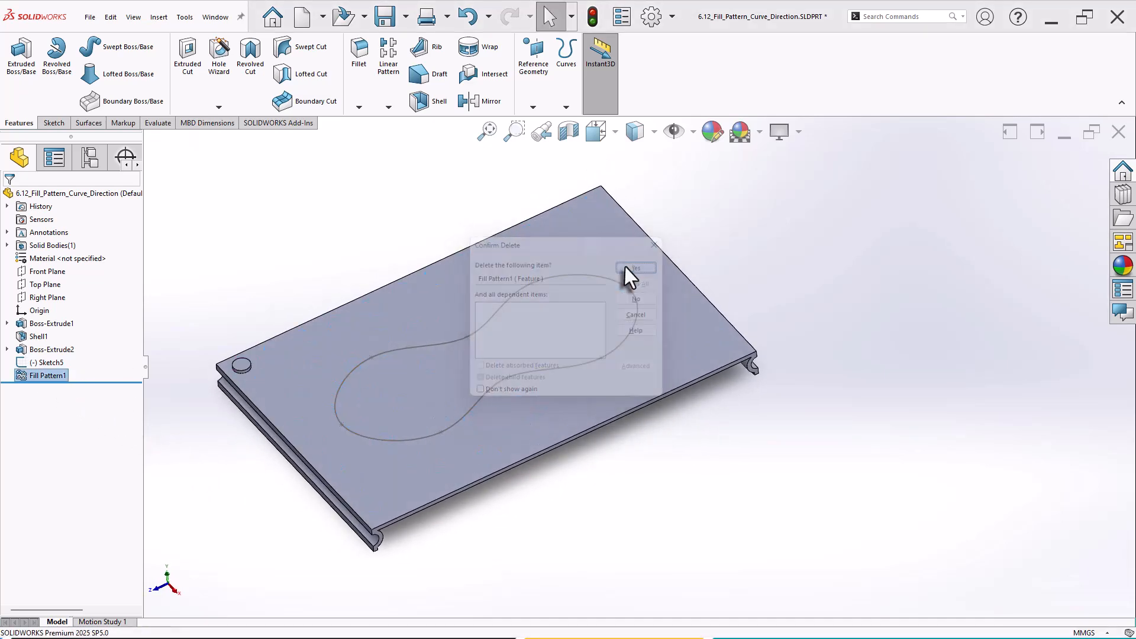
Start a Fill Pattern with the closed curve Sketch5 as the fill boundary and the circular boss as the feature to pattern.
click(388, 107)
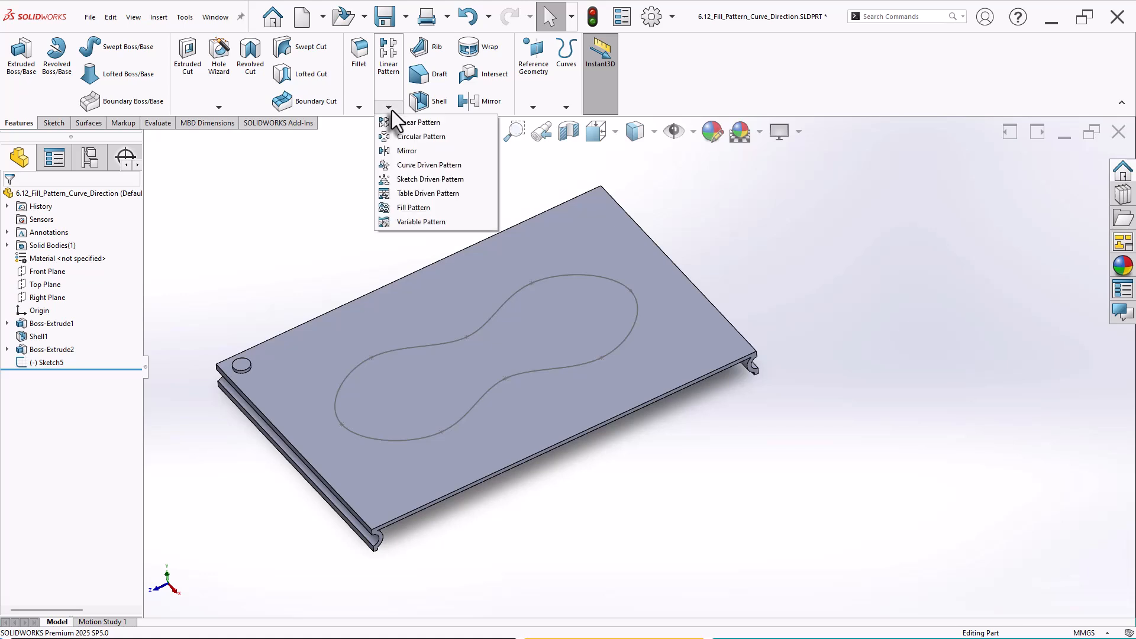
click(430, 208)
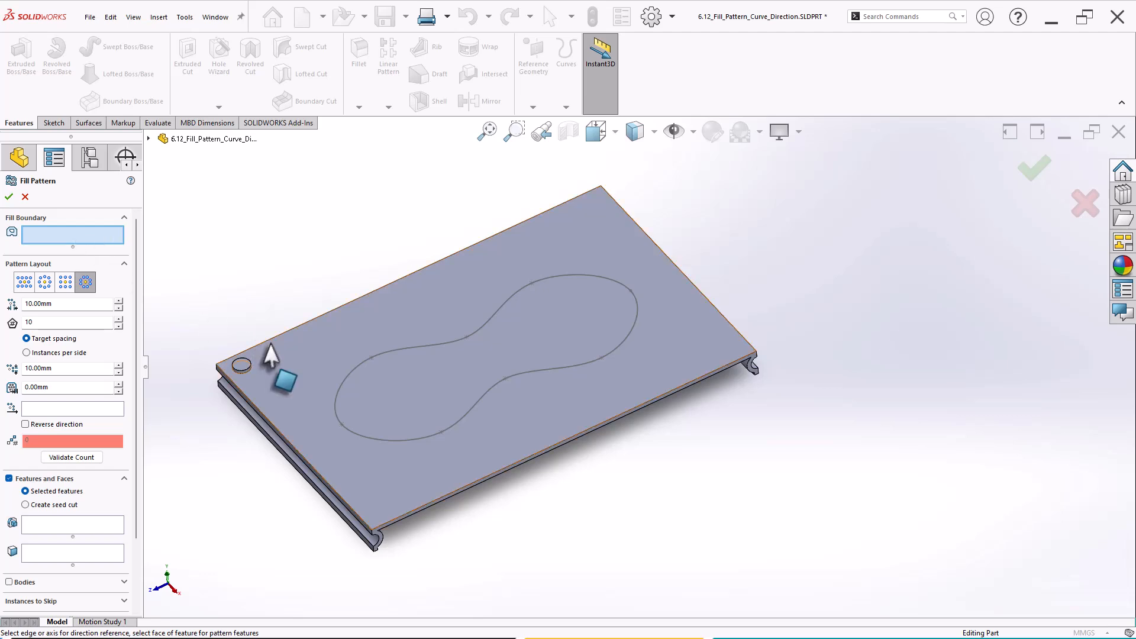
click(349, 375)
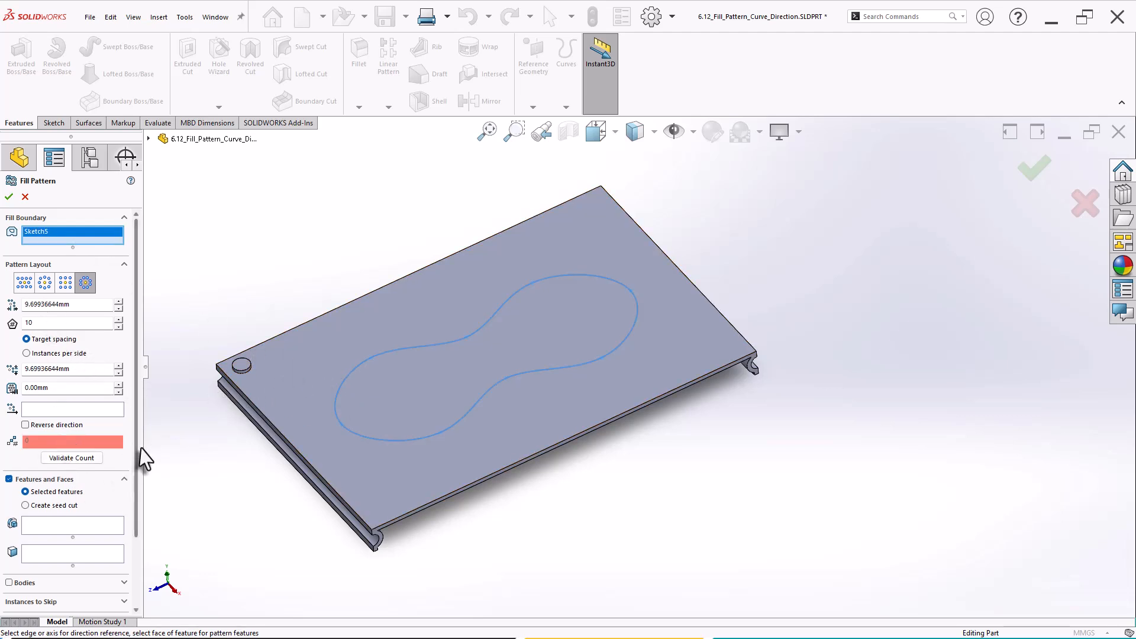
scroll(136, 457, down, 2)
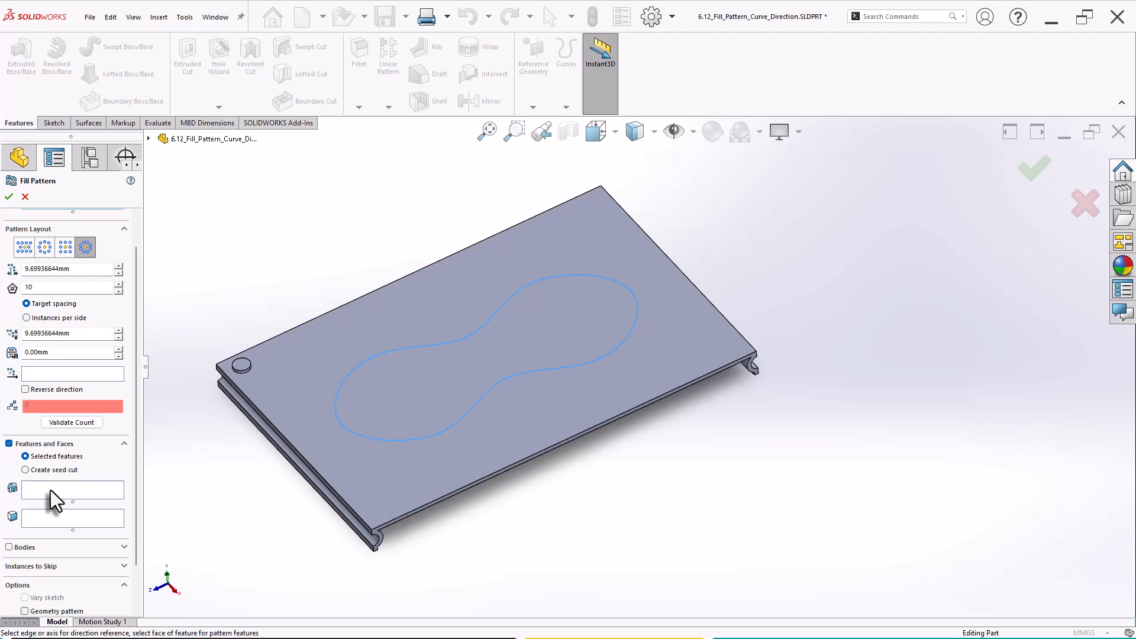
click(52, 491)
click(240, 365)
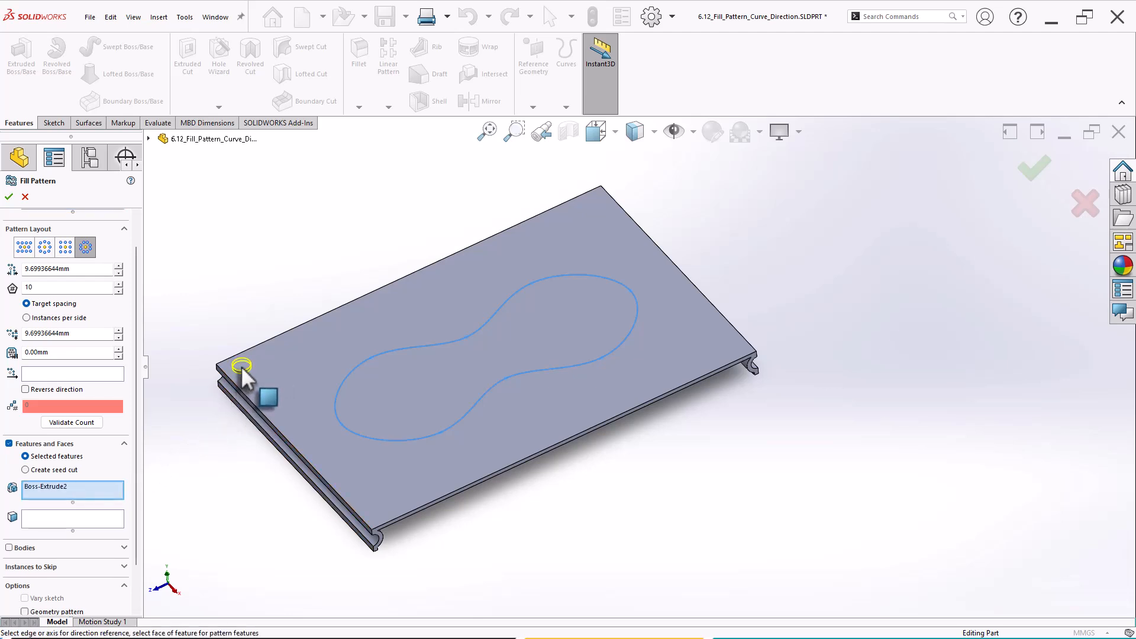
Use the plate's long front edge as the pattern direction, try the square and polygon layouts, and settle on the circular layout.
click(65, 362)
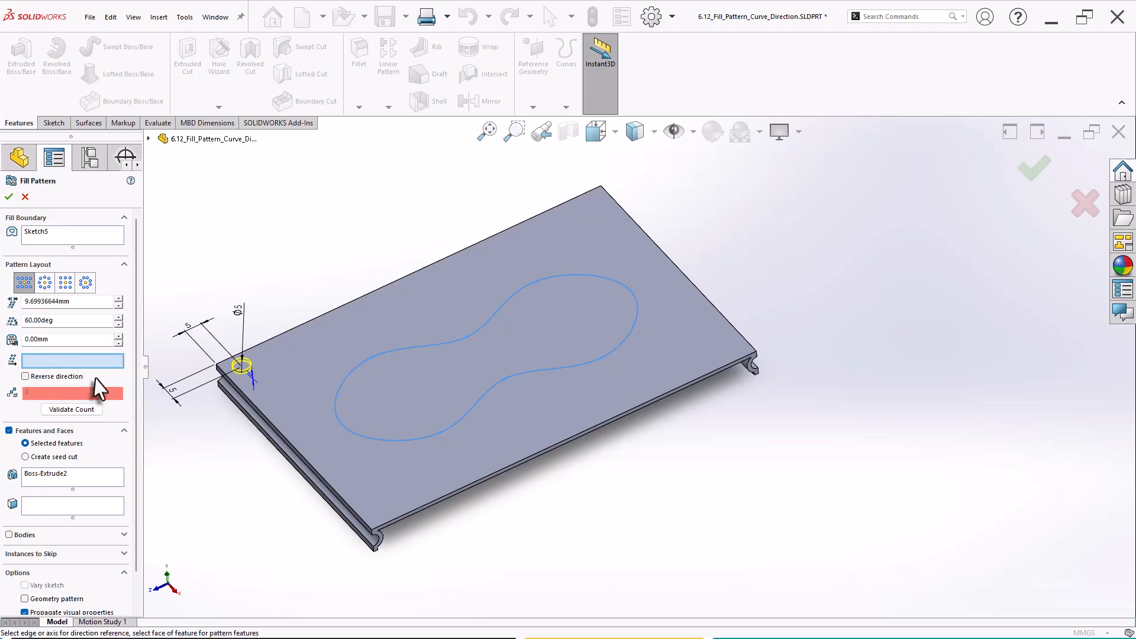
click(419, 507)
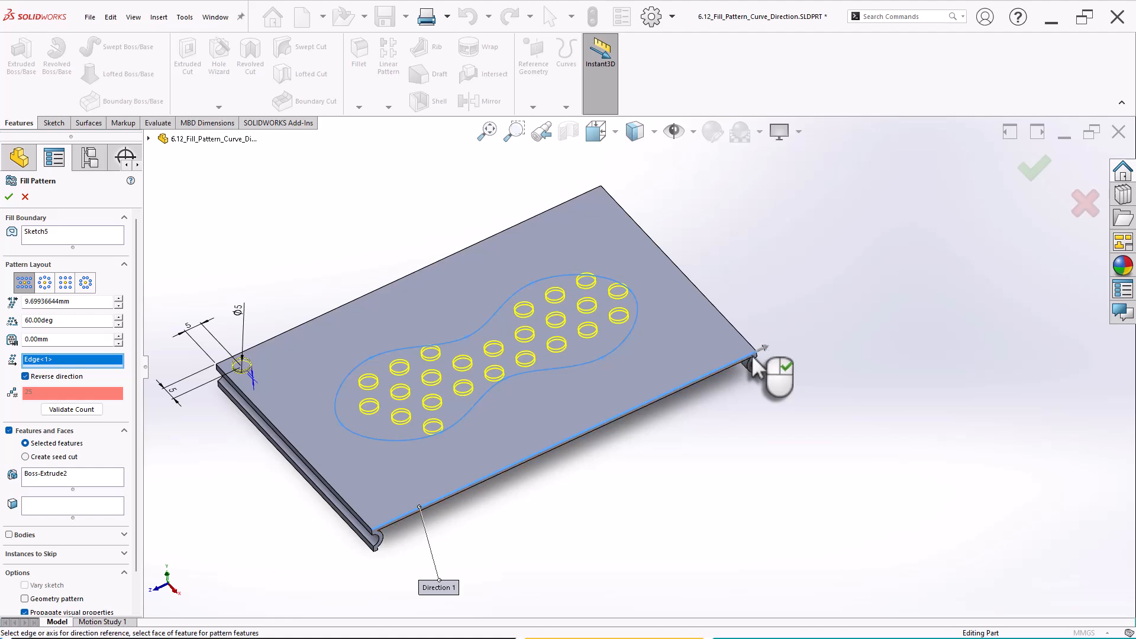
click(45, 285)
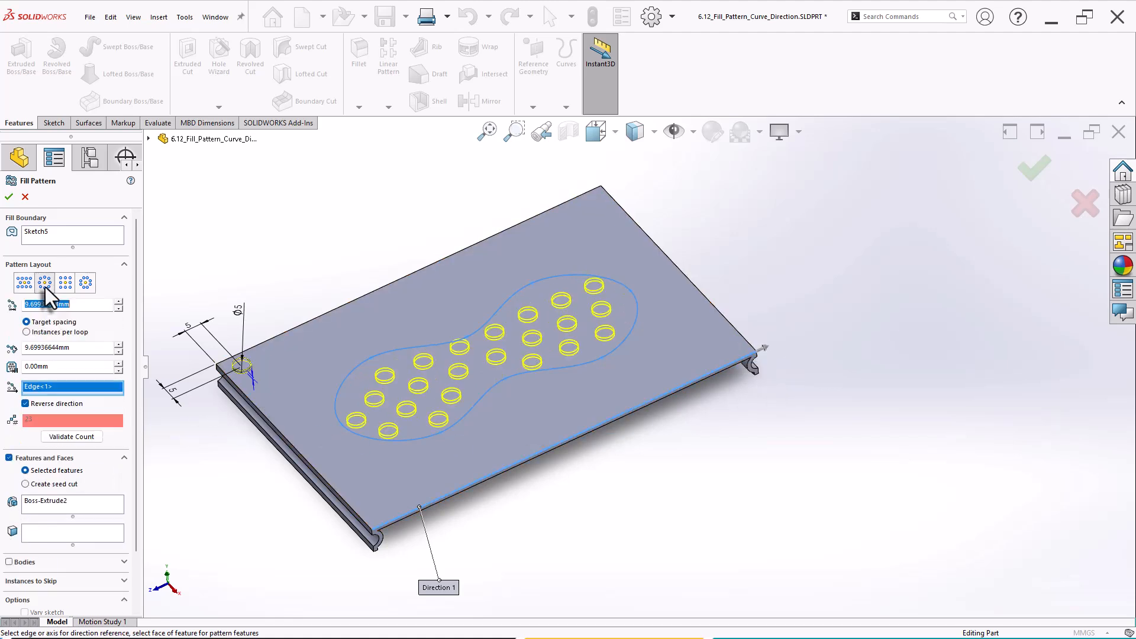
click(65, 283)
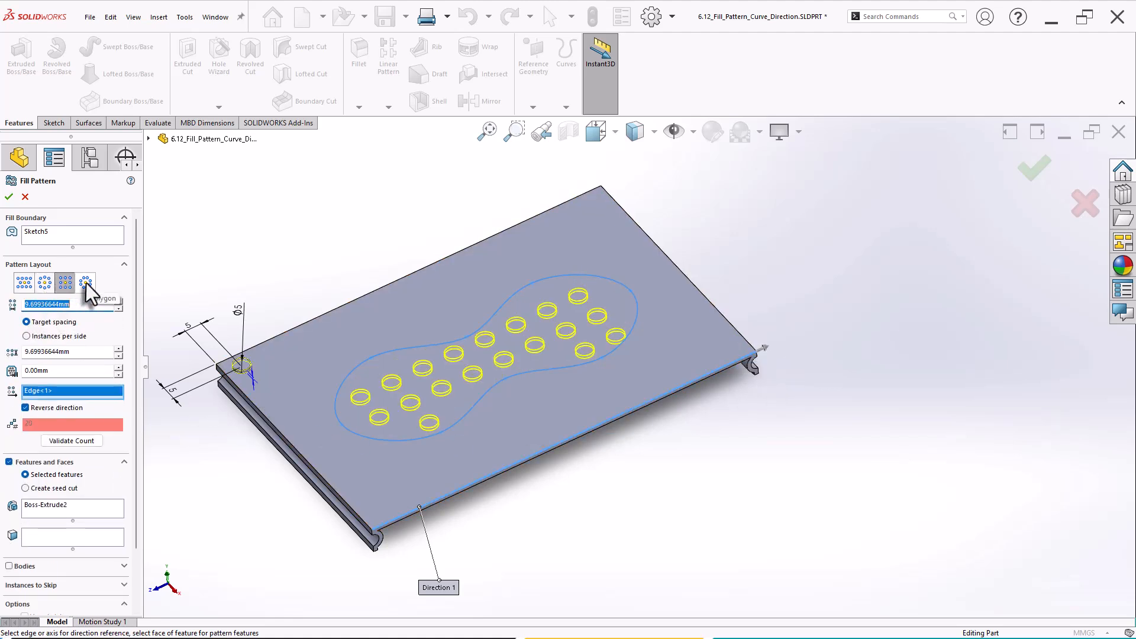
click(86, 282)
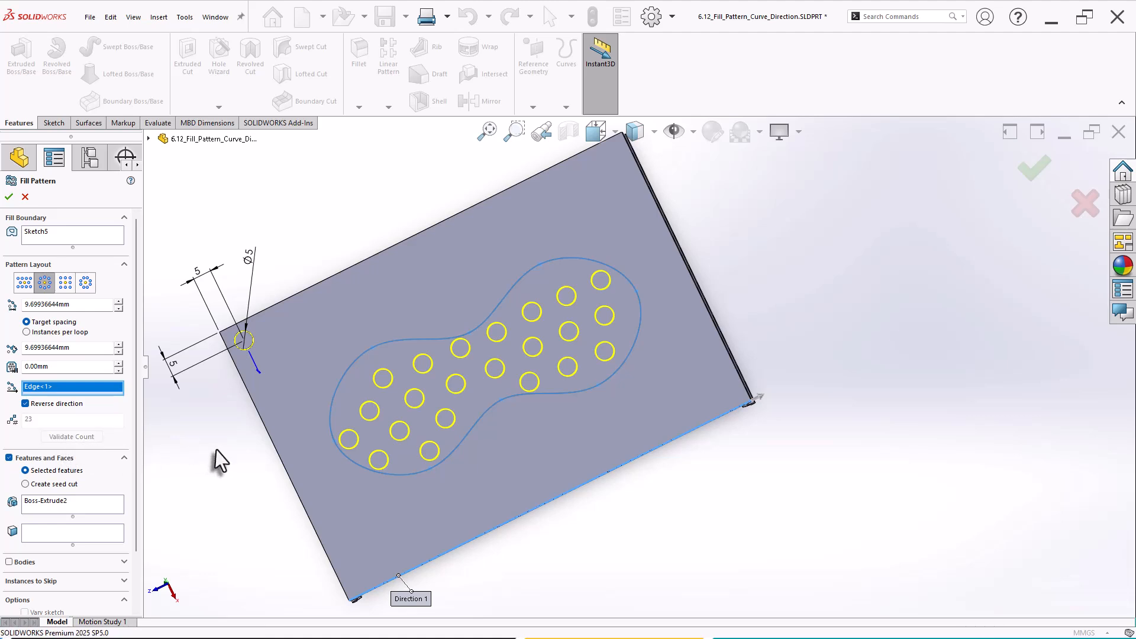
middle_drag(469, 434, 496, 454)
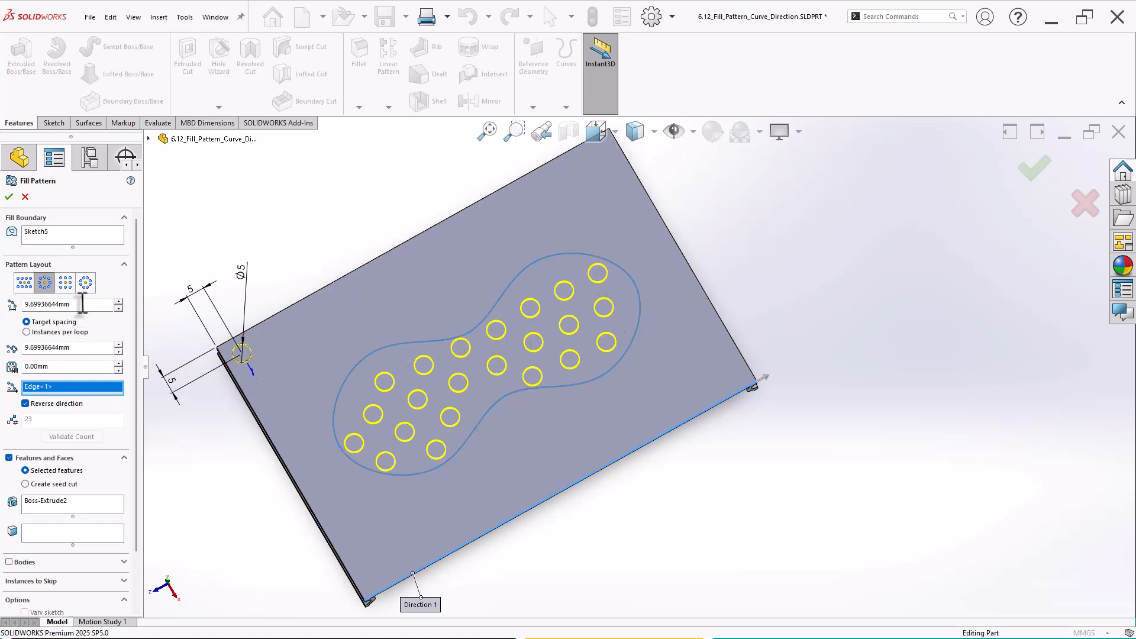
Try a loop spacing of 25 mm for the circular layout and settle on 5 mm.
drag(84, 306, 3, 306)
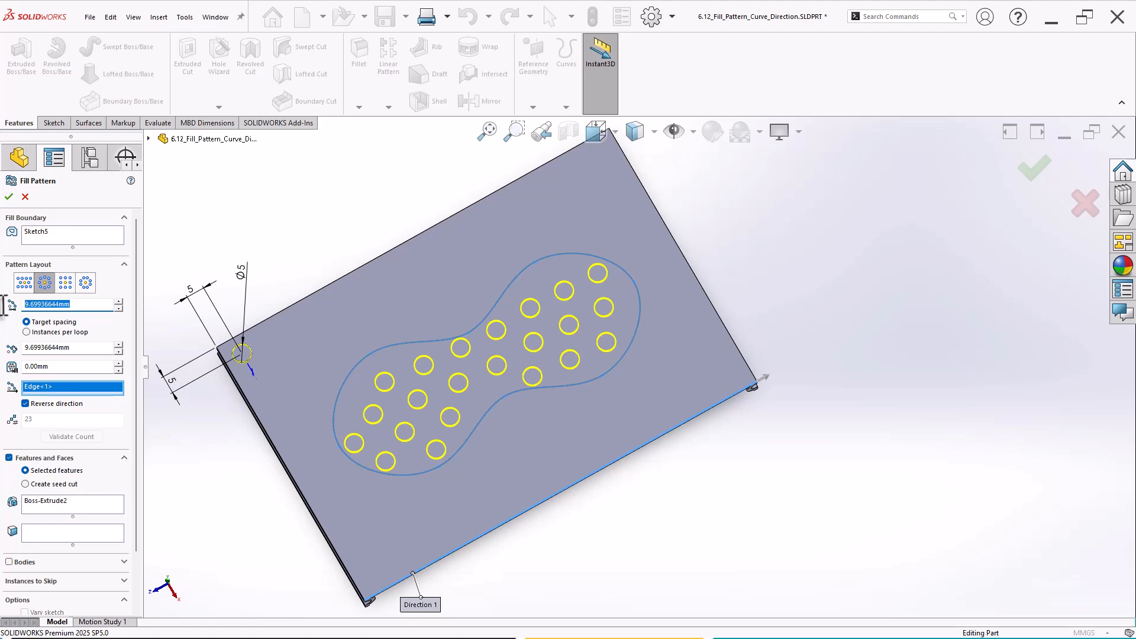
text(25)
key(Return)
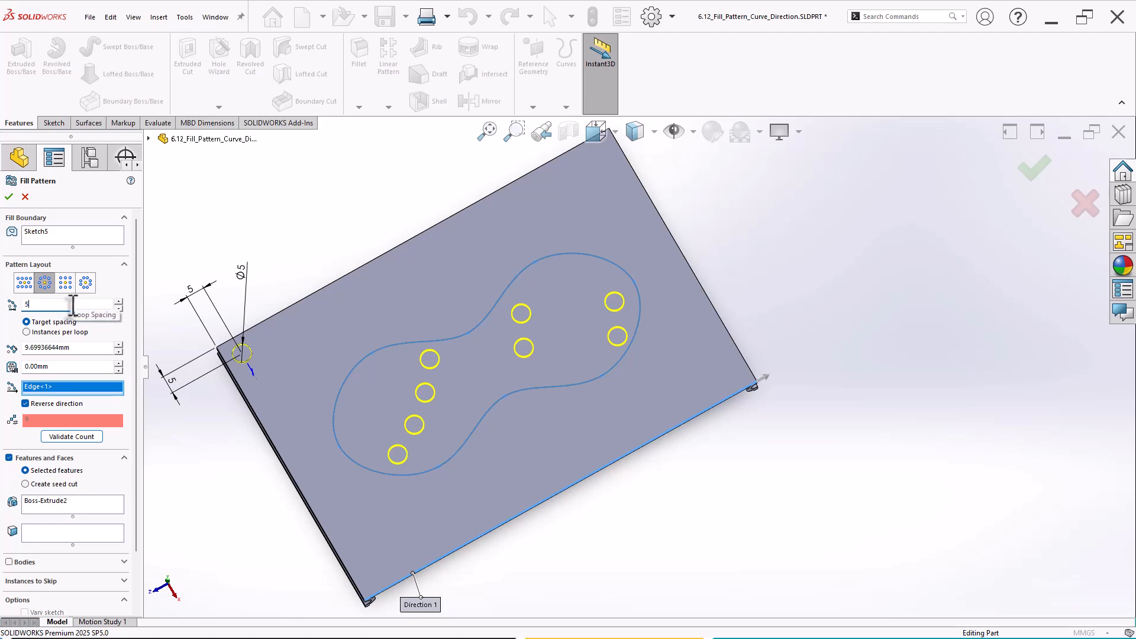
key(Return)
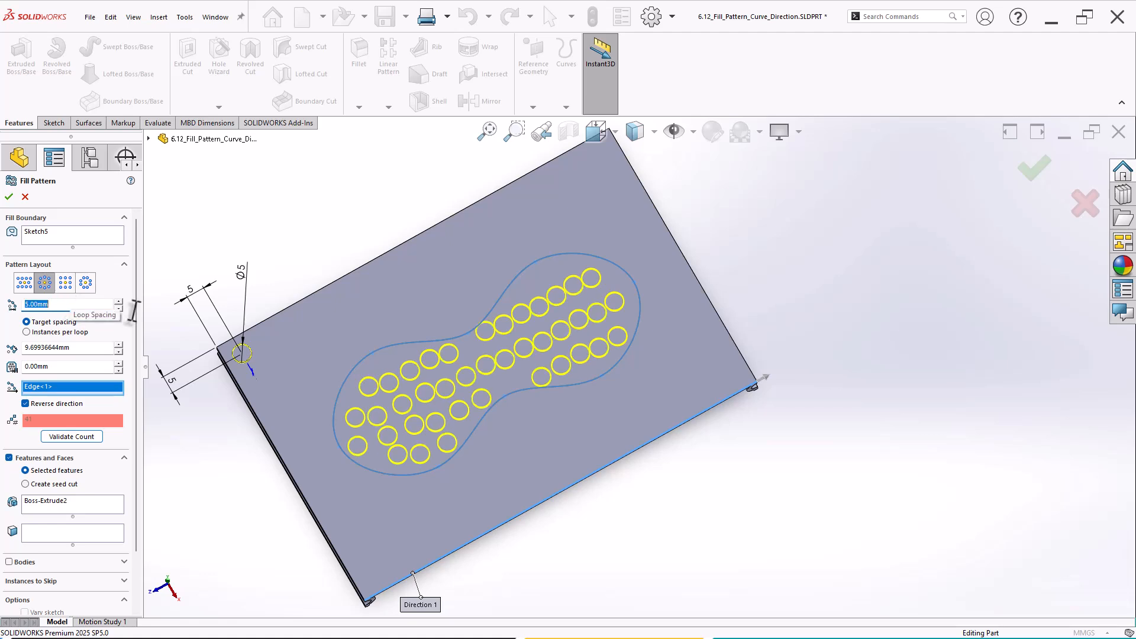
scroll(663, 352, down, 1)
mouse_move(575, 356)
middle_down()
mouse_move(582, 419)
mouse_move(573, 365)
middle_up()
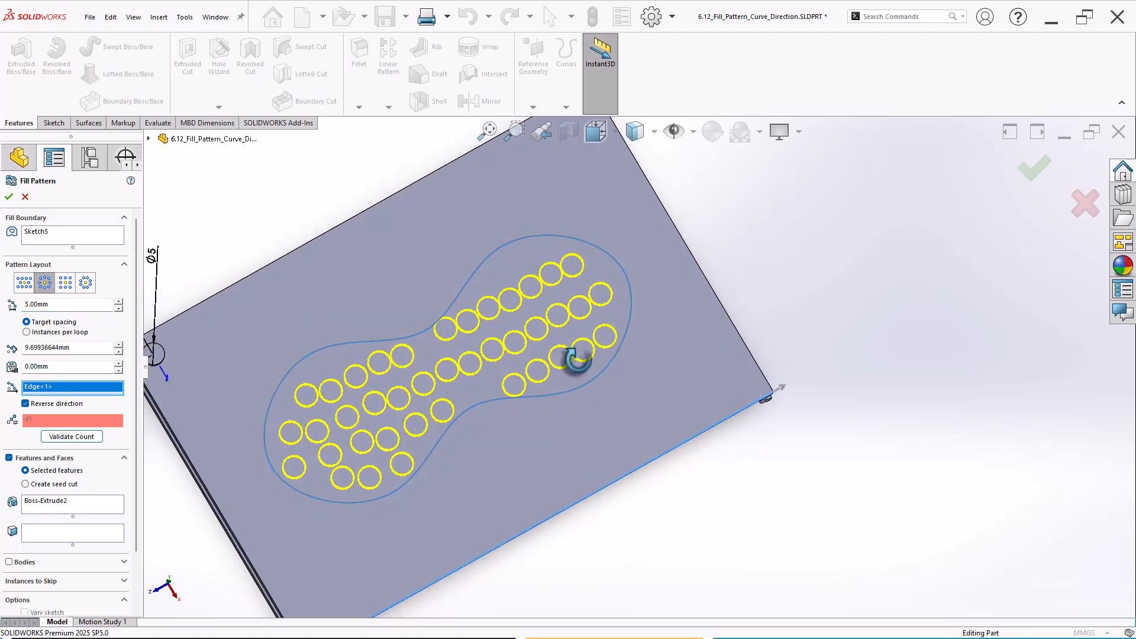
Validate the instance count and accept the fill pattern inside the closed sketch.
click(90, 437)
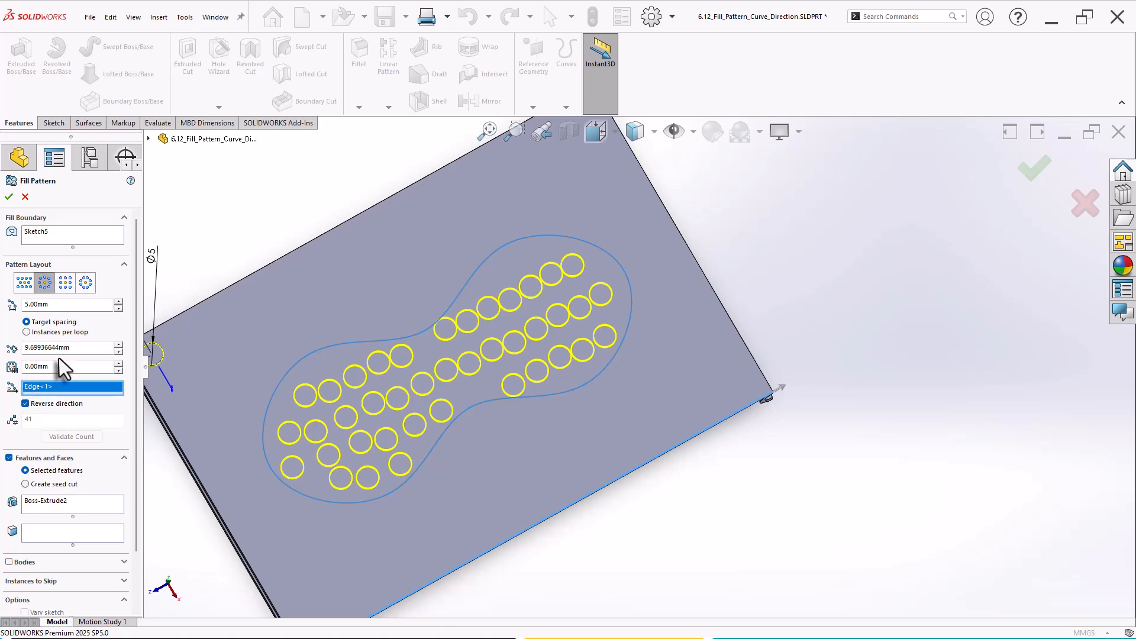
middle_drag(369, 524, 363, 489)
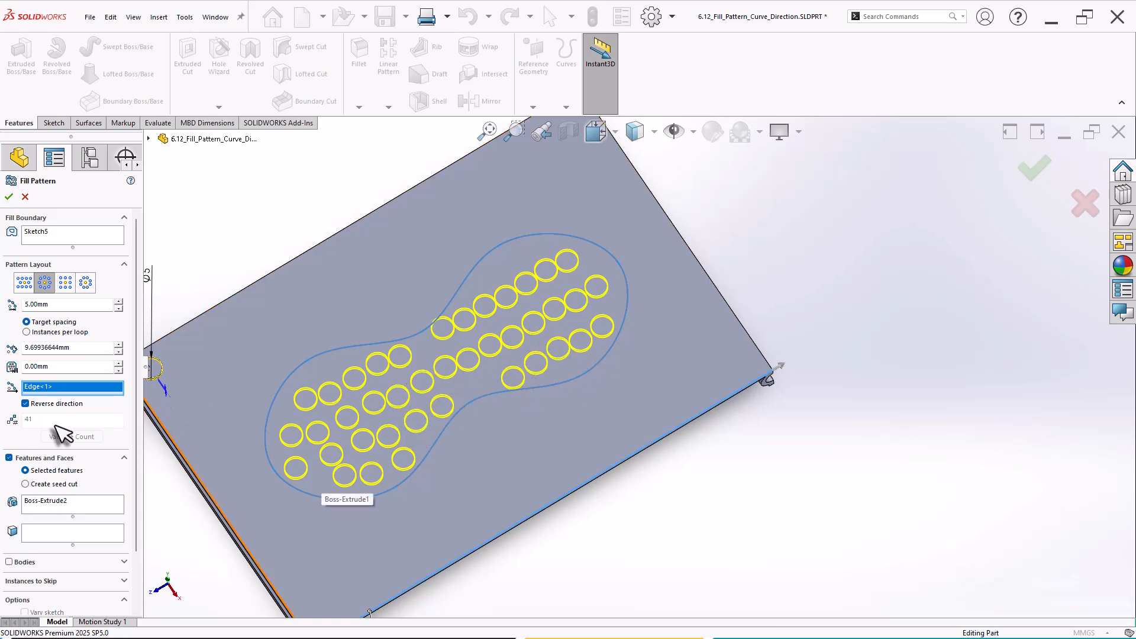
click(9, 196)
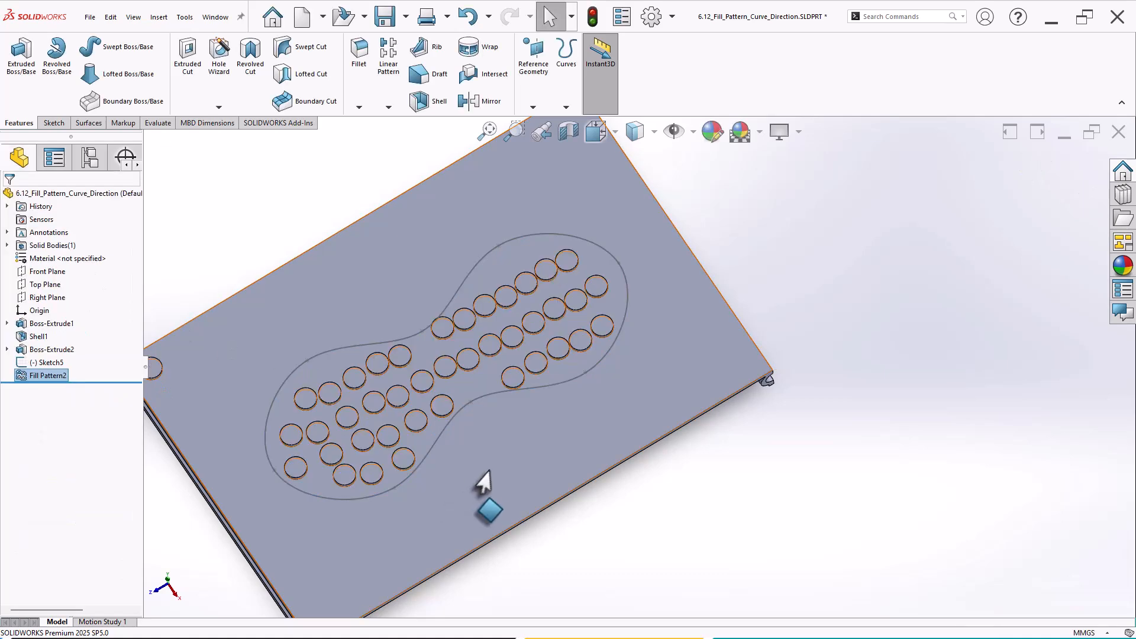
mouse_move(494, 402)
middle_down()
mouse_move(497, 432)
mouse_move(481, 427)
mouse_move(480, 393)
mouse_move(494, 372)
mouse_move(524, 398)
mouse_move(509, 393)
middle_up()
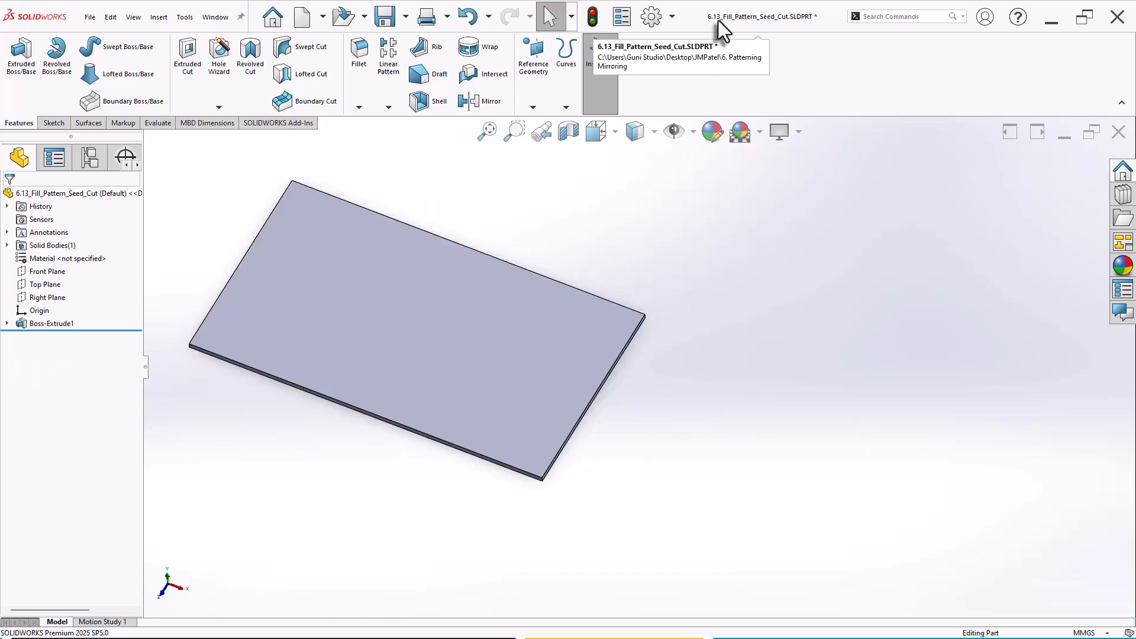
Start a Fill Pattern with the plain plate's top face as the boundary and choose to create a seed cut.
click(388, 107)
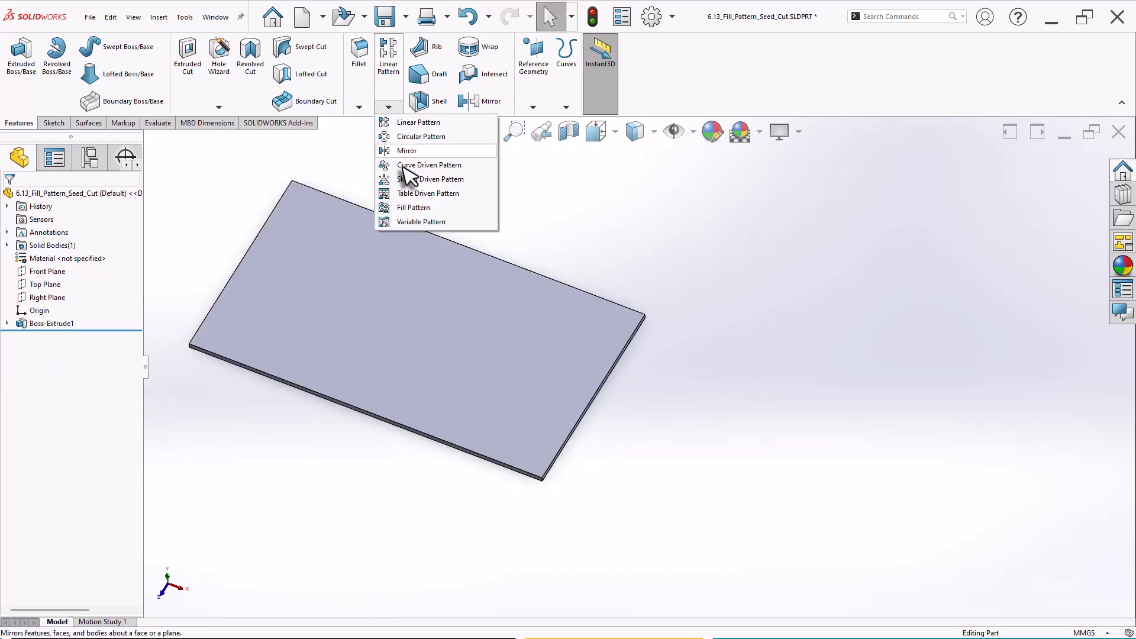
click(421, 207)
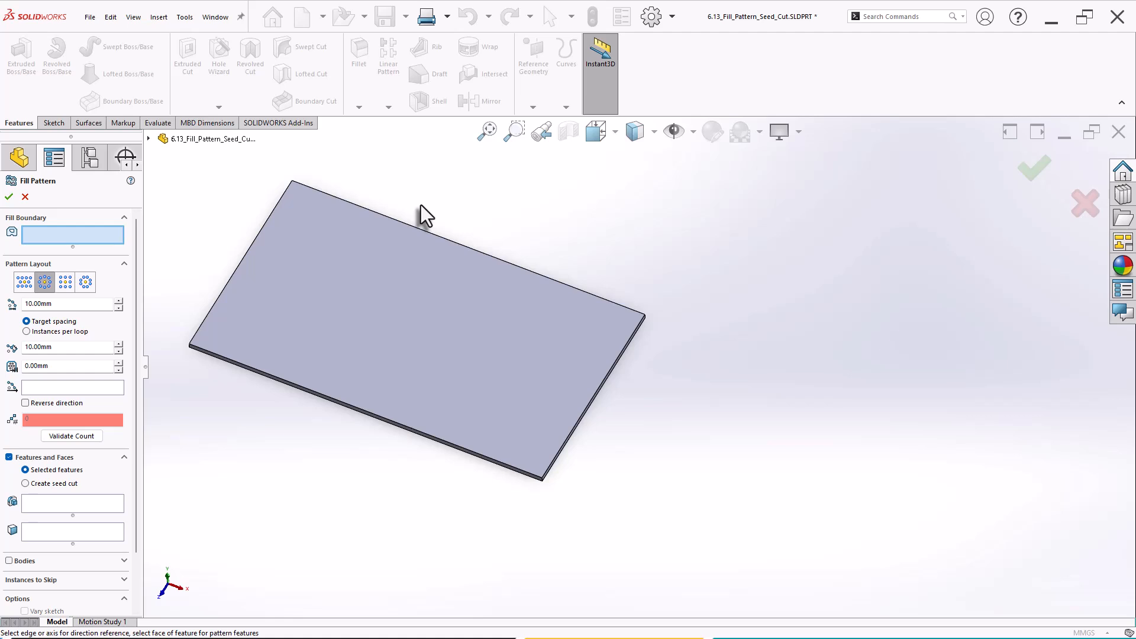
click(355, 303)
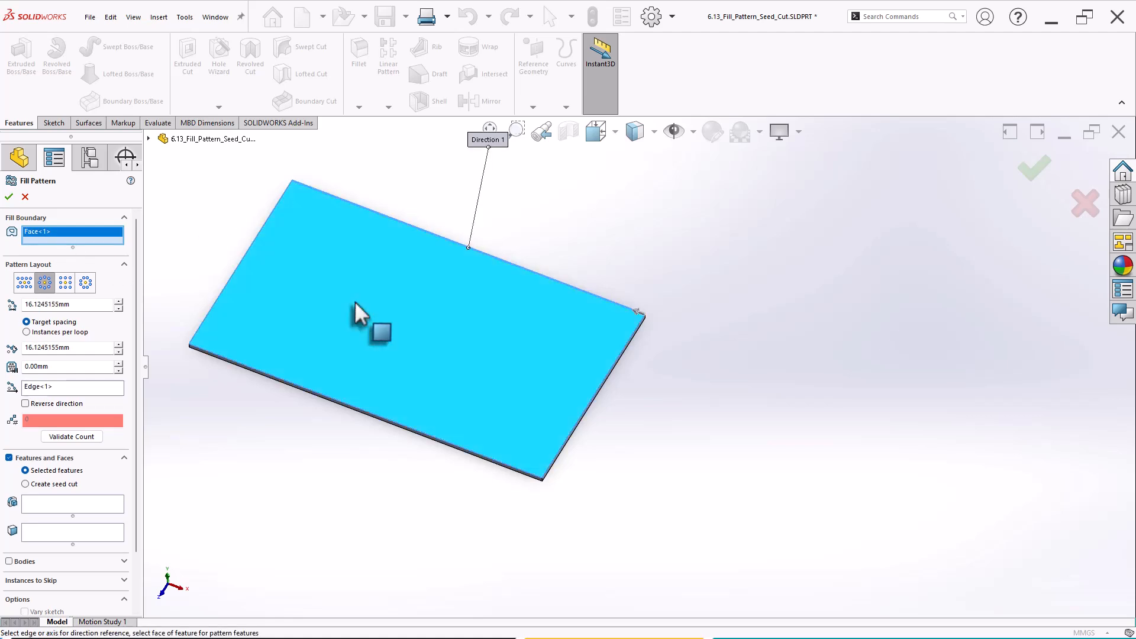
middle_drag(366, 332, 363, 275)
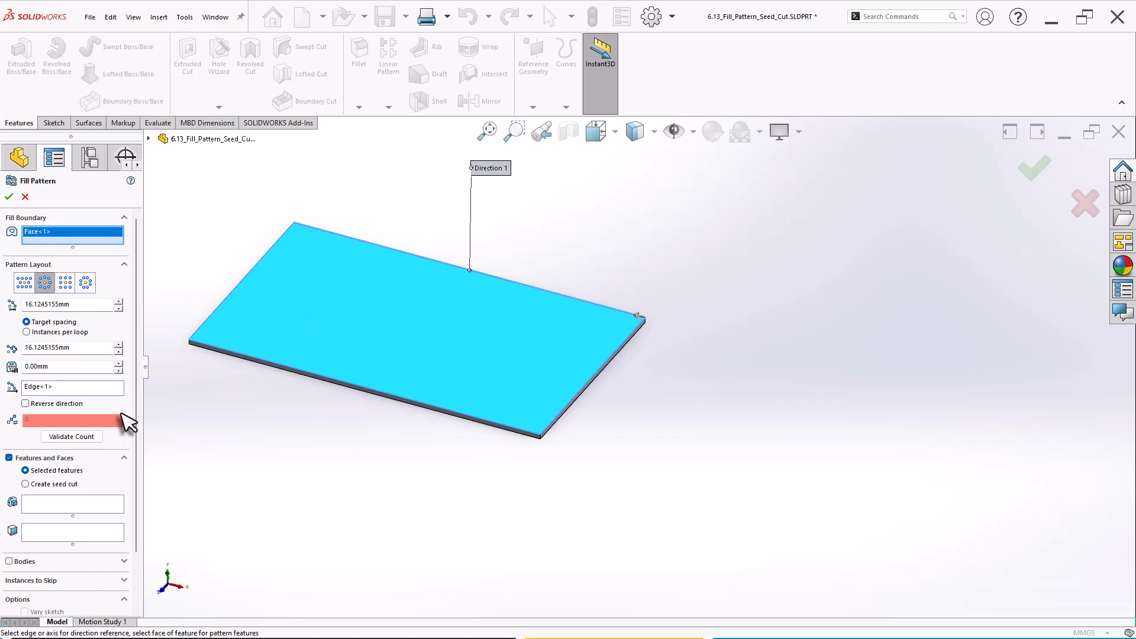
scroll(134, 386, down, 2)
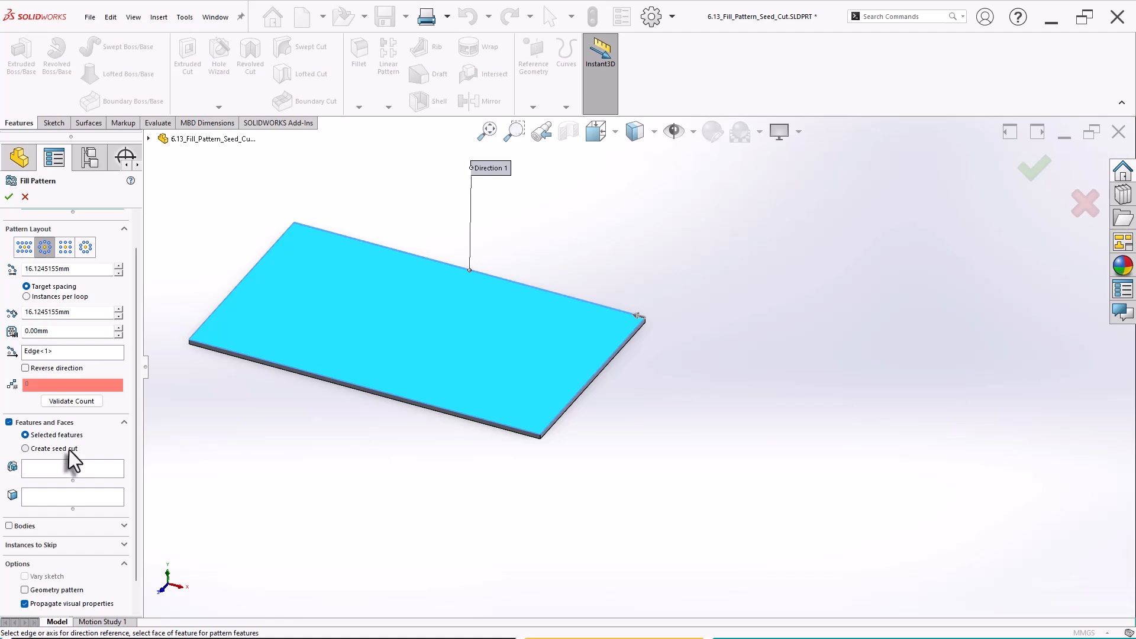
click(26, 449)
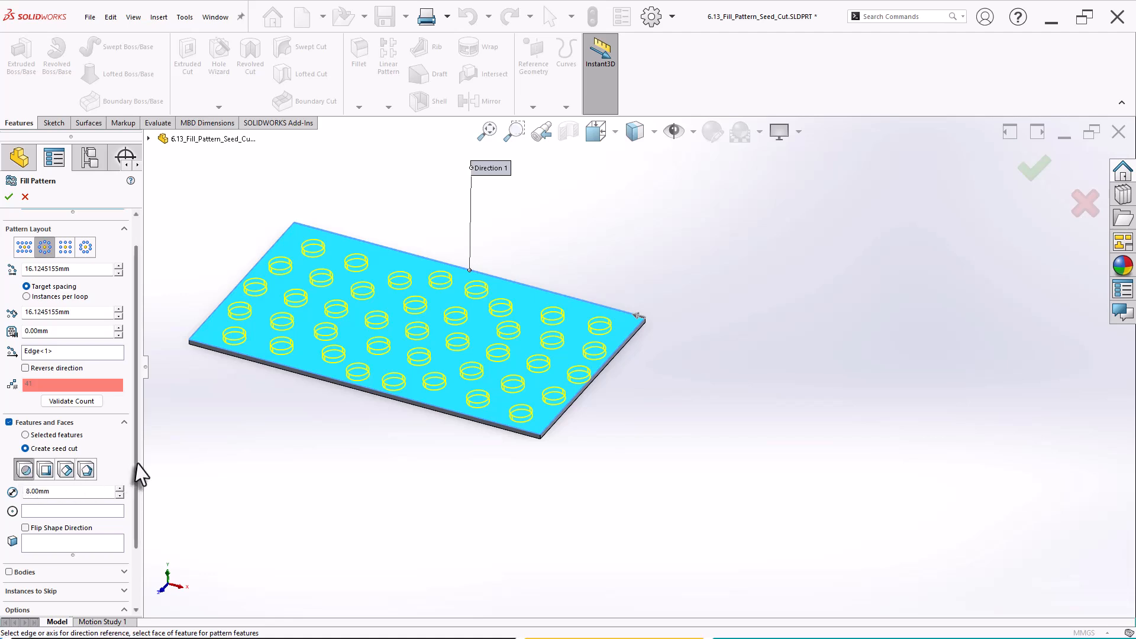
Set the circular seed cut's diameter to 5 mm and center it on the leftmost corner vertex of the plate's top face.
drag(135, 467, 14, 473)
text(5)
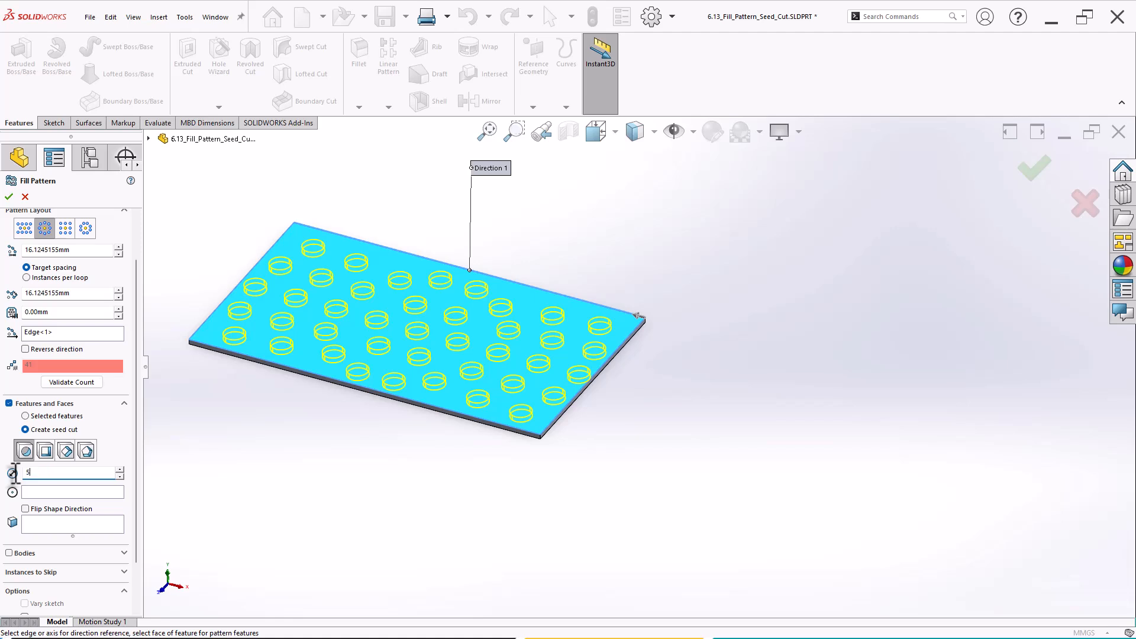
key(Return)
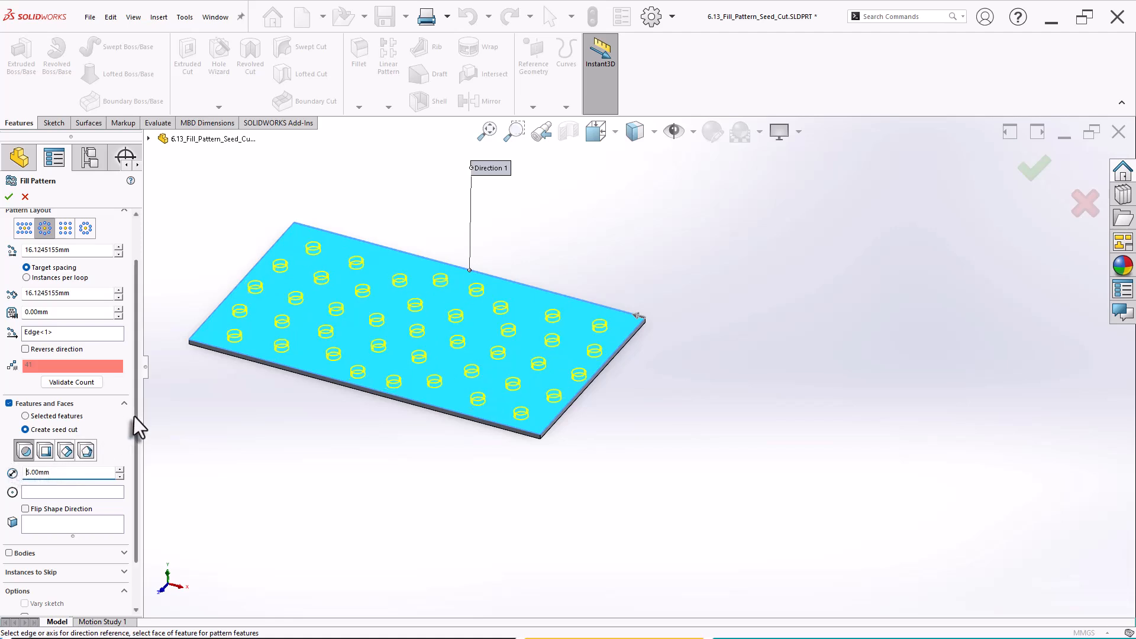
drag(135, 417, 135, 468)
click(72, 489)
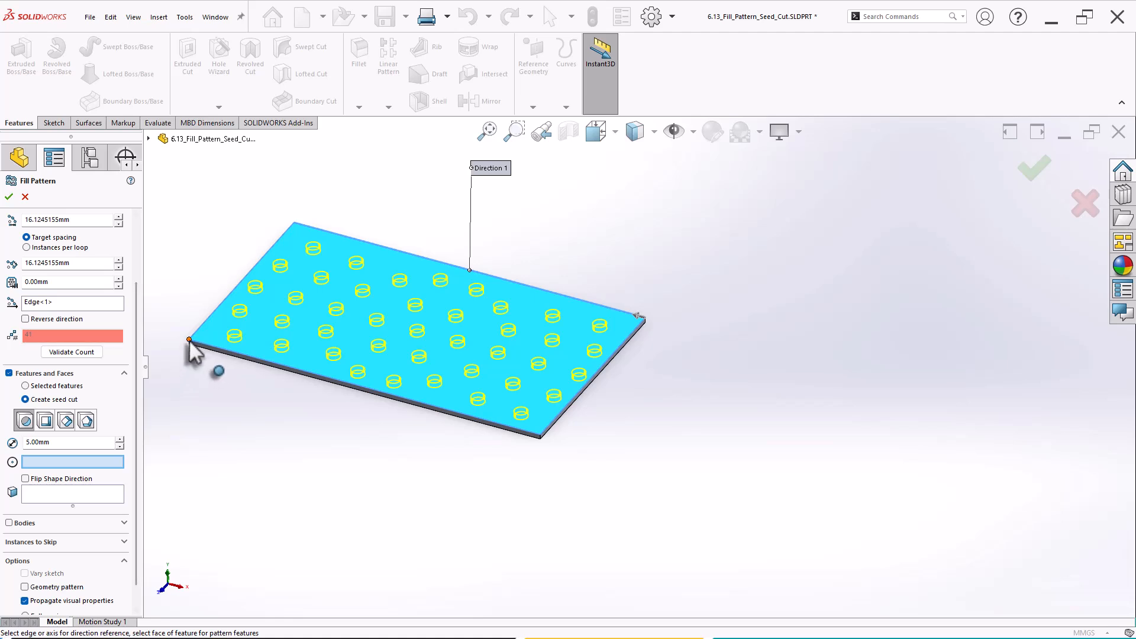
click(190, 342)
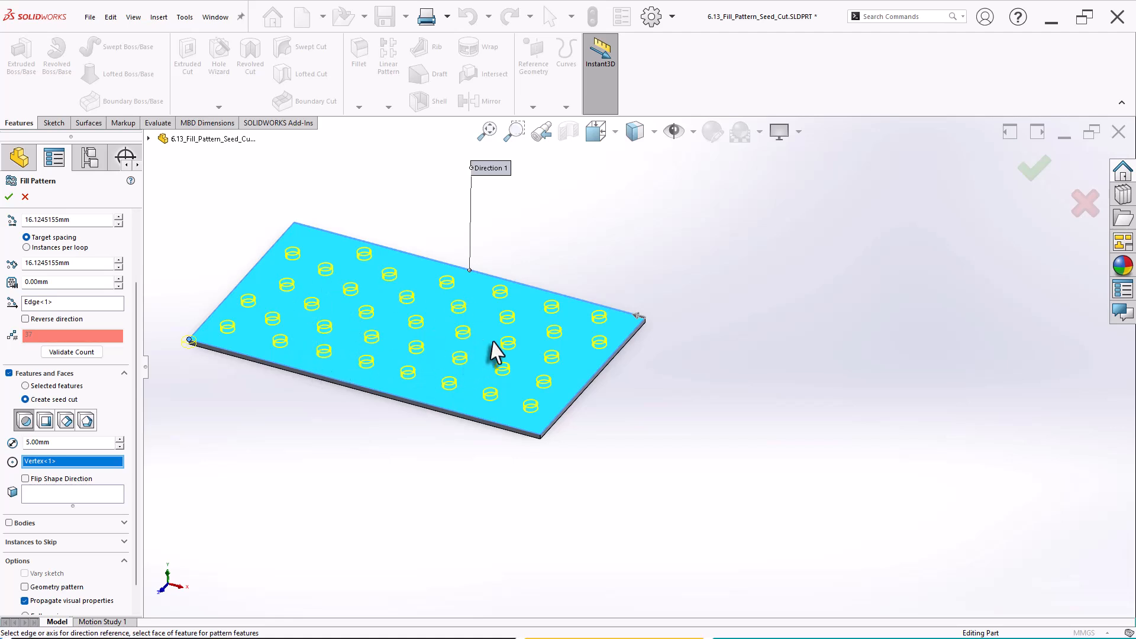
Try flipping the seed cut's shape direction while viewing the plate edge-on, and switch the flip back off.
scroll(142, 472, down, 1)
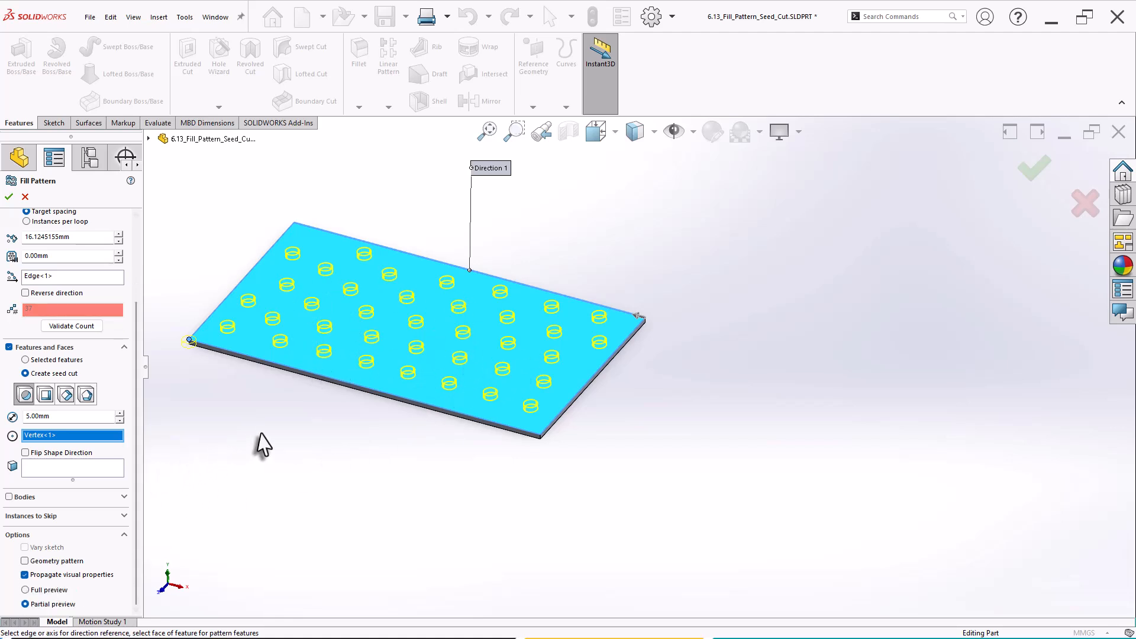
scroll(302, 405, down, 2)
middle_drag(413, 371, 432, 252)
scroll(451, 289, down, 3)
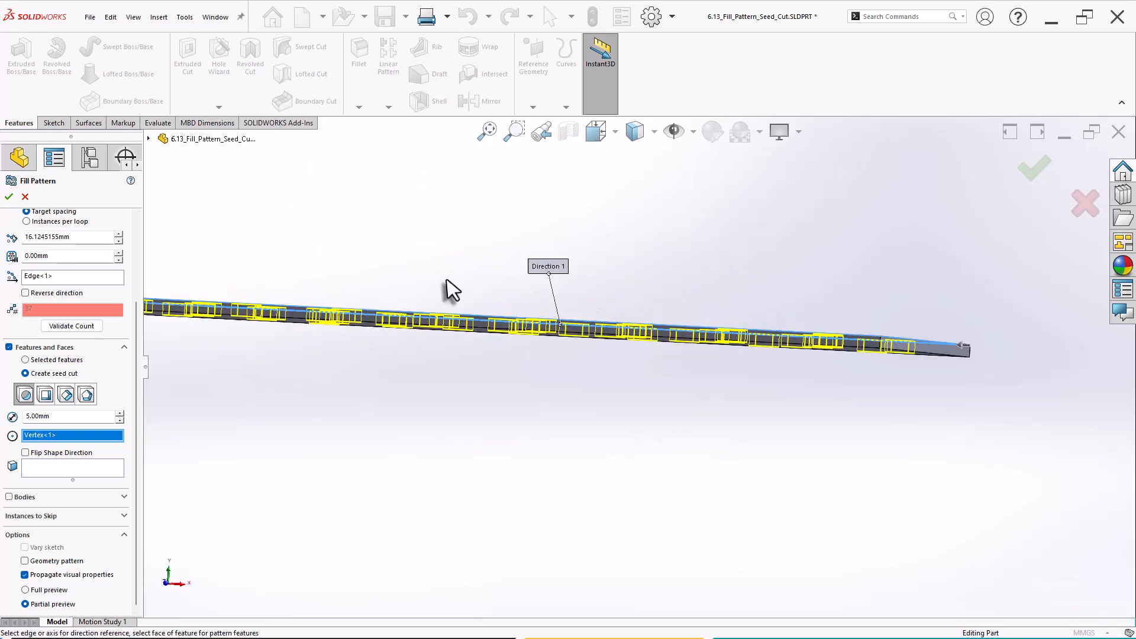
middle_drag(467, 309, 462, 301)
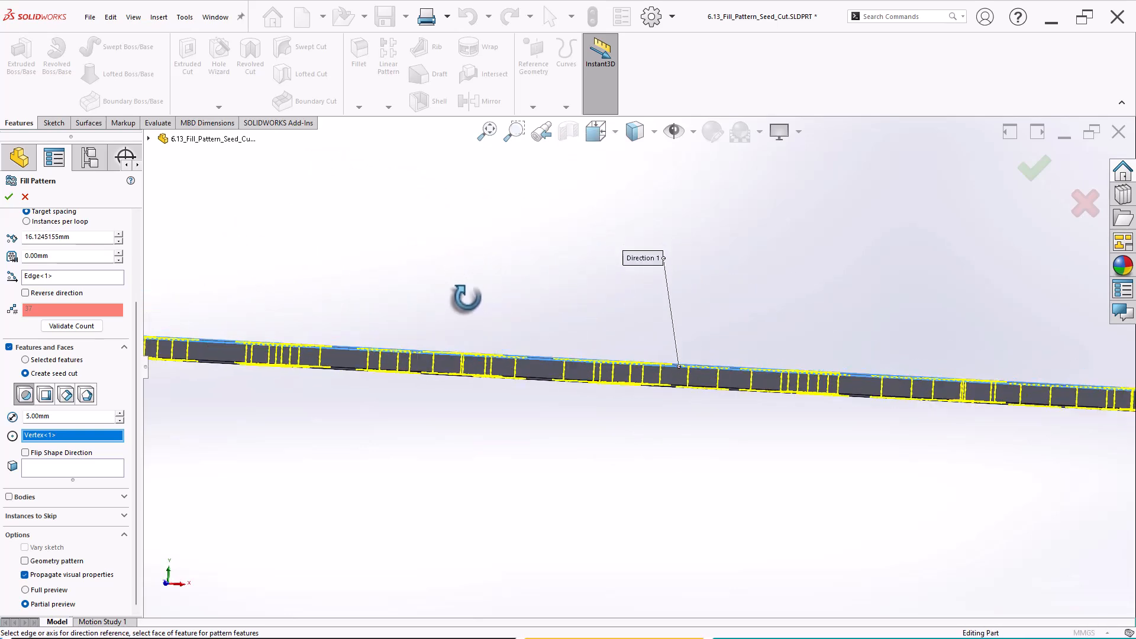
click(76, 453)
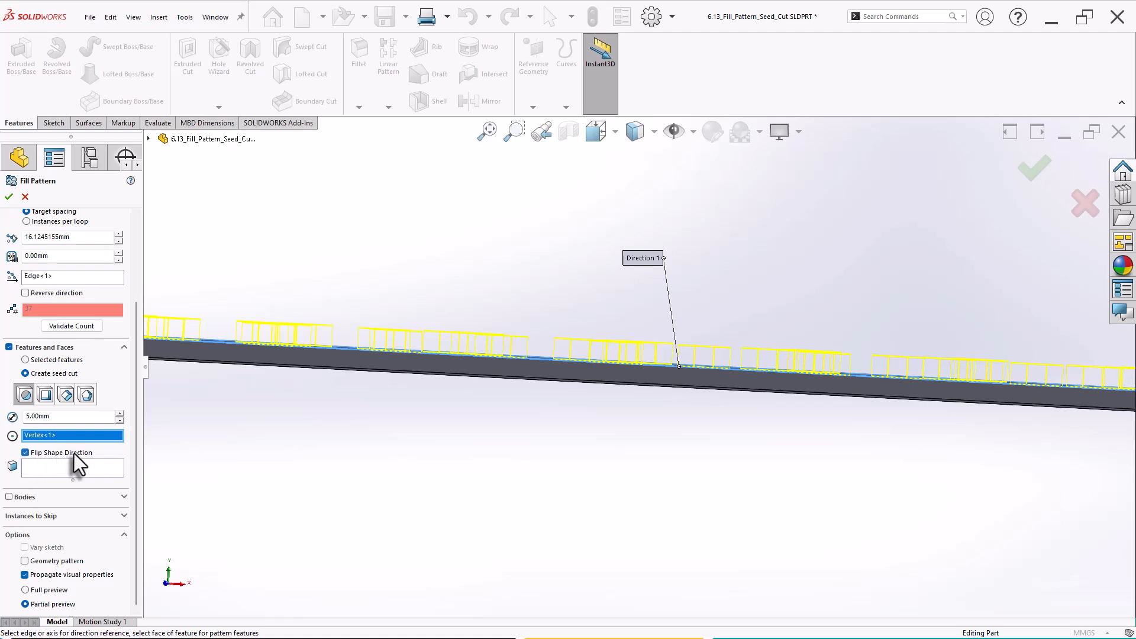
click(73, 453)
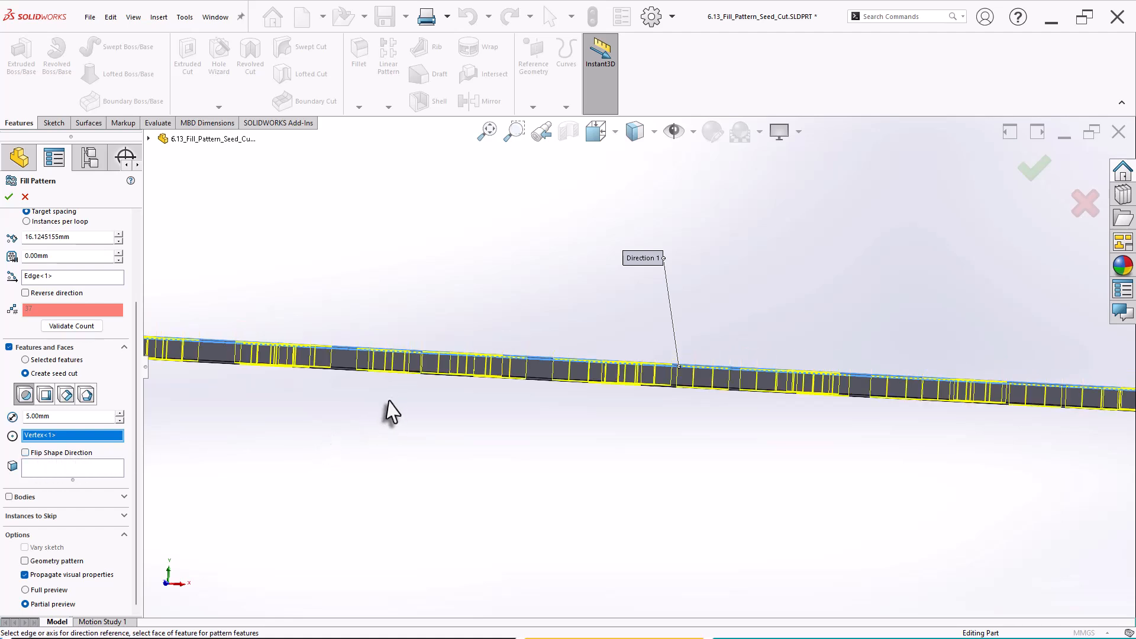
middle_drag(403, 421, 386, 456)
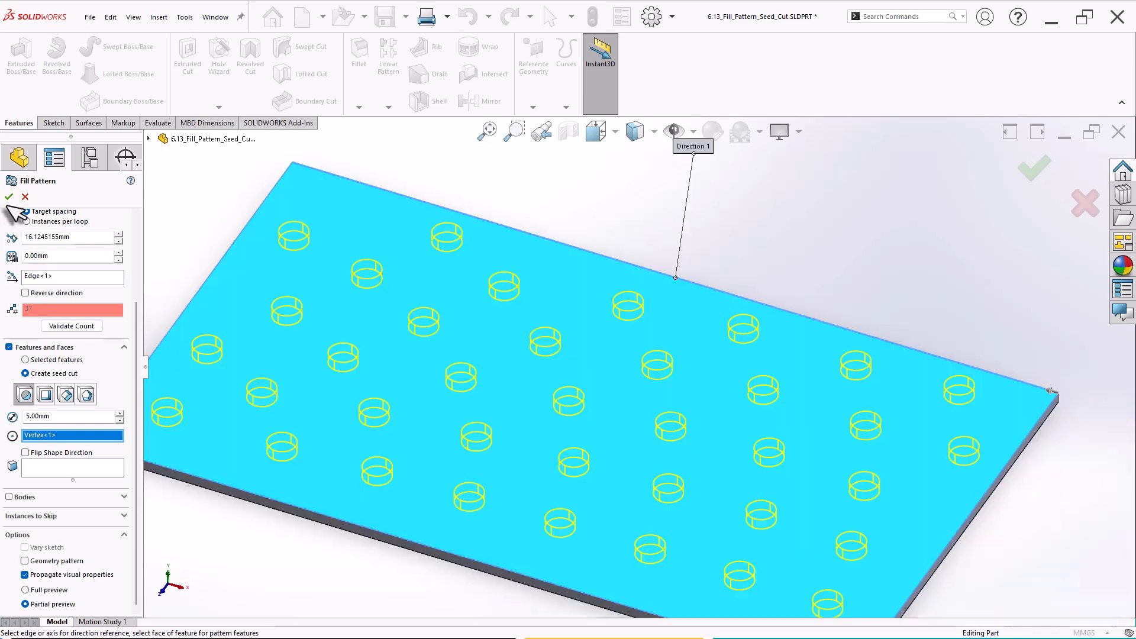
Accept the fill pattern of circular seed cuts on the plate.
click(9, 197)
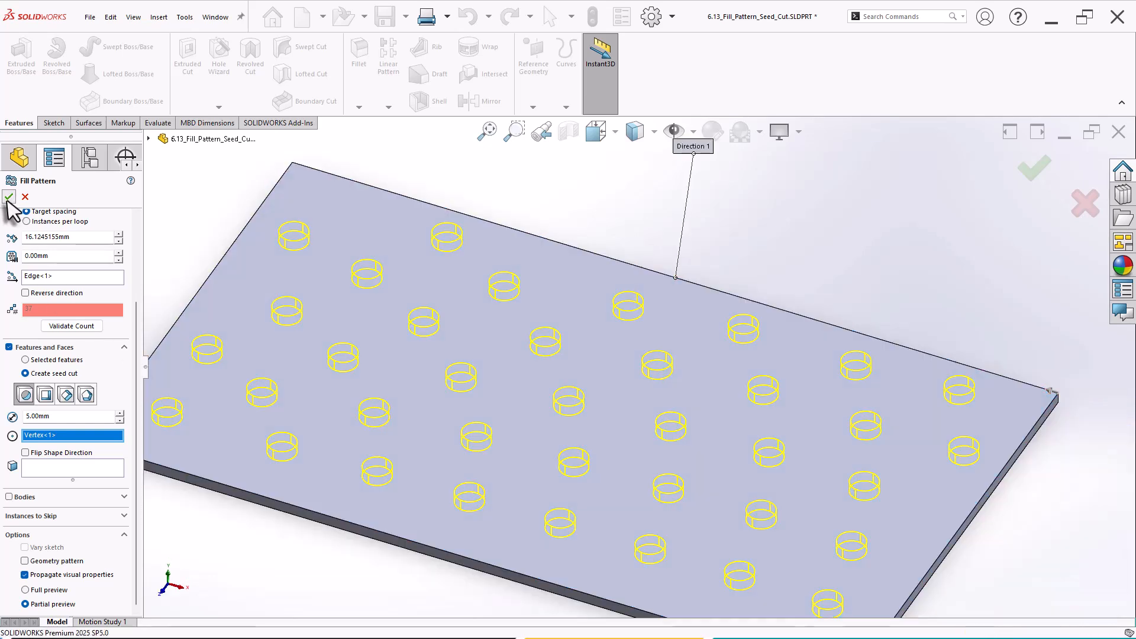
scroll(382, 418, up, 2)
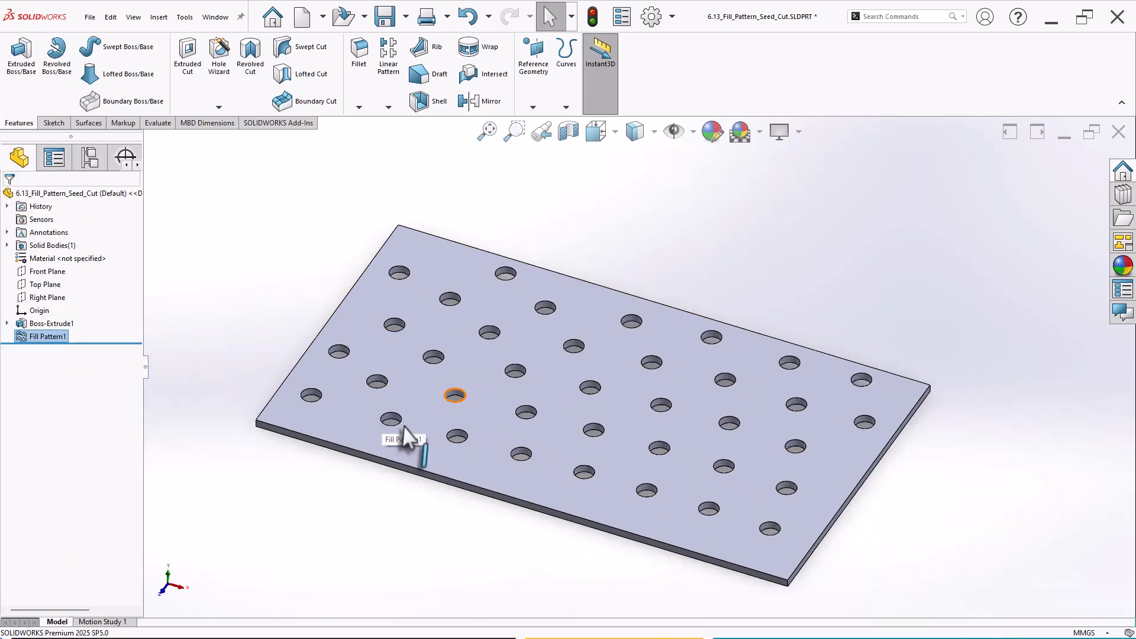
scroll(905, 484, down, 1)
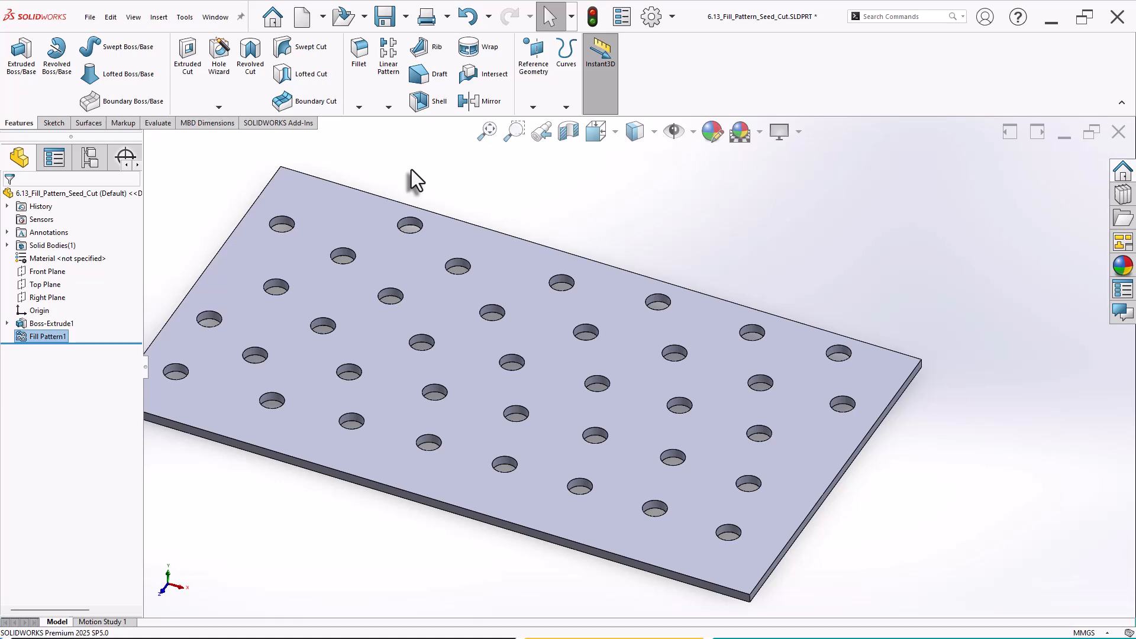
Edit the Fill Pattern1 feature and change its seed cut shape to square.
right_click(59, 335)
click(63, 301)
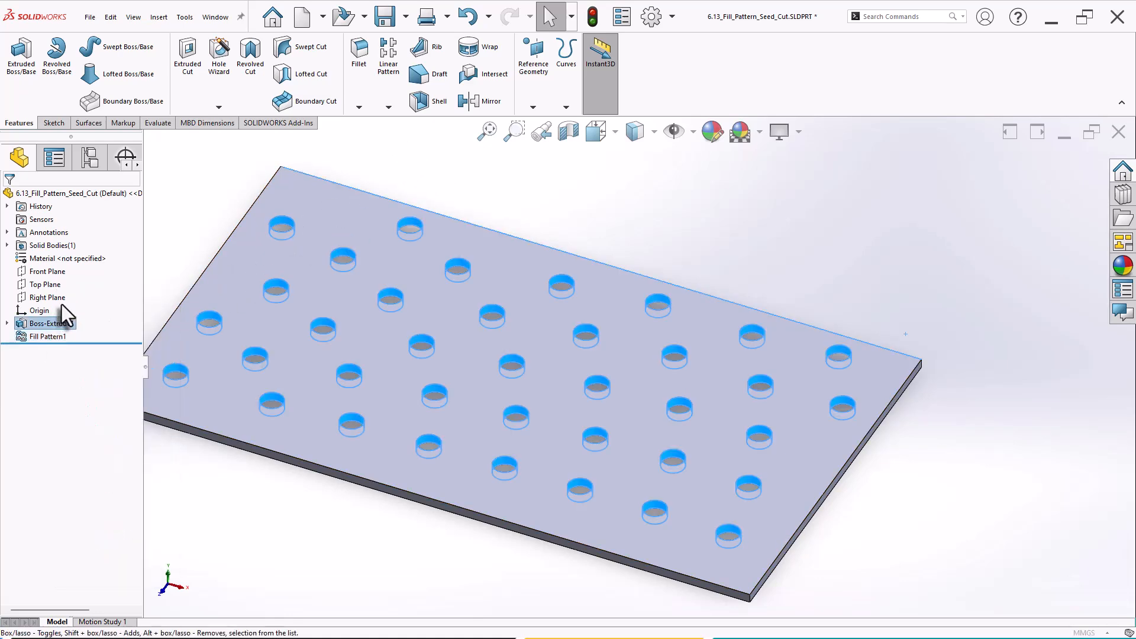
click(45, 505)
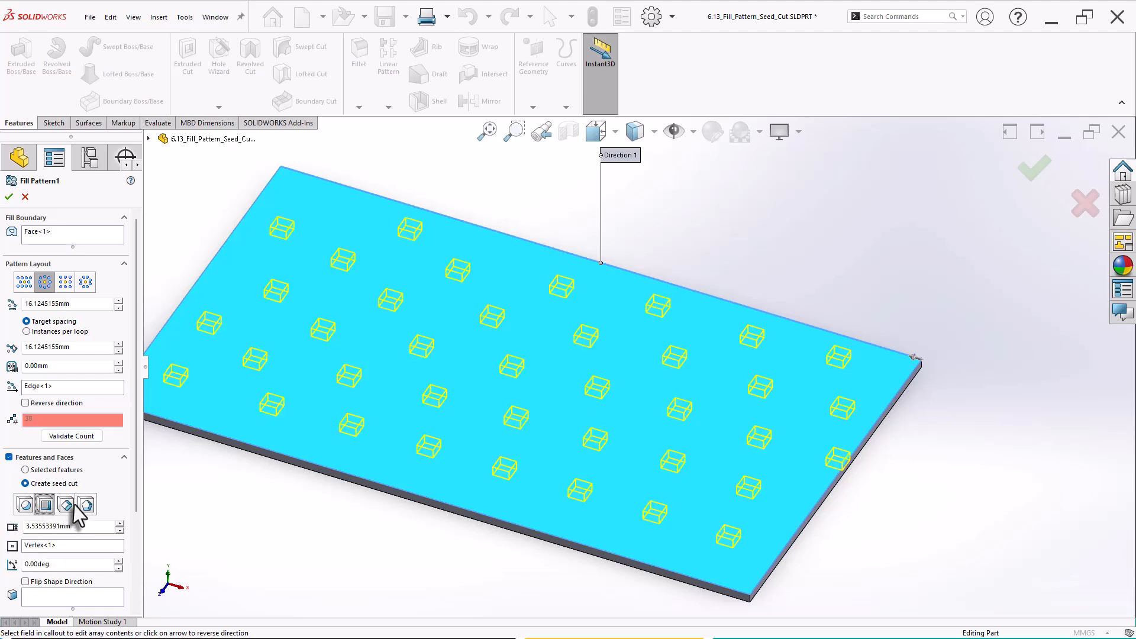
Rotate the square seed cut to 23 degrees.
scroll(140, 506, down, 3)
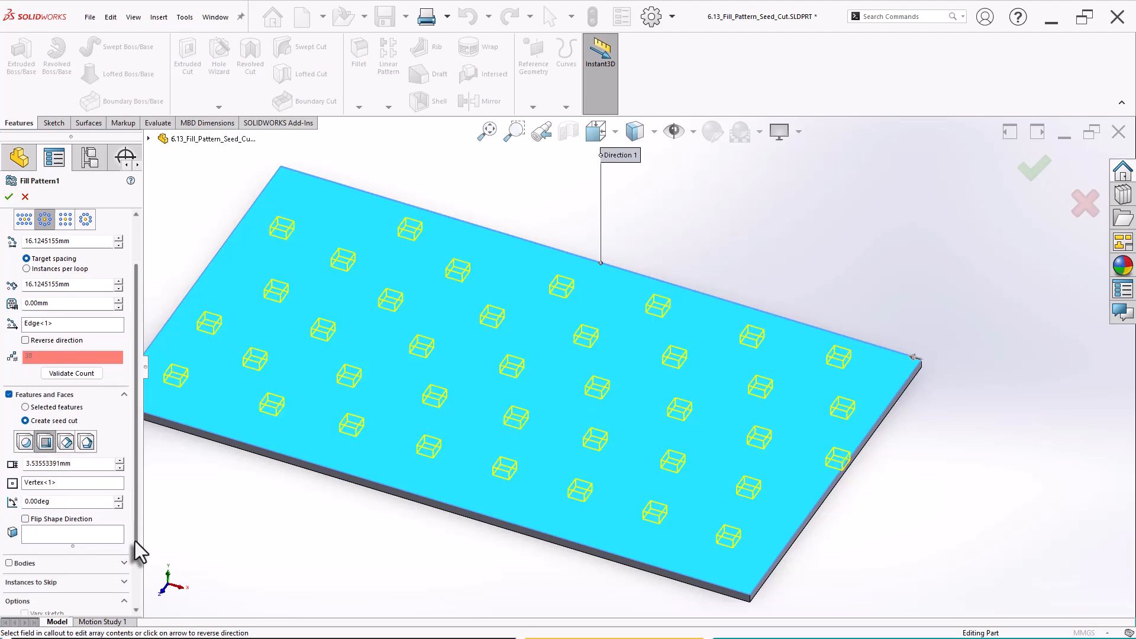
click(118, 490)
click(118, 490)
click(118, 490)
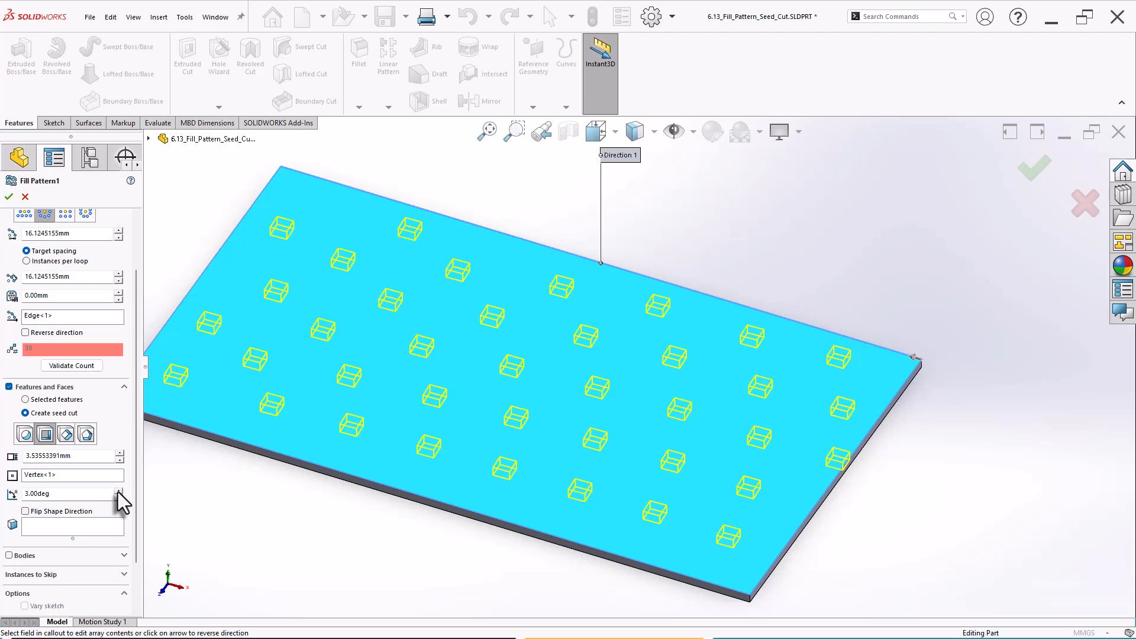
click(118, 490)
click(119, 490)
click(119, 490)
click(119, 490)
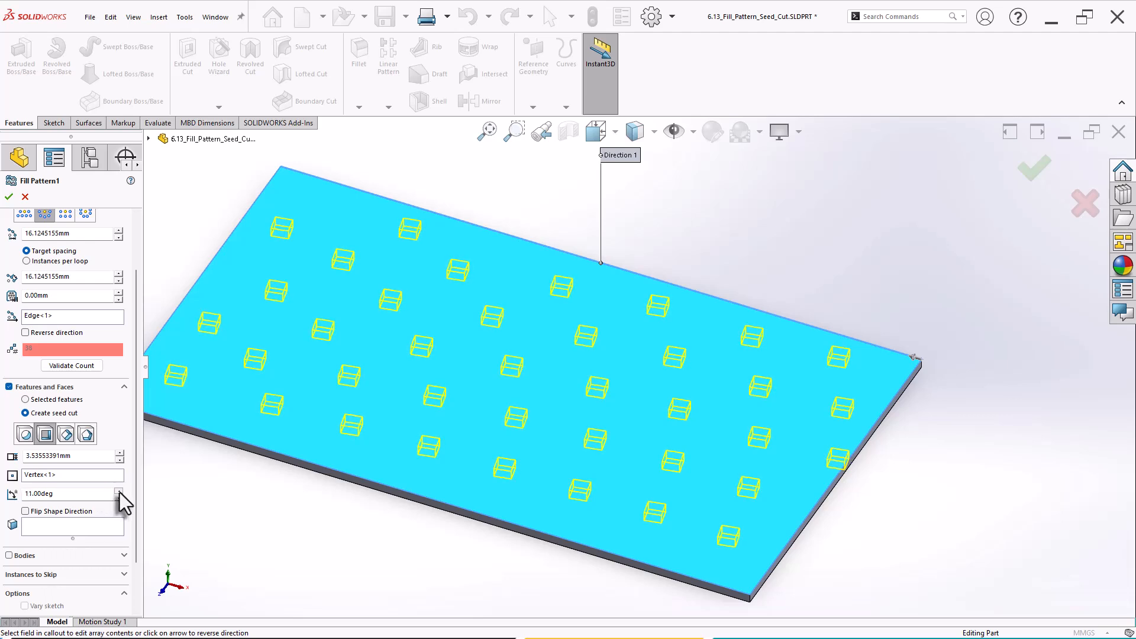
click(119, 490)
click(119, 490)
click(119, 490)
click(119, 490)
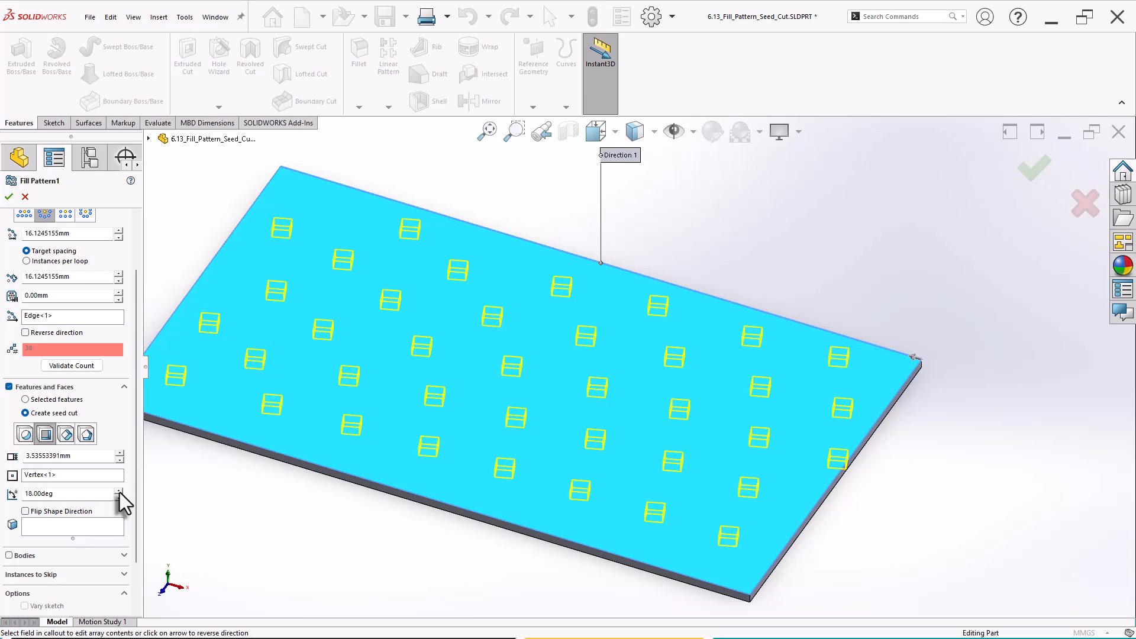
click(119, 490)
click(120, 491)
click(119, 490)
click(84, 457)
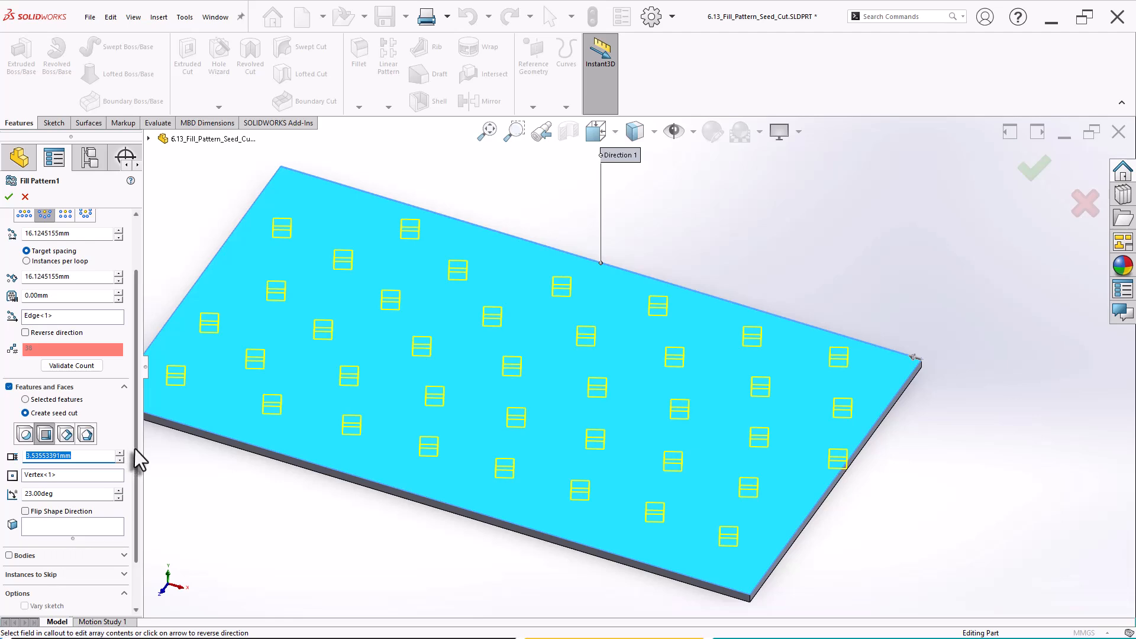
Change the seed cut shape to a polygon and set its number of sides to 5.
drag(134, 448, 133, 466)
click(66, 406)
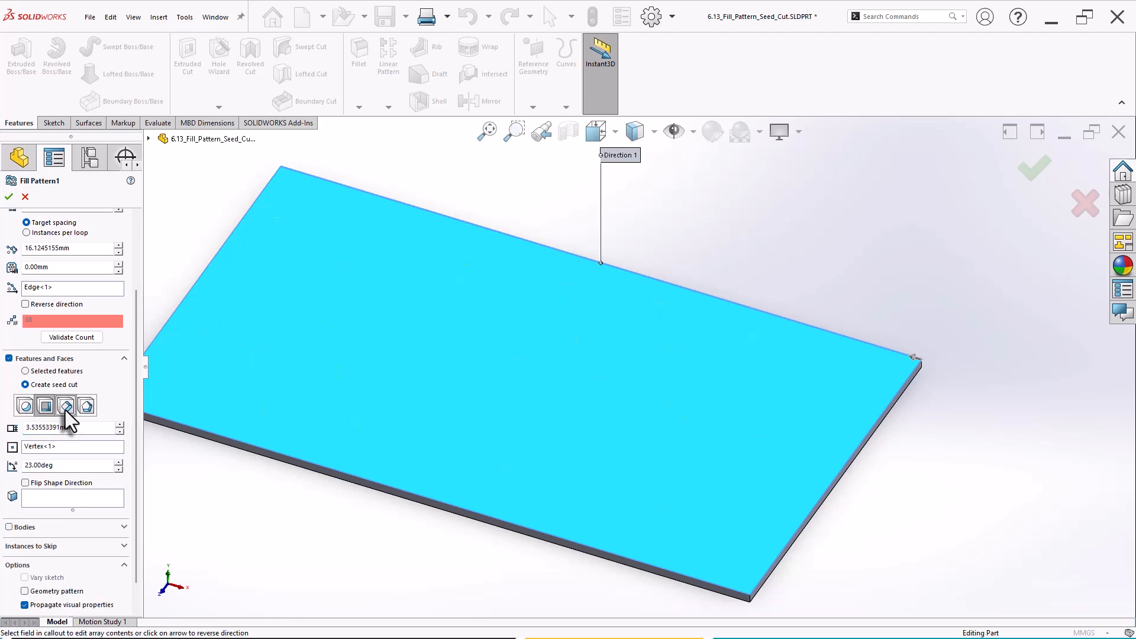
click(86, 407)
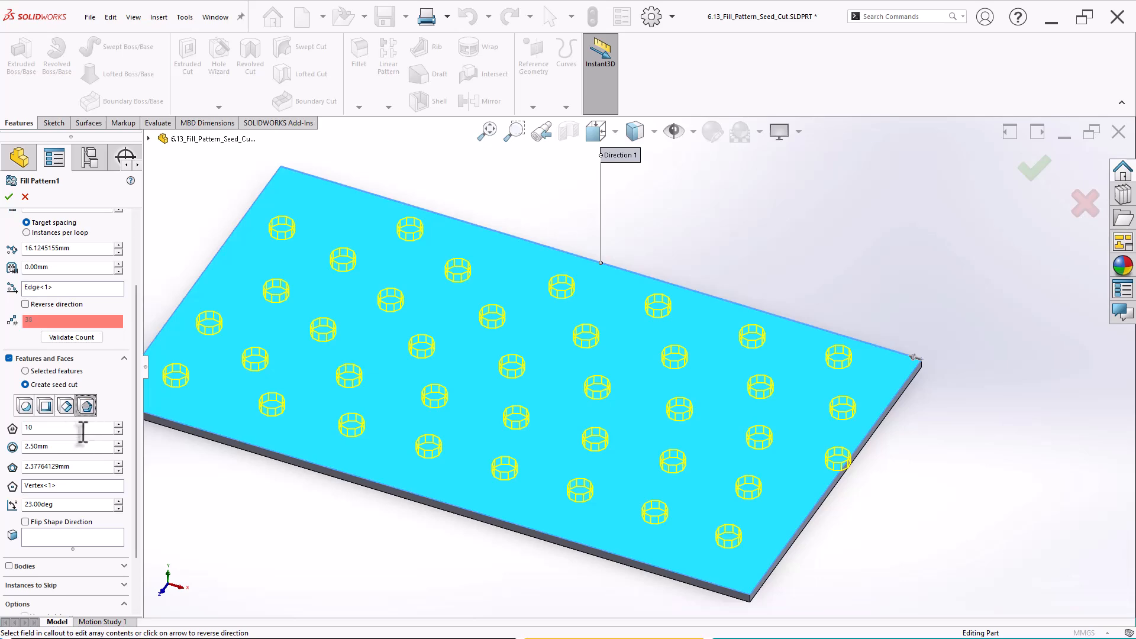
click(118, 434)
click(118, 434)
click(119, 434)
click(118, 433)
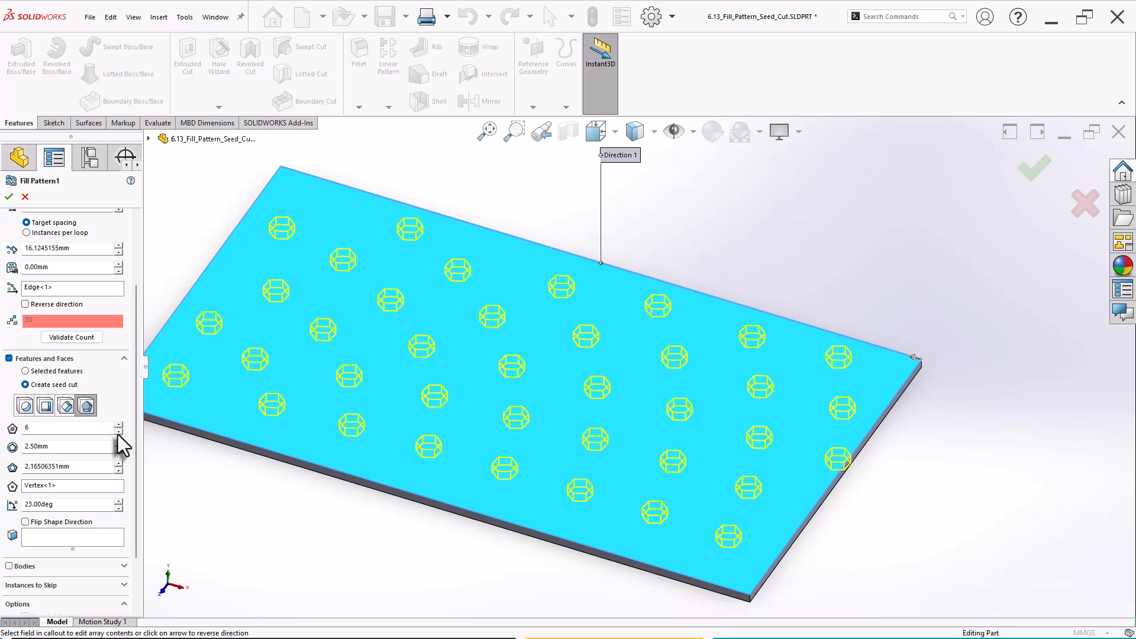
click(119, 434)
scroll(130, 449, down, 2)
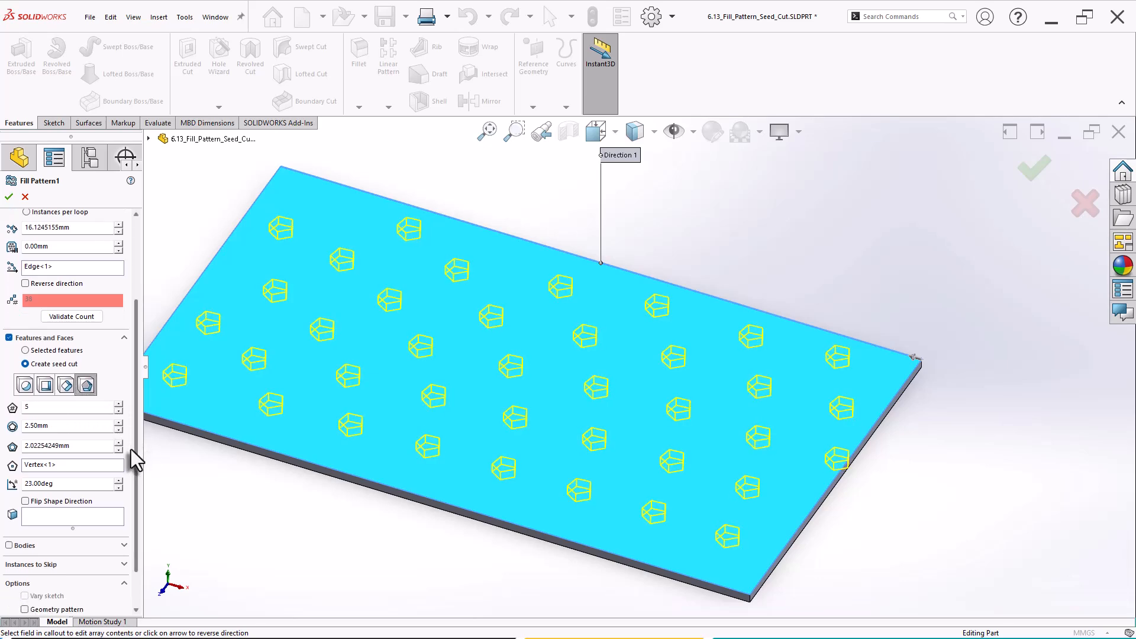
Try a 12.50 mm outer radius for the polygon seed cut and set it back to 2.50 mm.
click(118, 400)
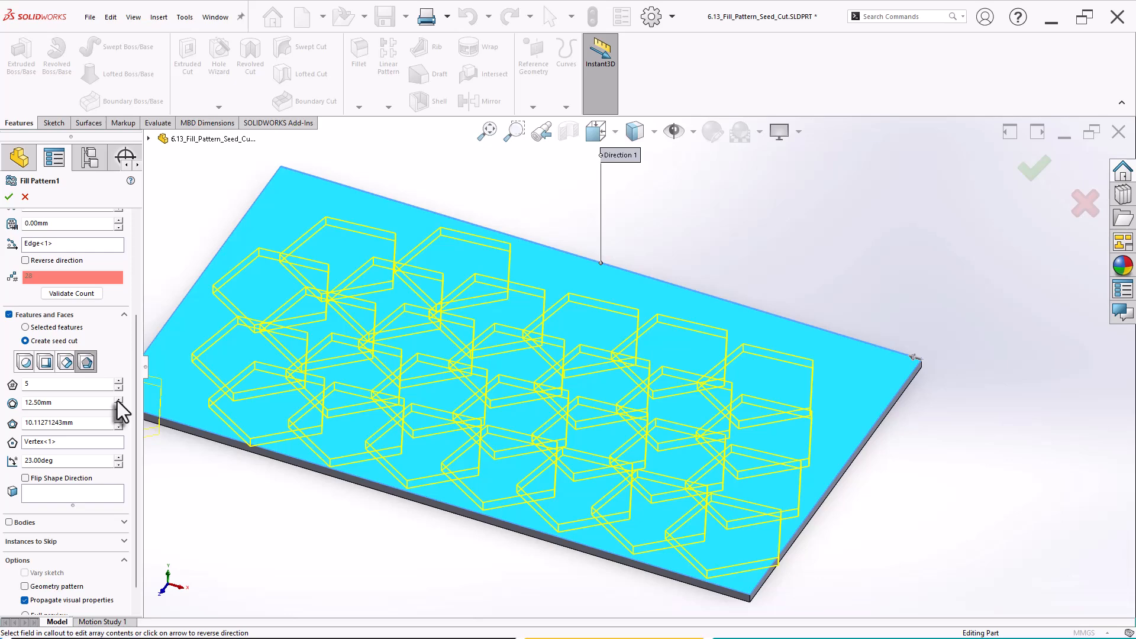
click(119, 410)
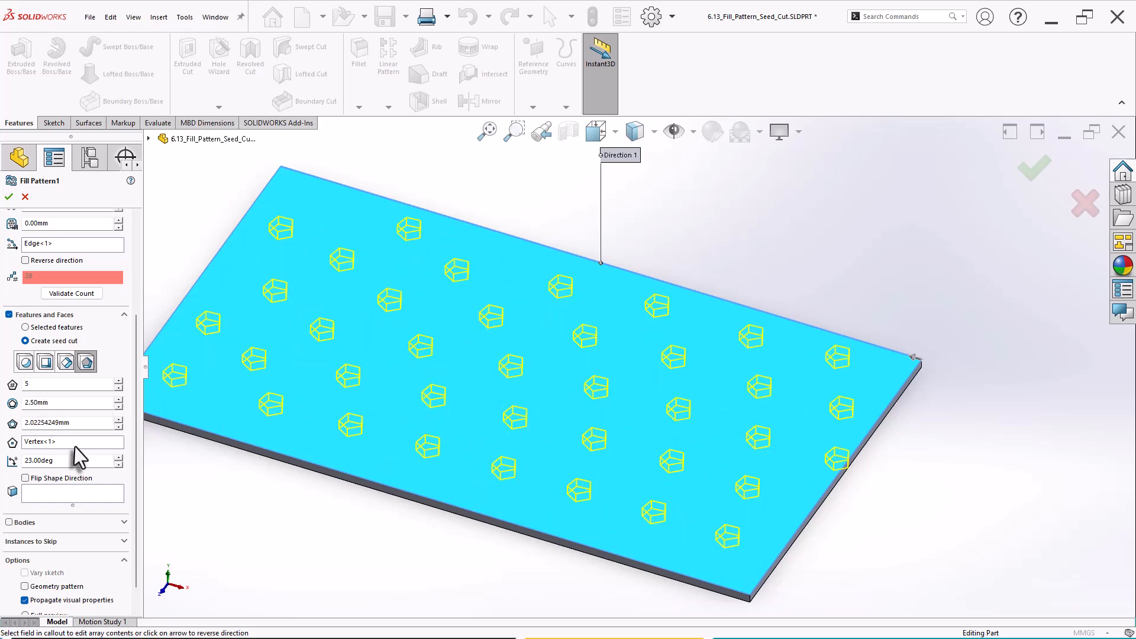
drag(136, 456, 139, 499)
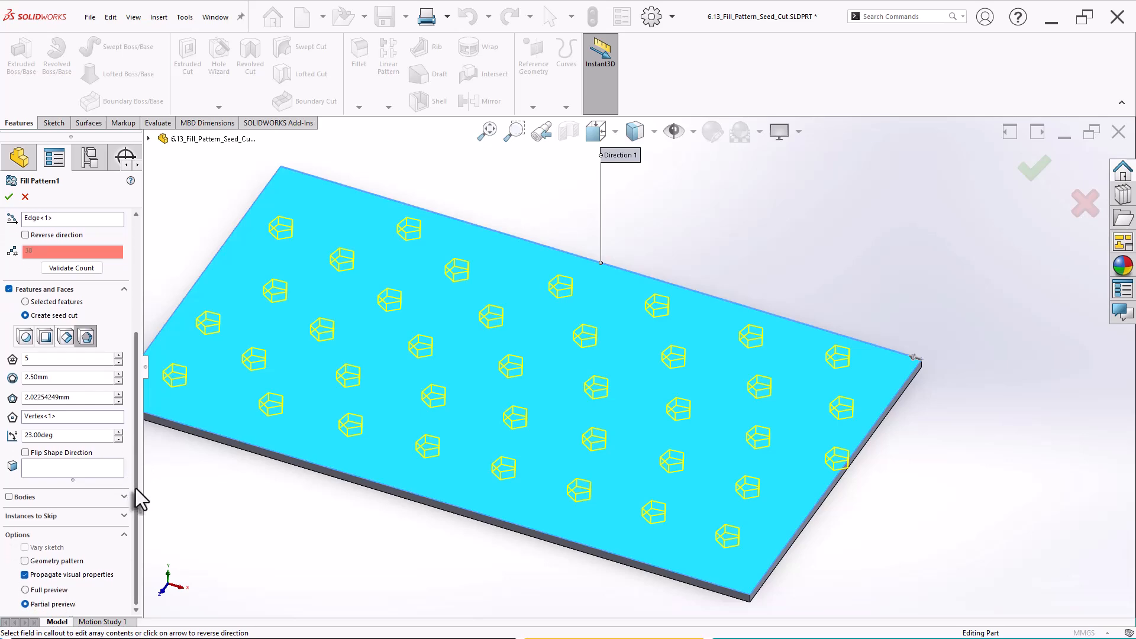
Accept the fill pattern of pentagonal seed cuts on the plate.
middle_drag(350, 462, 372, 423)
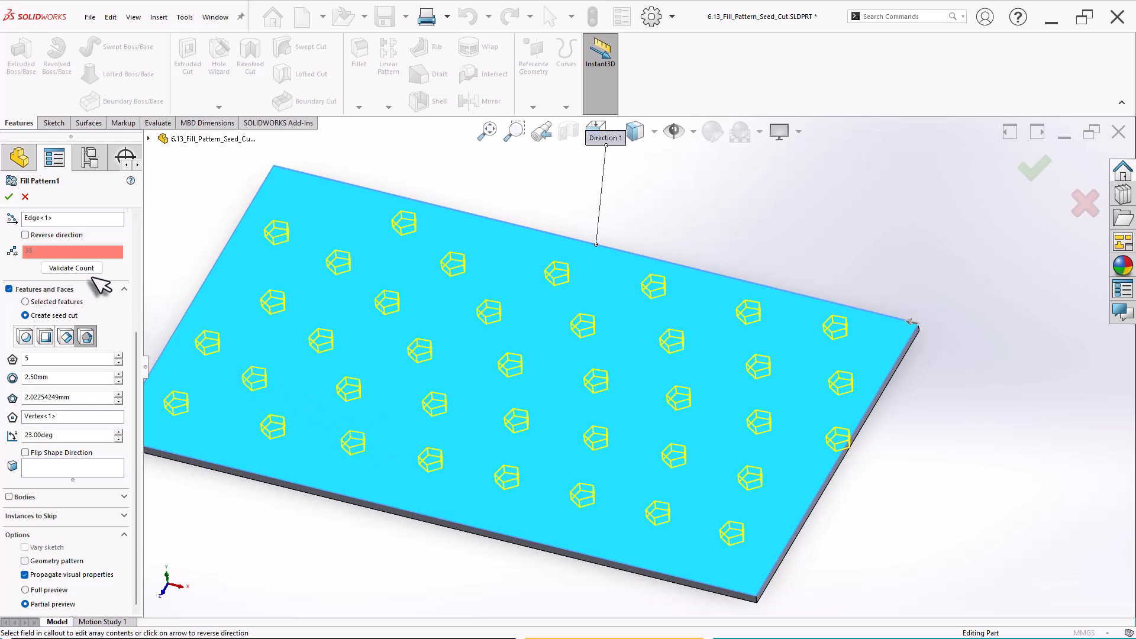
click(9, 196)
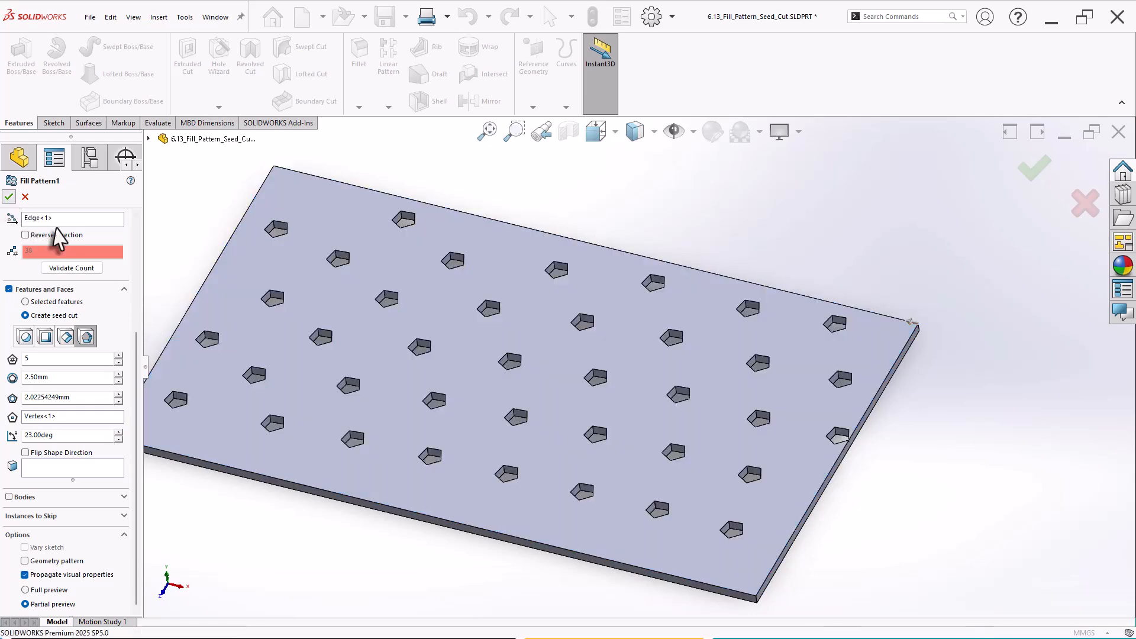
mouse_move(325, 446)
middle_down()
mouse_move(337, 451)
mouse_move(373, 419)
mouse_move(340, 446)
middle_up()
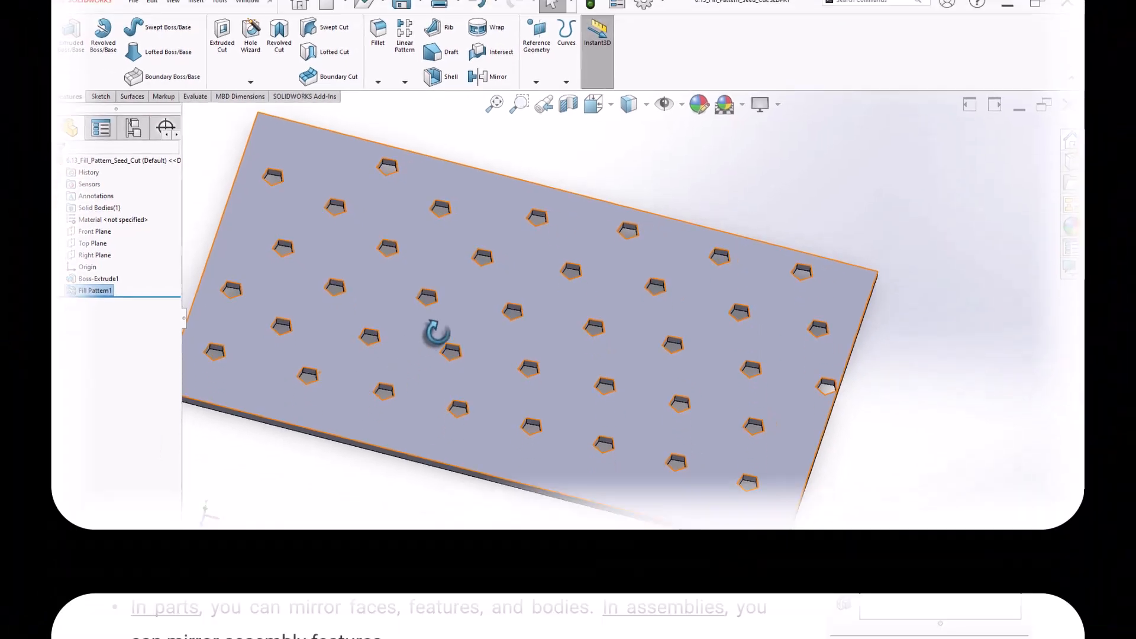
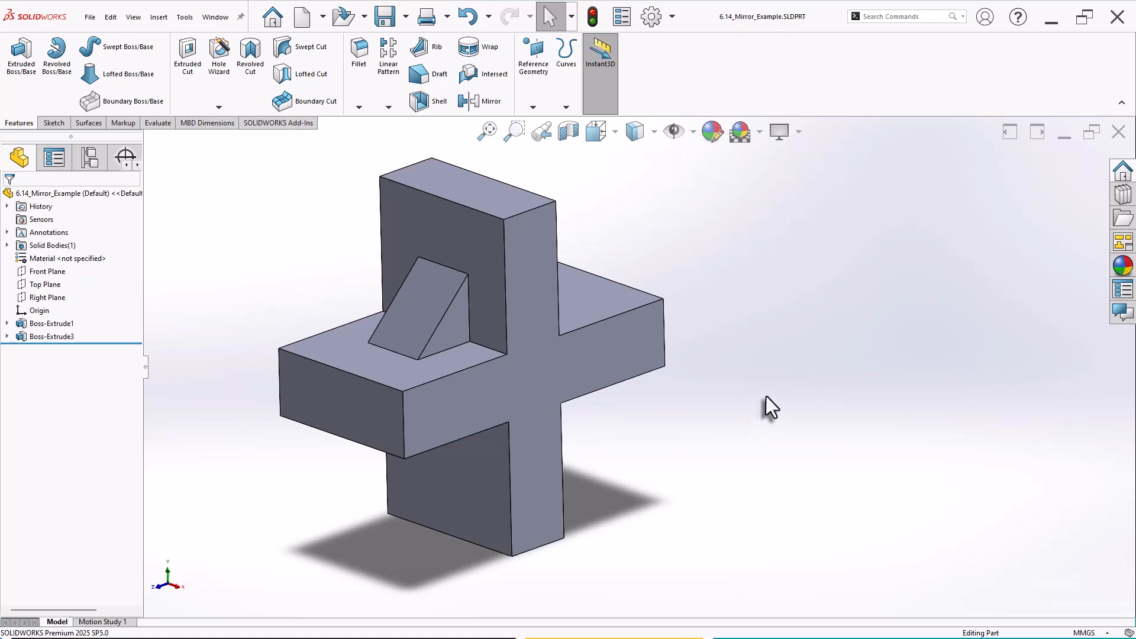
Create a reference plane midway between the two opposite large faces of the cross's upper arm.
mouse_move(765, 395)
middle_down()
mouse_move(801, 373)
mouse_move(703, 370)
mouse_move(739, 369)
mouse_move(752, 392)
middle_up()
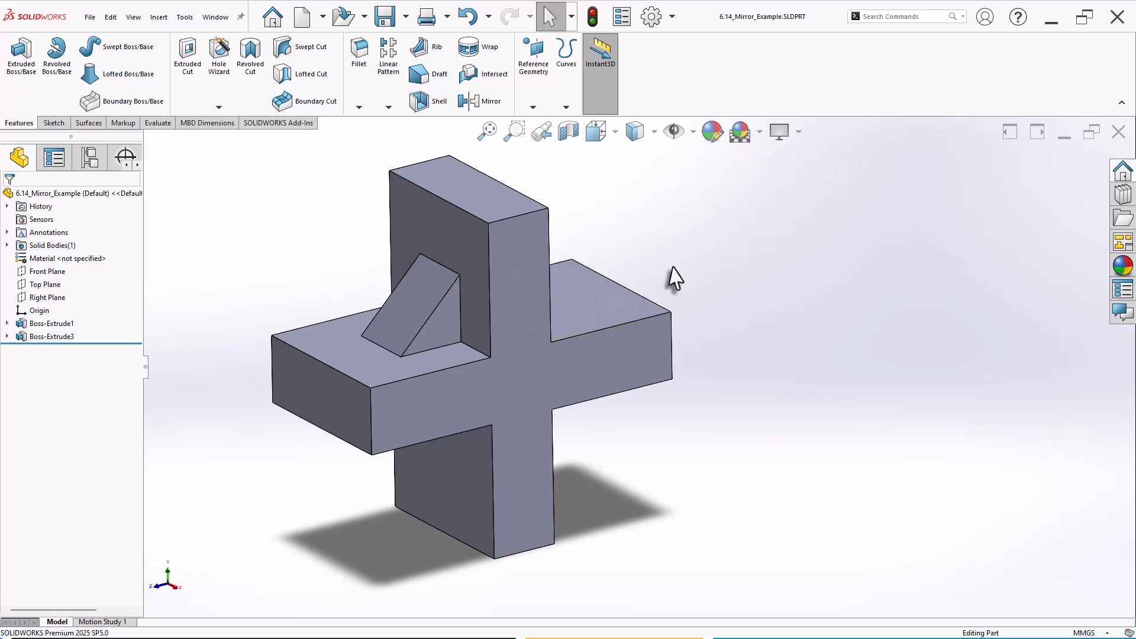
middle_drag(672, 278, 502, 281)
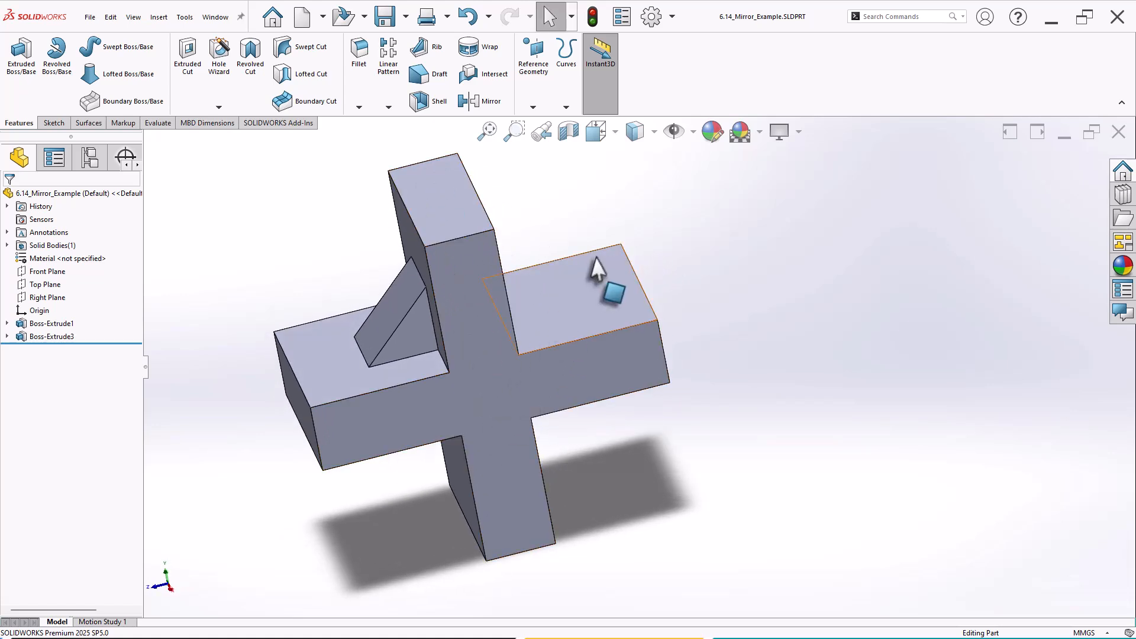
middle_drag(598, 267, 726, 260)
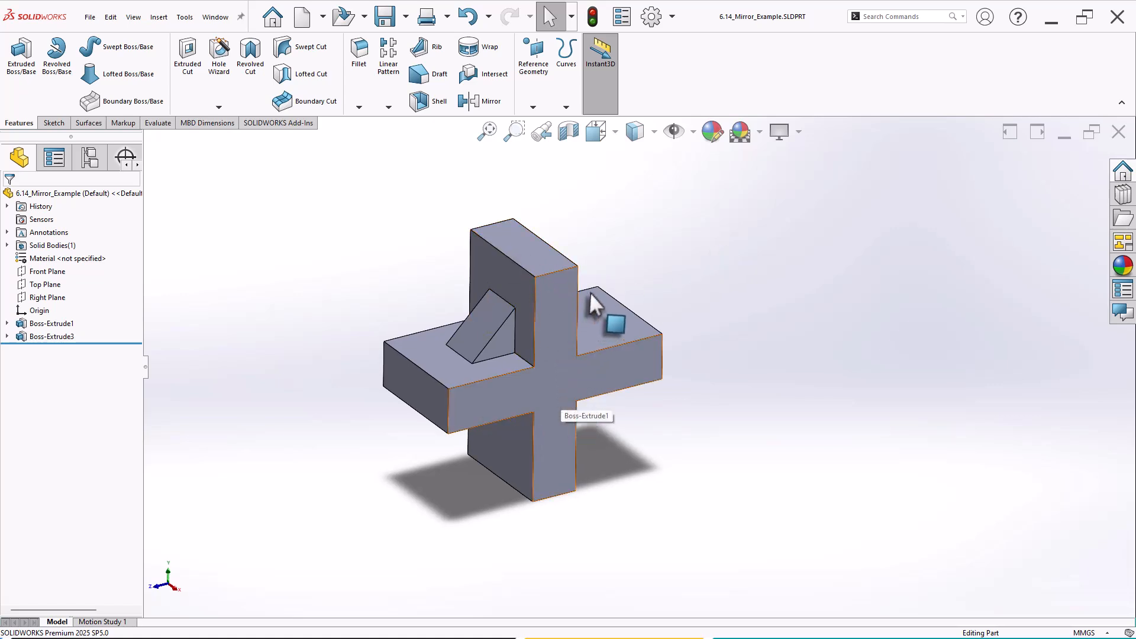
scroll(677, 233, down, 3)
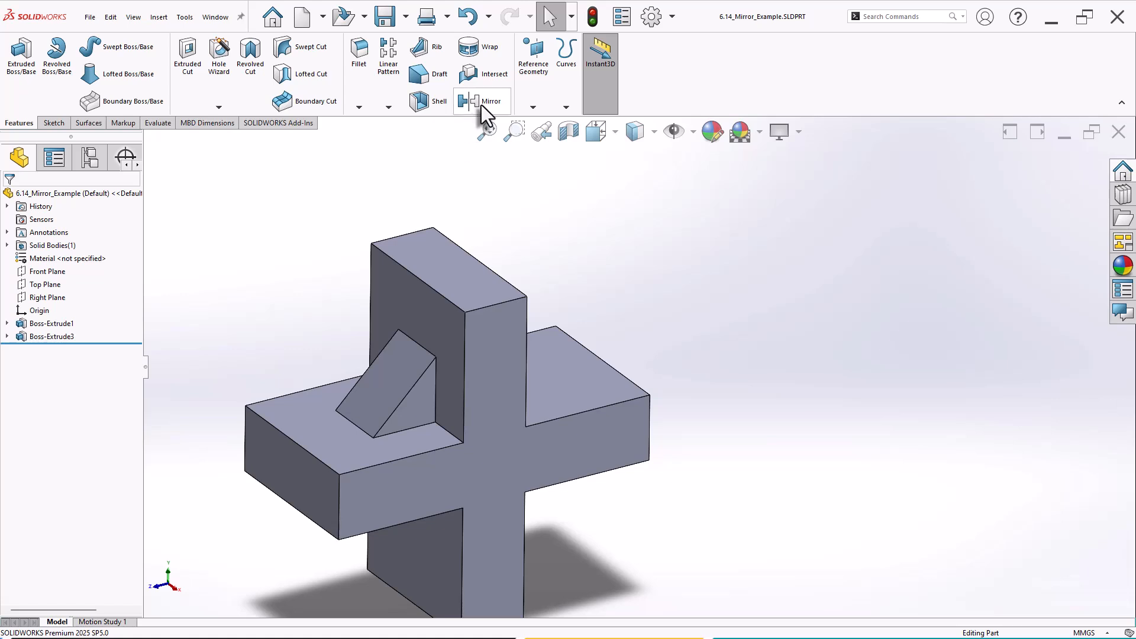
click(526, 83)
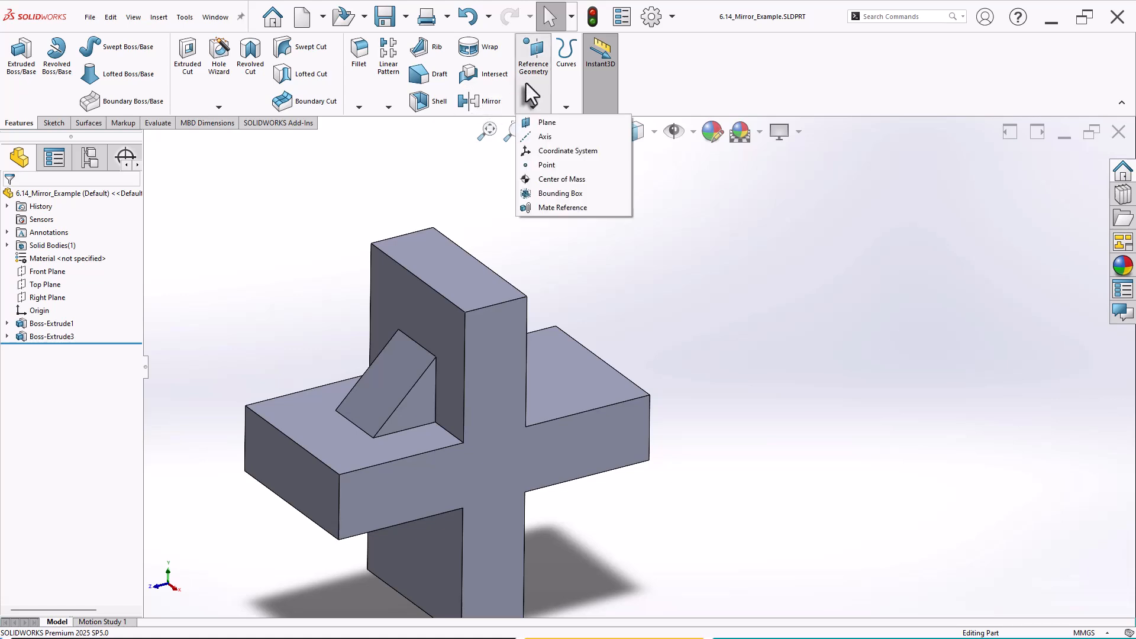
click(562, 122)
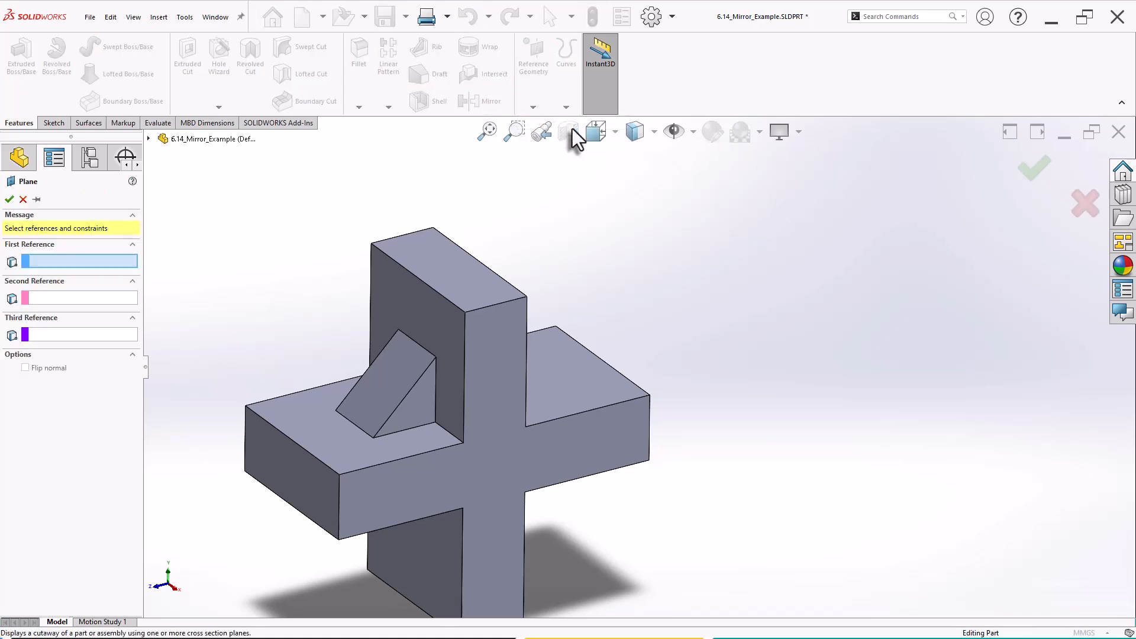
click(406, 294)
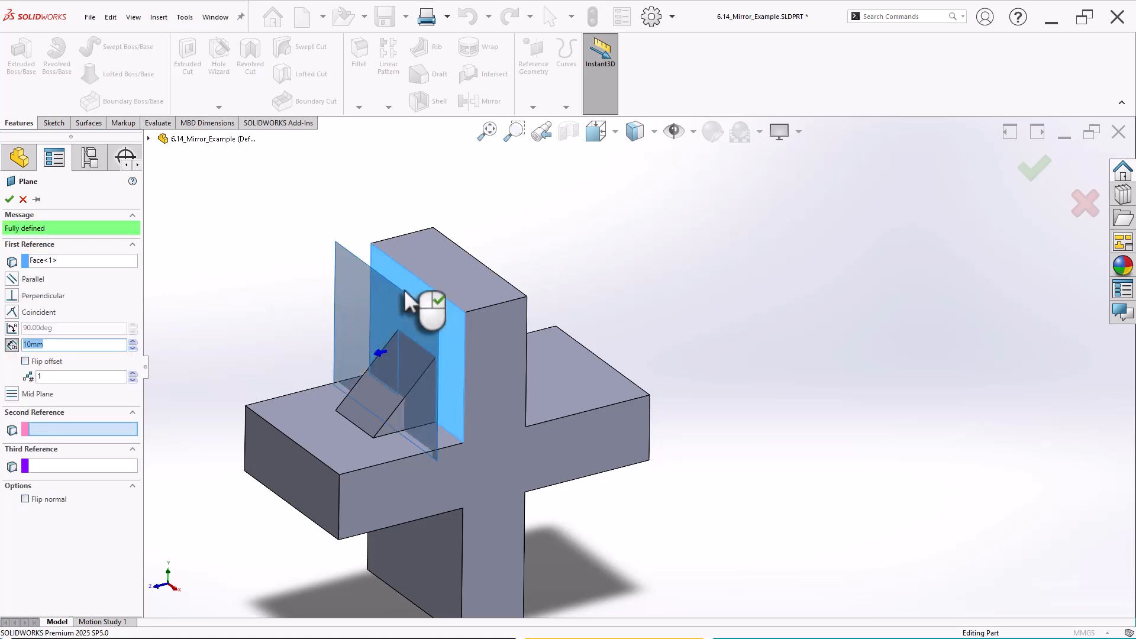
middle_drag(408, 219, 327, 200)
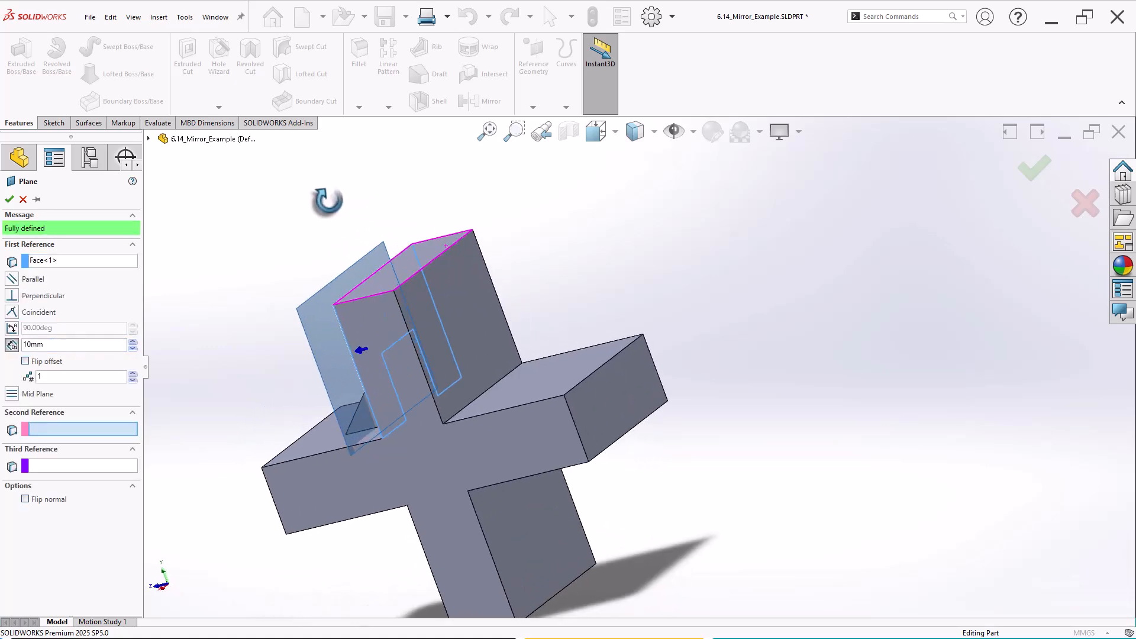
click(465, 296)
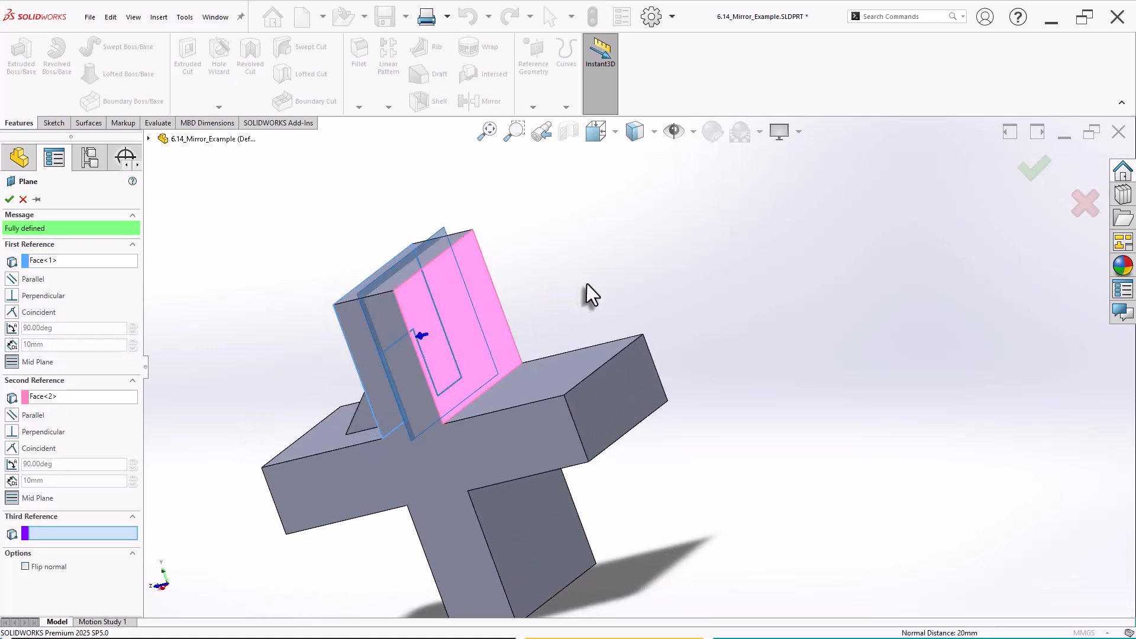
middle_drag(589, 293, 673, 281)
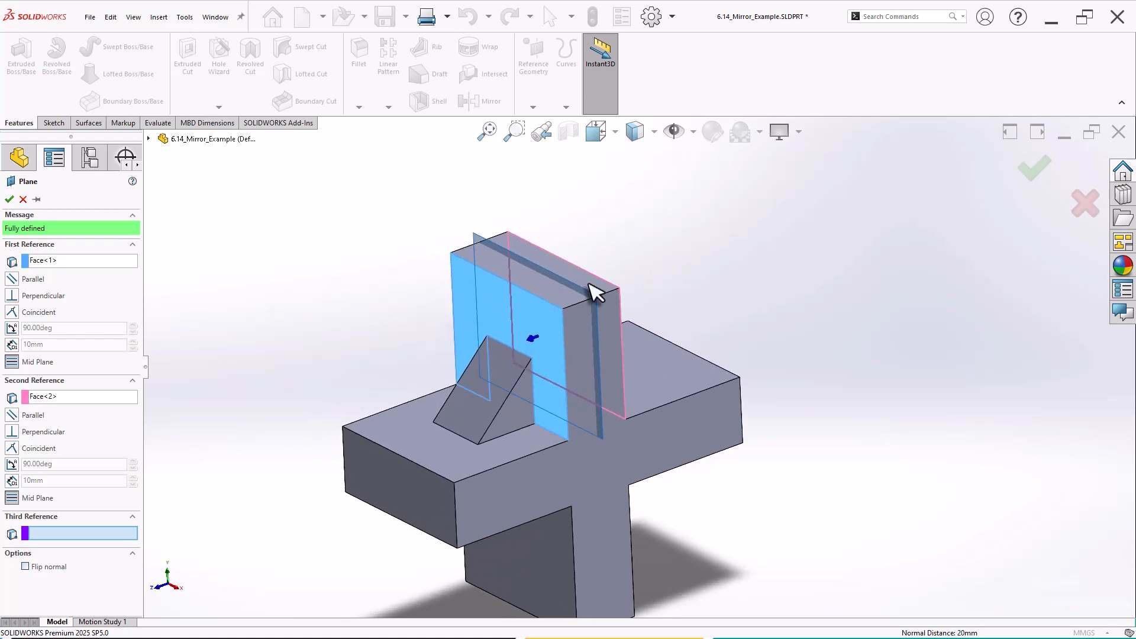
click(8, 200)
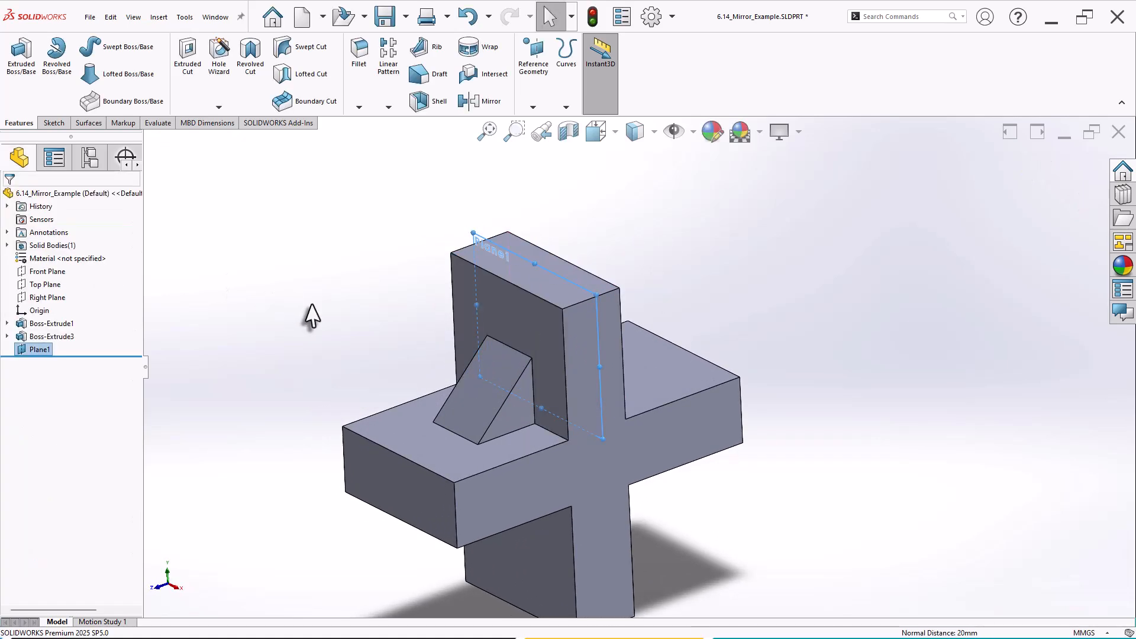
Mirror the triangular wedge feature Boss-Extrude3 about the mid-plane of the upper arm.
click(478, 104)
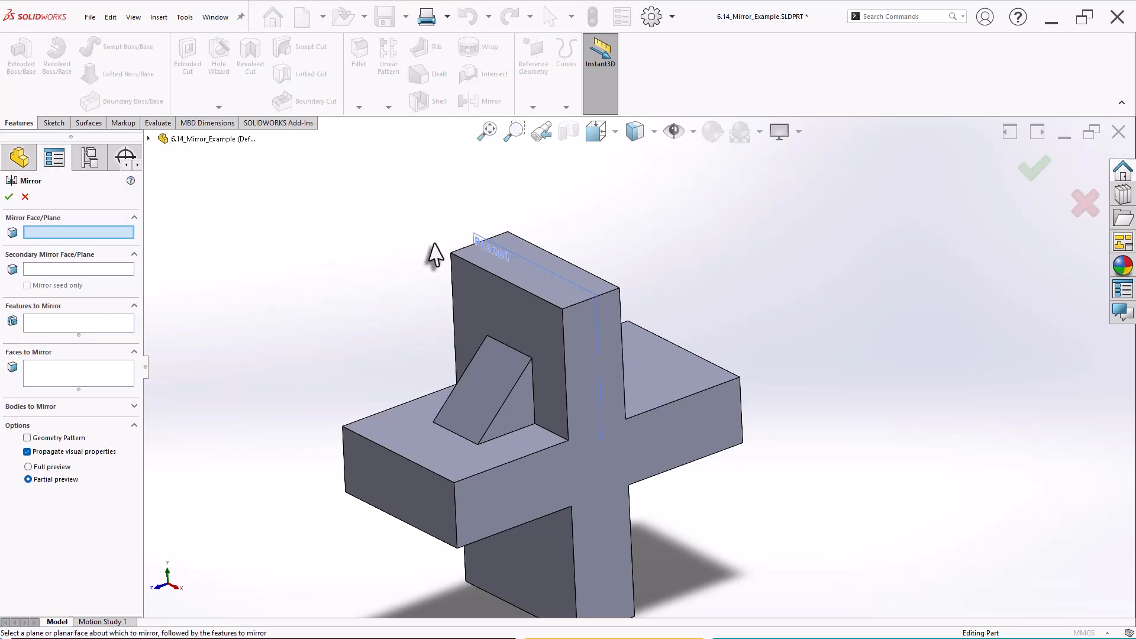
click(476, 235)
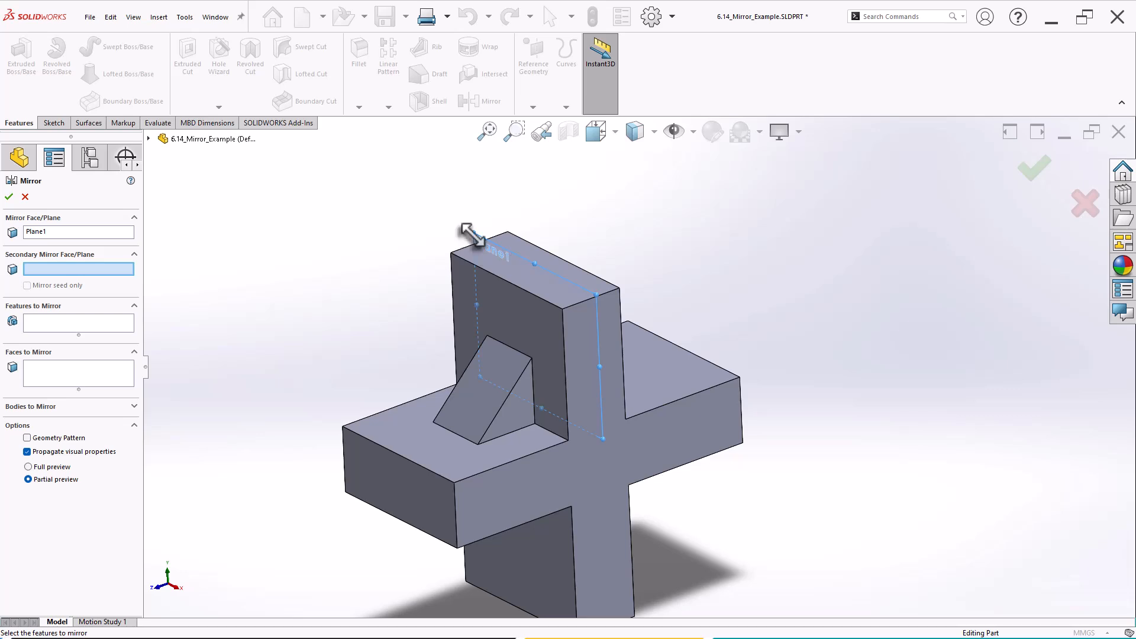
click(62, 324)
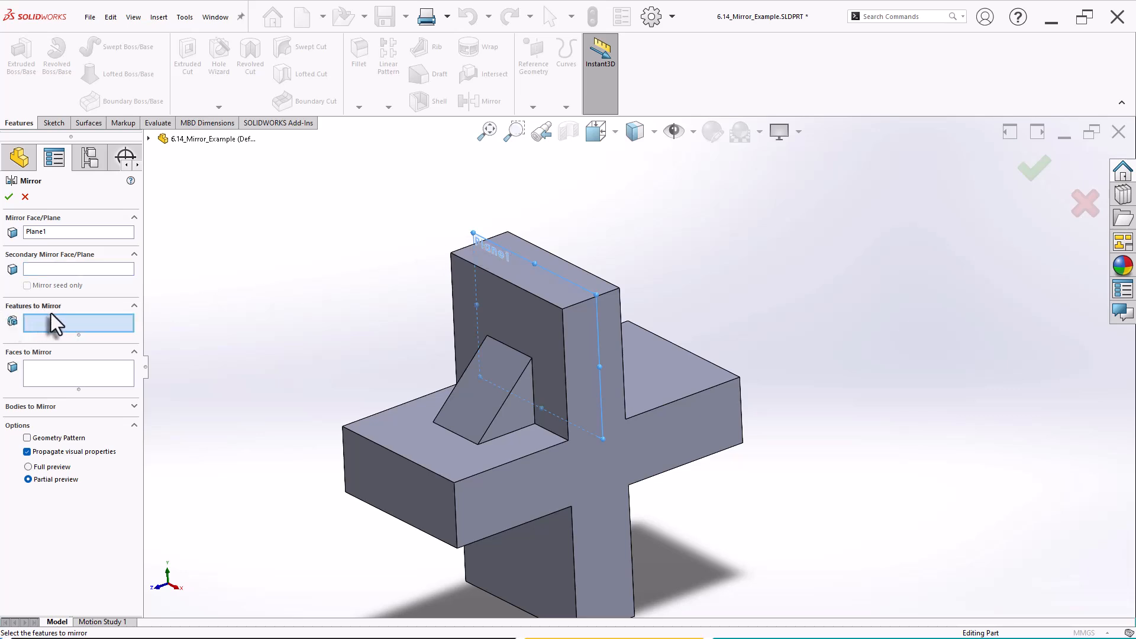
click(463, 404)
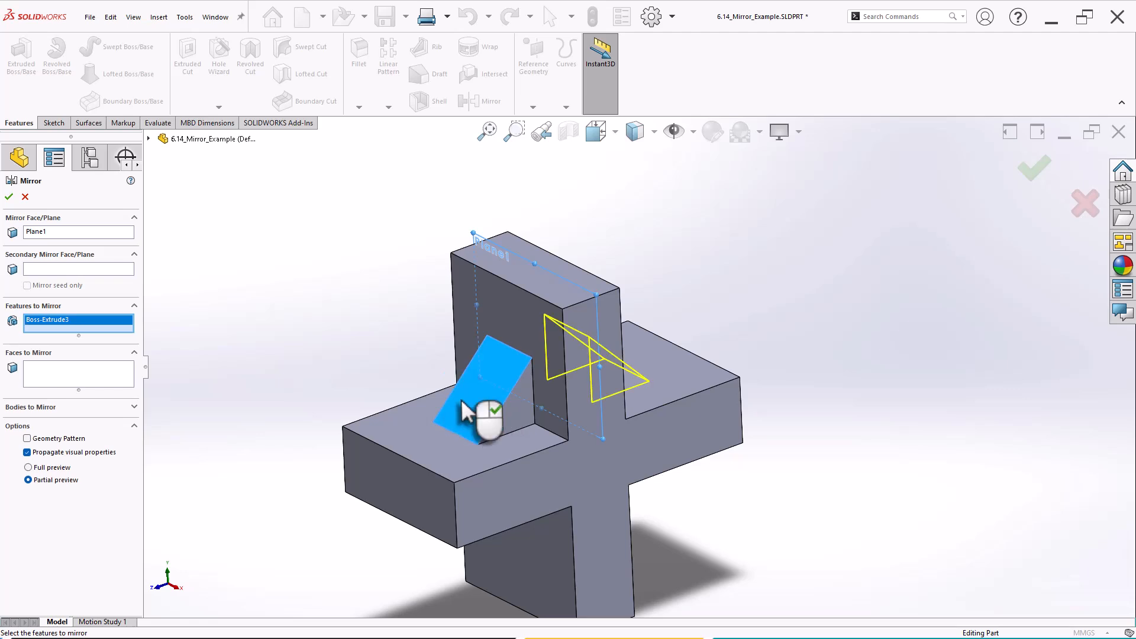
middle_drag(398, 362, 340, 320)
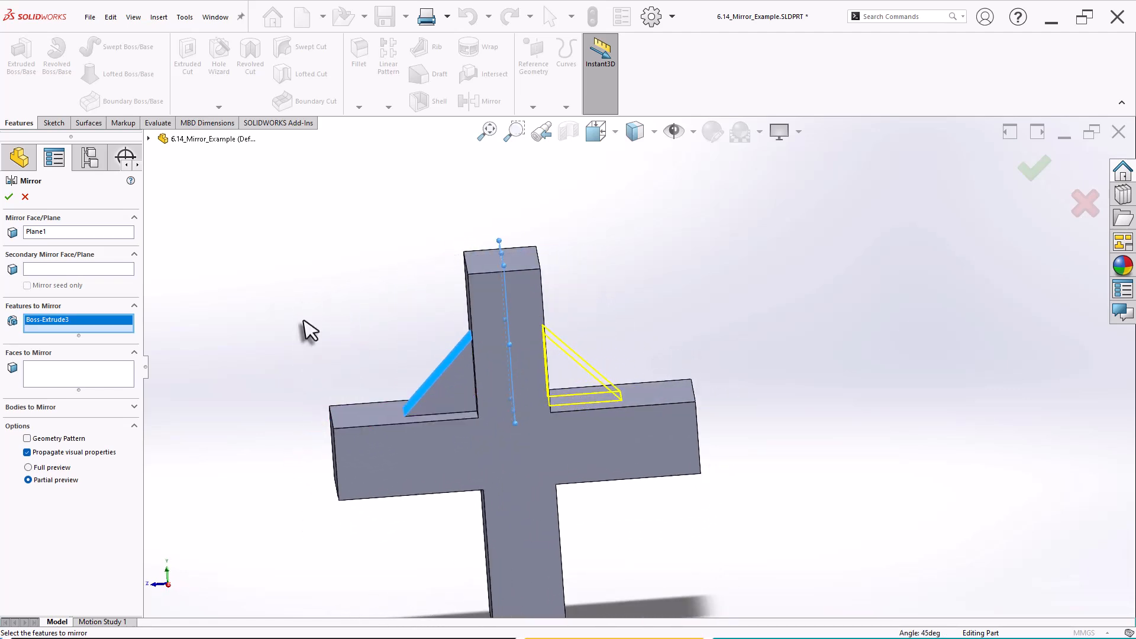
click(10, 196)
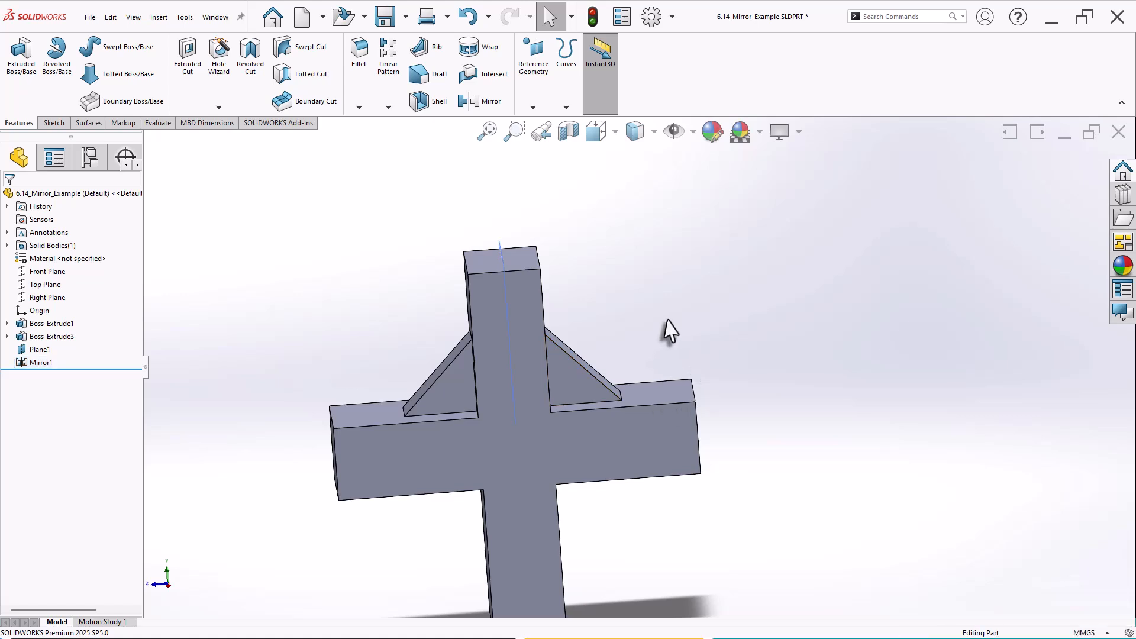
middle_drag(665, 322, 644, 369)
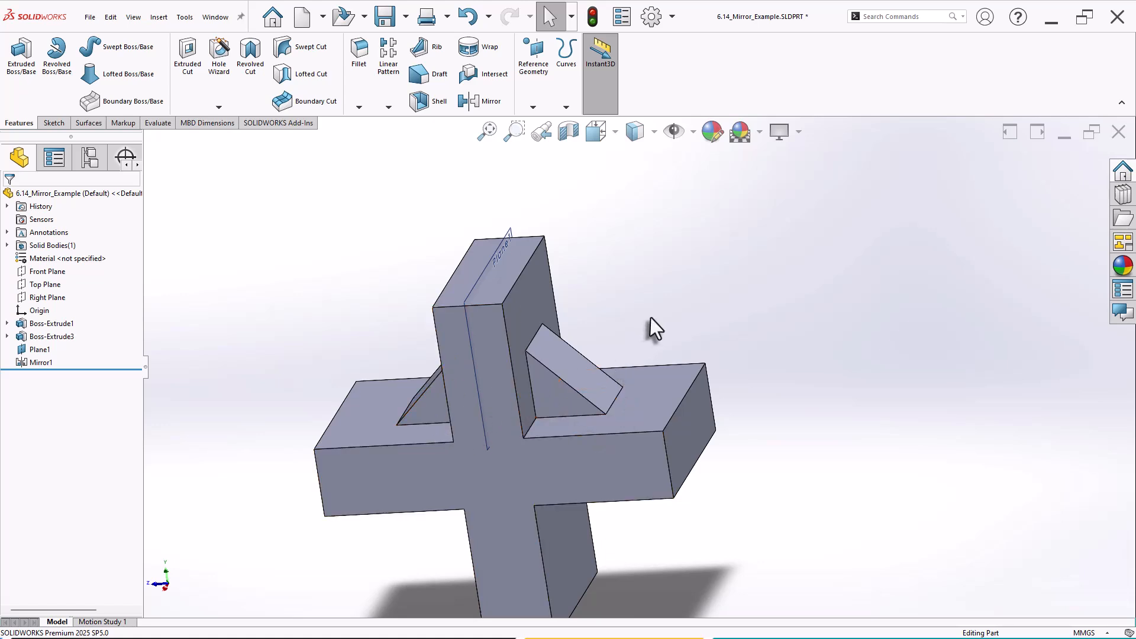
Delete the mirror feature of the triangular wedge.
click(42, 362)
key(Delete)
click(640, 266)
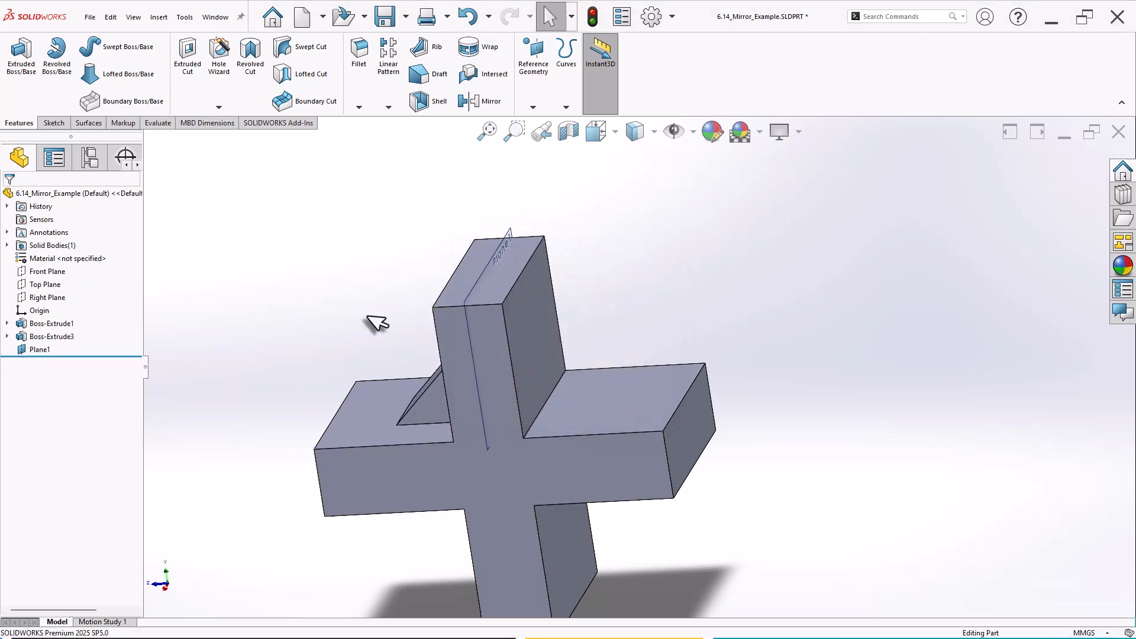
Delete the reference plane Plane1 in the middle of the cross's upper arm.
click(42, 349)
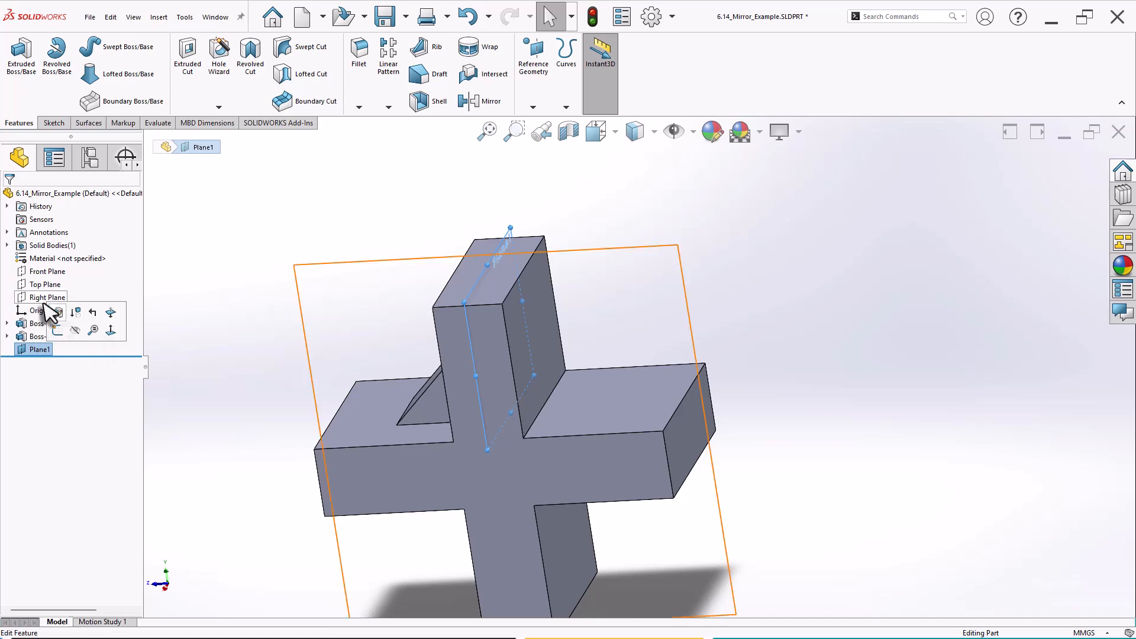
key(Delete)
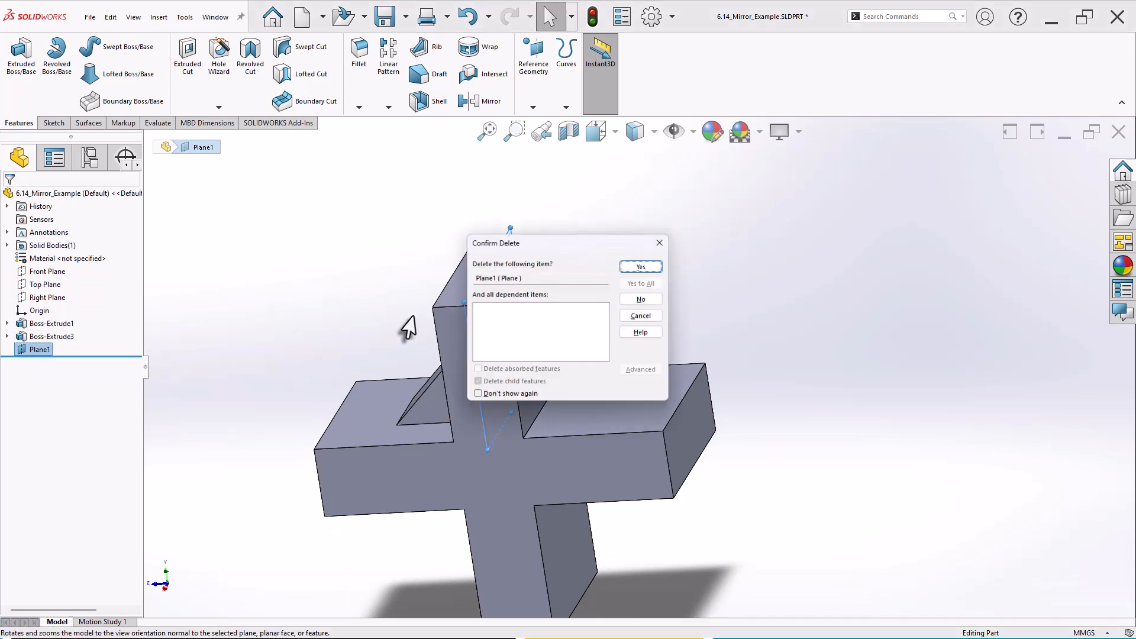
click(648, 272)
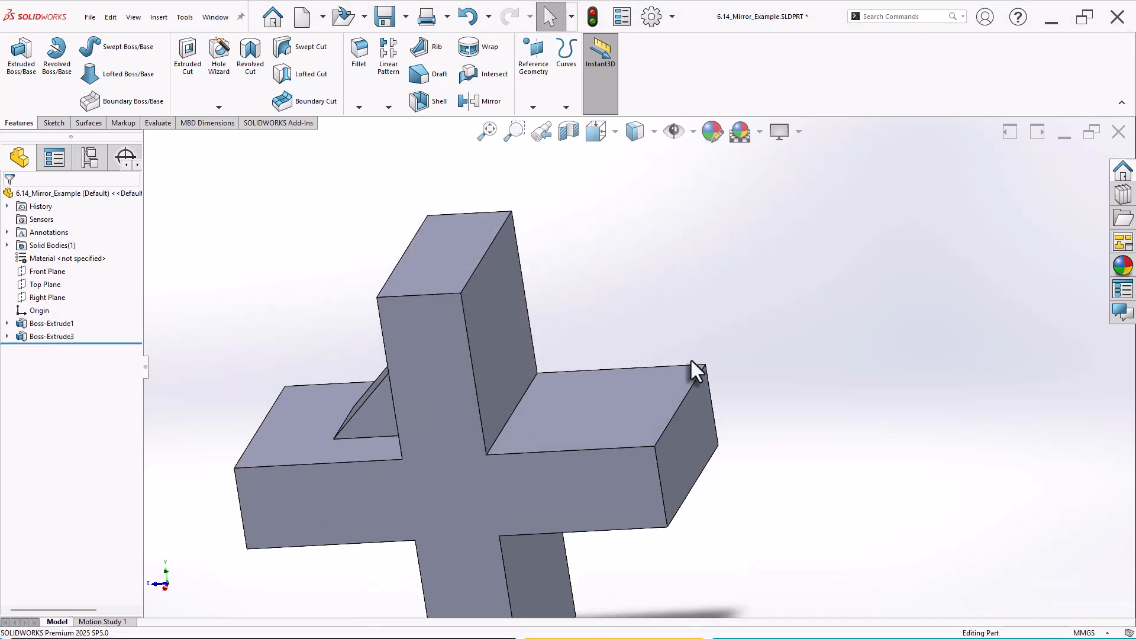
Set up a mirror of the triangular wedge feature Boss-Extrude3 about the Front Plane.
middle_drag(731, 425, 763, 417)
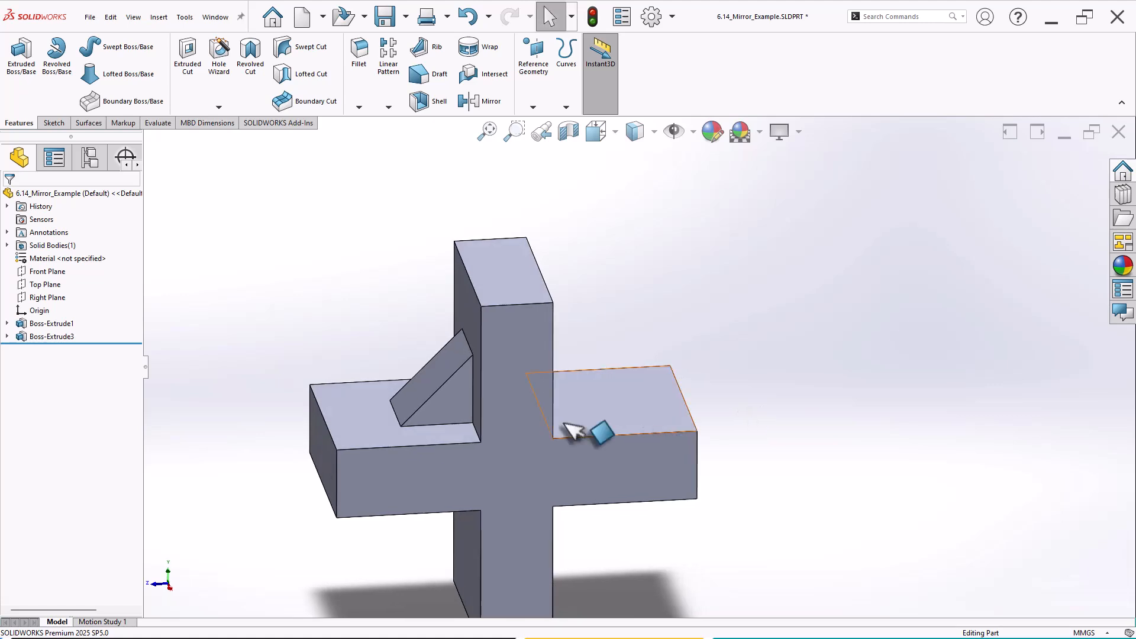
click(47, 271)
mouse_move(260, 300)
middle_down()
mouse_move(286, 296)
mouse_move(263, 292)
middle_up()
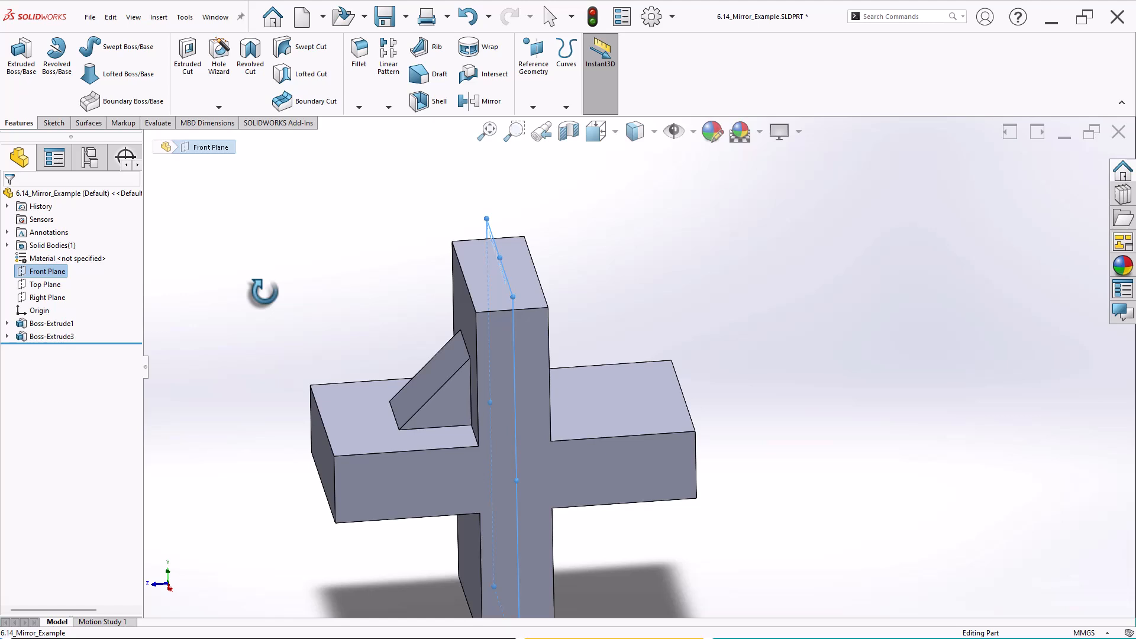
click(483, 107)
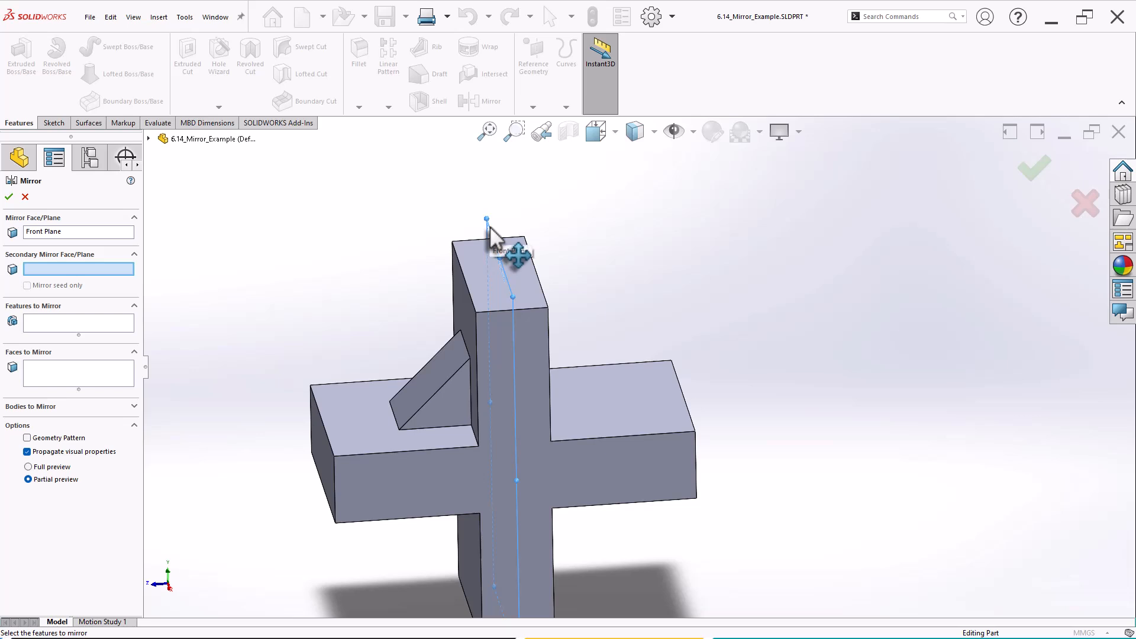
middle_drag(629, 309, 621, 289)
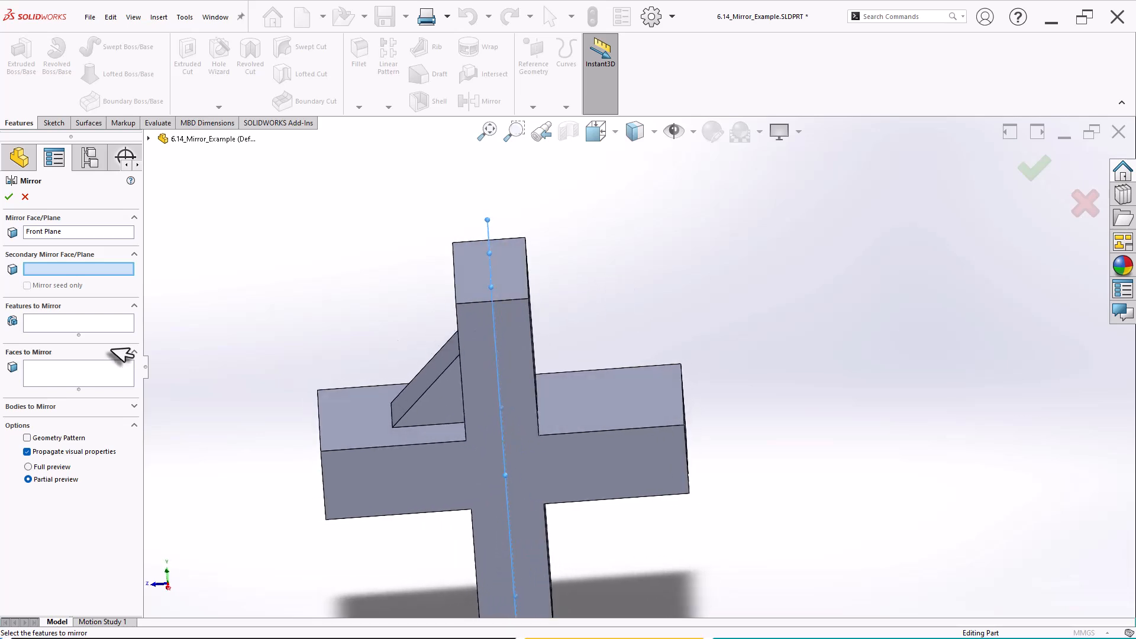
click(106, 323)
middle_drag(311, 313, 330, 304)
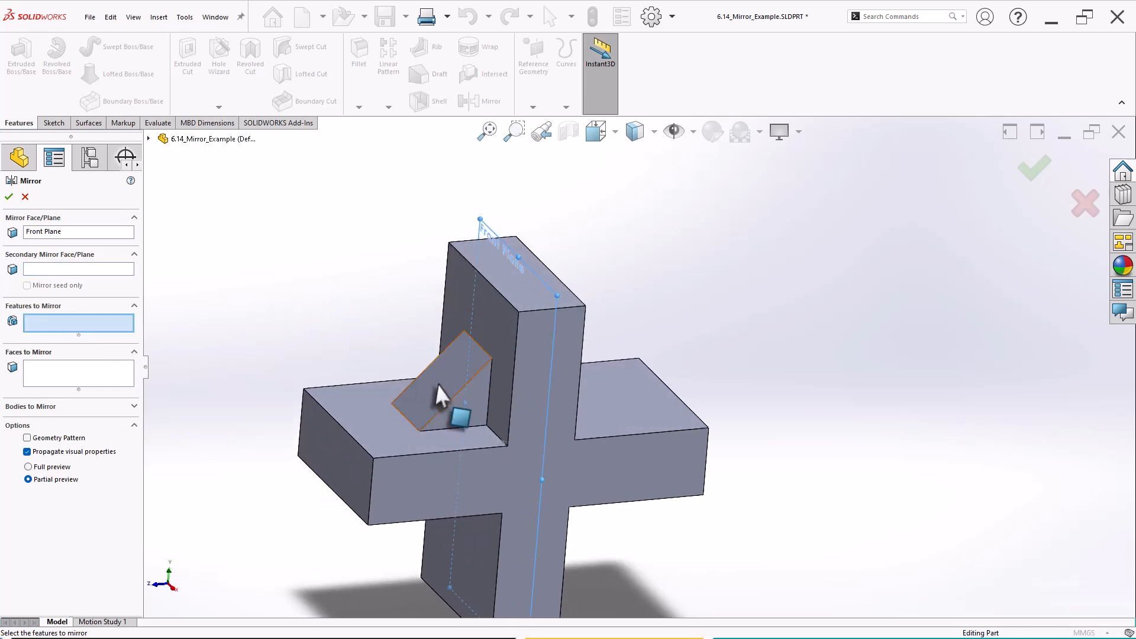
click(451, 401)
middle_drag(243, 363, 210, 322)
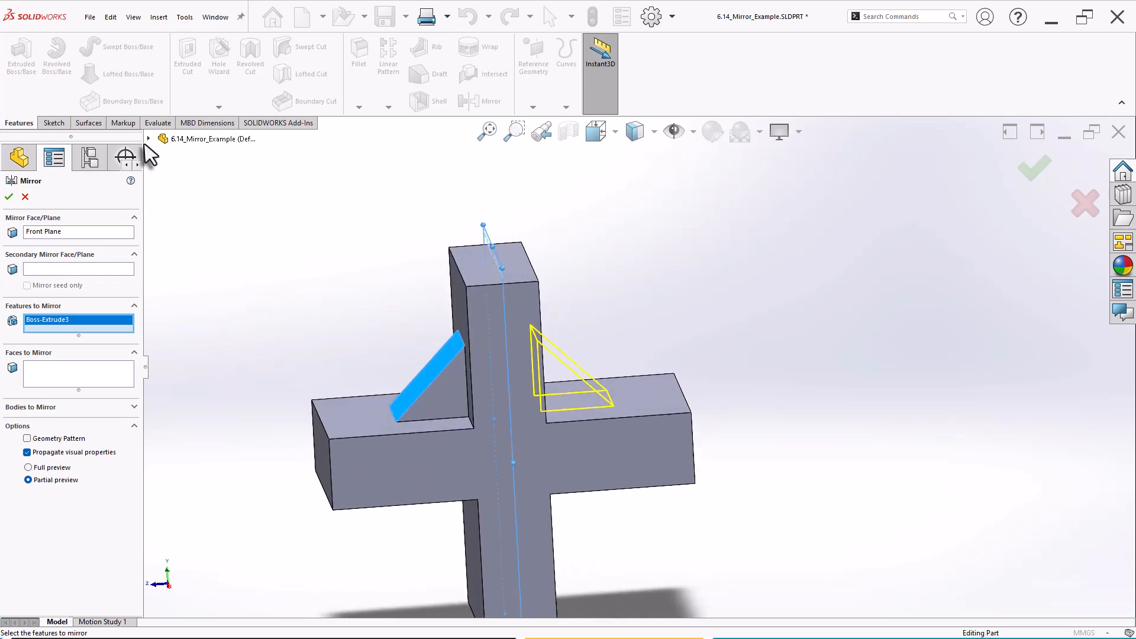
Add the Top Plane as the secondary mirror plane and accept the mirror of the wedge.
click(148, 138)
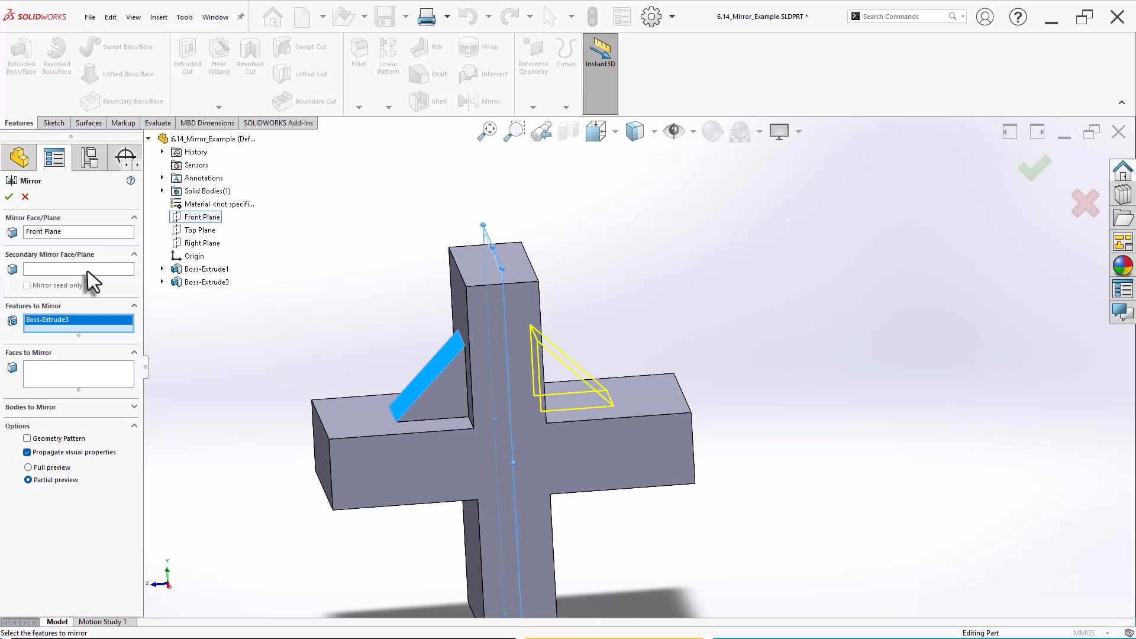
click(55, 271)
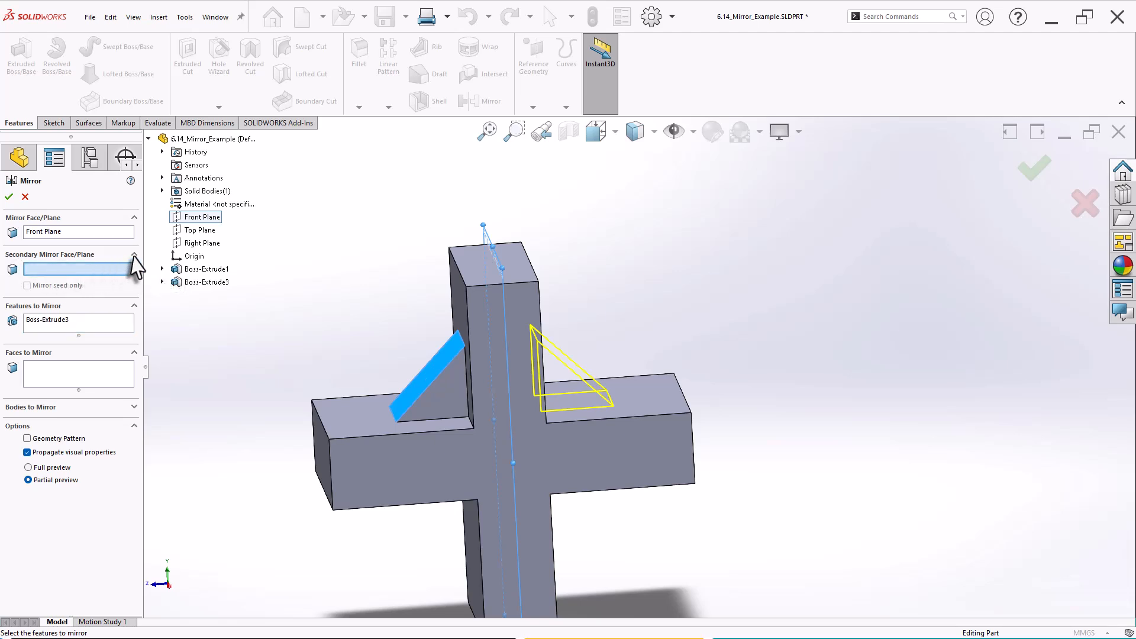
click(197, 233)
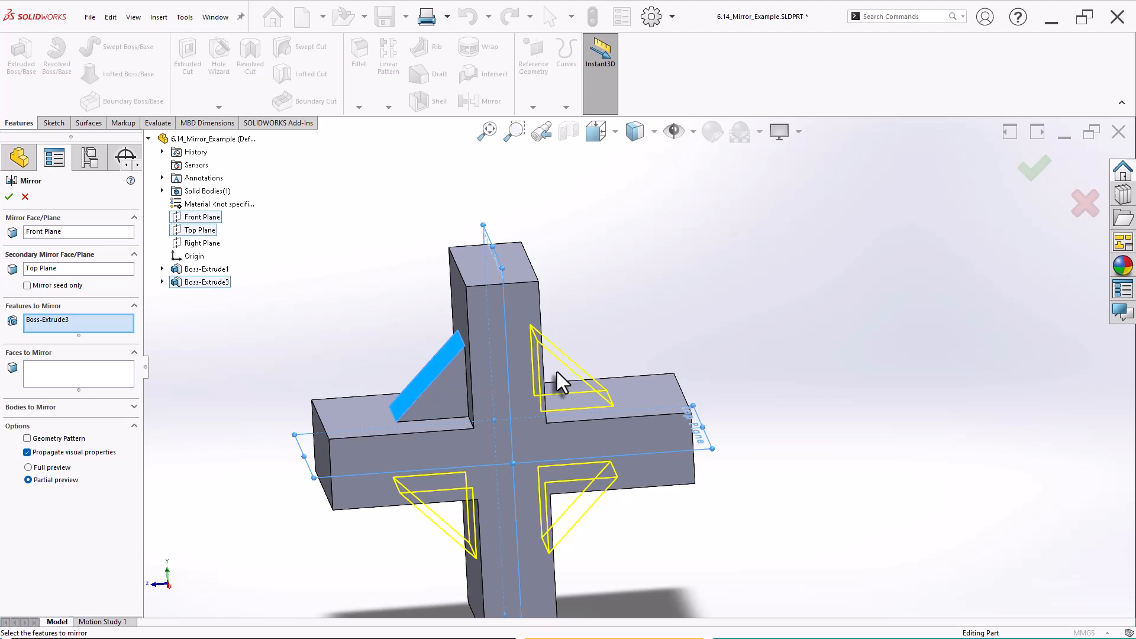
click(9, 196)
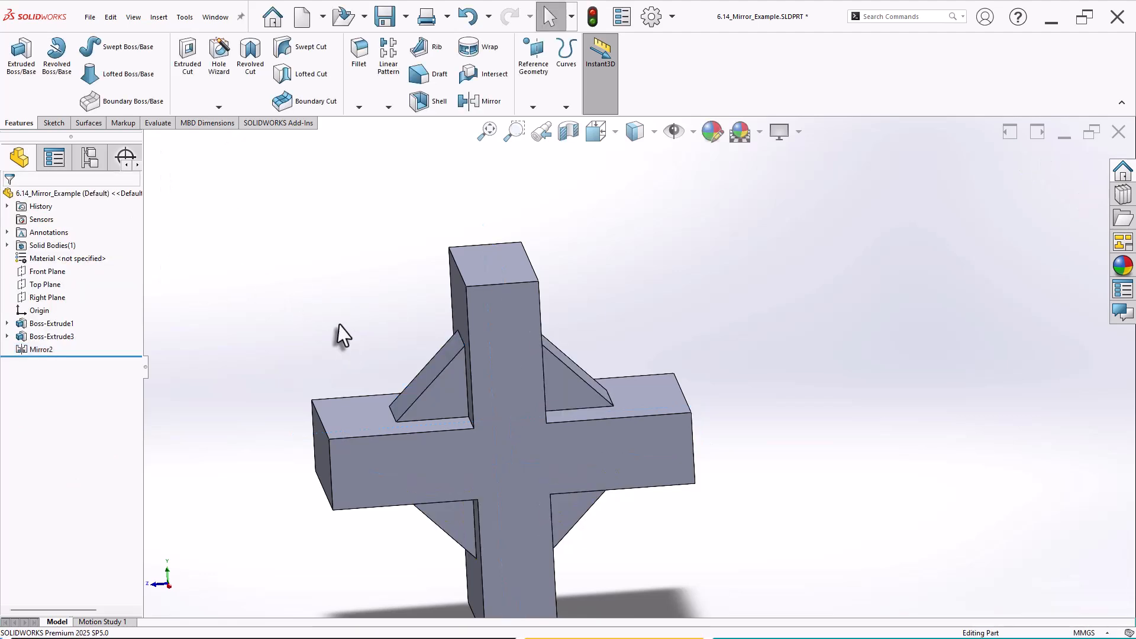
middle_drag(337, 327, 335, 369)
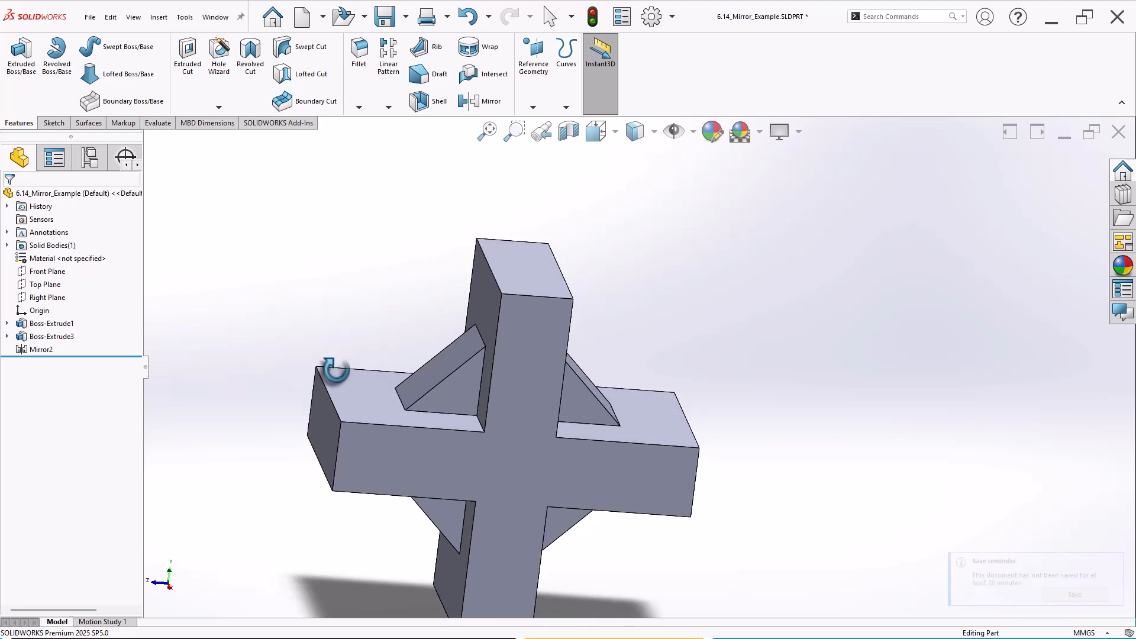
Edit the two-plane mirror of the wedge so that it mirrors the seed only.
click(42, 350)
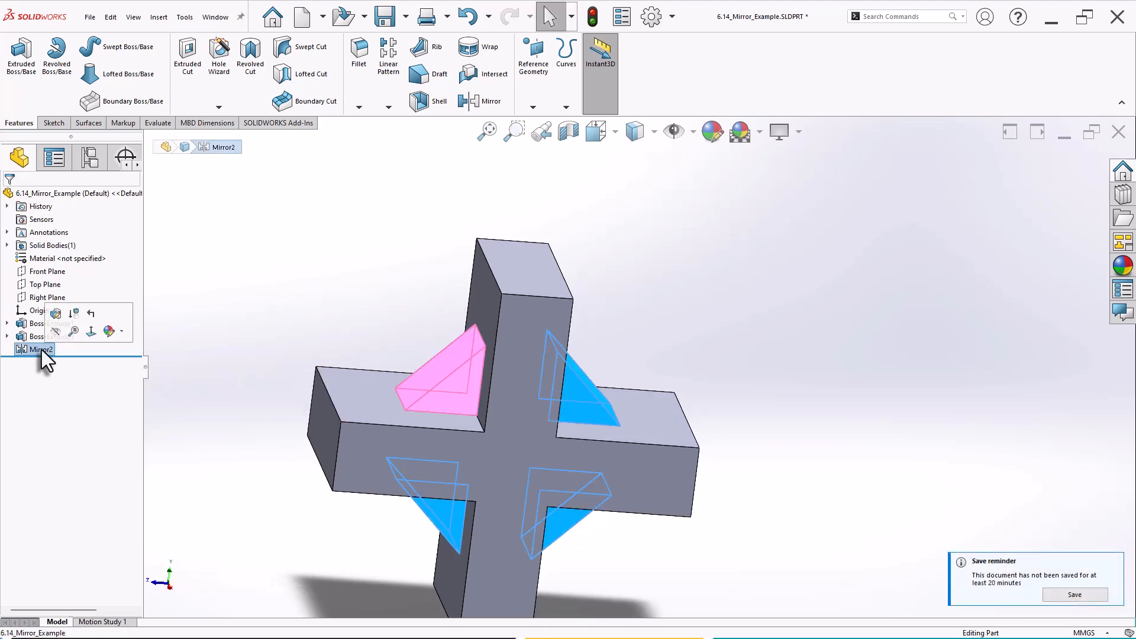
click(54, 313)
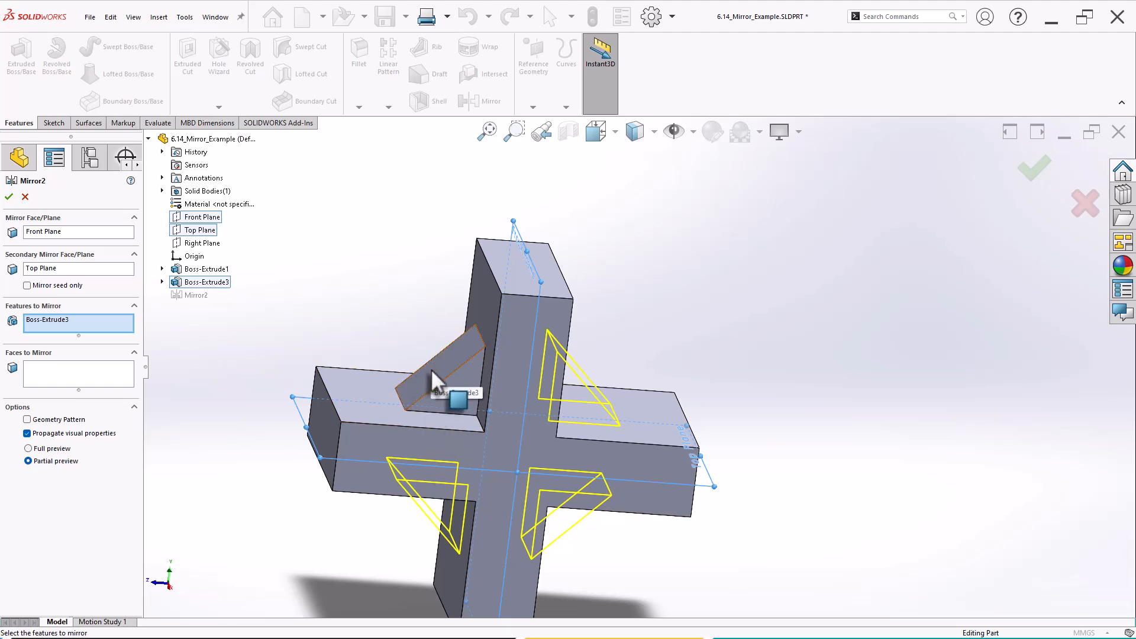
click(26, 285)
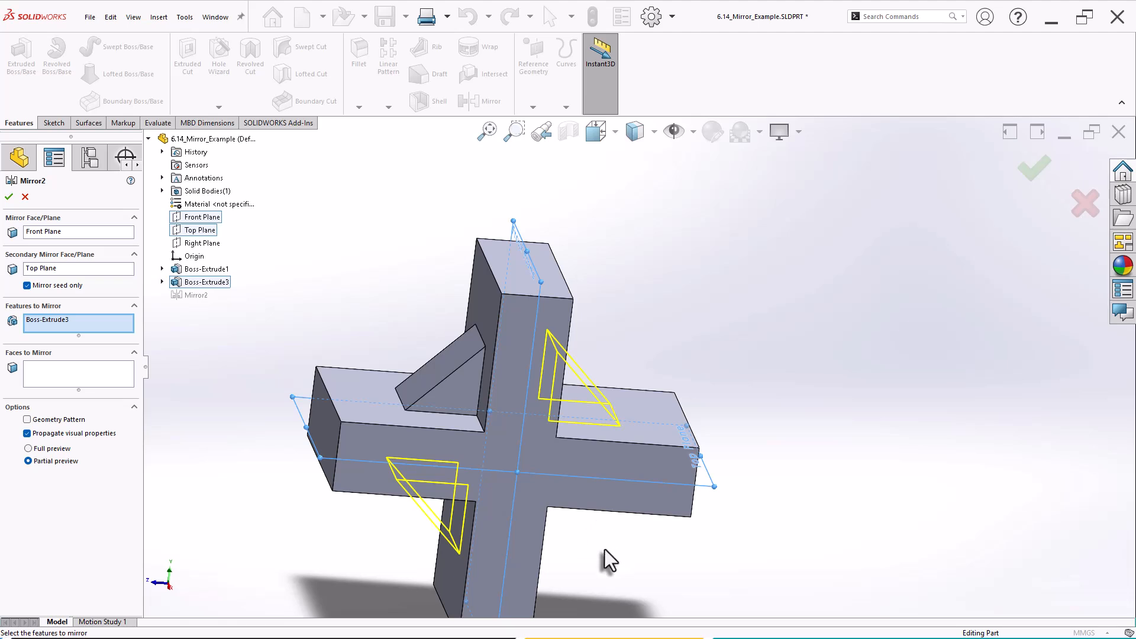
middle_drag(604, 549, 580, 496)
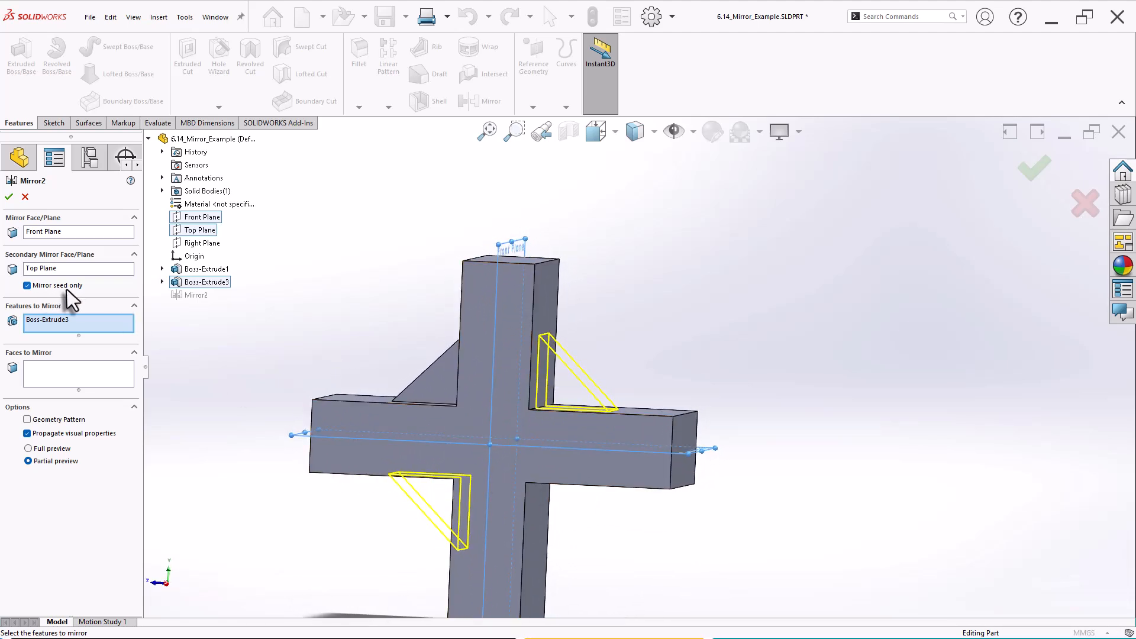
click(9, 196)
middle_drag(309, 344, 697, 446)
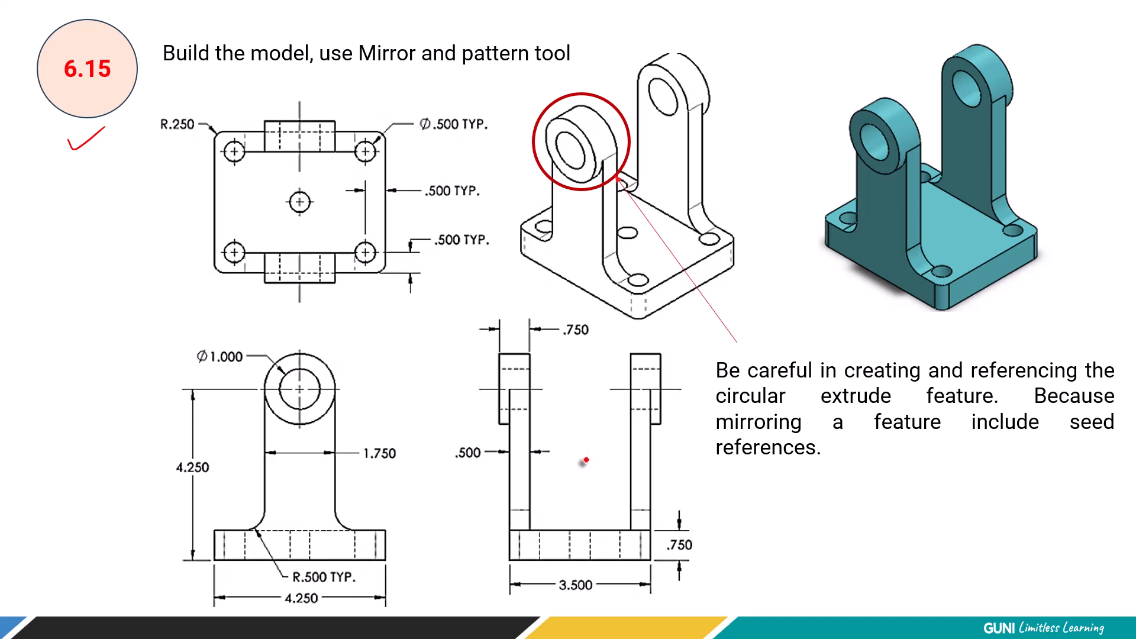
Switch from the exercise slide to the blank SOLIDWORKS part and set its units to IPS (inch, pound, second).
key(alt+Tab)
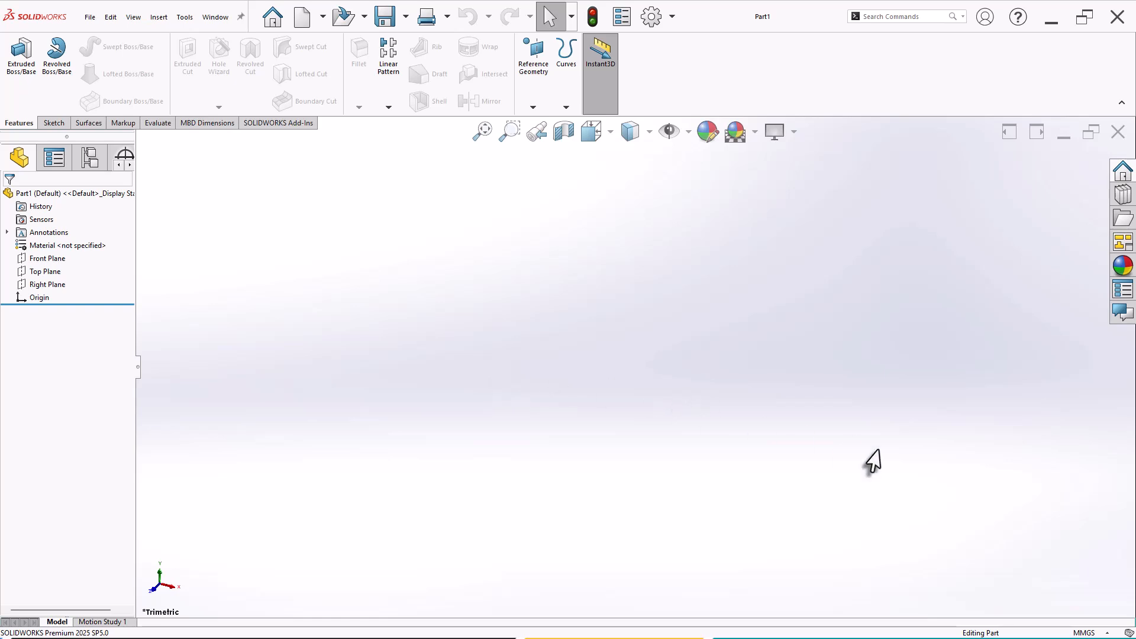
click(1085, 633)
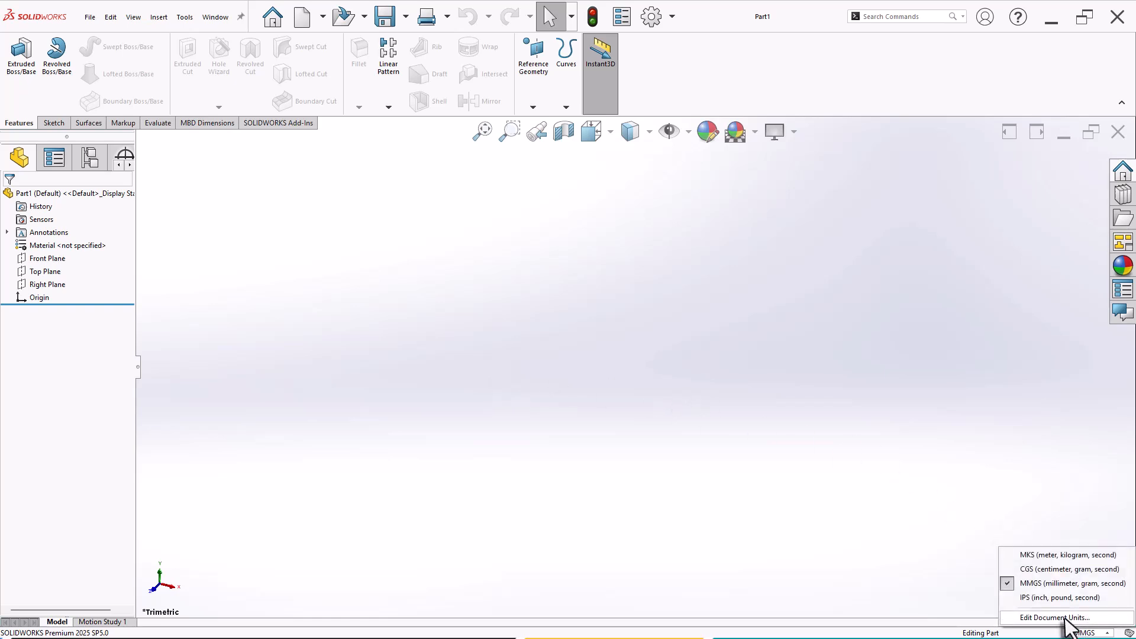
click(1033, 598)
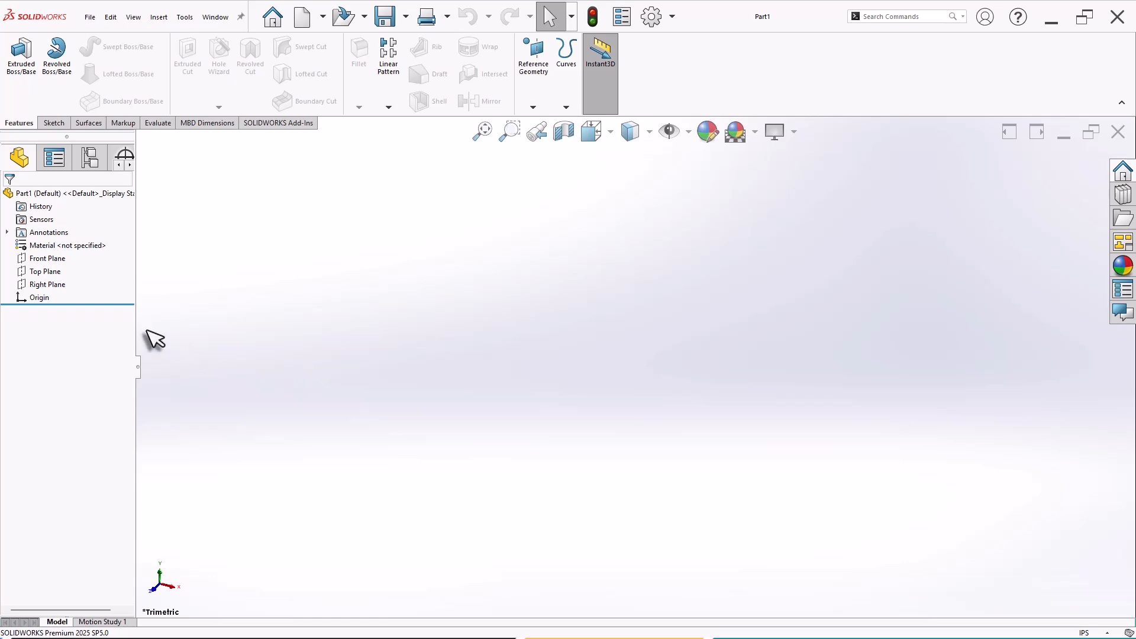
Sketch a corner rectangle on the Top Plane from the origin, 4.25 in wide and 3.50 in high, and exit the sketch.
click(48, 269)
click(62, 250)
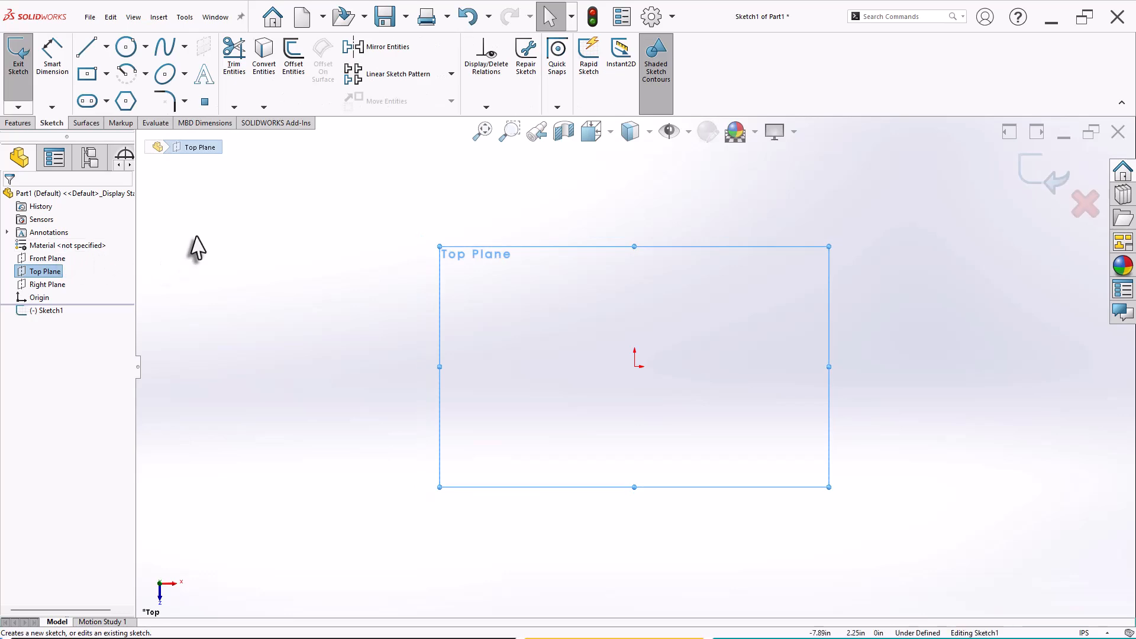
click(87, 73)
click(105, 73)
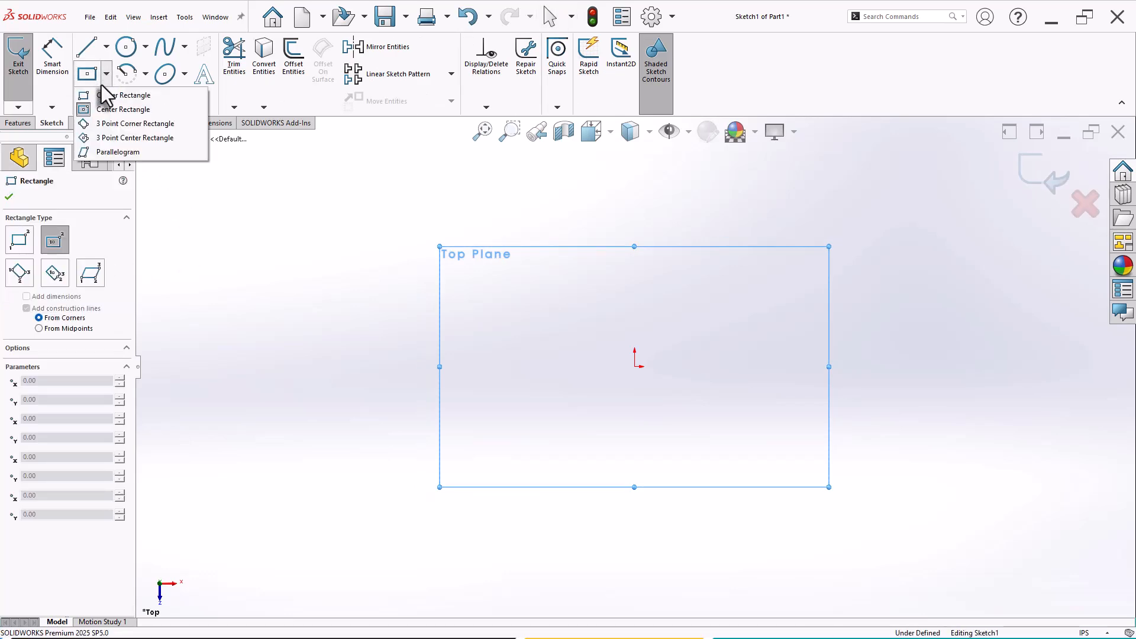
click(104, 95)
click(634, 366)
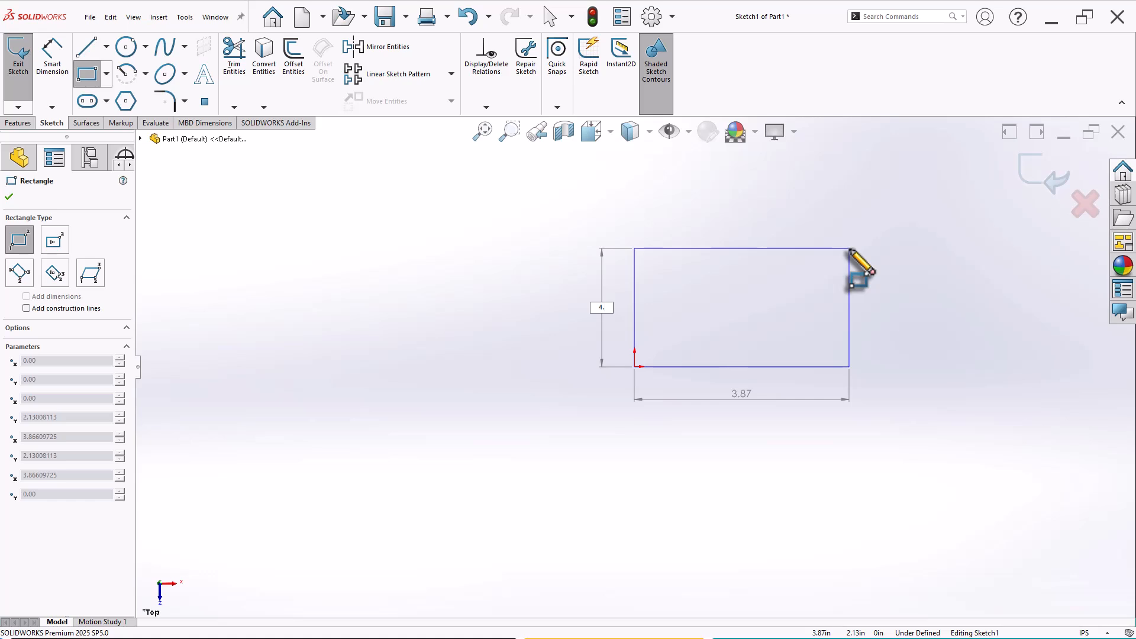
key(BackSpace)
text(3.50)
key(Tab)
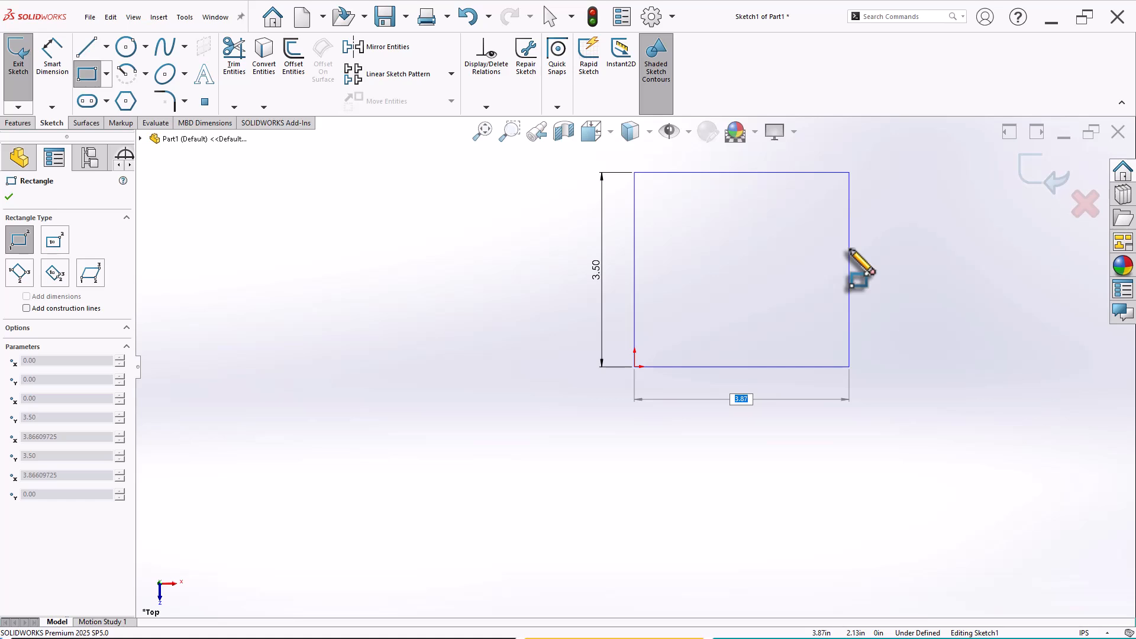
text(4.25)
key(Return)
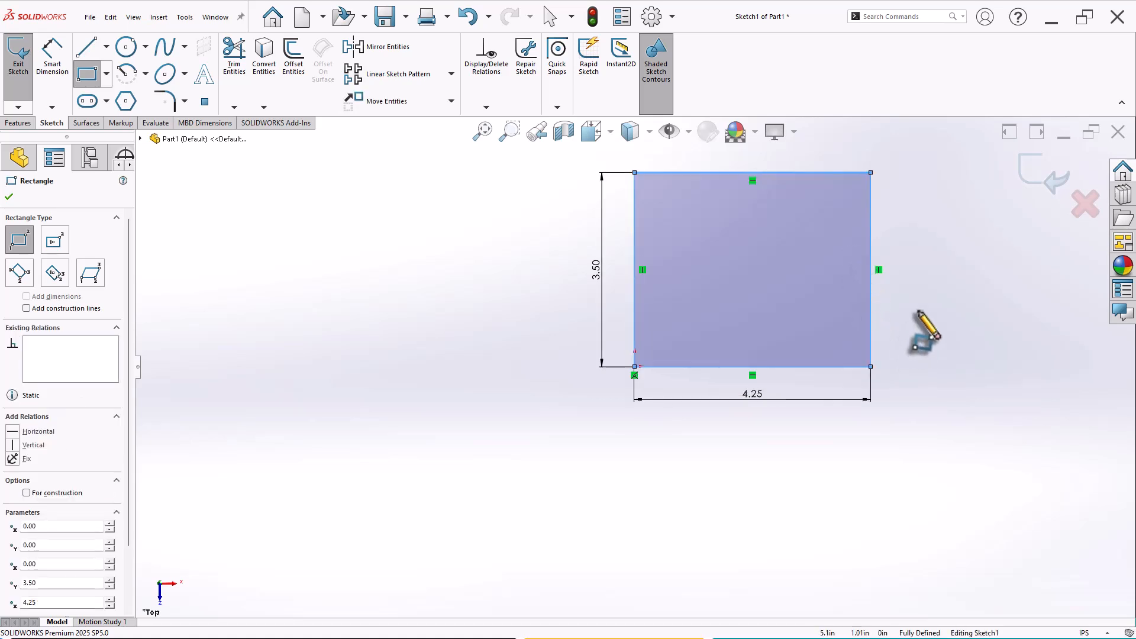
key(f)
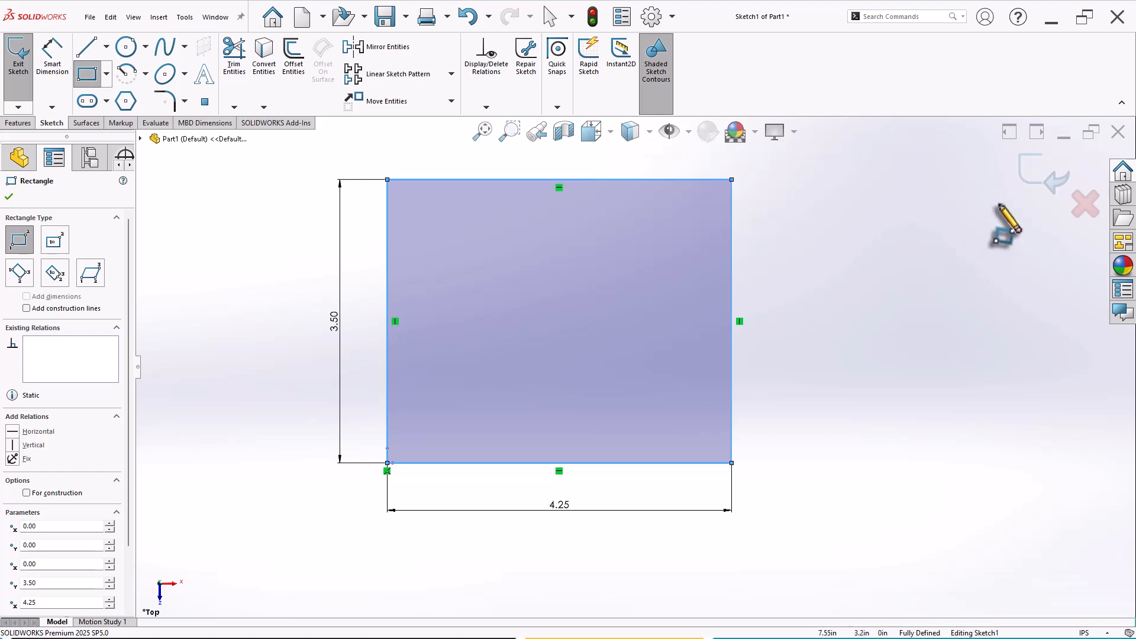
click(1040, 189)
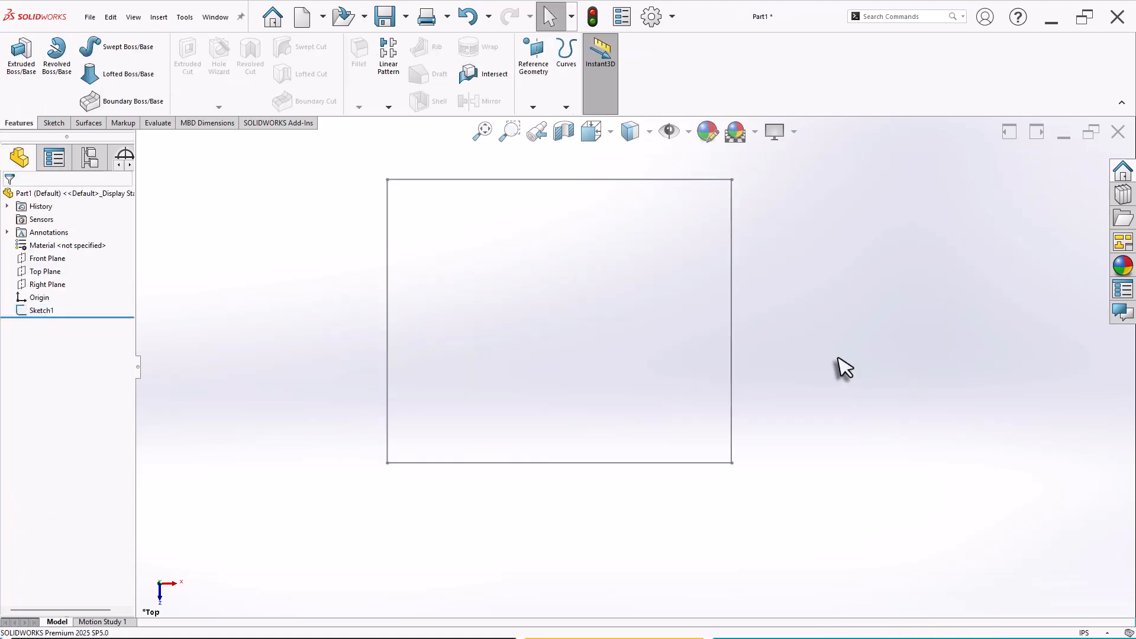
Extrude the rectangle sketch upward as a blind boss 0.75 in deep.
key(z)
key(z)
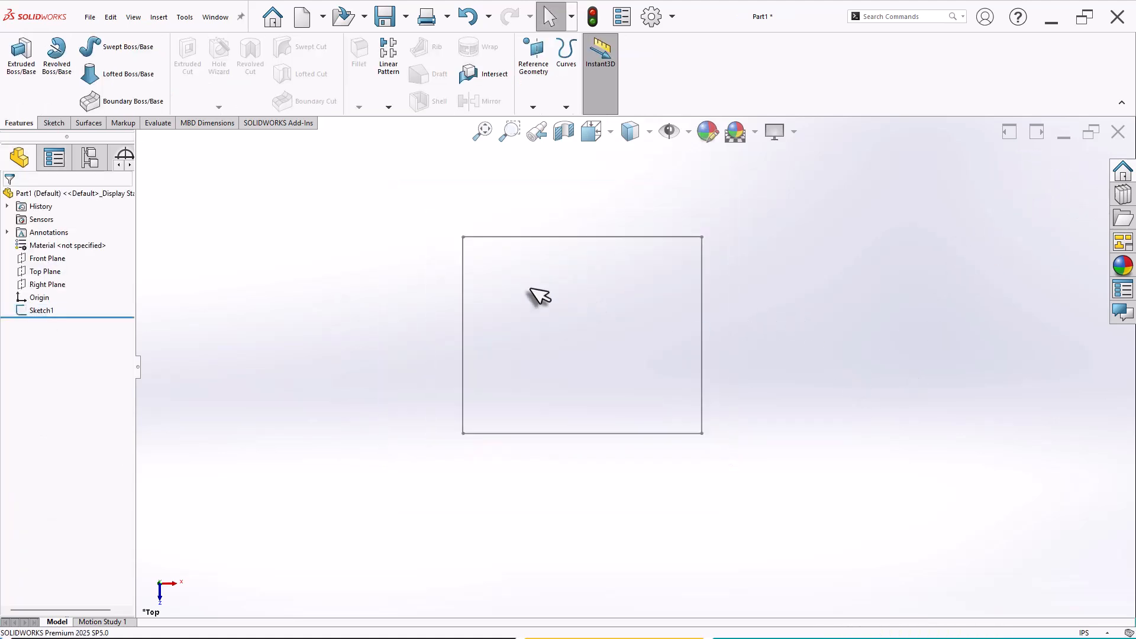
click(23, 66)
click(461, 348)
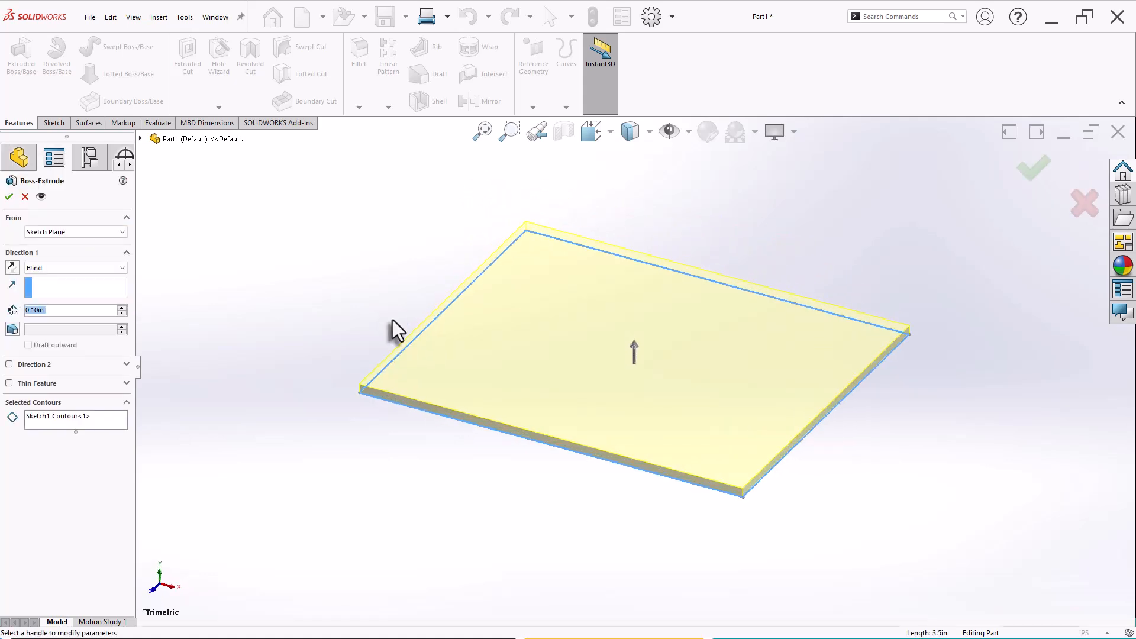
text(.75)
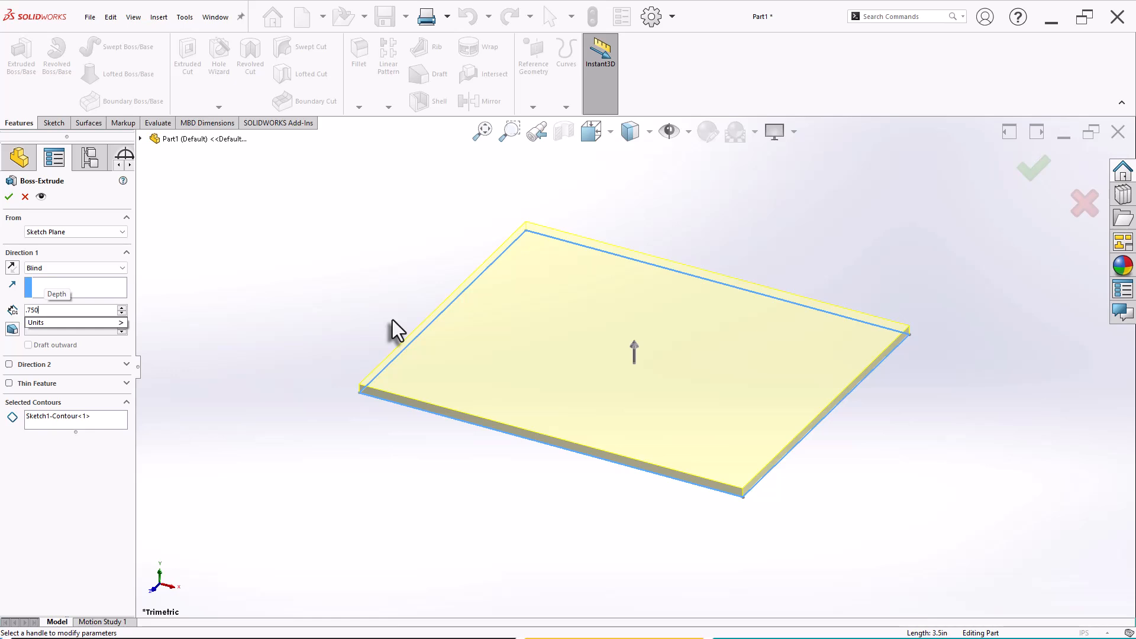
key(Return)
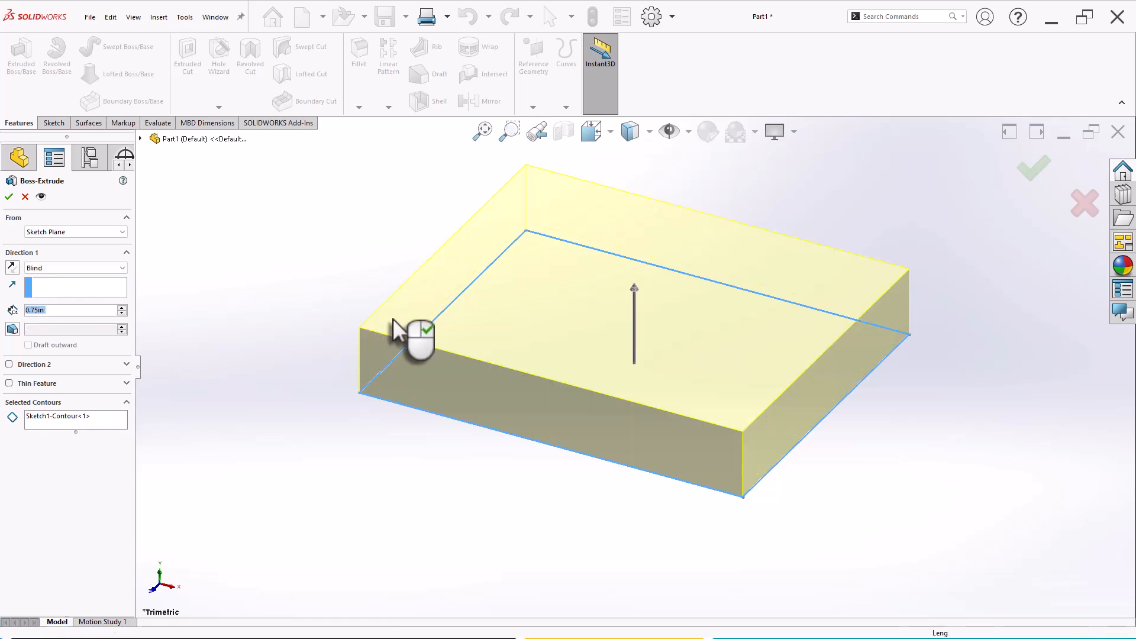
right_click(393, 319)
scroll(864, 386, up, 3)
scroll(817, 305, down, 1)
click(818, 304)
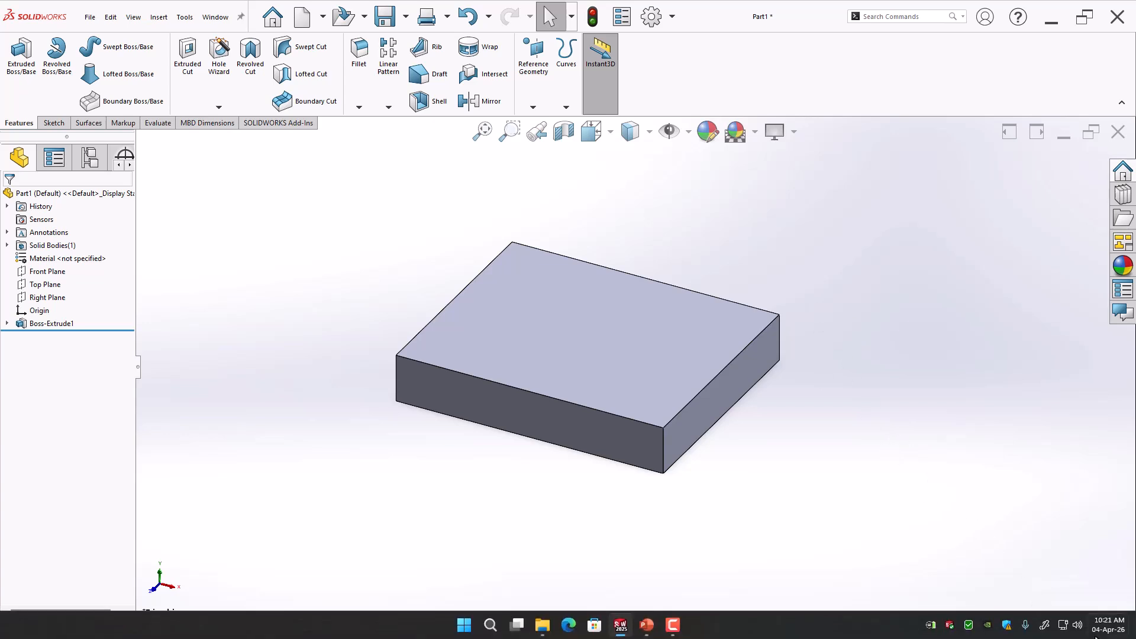
Set the precision of the document's inch length unit to three decimal places (.123).
click(1083, 633)
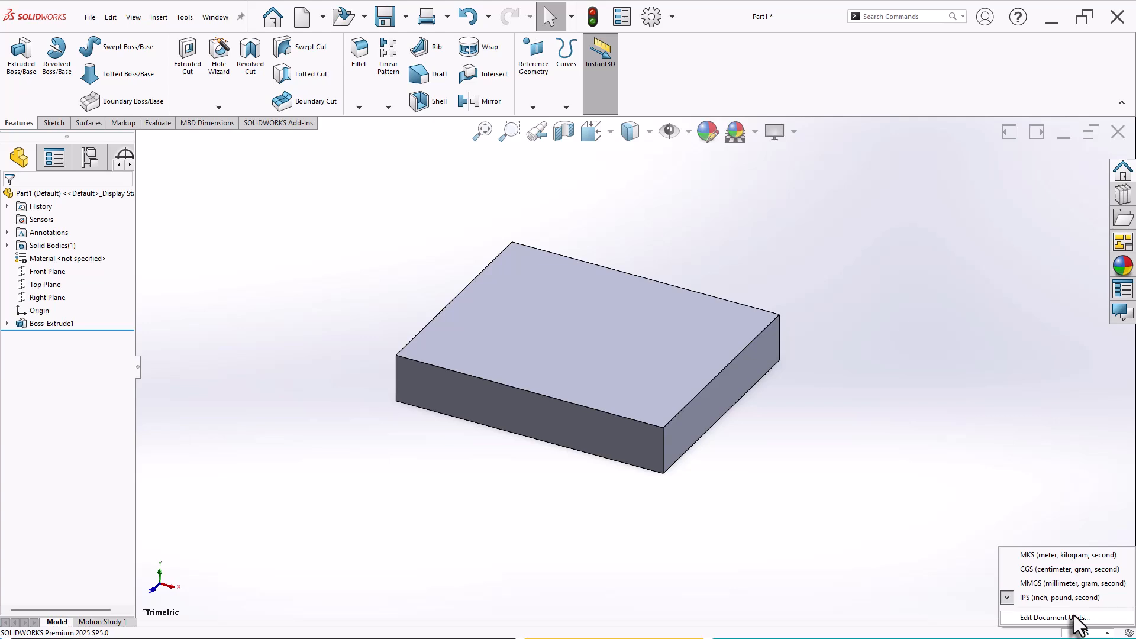
click(1054, 618)
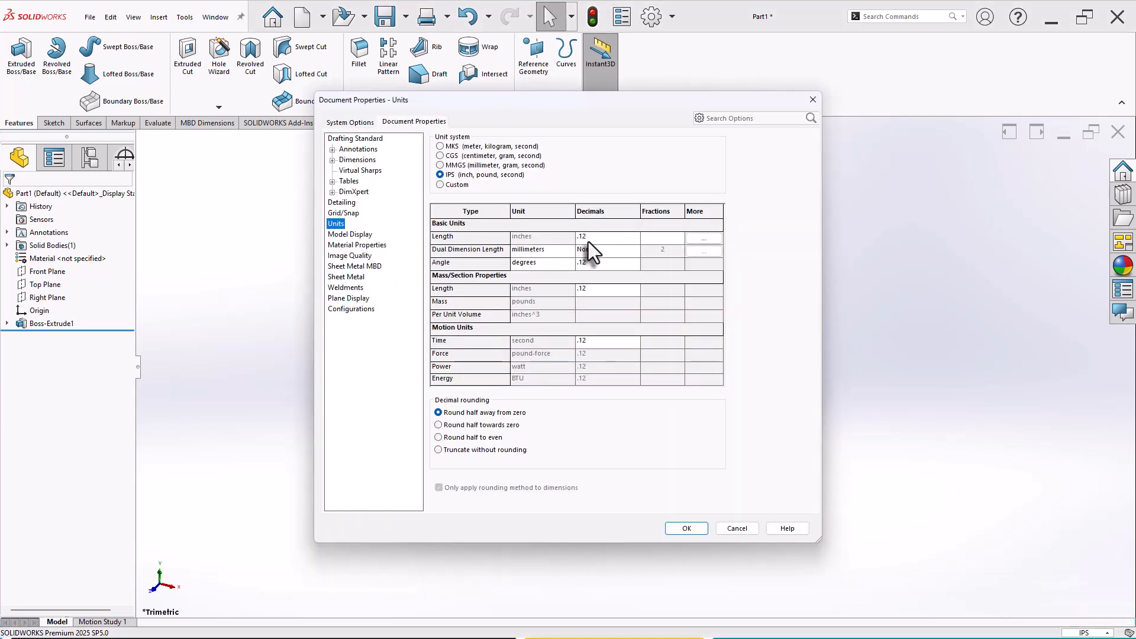
click(598, 237)
click(634, 236)
click(584, 258)
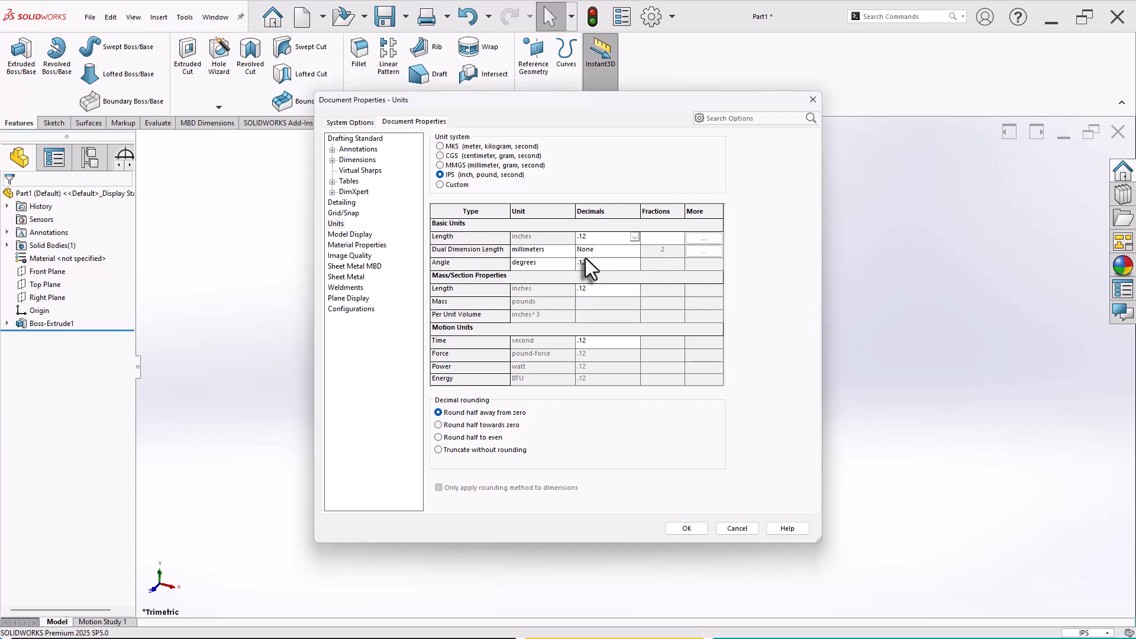
click(686, 528)
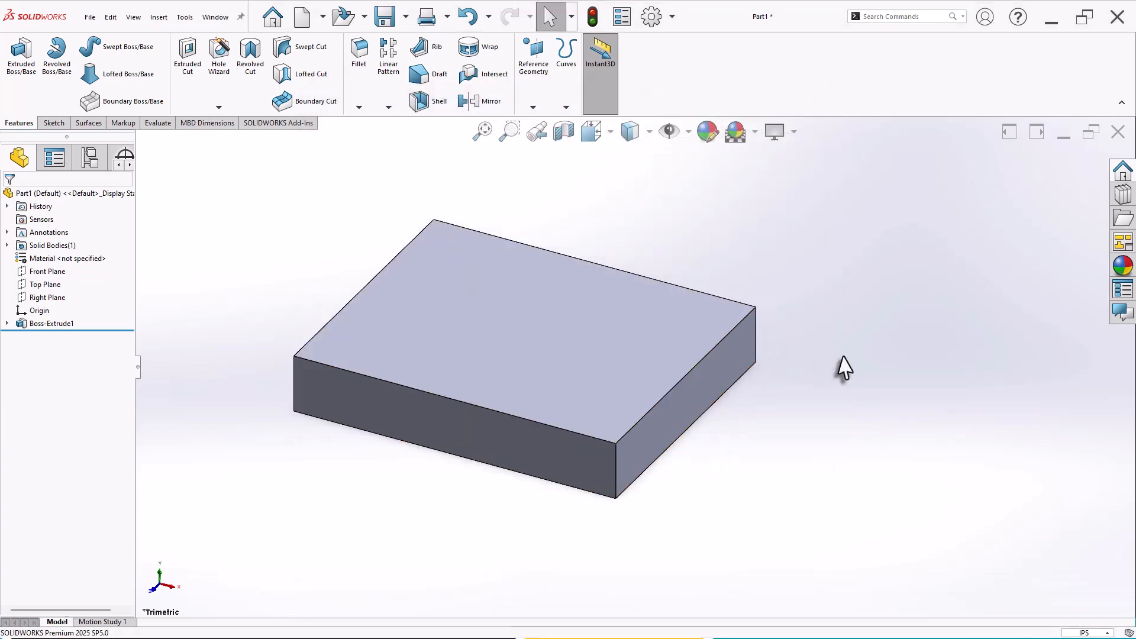
Edit the base plate's sketch to round all four corners with 0.25 in sketch fillets, and exit the sketch.
middle_drag(520, 331, 517, 380)
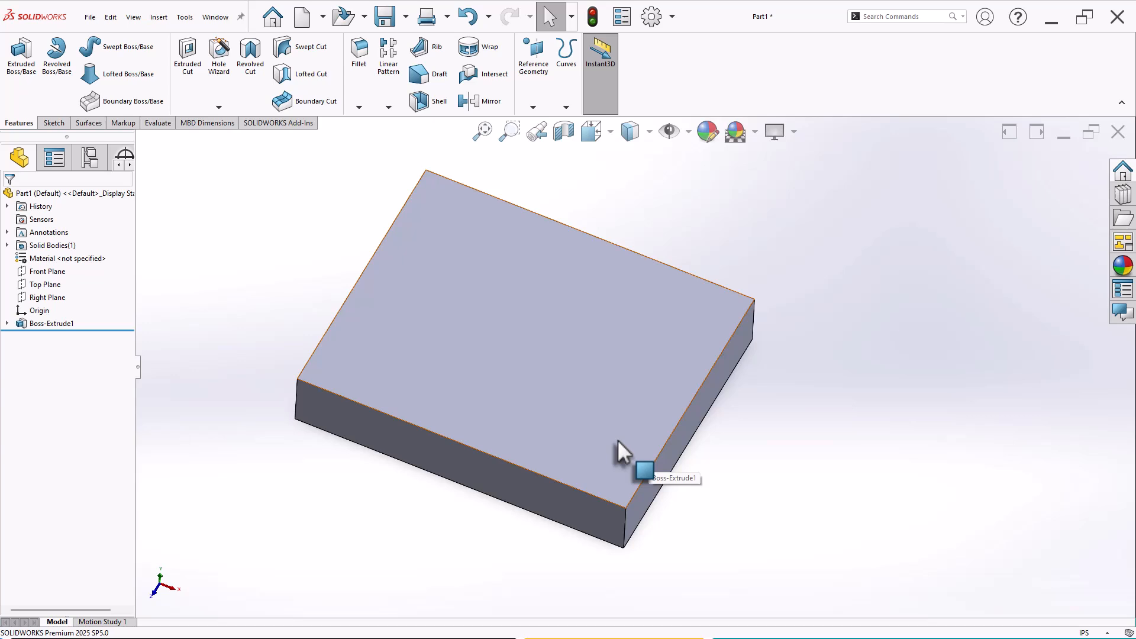
click(8, 324)
click(55, 336)
click(63, 304)
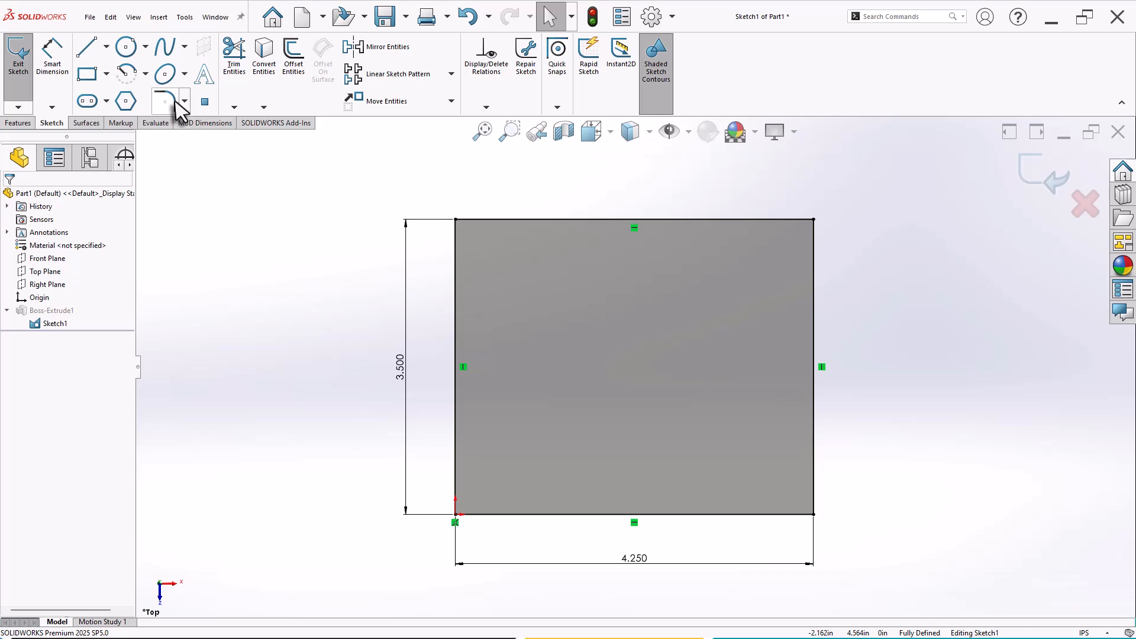
click(165, 102)
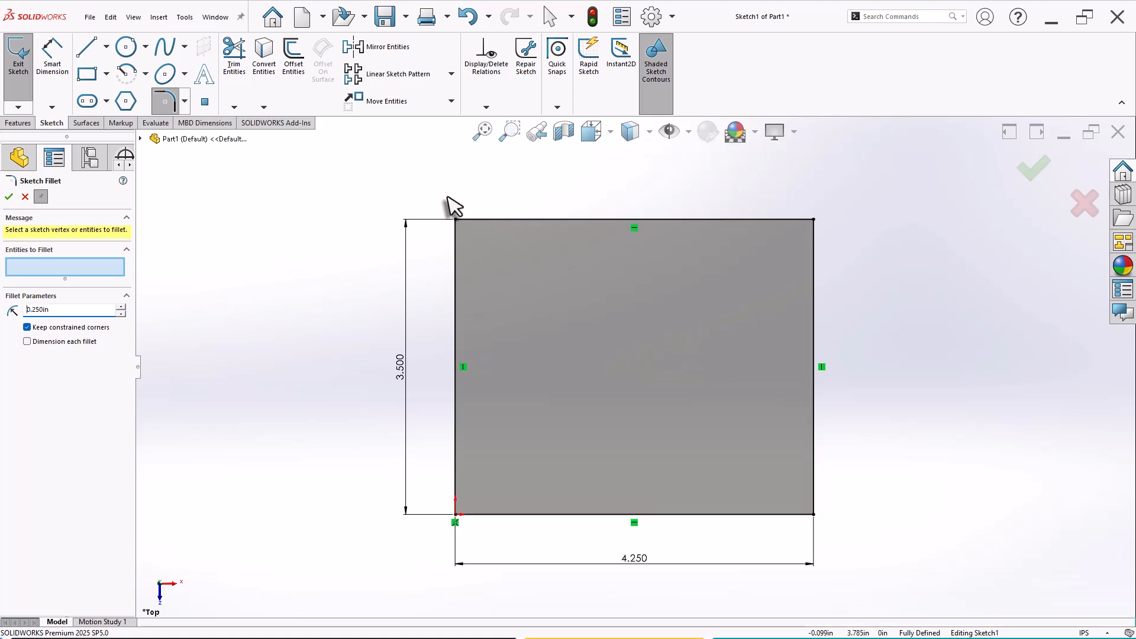
drag(431, 193, 839, 540)
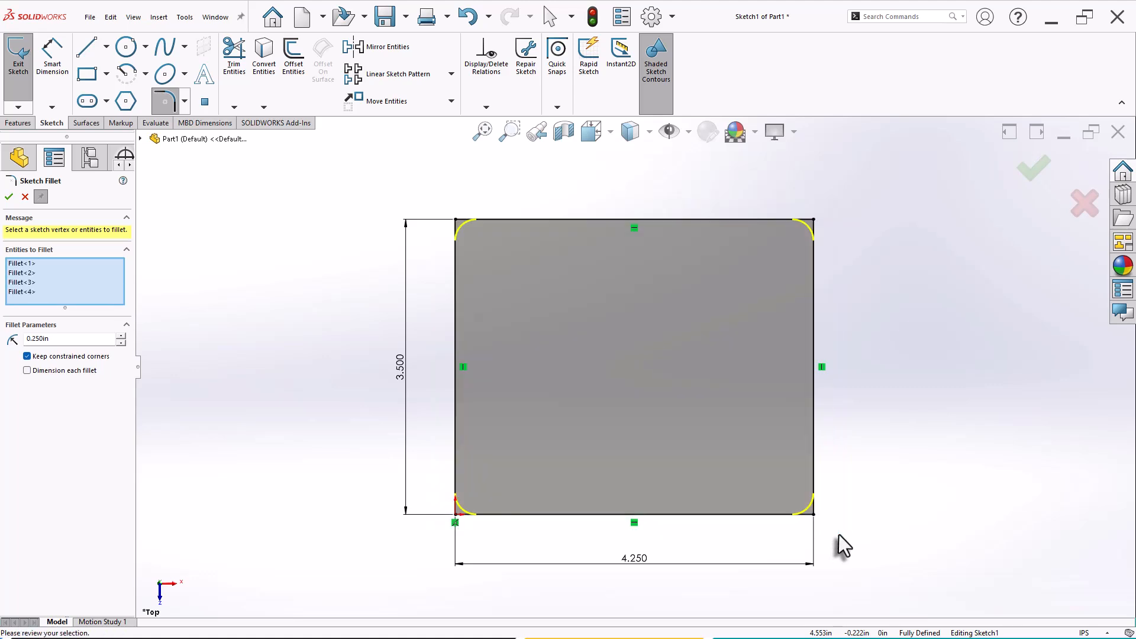
right_click(840, 537)
right_click(843, 540)
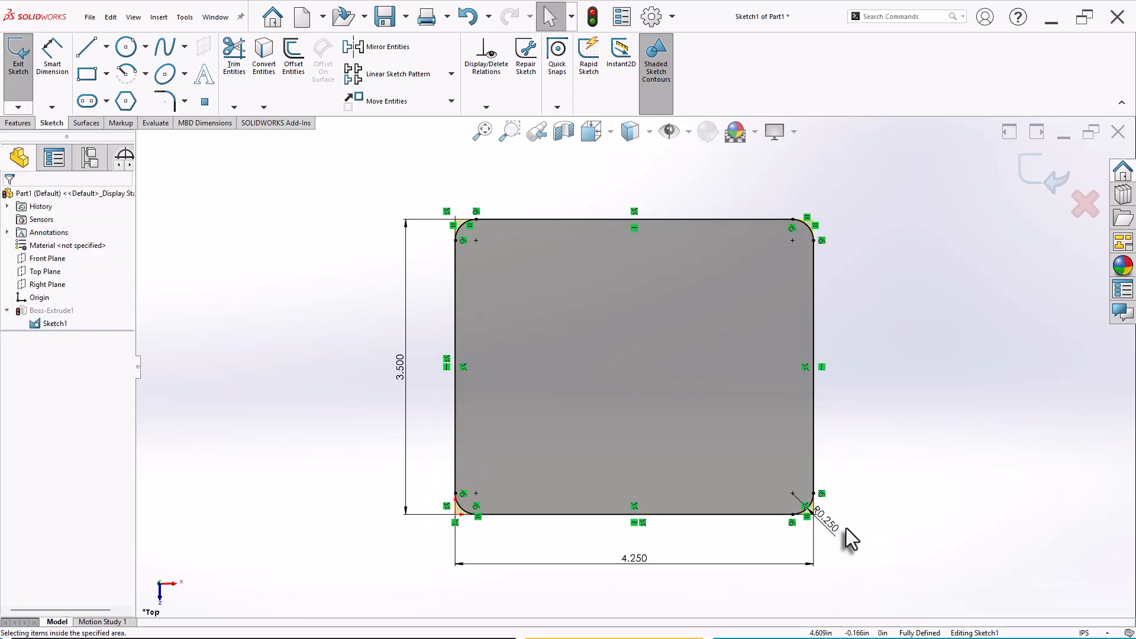
click(1034, 188)
Start a sketch on the plate's long front face and draw a short vertical centerline upward from the midpoint of its upper edge.
mouse_move(881, 476)
middle_down()
mouse_move(885, 352)
mouse_move(938, 360)
mouse_move(885, 402)
mouse_move(865, 375)
mouse_move(831, 380)
middle_up()
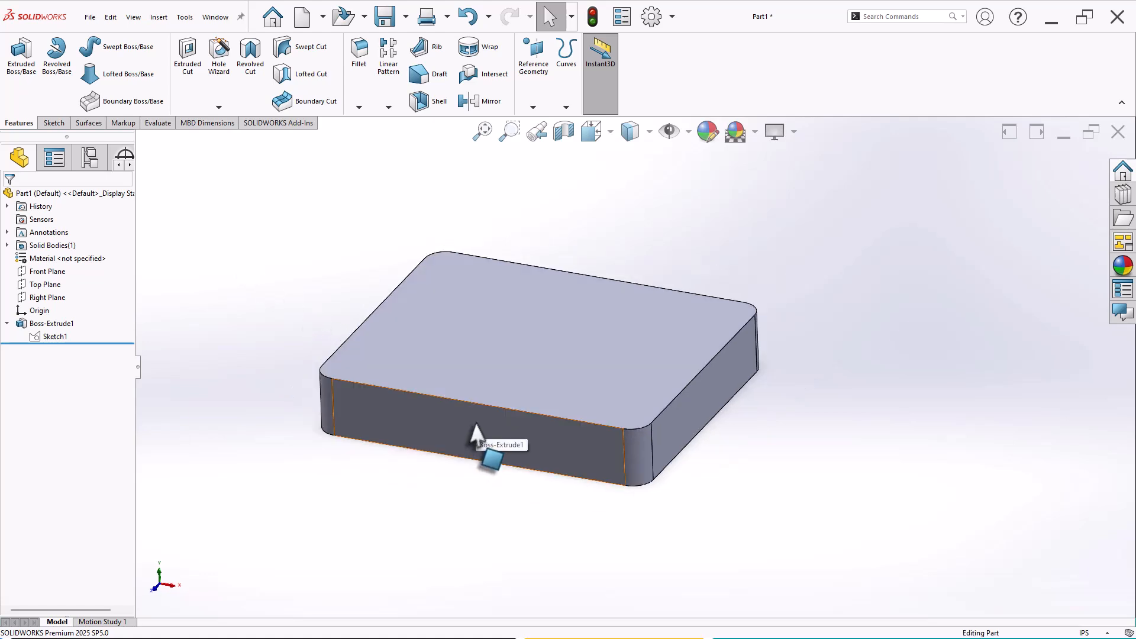
click(476, 422)
click(530, 385)
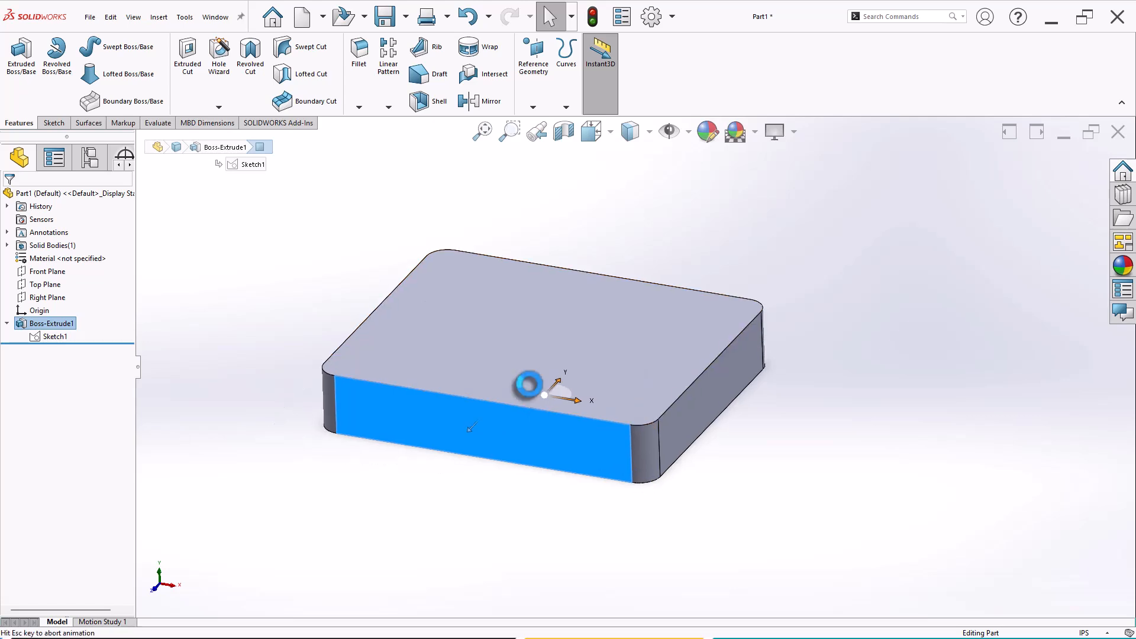
scroll(850, 231, down, 1)
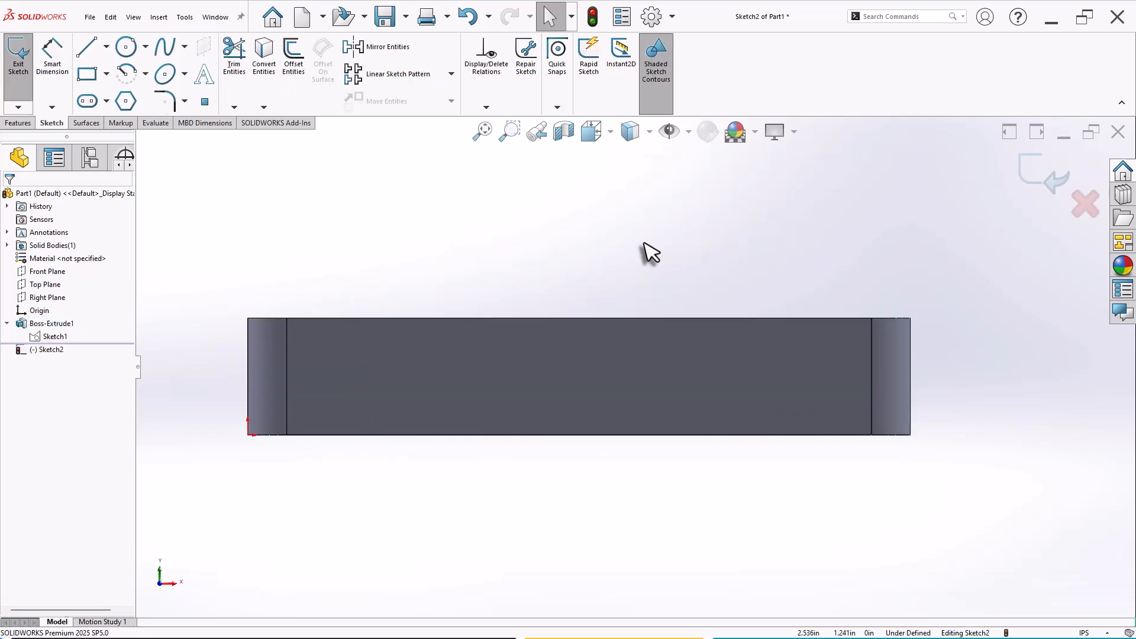
click(106, 46)
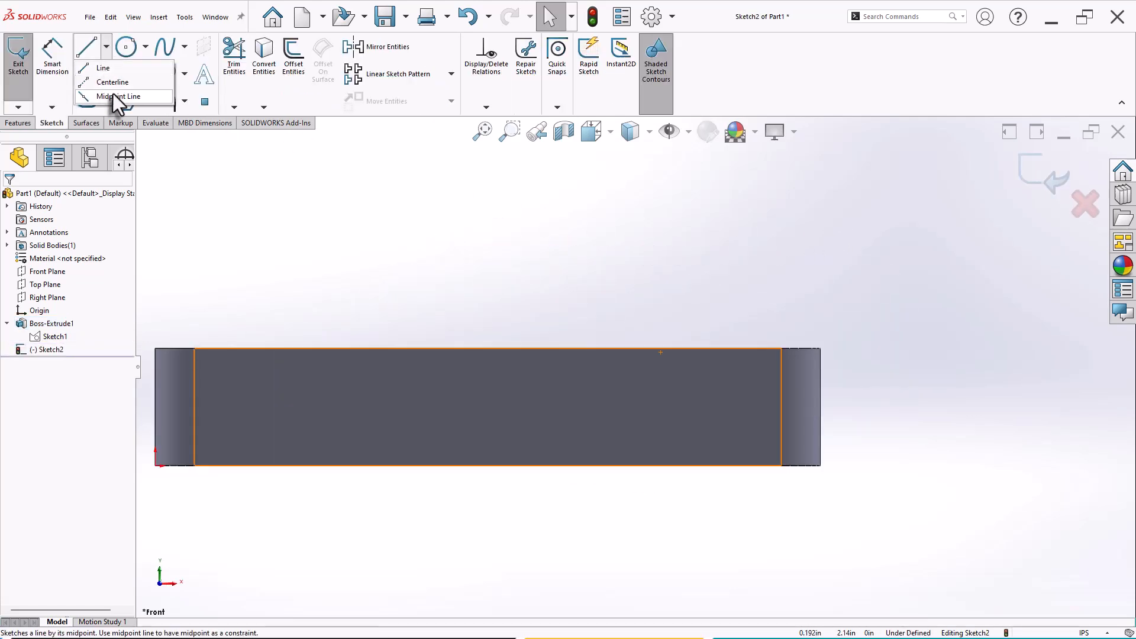
click(113, 81)
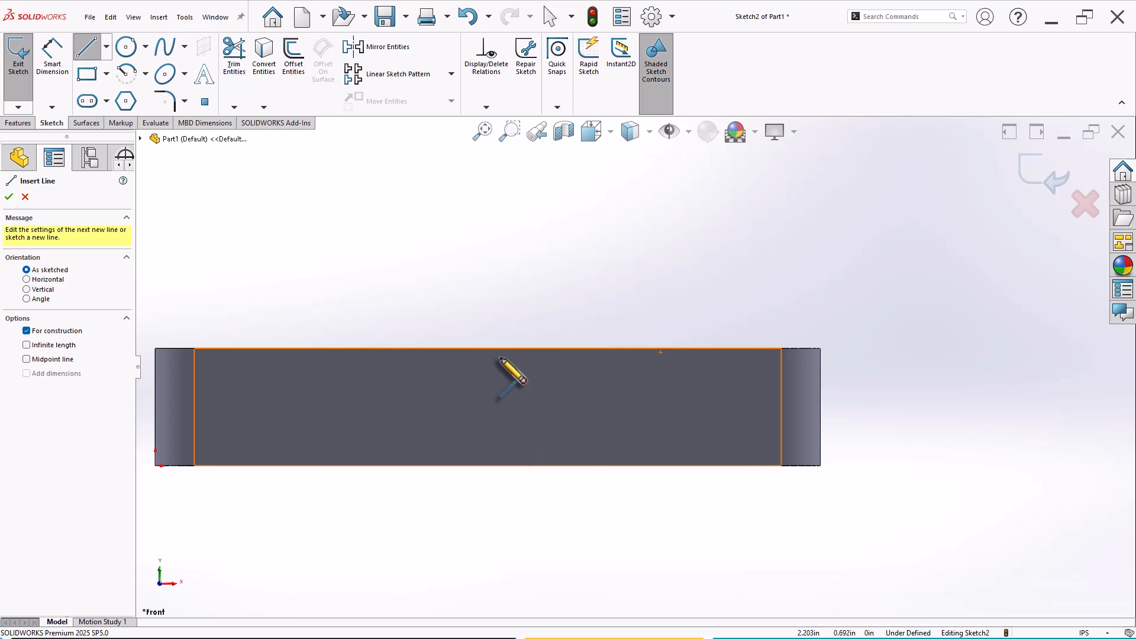
click(486, 348)
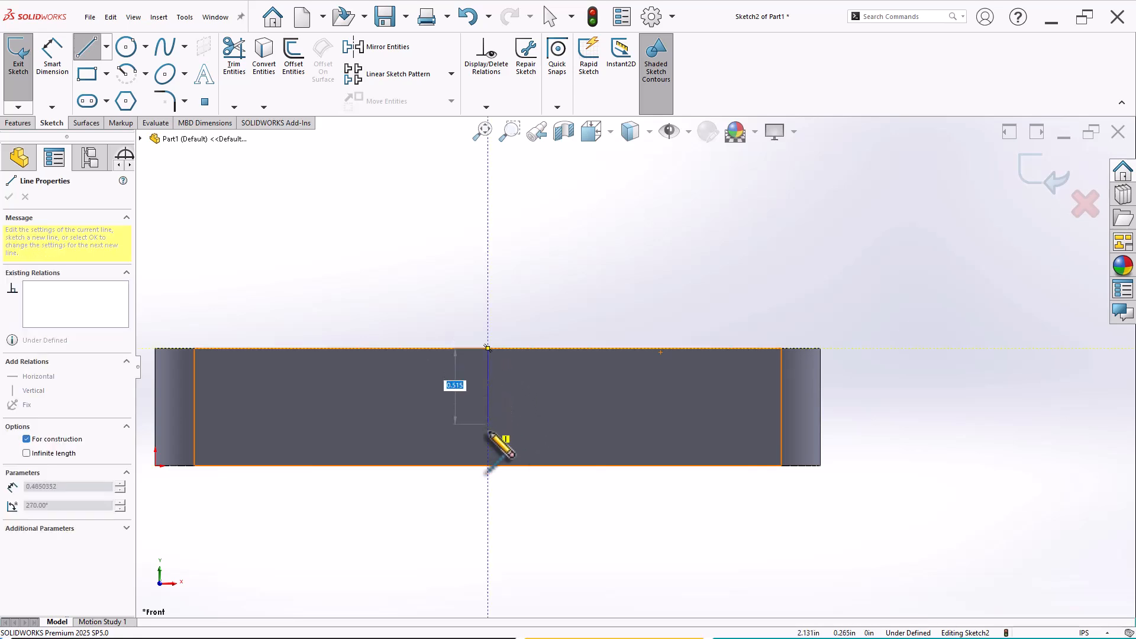
click(487, 276)
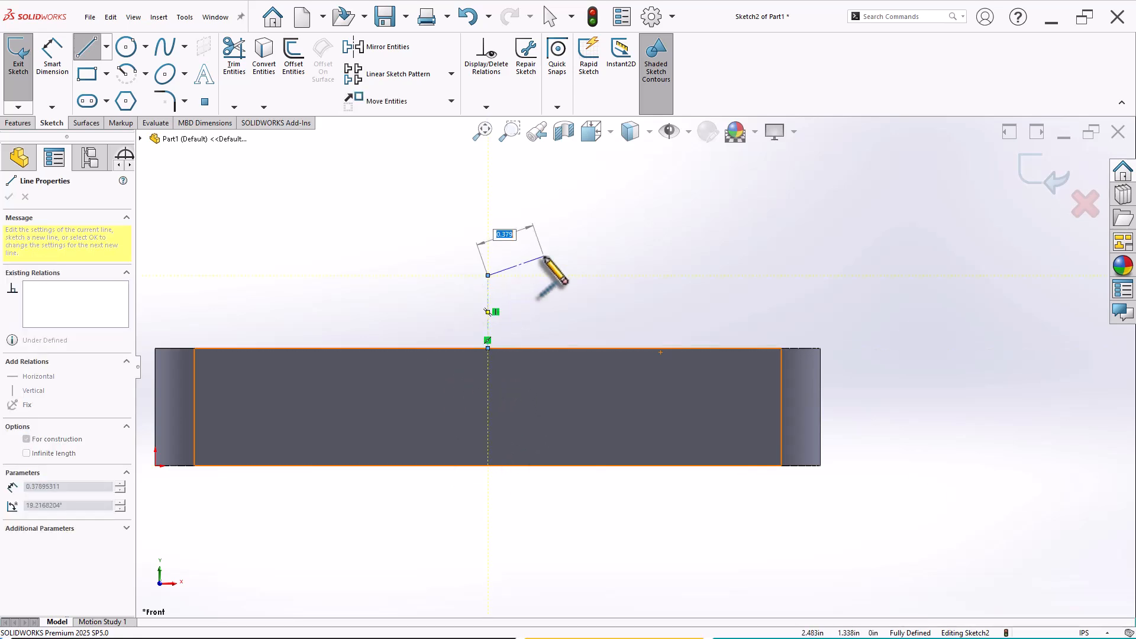
key(Escape)
Sketch a corner rectangle about 0.8 in wide and 1.09 in high, standing on the plate's upper edge around the centerline.
click(87, 73)
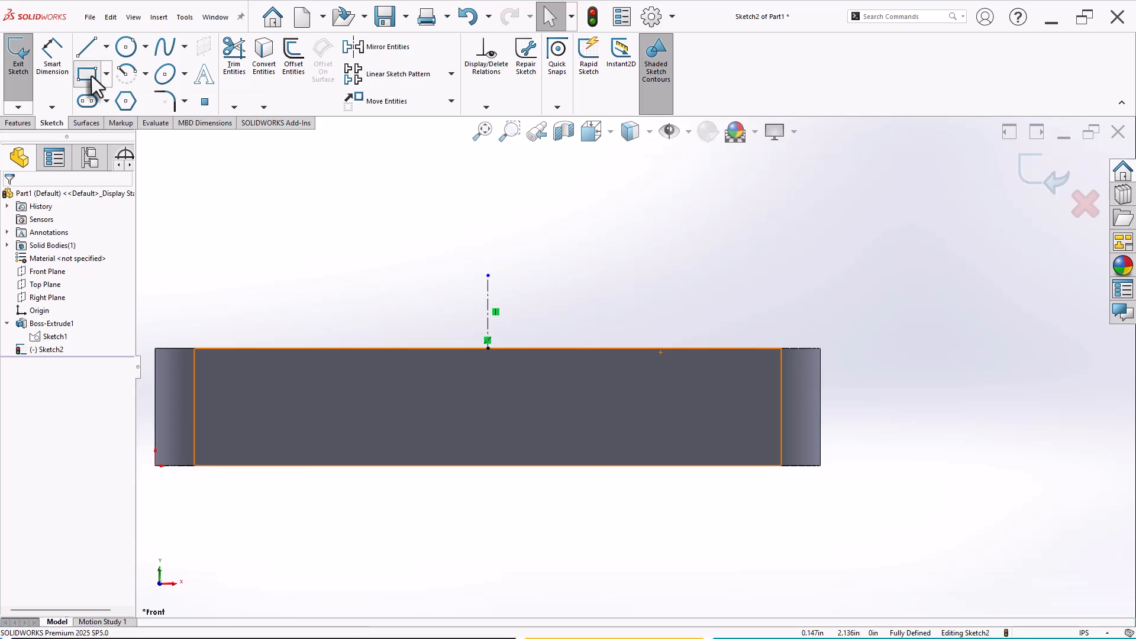
click(427, 349)
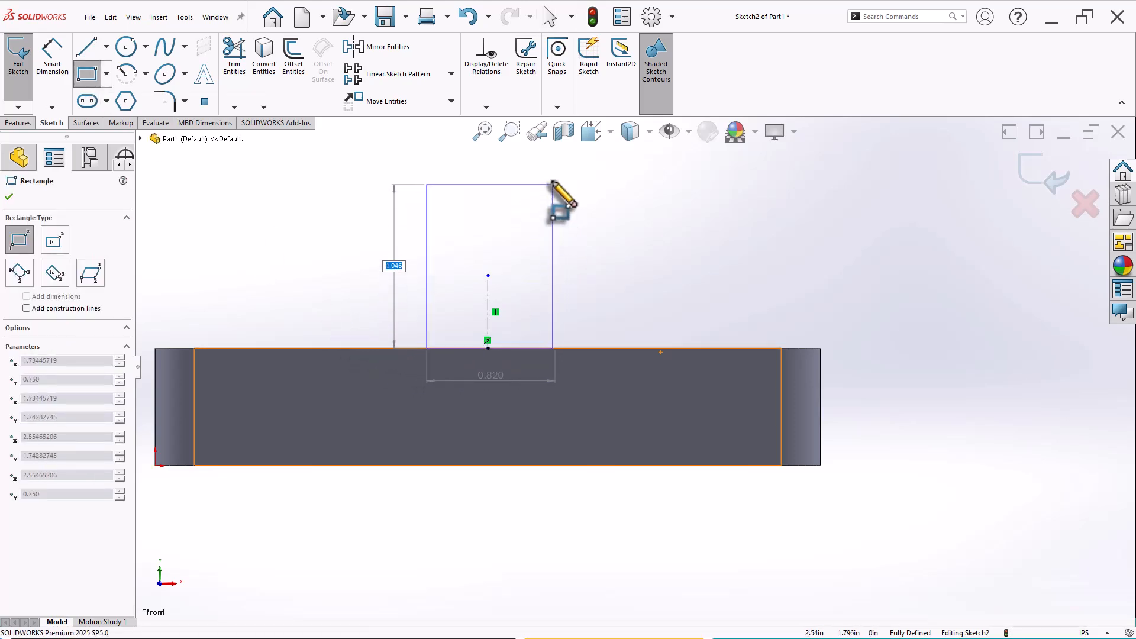
click(550, 177)
right_click(604, 216)
click(605, 219)
Make the rectangle's two vertical sides symmetric about the centerline.
scroll(623, 230, down, 2)
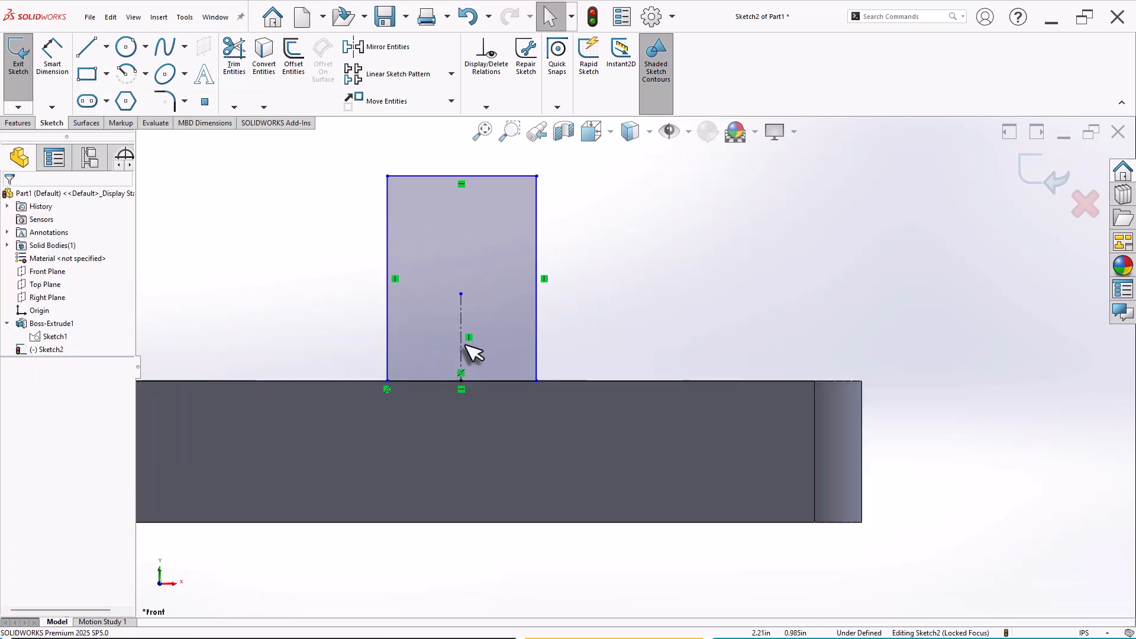
click(388, 367)
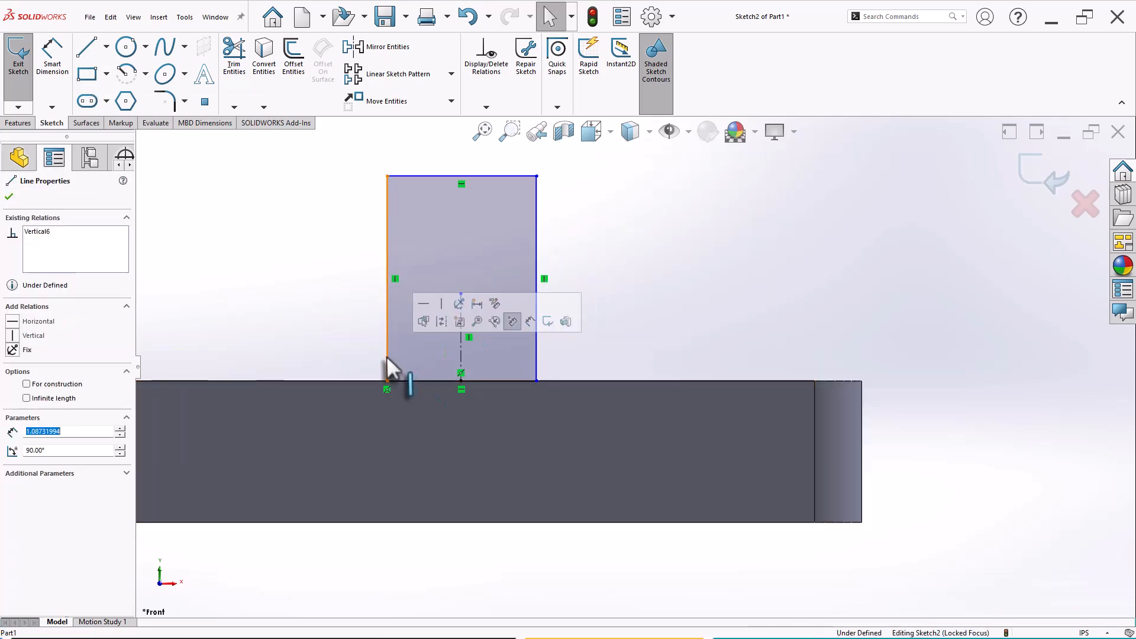
ctrl+click(462, 354)
ctrl+click(535, 349)
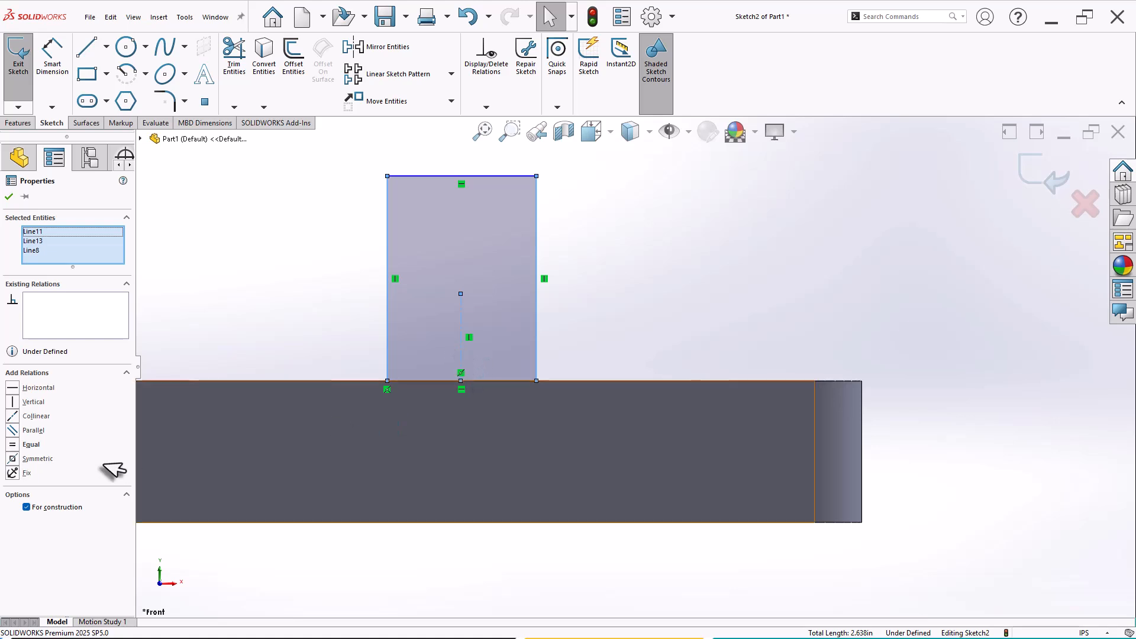
click(13, 459)
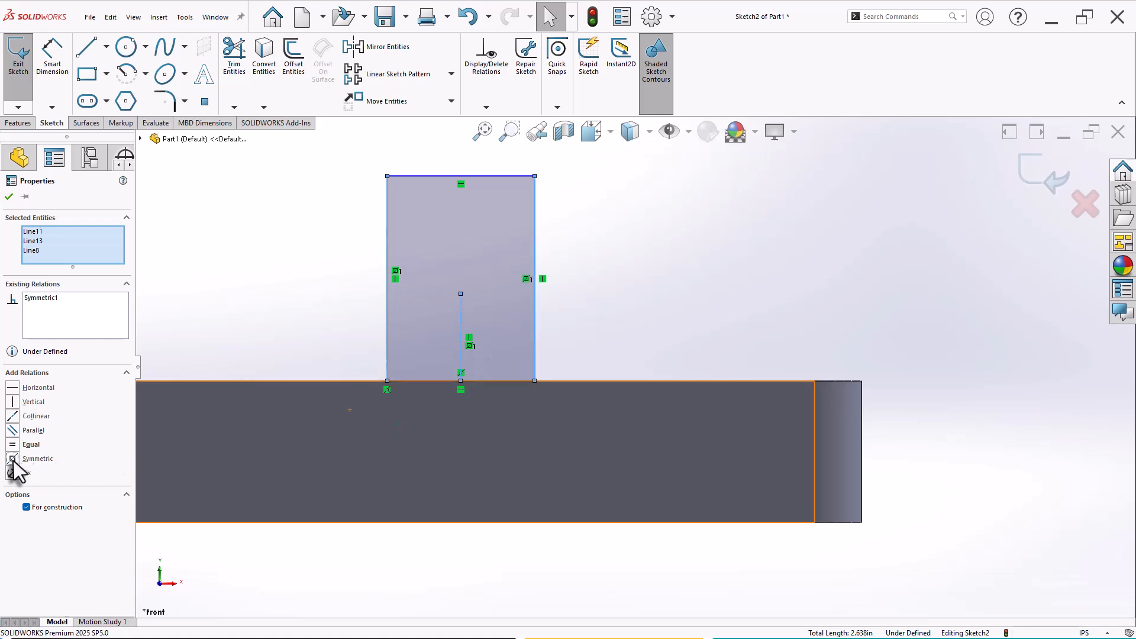
click(281, 323)
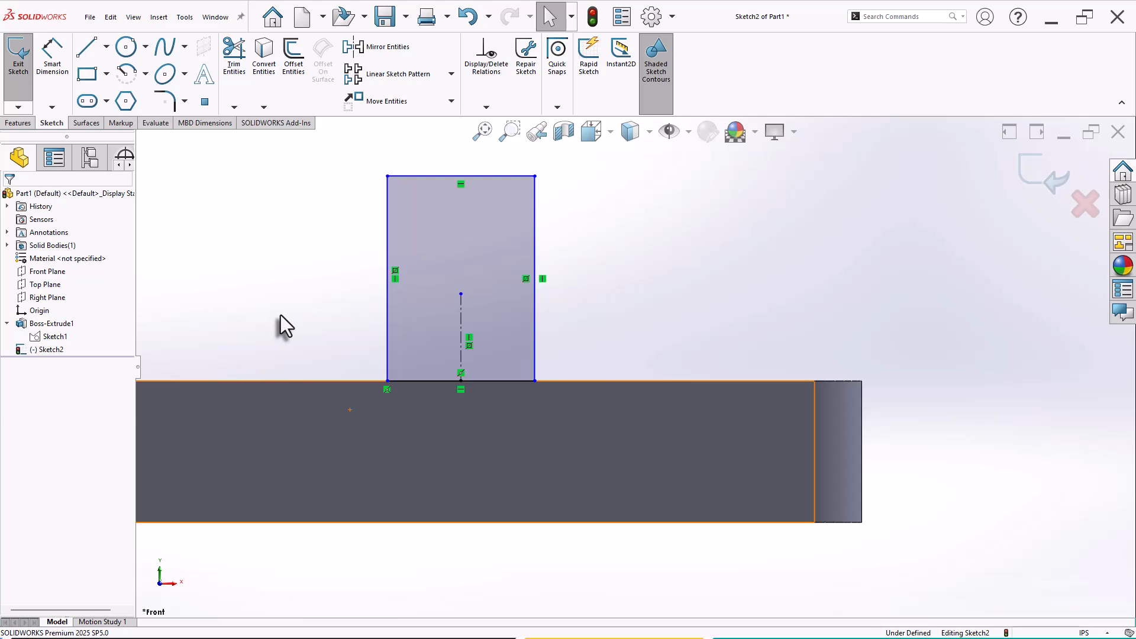
Dimension the height from the plate's lower edge to the rectangle's upper line as 4.250 in.
scroll(602, 419, up, 1)
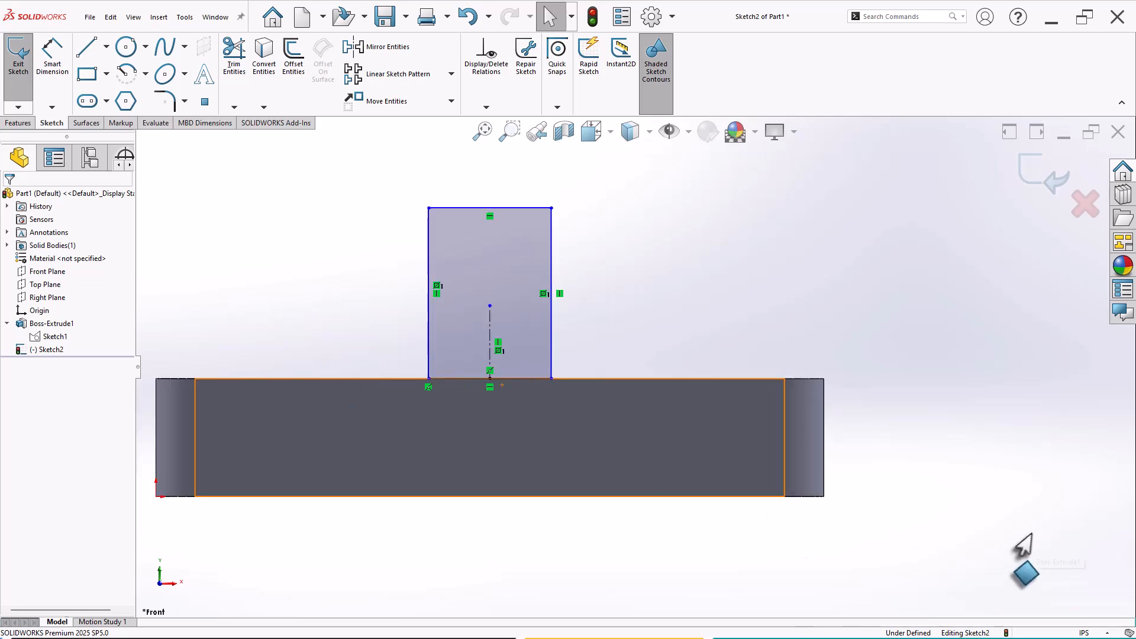
right_drag(978, 517, 985, 399)
click(554, 495)
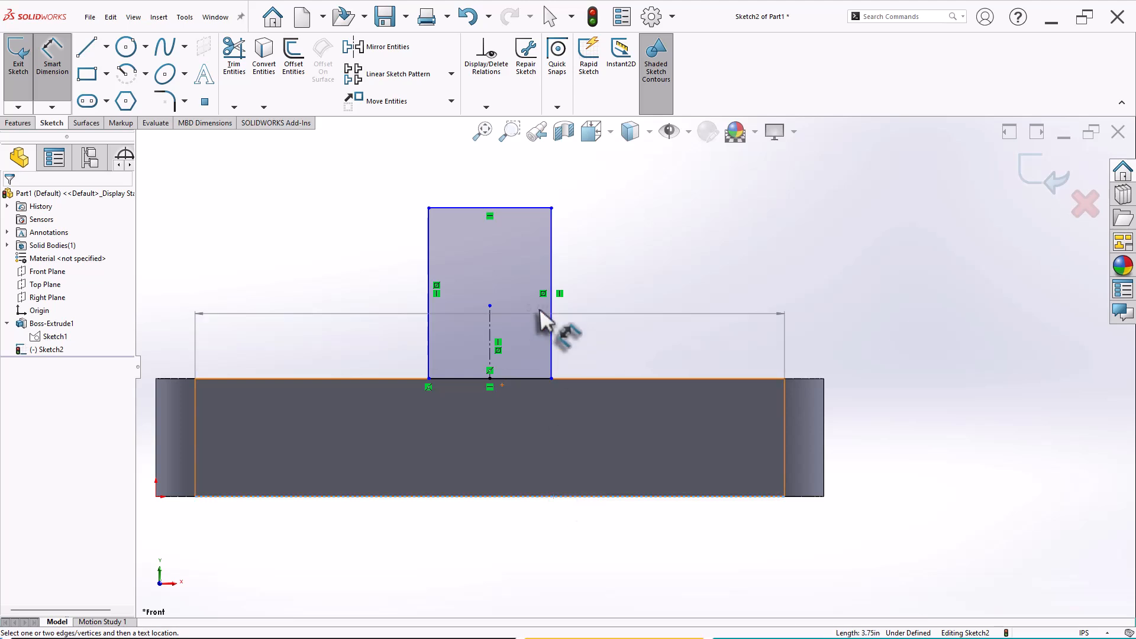
click(552, 208)
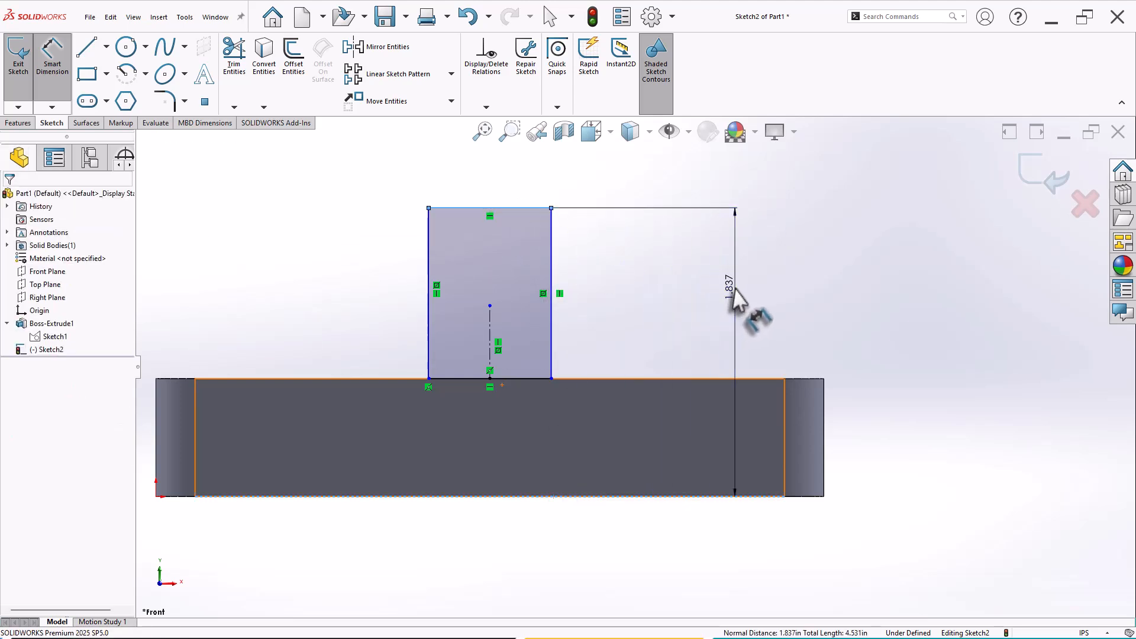
click(736, 294)
text(4.2)
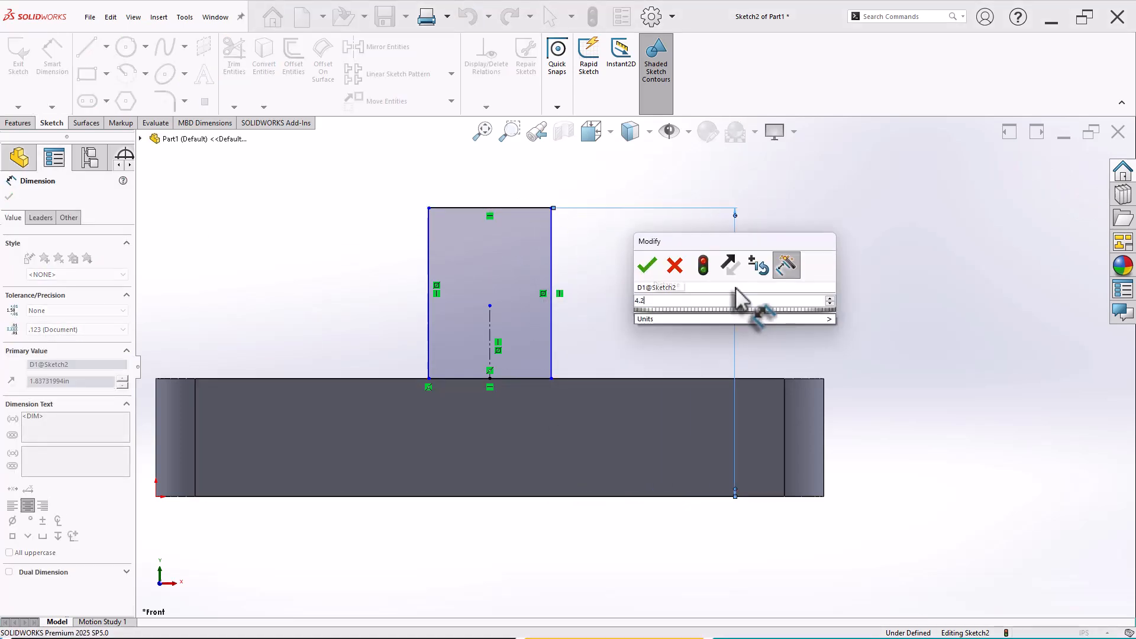
text(50)
key(Return)
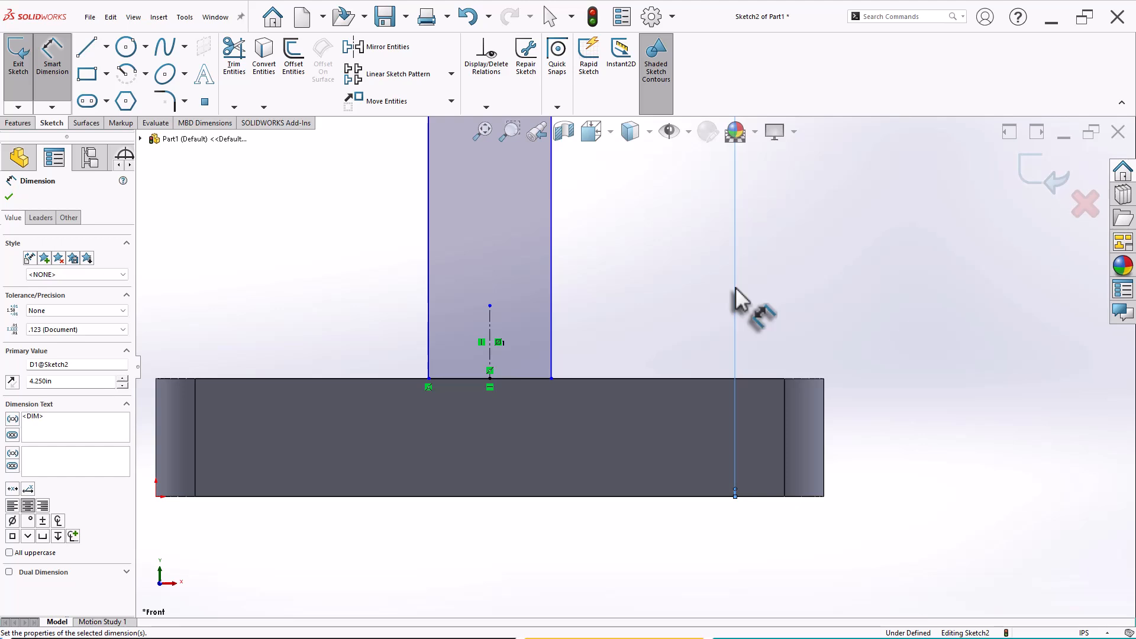
Dimension the rectangle's width as 1.750 in.
click(518, 381)
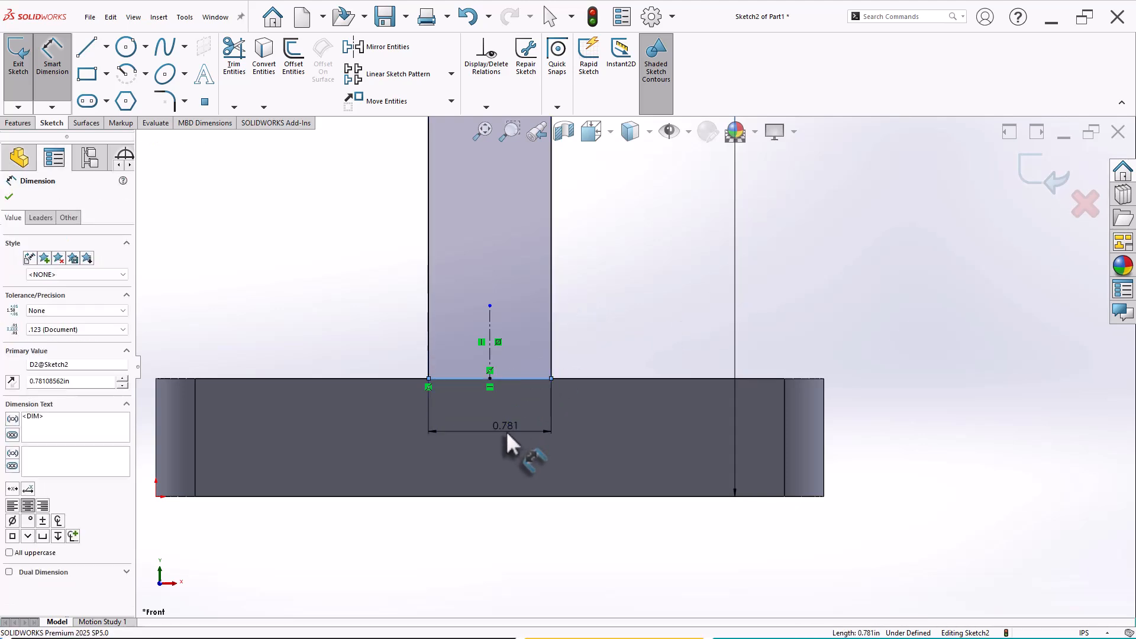
click(507, 432)
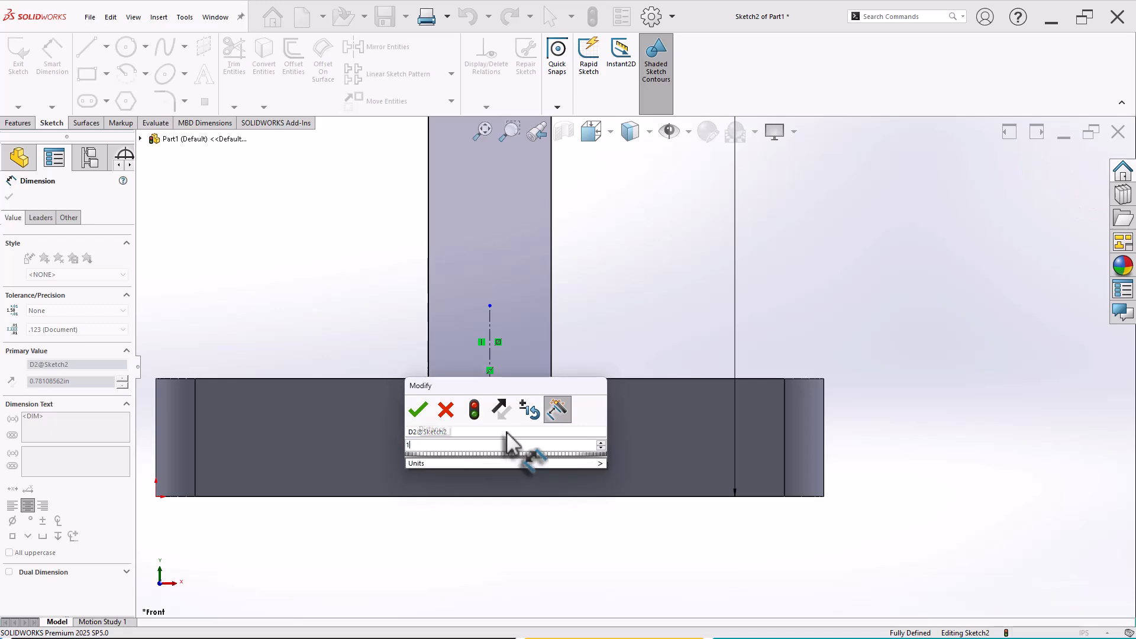
text(1.750)
key(Return)
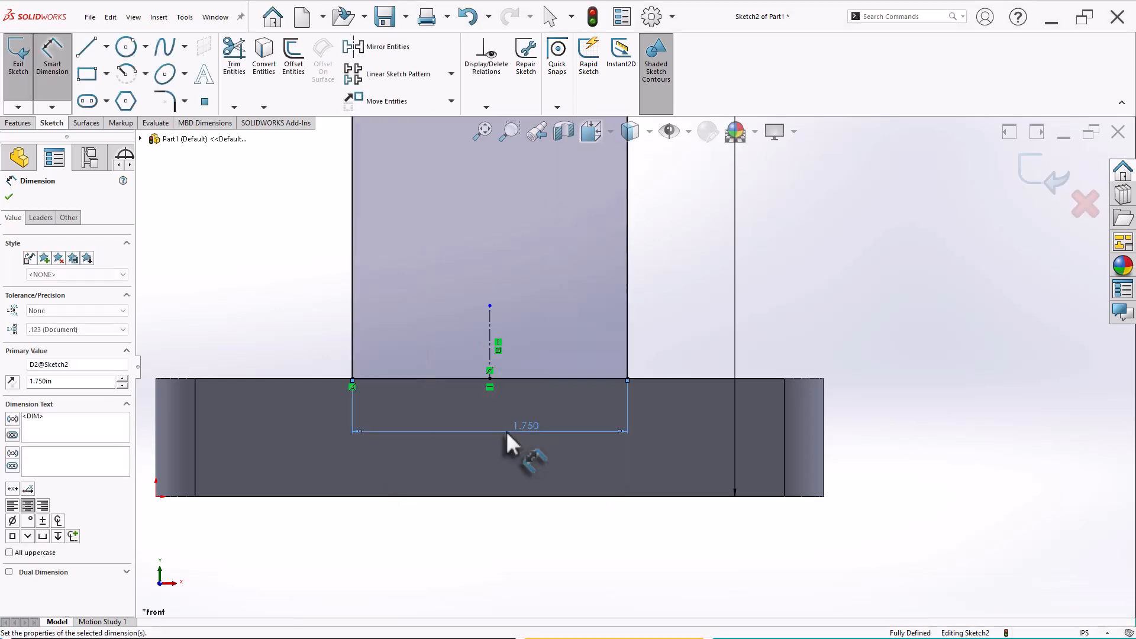
Extrude the rectangle sketch 0.5 in with the direction reversed, so the upright stands over the base plate.
scroll(506, 431, up, 6)
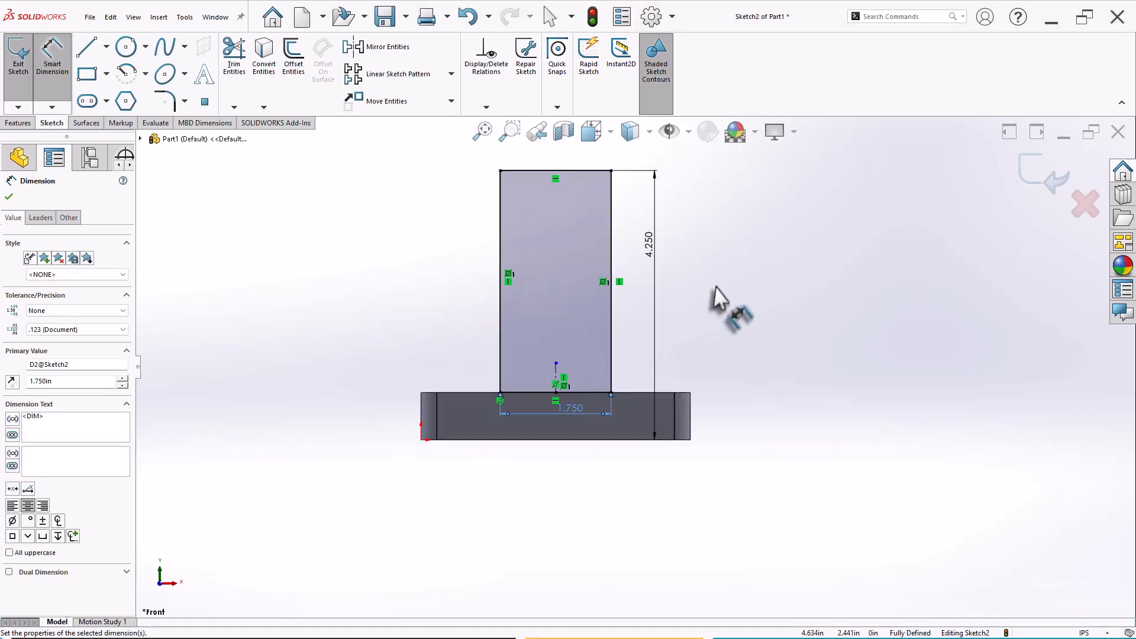
middle_drag(768, 325, 729, 419)
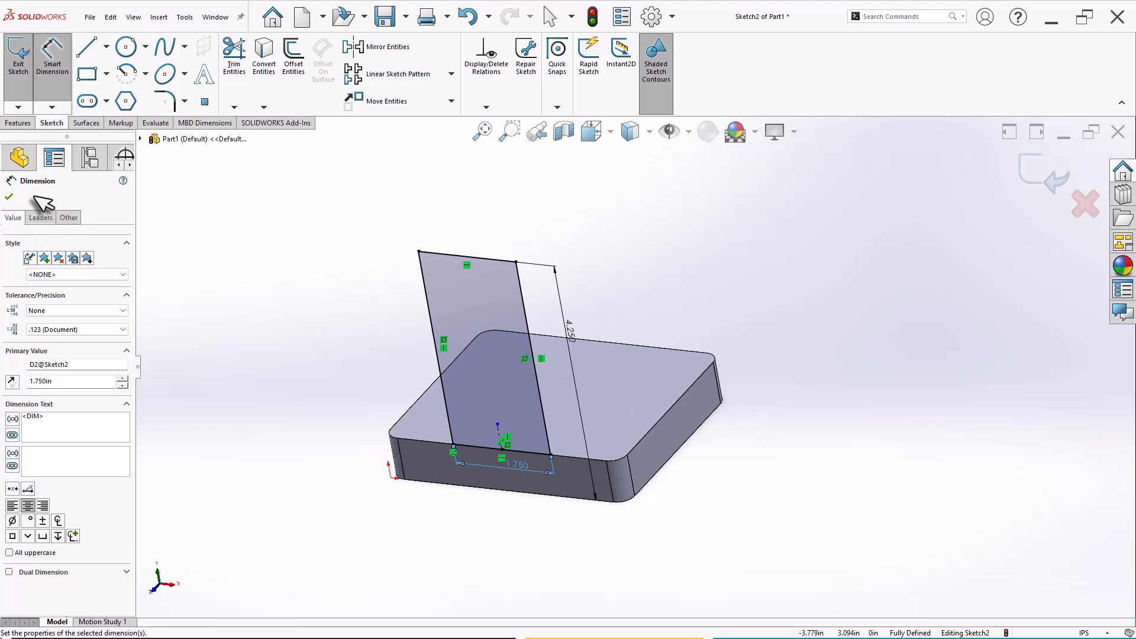
click(19, 122)
click(23, 83)
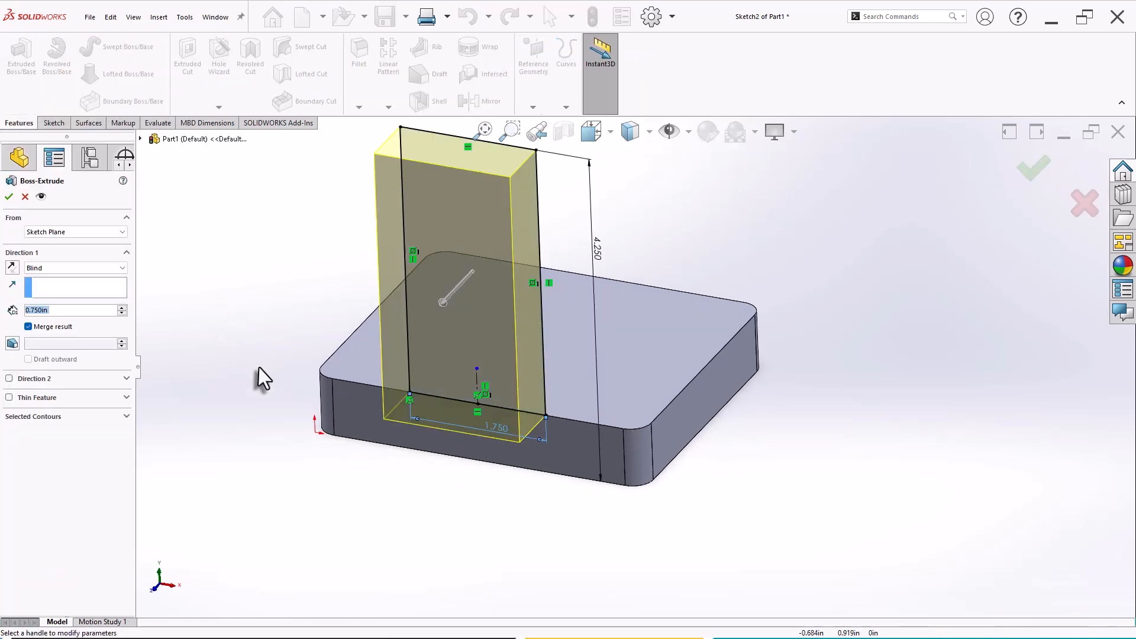
click(12, 267)
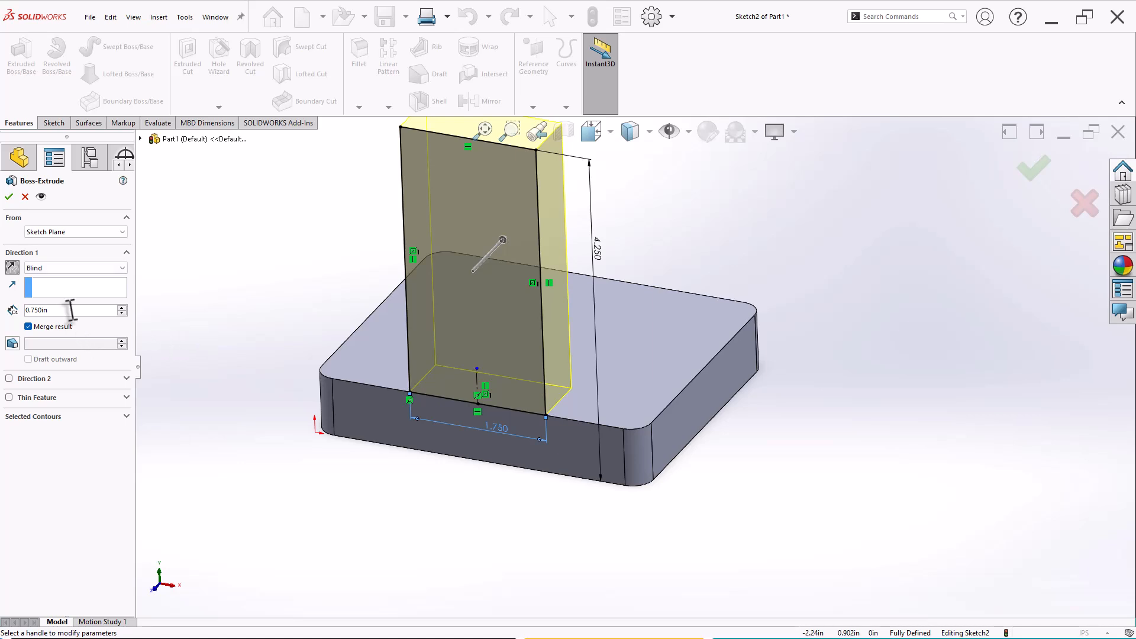
drag(68, 309, 3, 309)
text(.5)
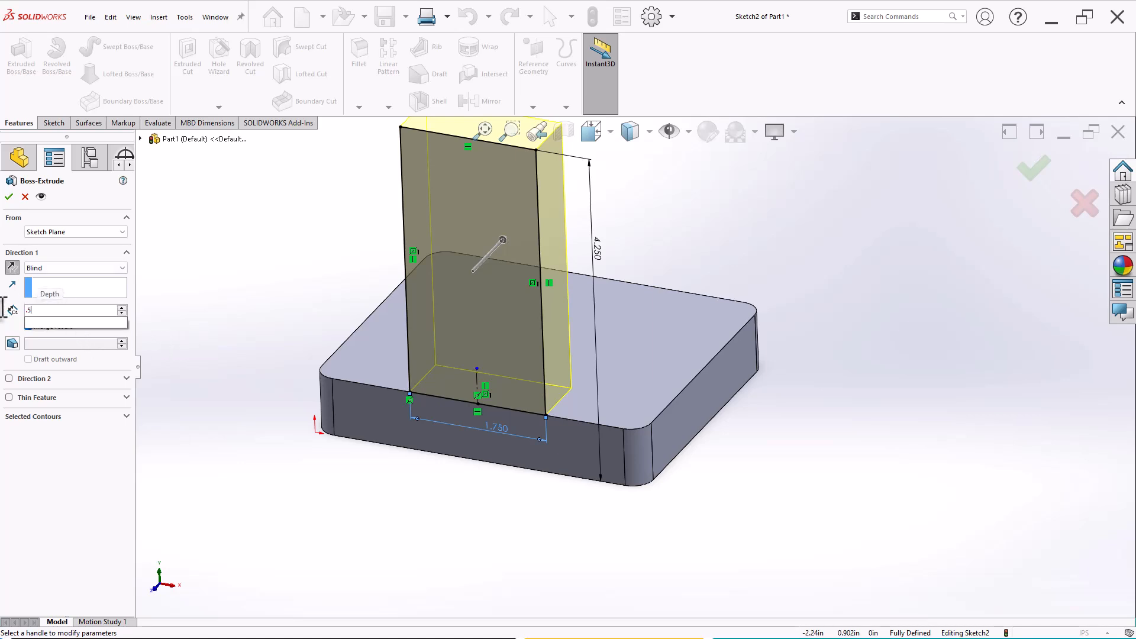
key(Return)
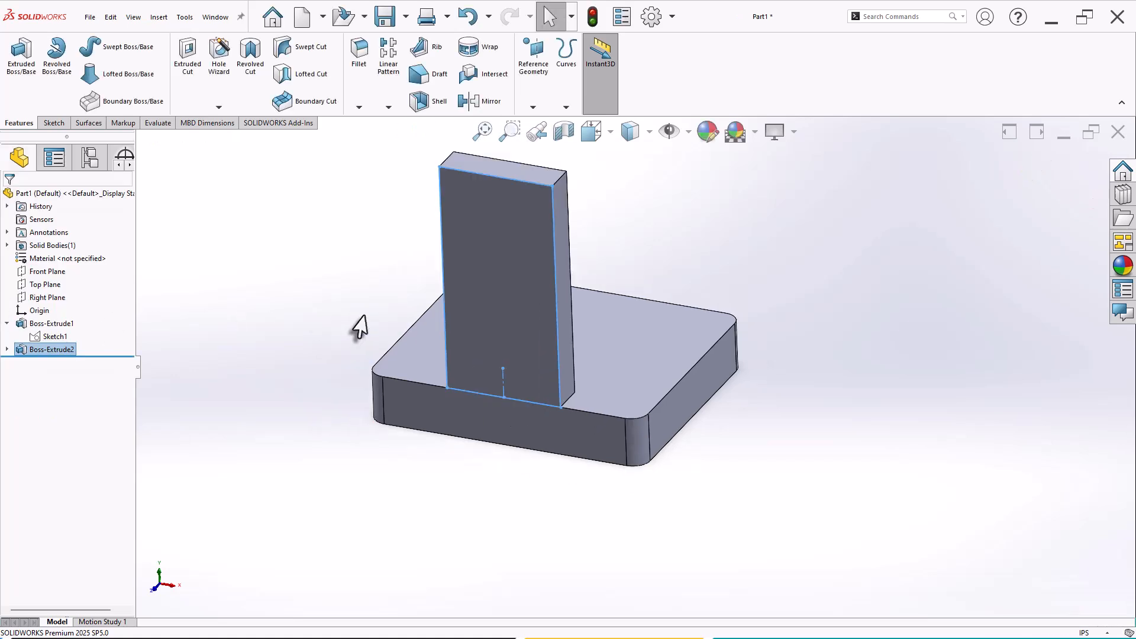
Sketch a circle on the upright's inner face, centred on the upper edge's midpoint and reaching the corner.
middle_drag(715, 241, 556, 340)
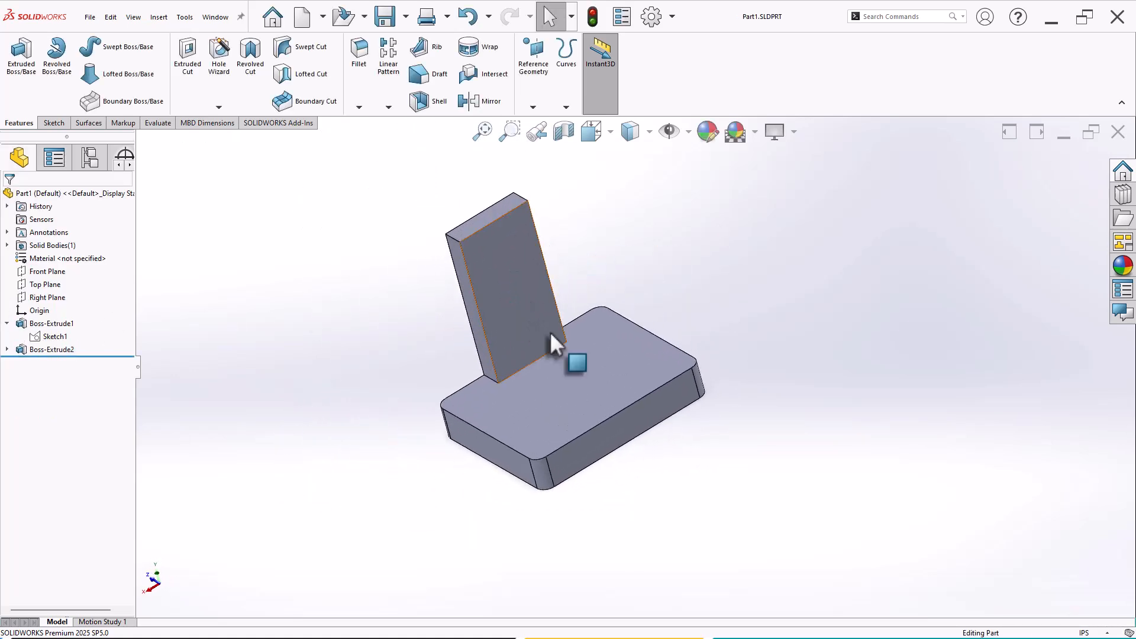
scroll(533, 263, down, 3)
click(515, 254)
click(566, 215)
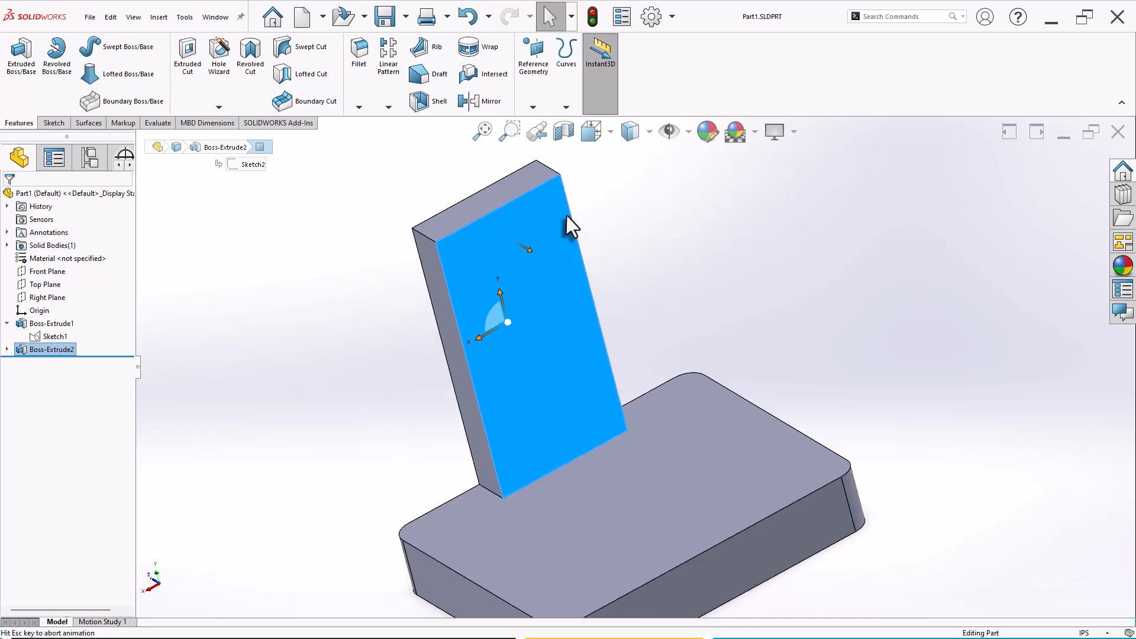
scroll(851, 264, down, 3)
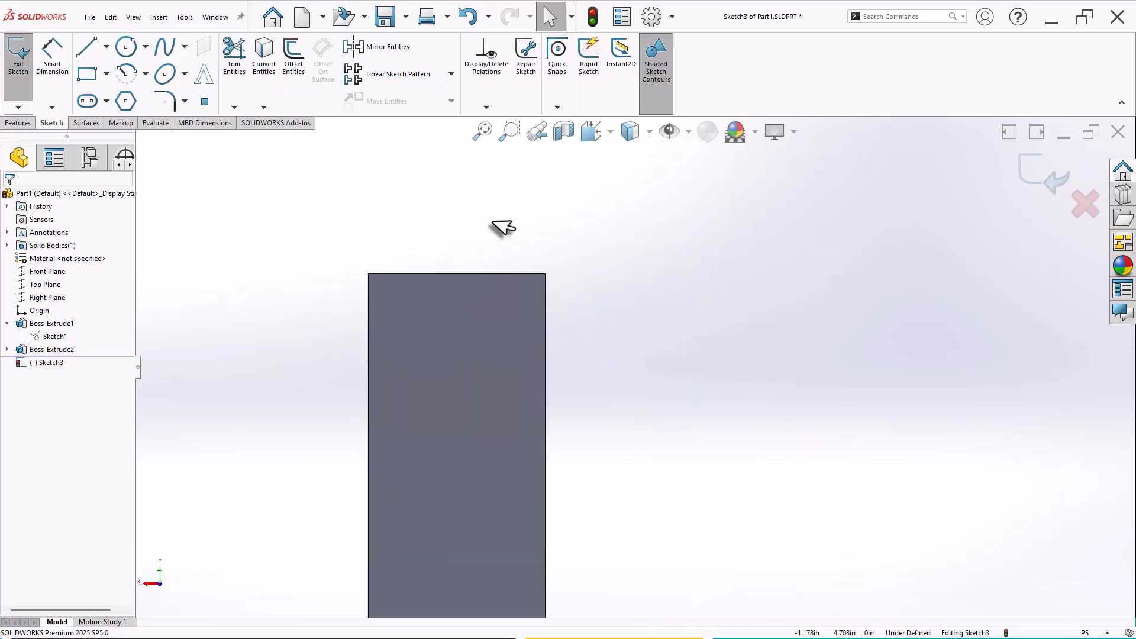
click(456, 274)
click(545, 274)
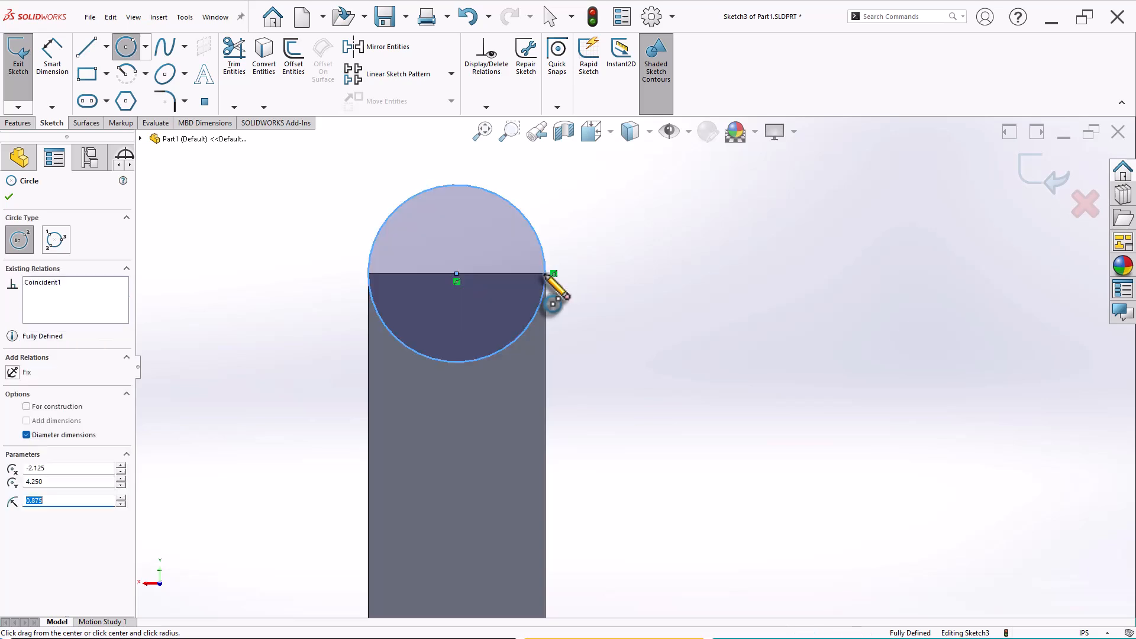
right_click(631, 220)
click(655, 230)
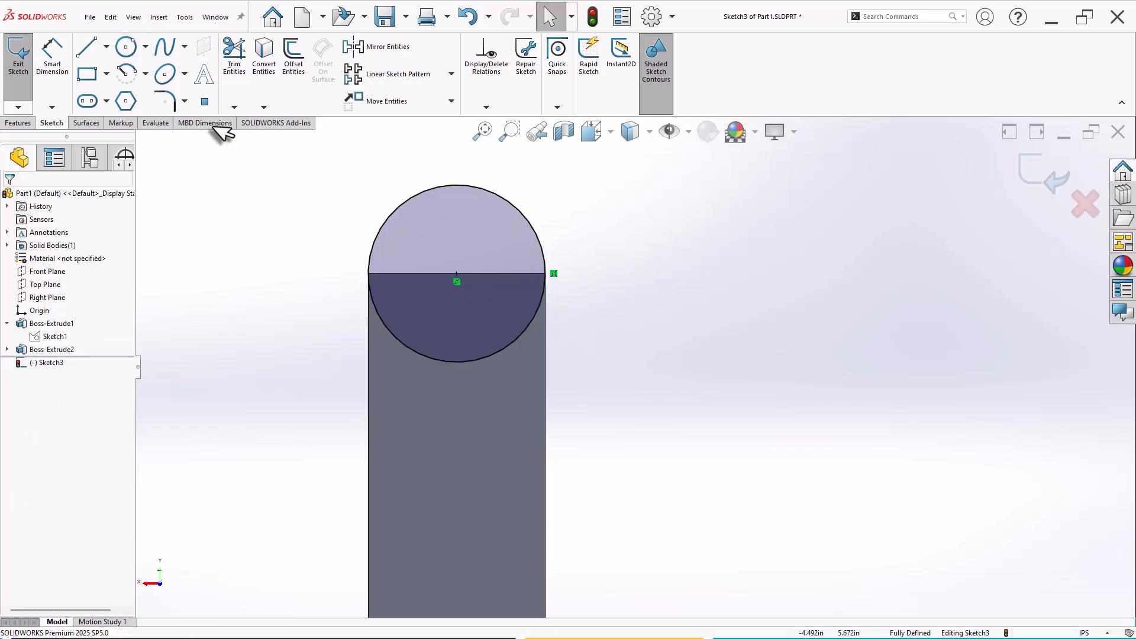
Sketch a smaller circle concentric with the first and dimension its diameter as 1.000 in.
click(125, 46)
click(457, 274)
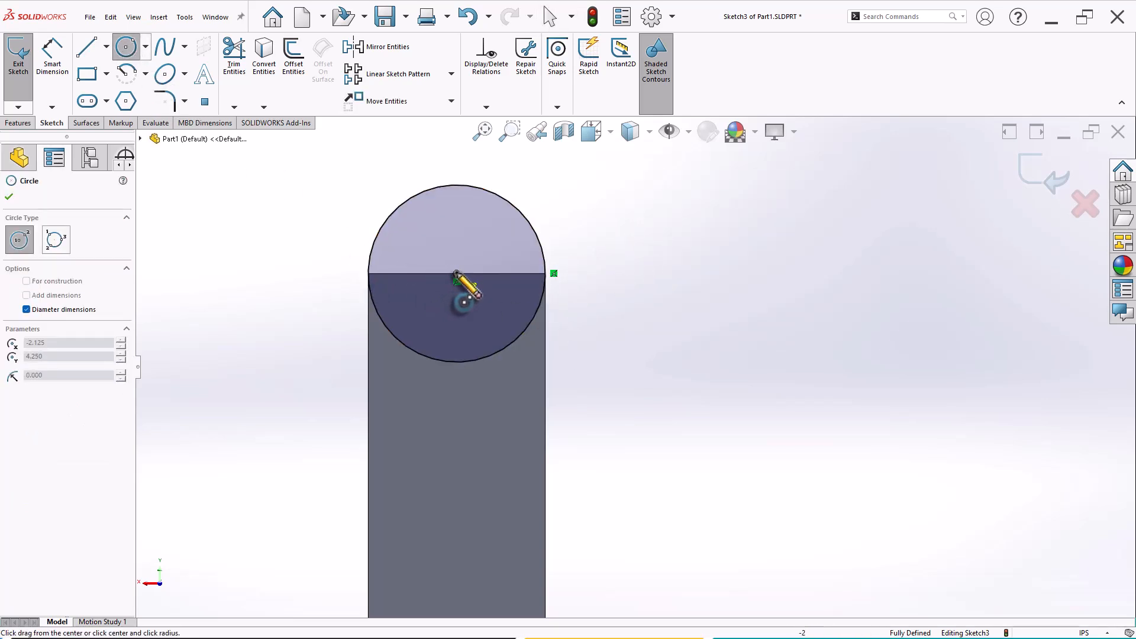
click(500, 256)
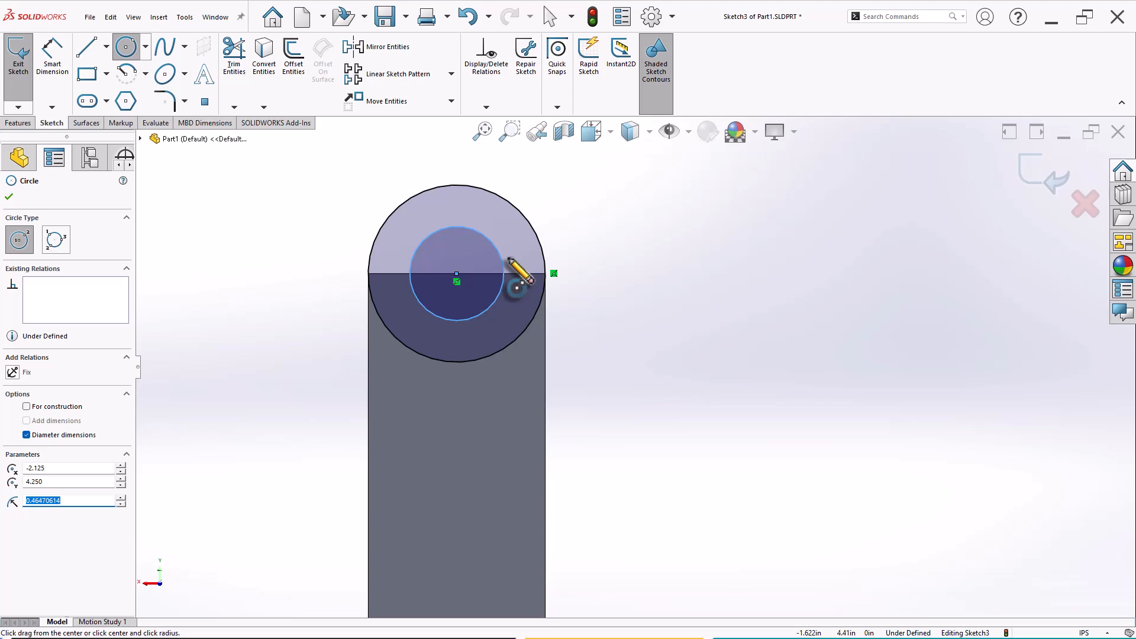
right_drag(634, 345, 647, 294)
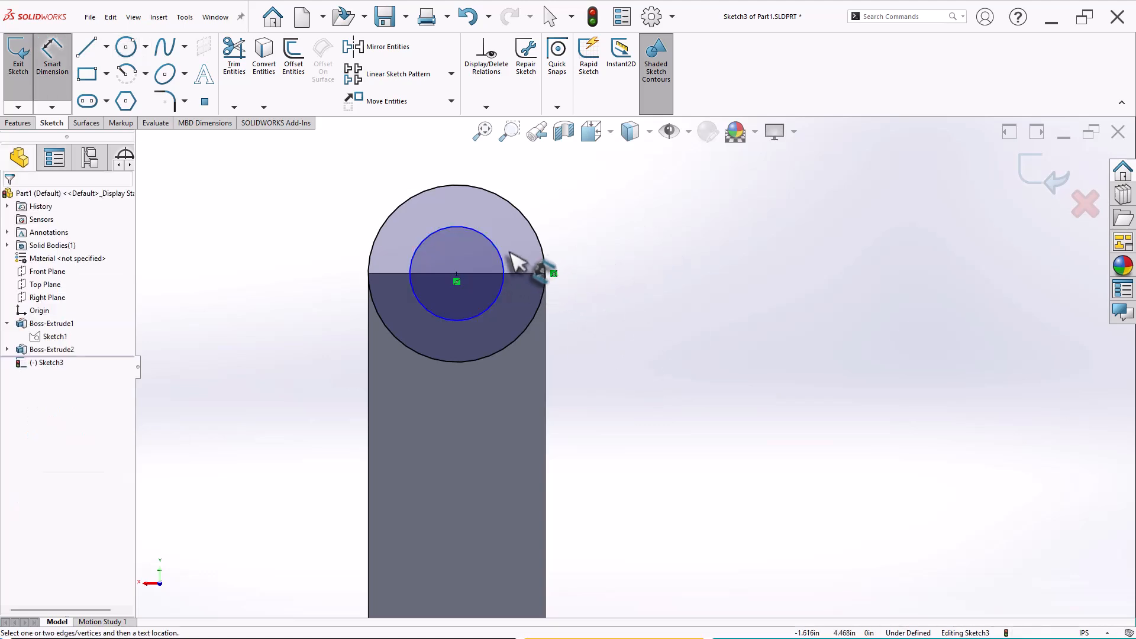
click(502, 258)
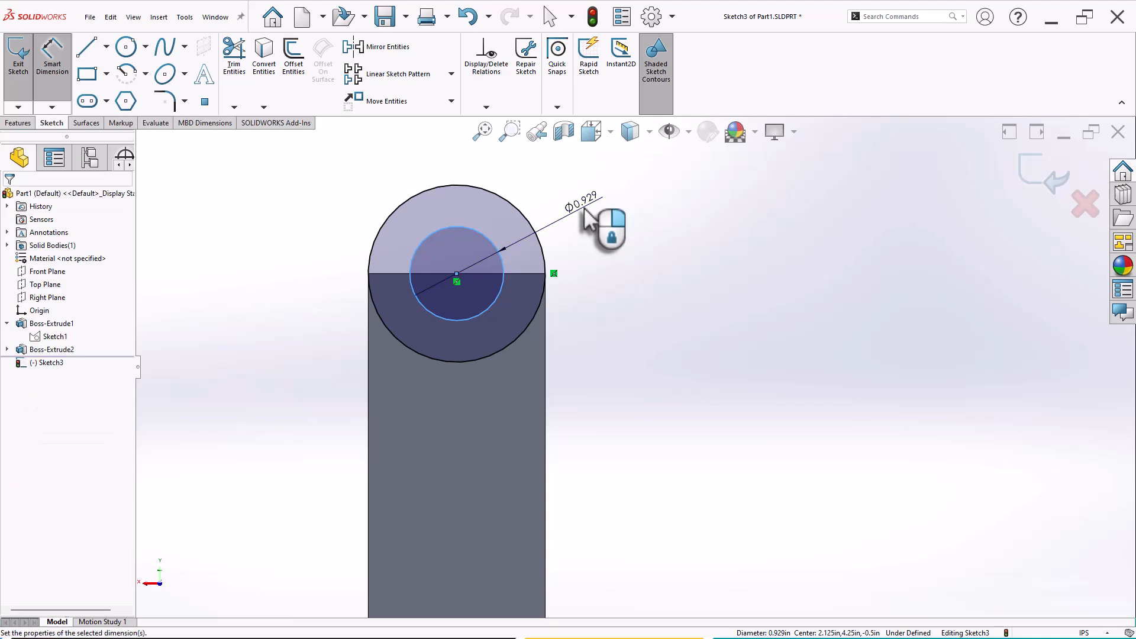
click(586, 211)
text(1)
key(Return)
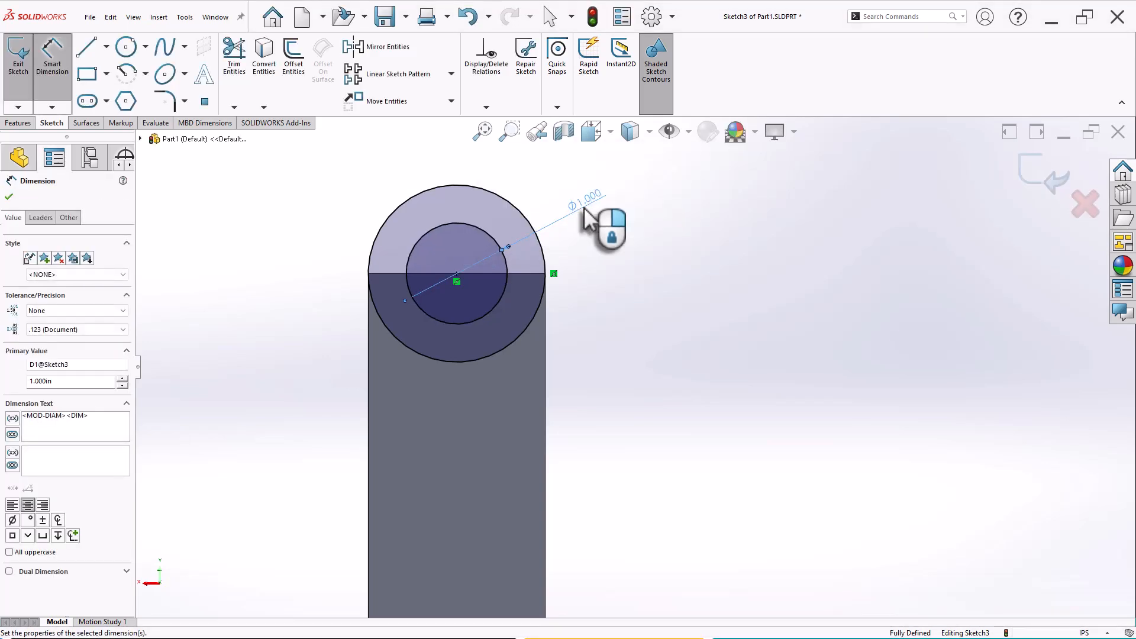
Extrude only the outer circle's contour 0.75 in, with the direction reversed back through the upright.
scroll(650, 364, up, 2)
middle_drag(664, 375, 761, 426)
click(26, 123)
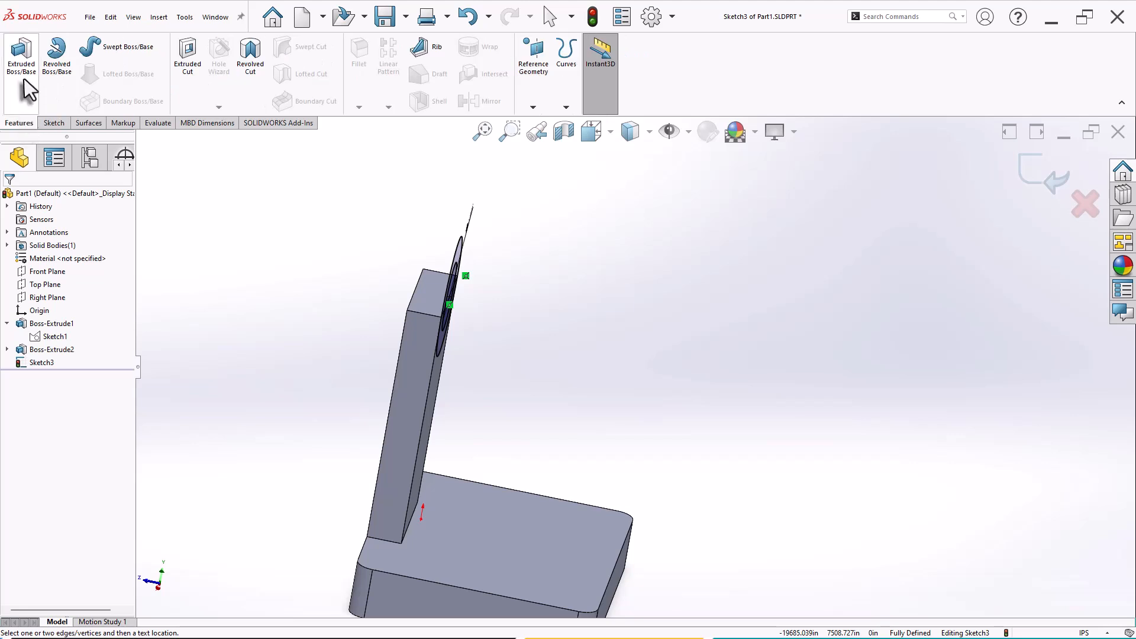
click(22, 54)
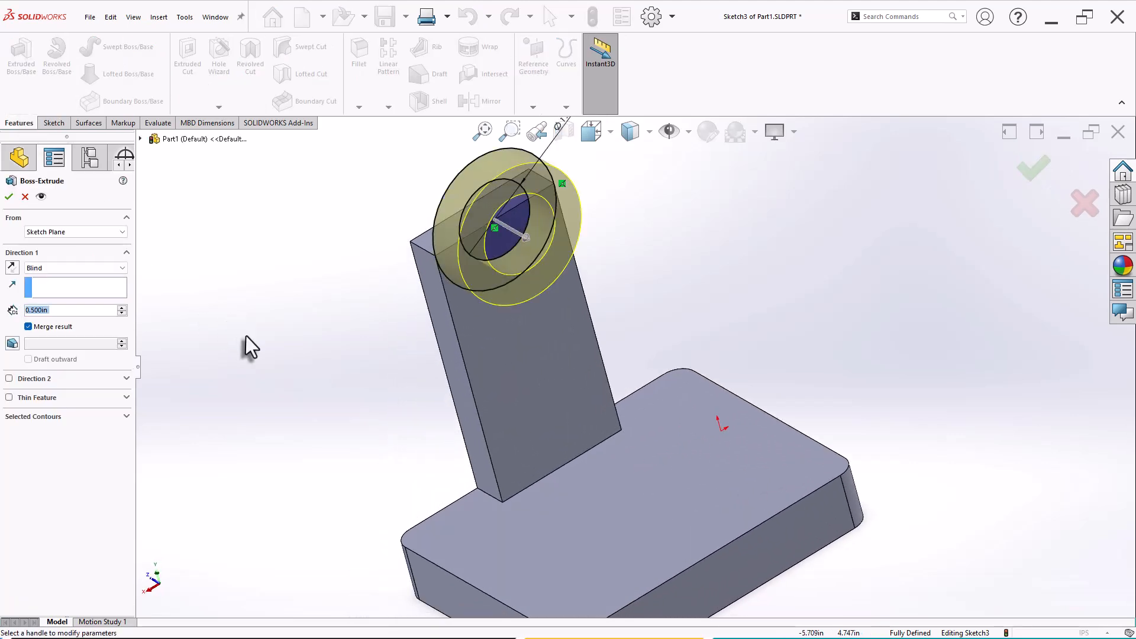
middle_drag(335, 337, 185, 329)
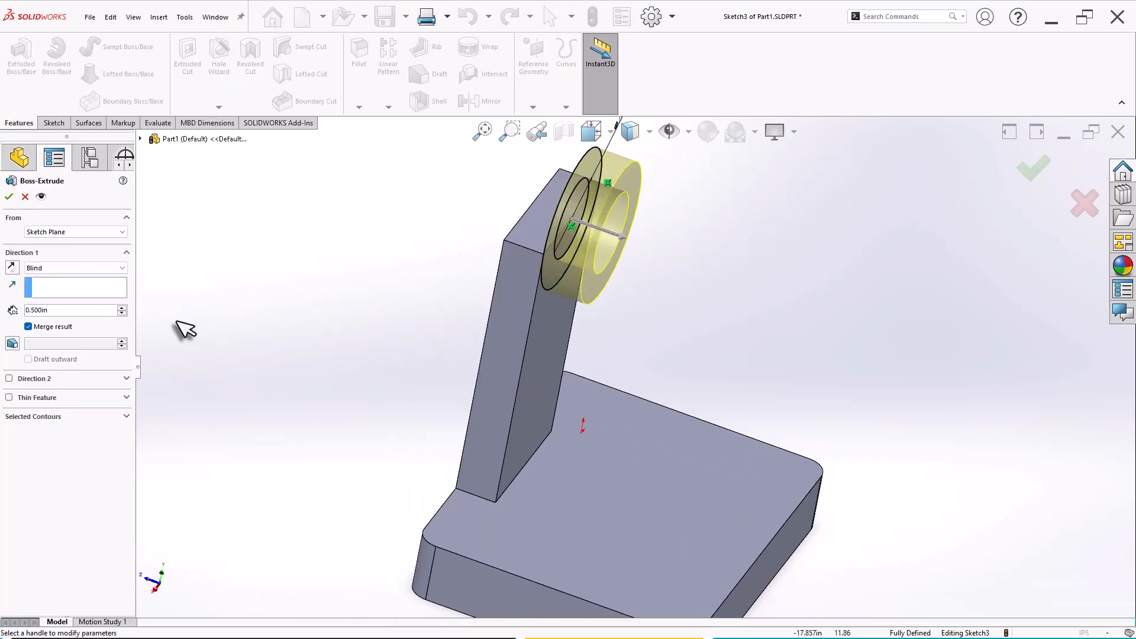
click(17, 268)
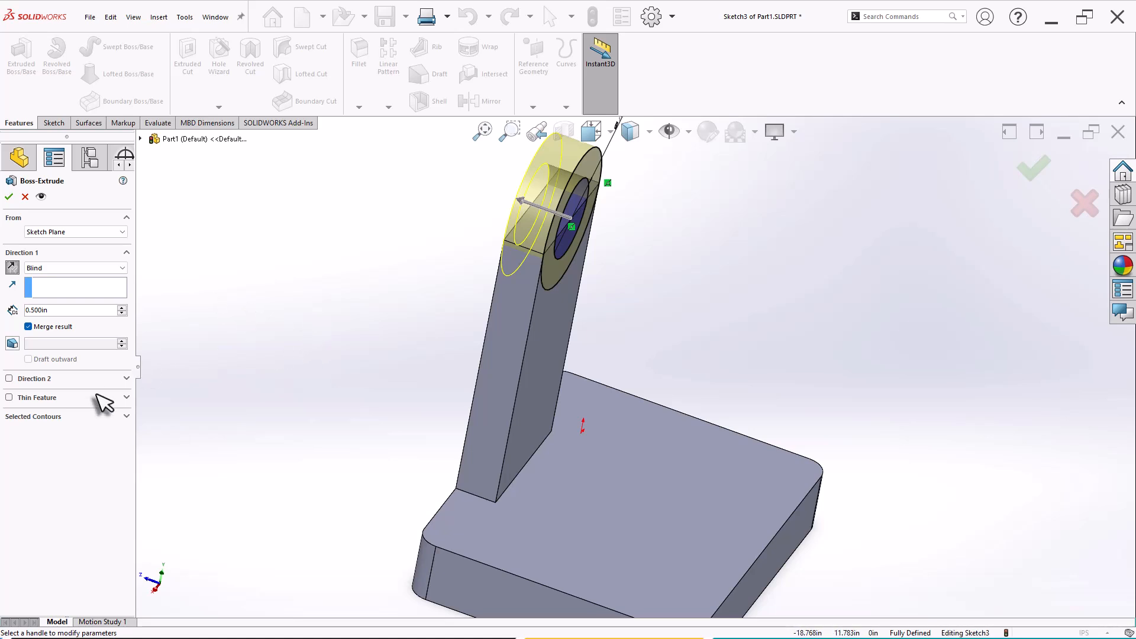
click(95, 421)
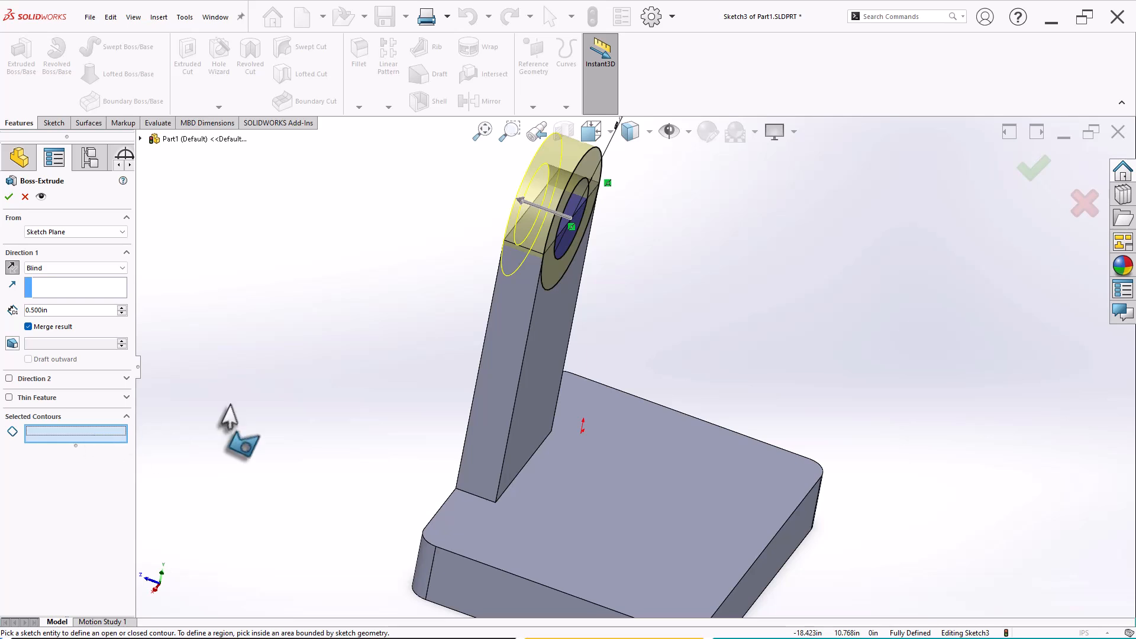
click(556, 283)
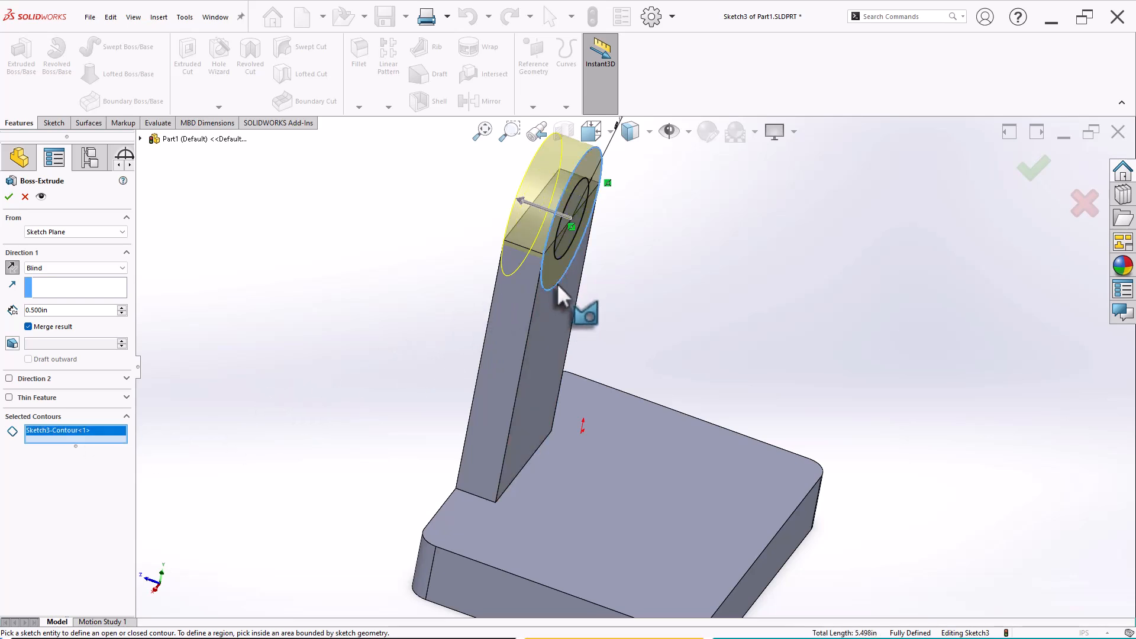
mouse_move(415, 301)
middle_down()
mouse_move(385, 281)
mouse_move(433, 300)
mouse_move(408, 305)
middle_up()
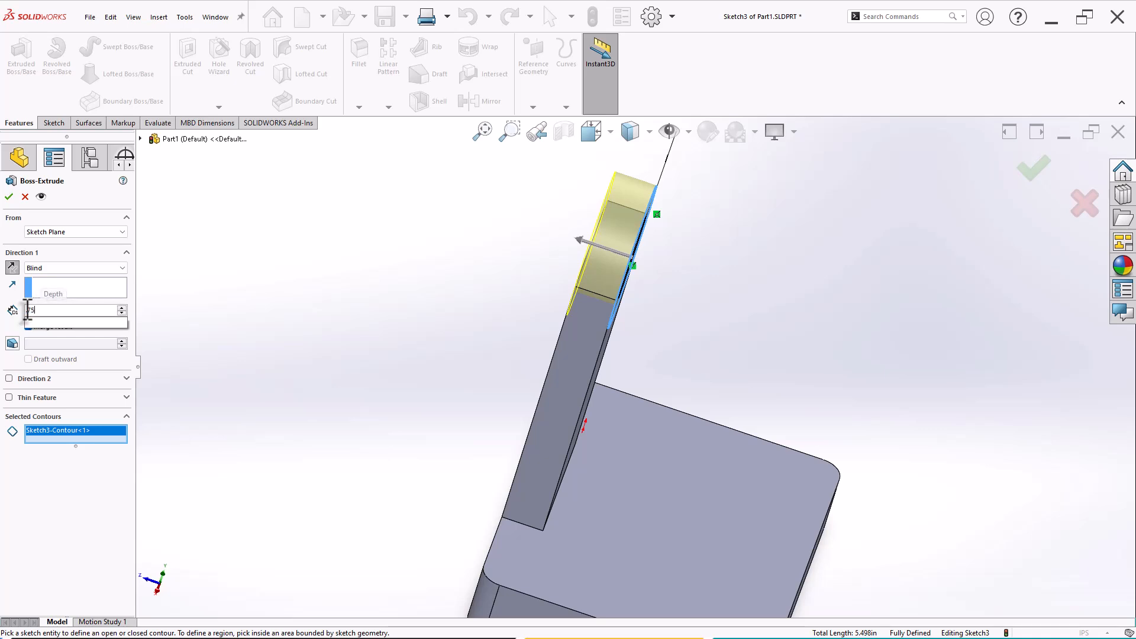
key(Return)
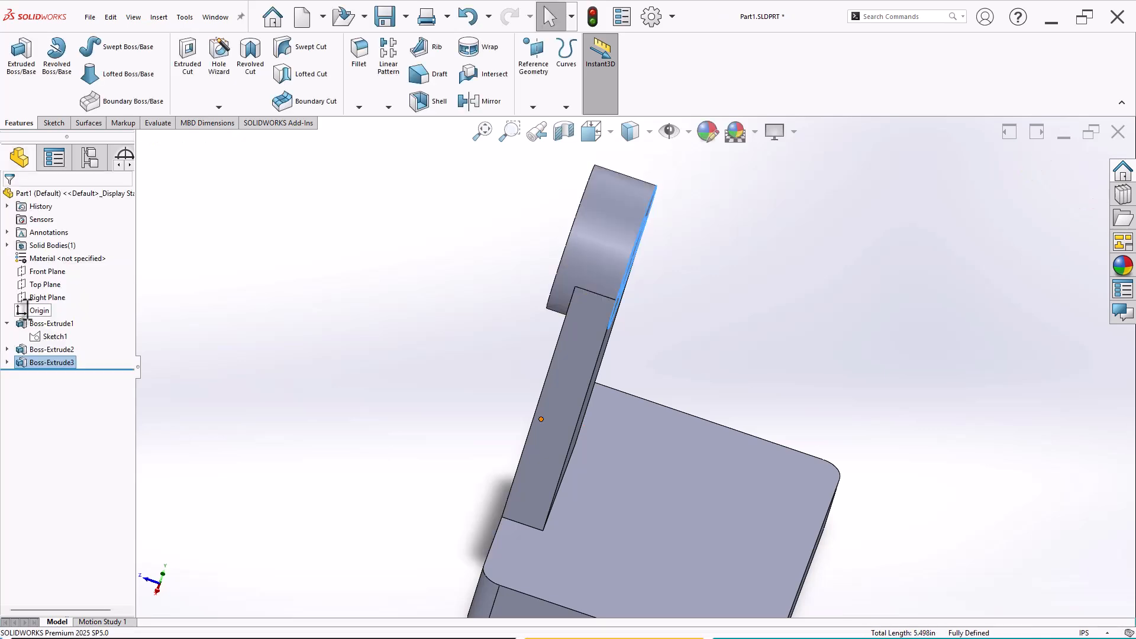
Cut the hole through the round boss by reusing its sketch, selecting only both inner-circle regions at a blind depth of 0.750 in.
click(290, 327)
mouse_move(292, 325)
middle_down()
mouse_move(722, 363)
mouse_move(653, 315)
middle_up()
click(7, 362)
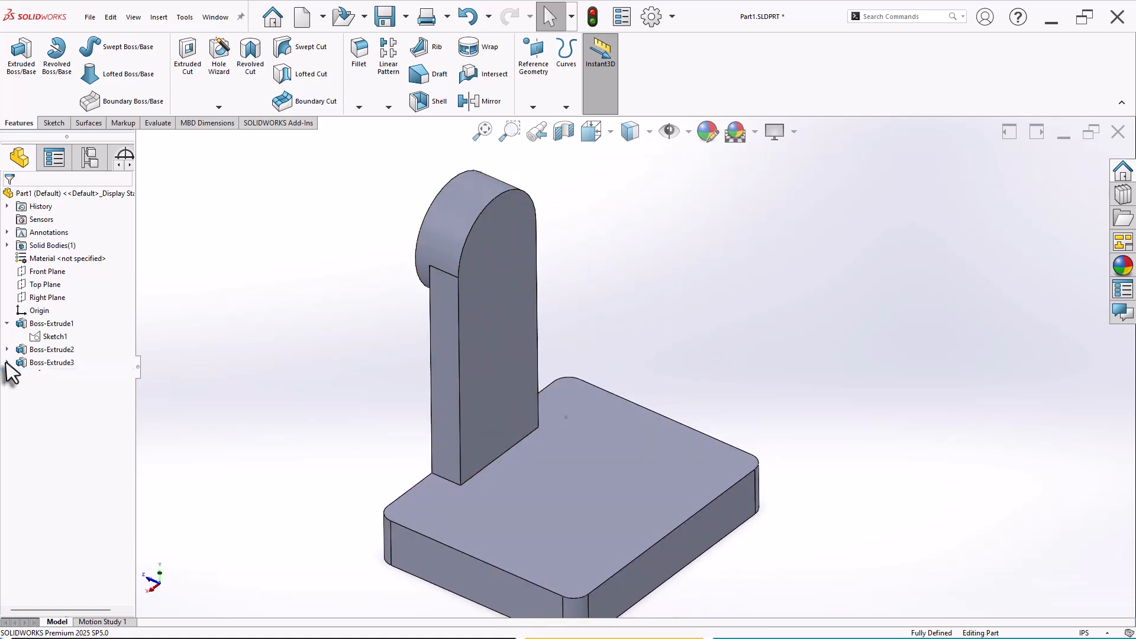
click(42, 375)
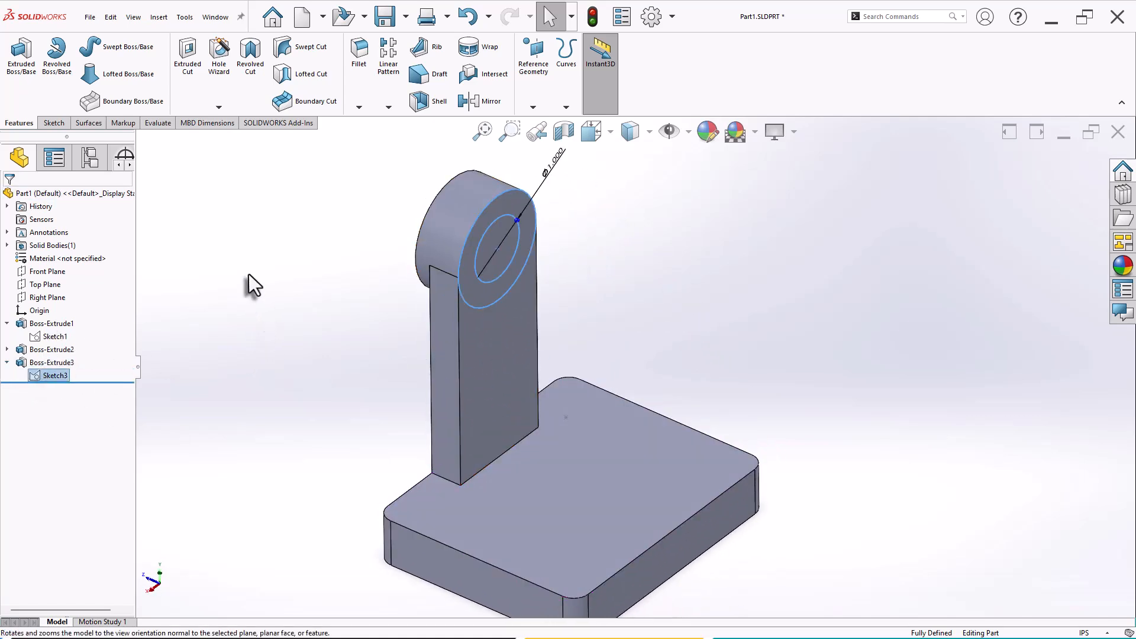
click(187, 56)
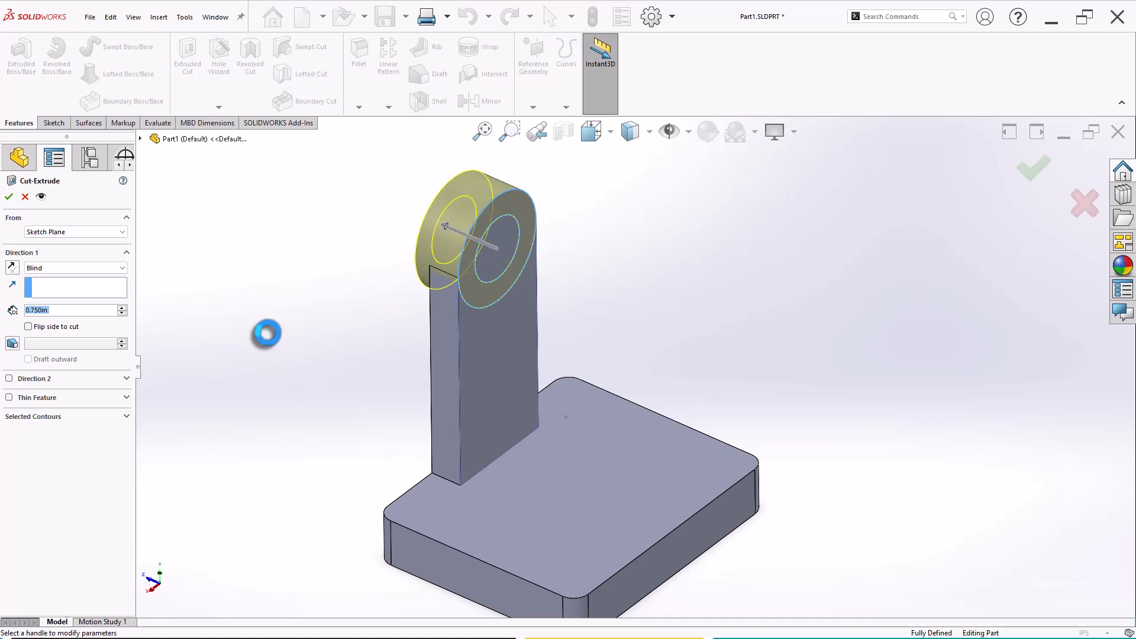
click(111, 416)
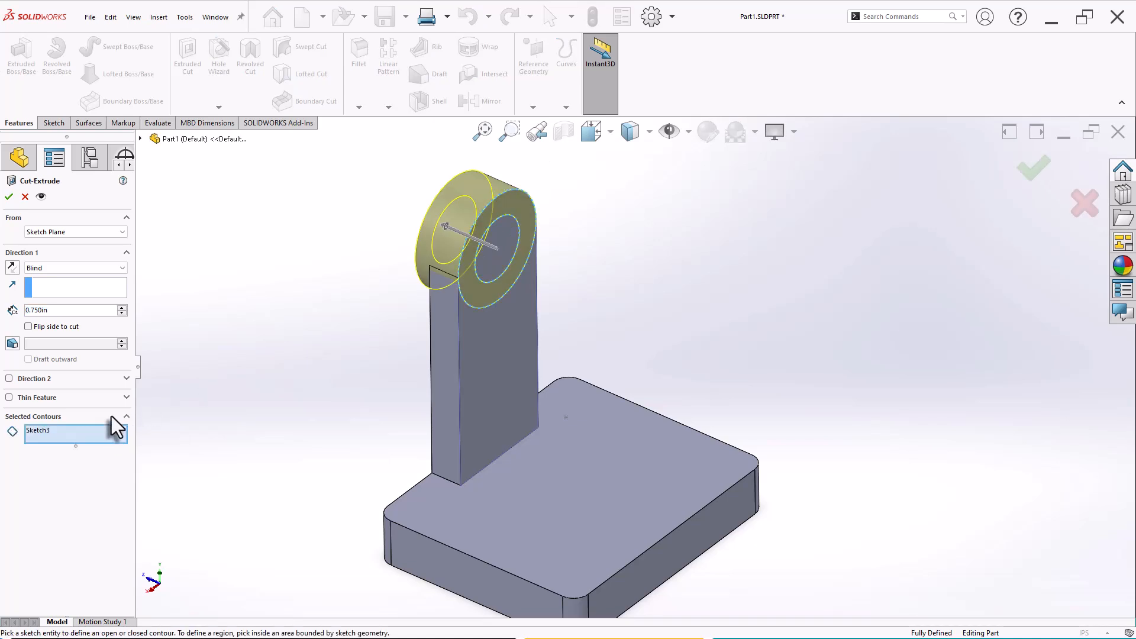
right_click(101, 438)
click(145, 443)
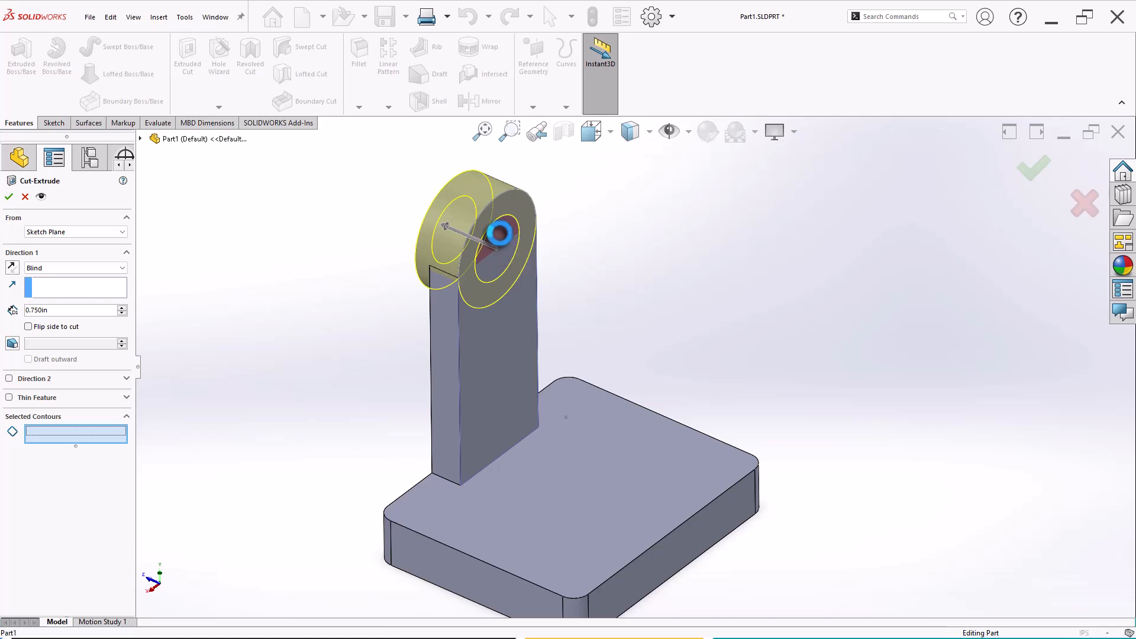
click(499, 238)
click(510, 271)
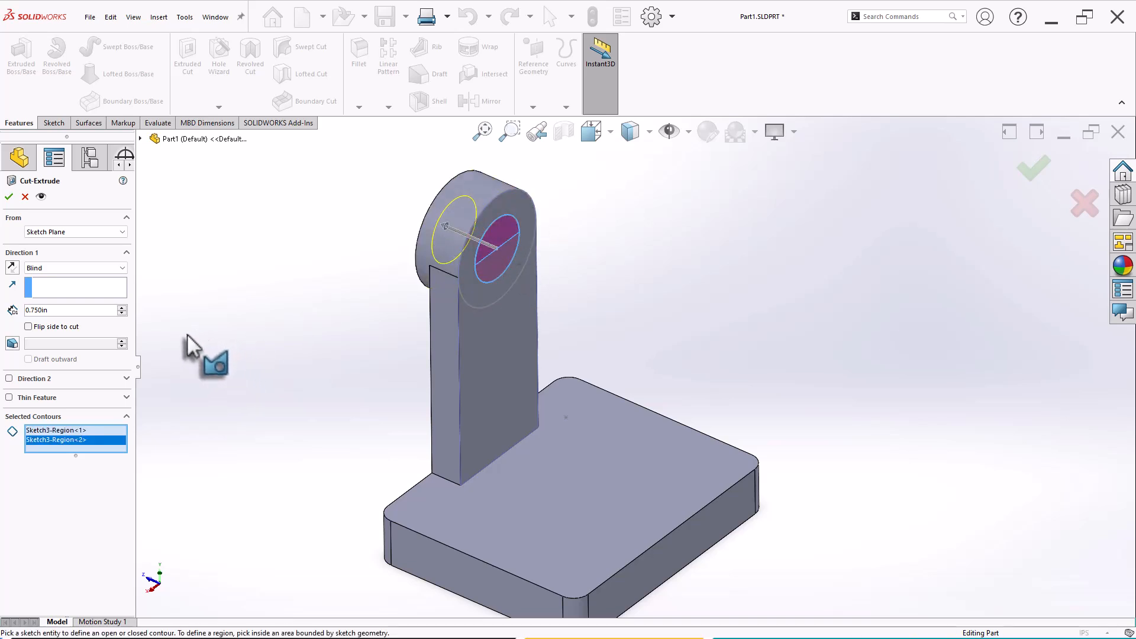
click(62, 271)
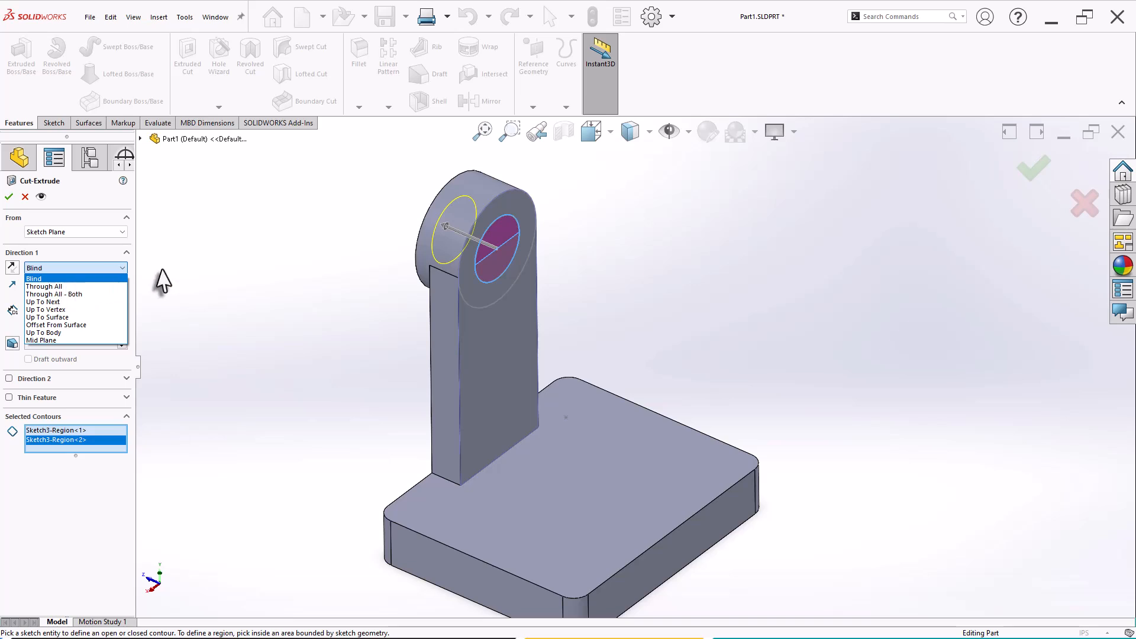
middle_drag(163, 281, 278, 264)
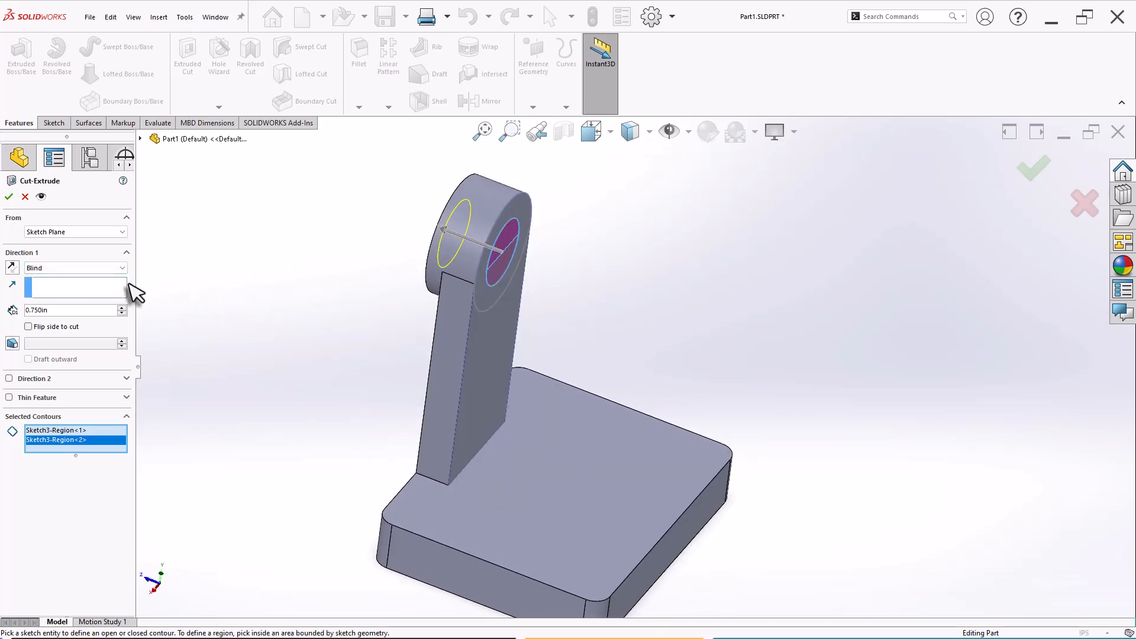
click(9, 196)
Fillet the two edges where the upright's sides meet the base plate with a 0.5 in radius, using full preview.
middle_drag(304, 355, 611, 519)
middle_click(591, 482)
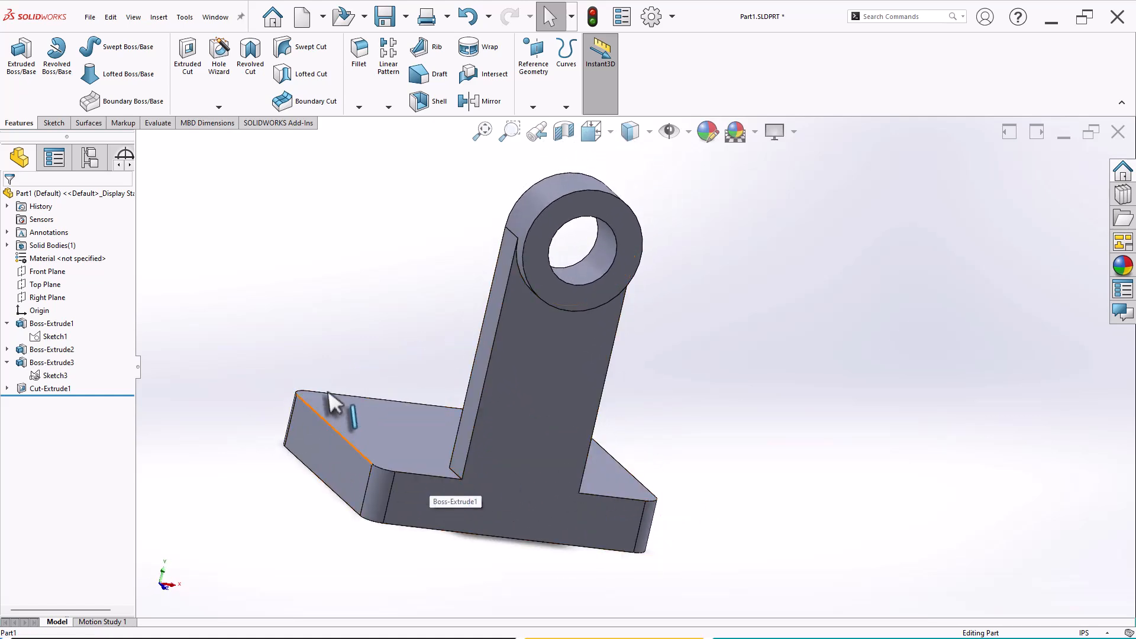
middle_drag(330, 399, 264, 325)
click(360, 59)
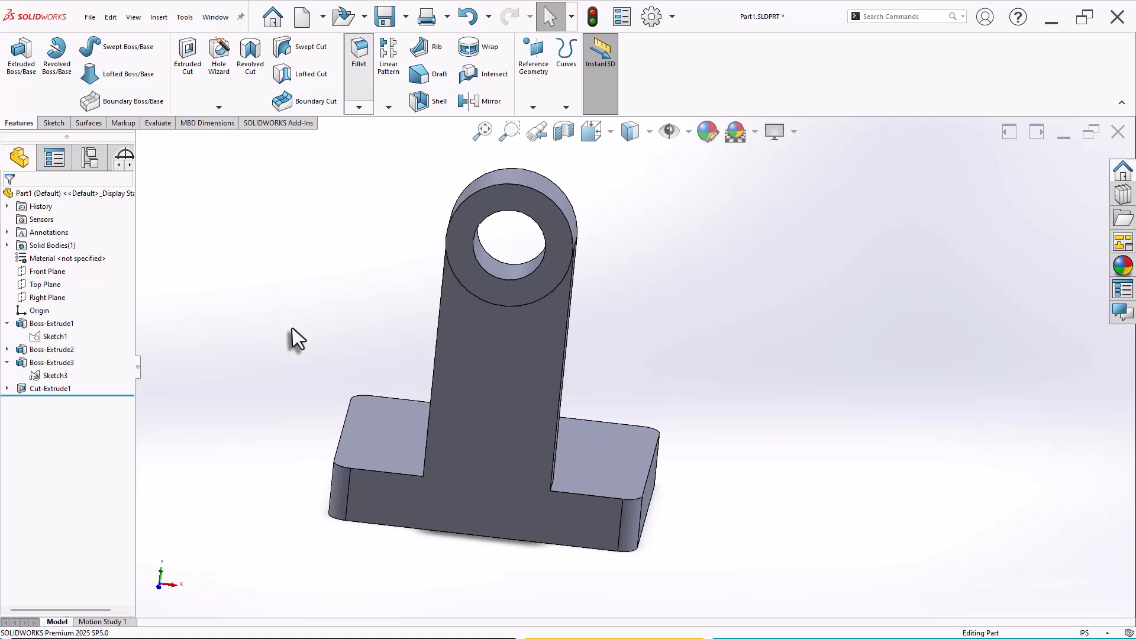
middle_drag(277, 381, 243, 383)
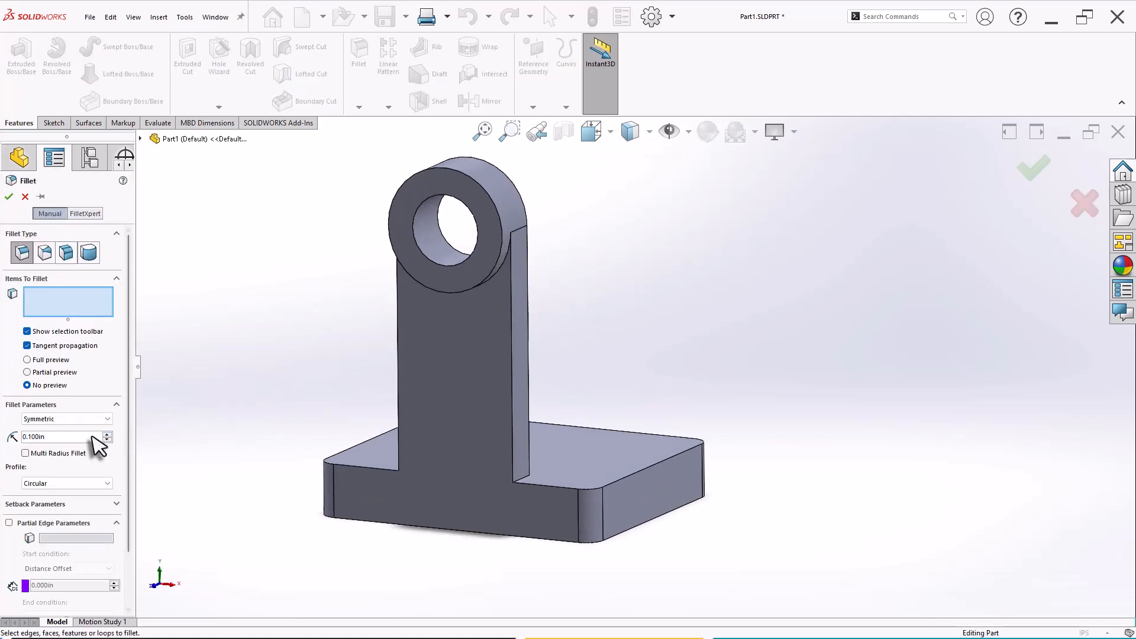
drag(98, 437, 27, 437)
text(.5)
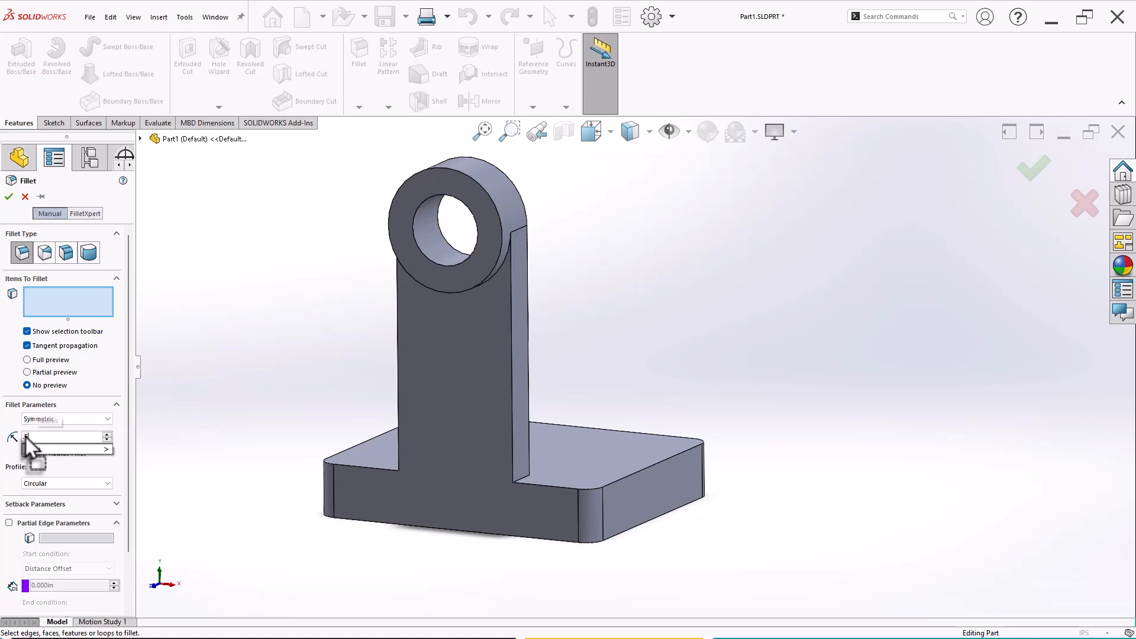
key(Return)
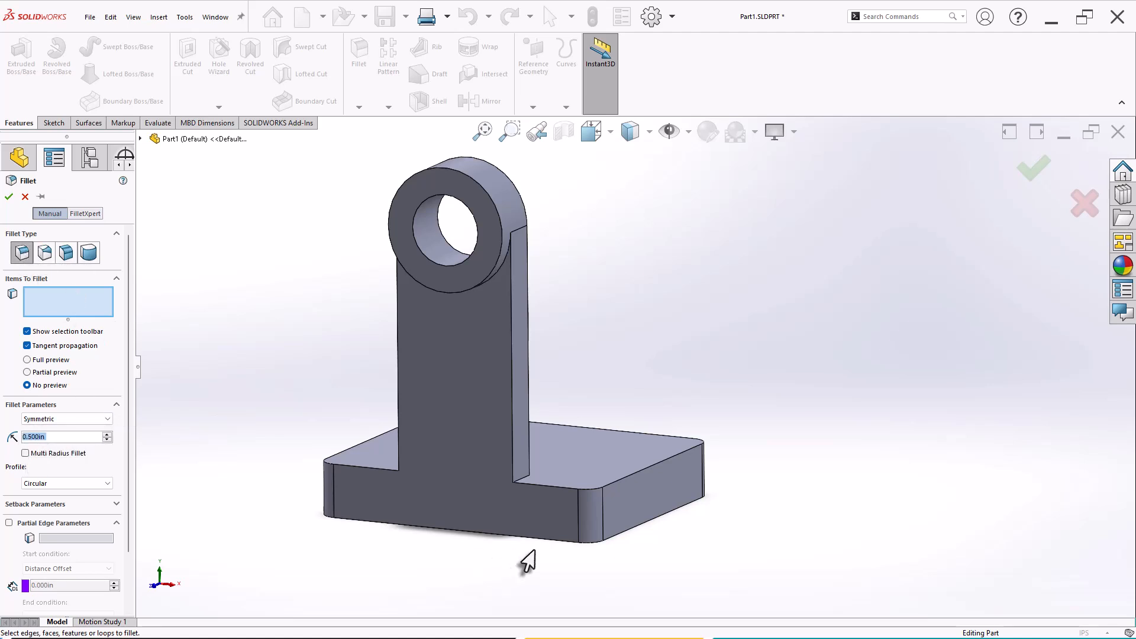
click(520, 485)
middle_drag(332, 382, 388, 423)
click(457, 480)
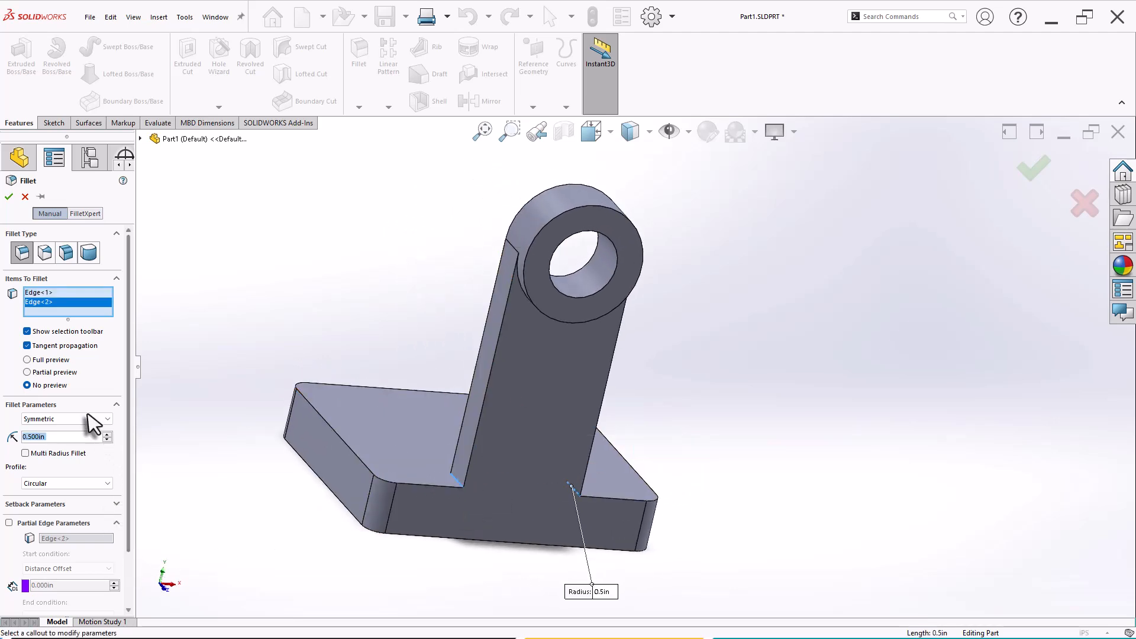
click(30, 360)
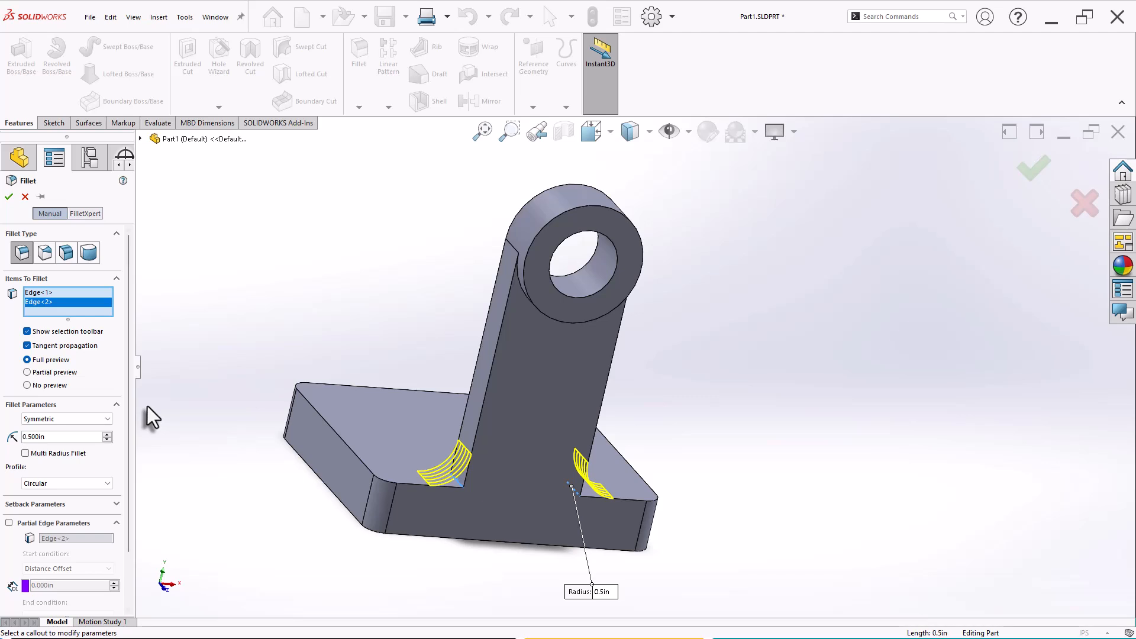
middle_drag(196, 437, 106, 404)
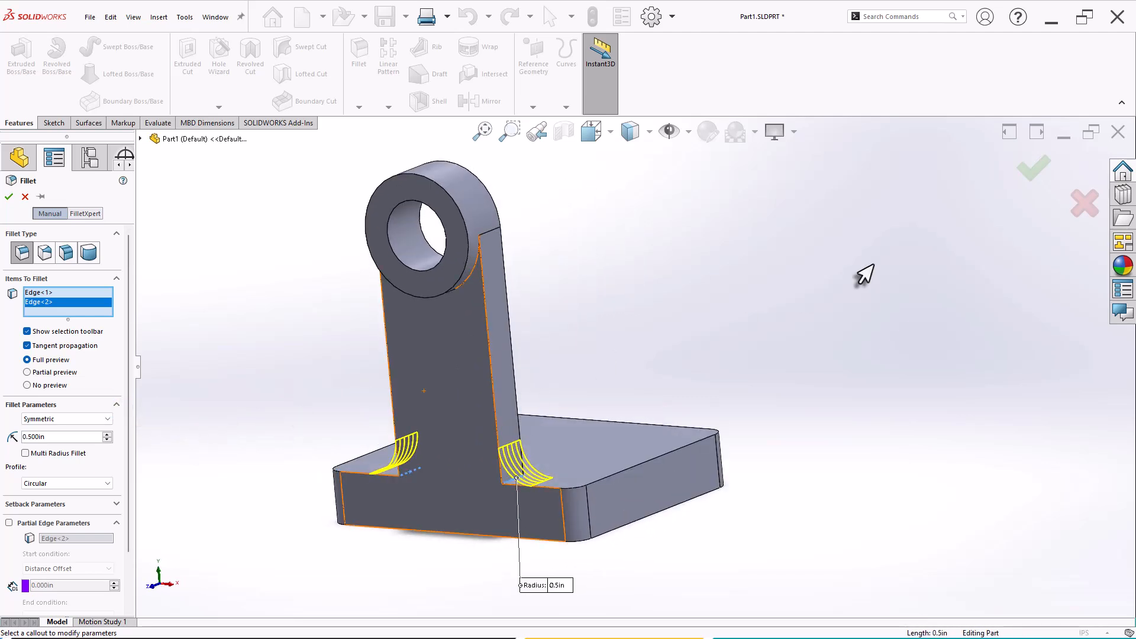
click(1033, 170)
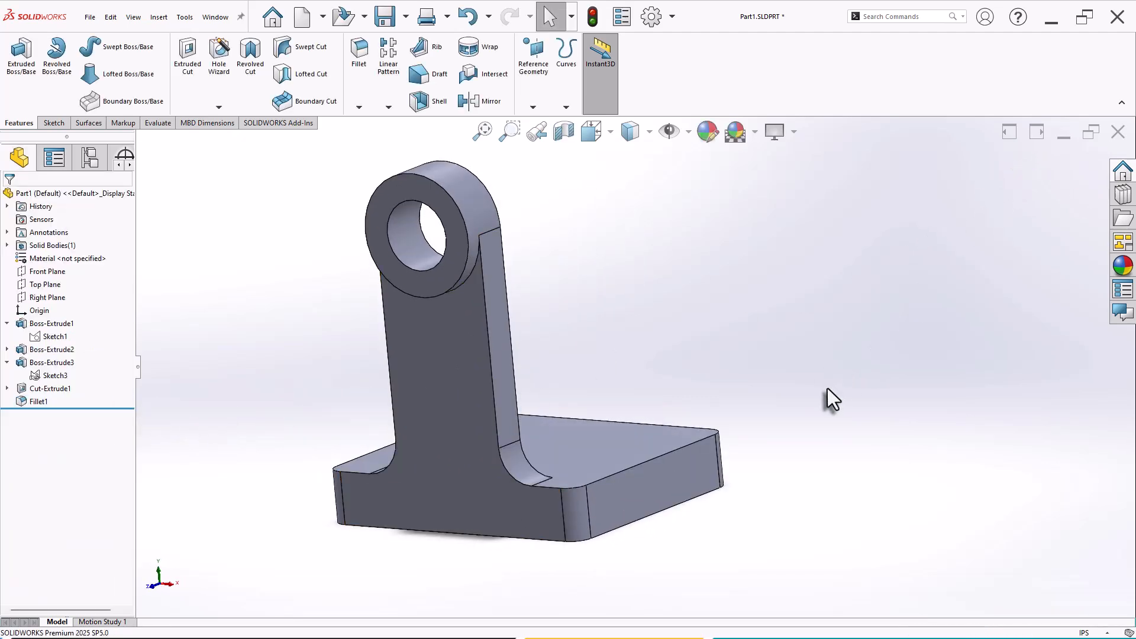
Show the part in isometric view and save it.
key(ctrl+7)
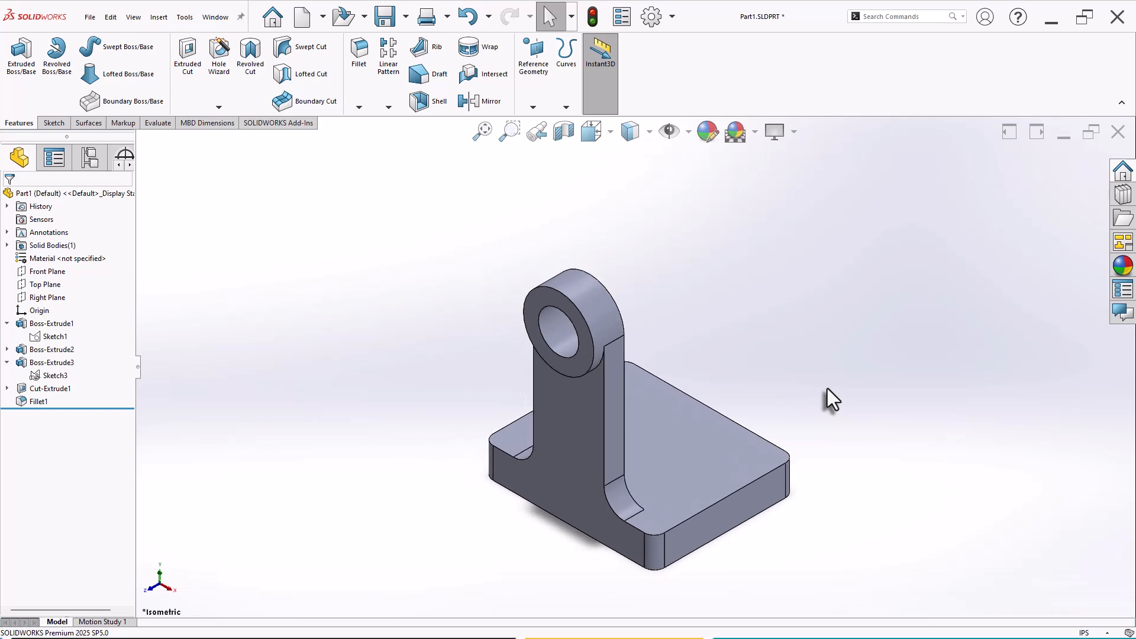
key(ctrl+s)
middle_drag(732, 398, 746, 379)
scroll(805, 389, up, 1)
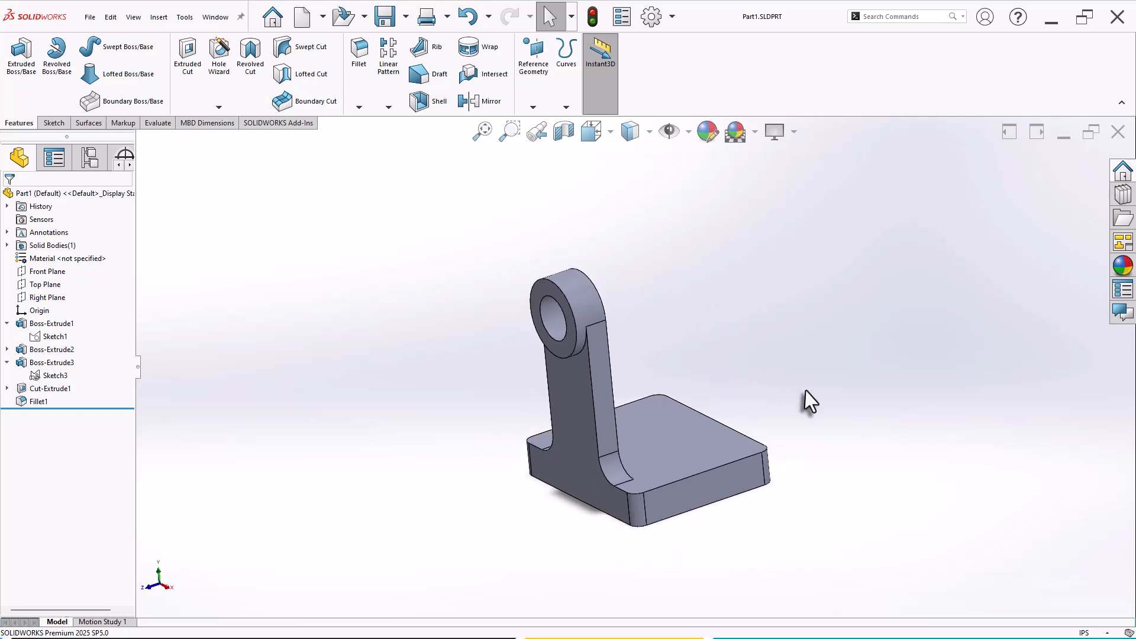
Check where the Front Plane lies relative to the base plate and upright.
scroll(804, 389, down, 1)
click(51, 274)
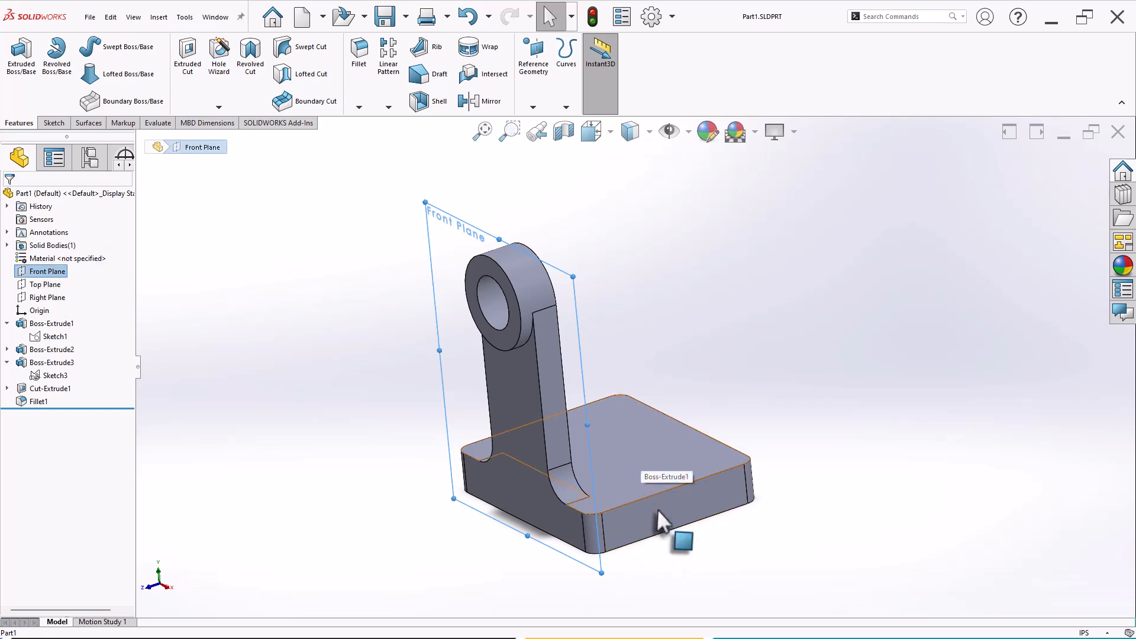
scroll(757, 573, down, 2)
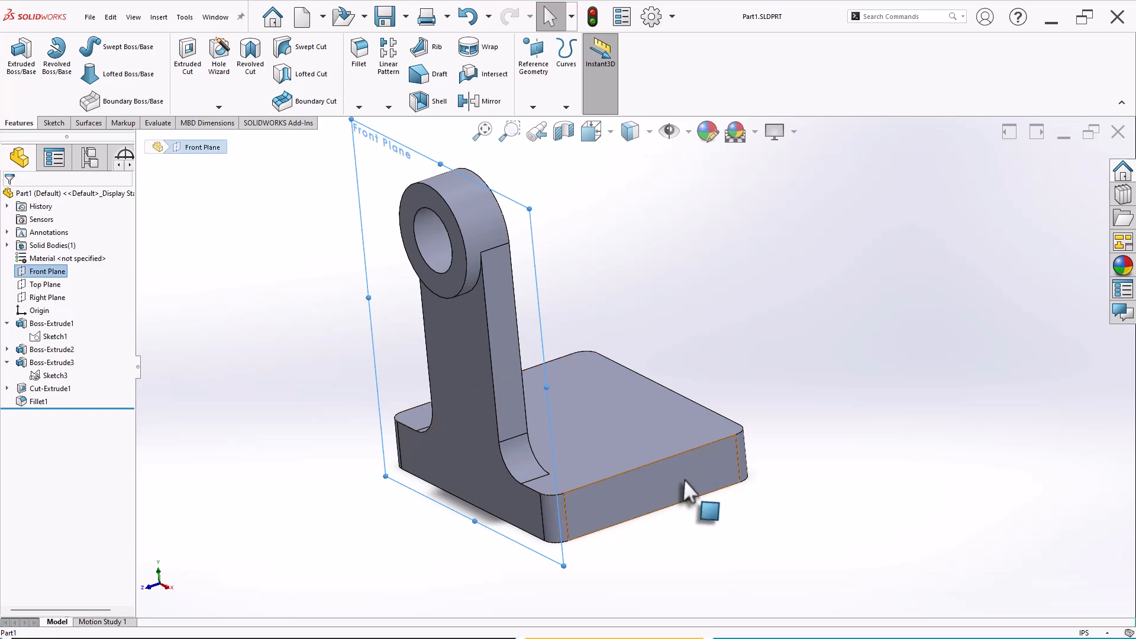
click(772, 337)
scroll(772, 336, up, 1)
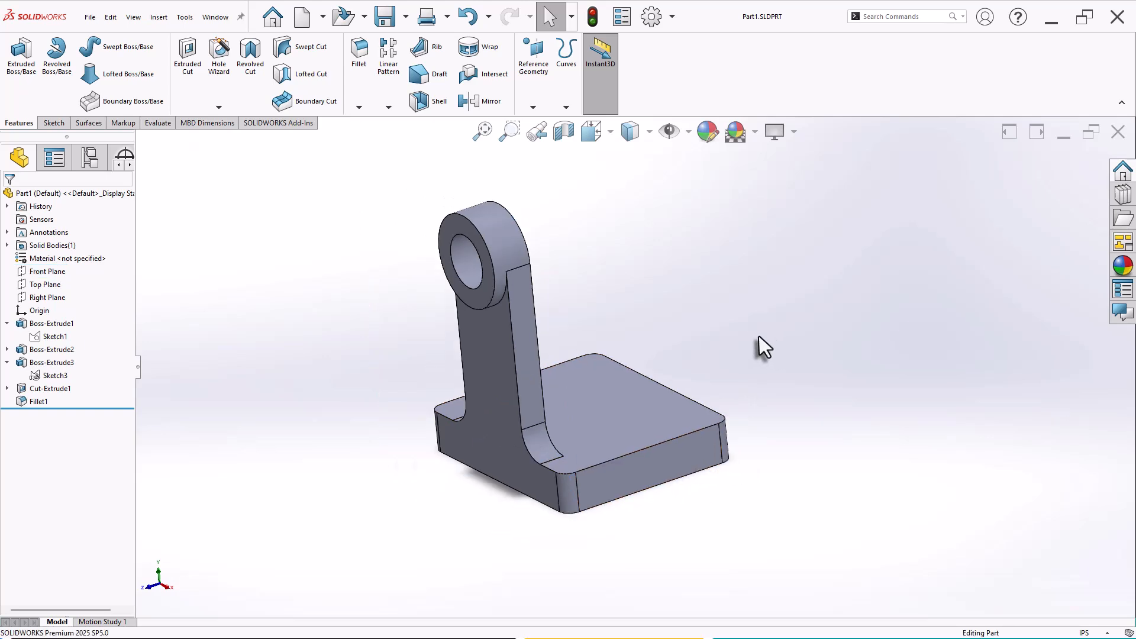
scroll(758, 336, down, 1)
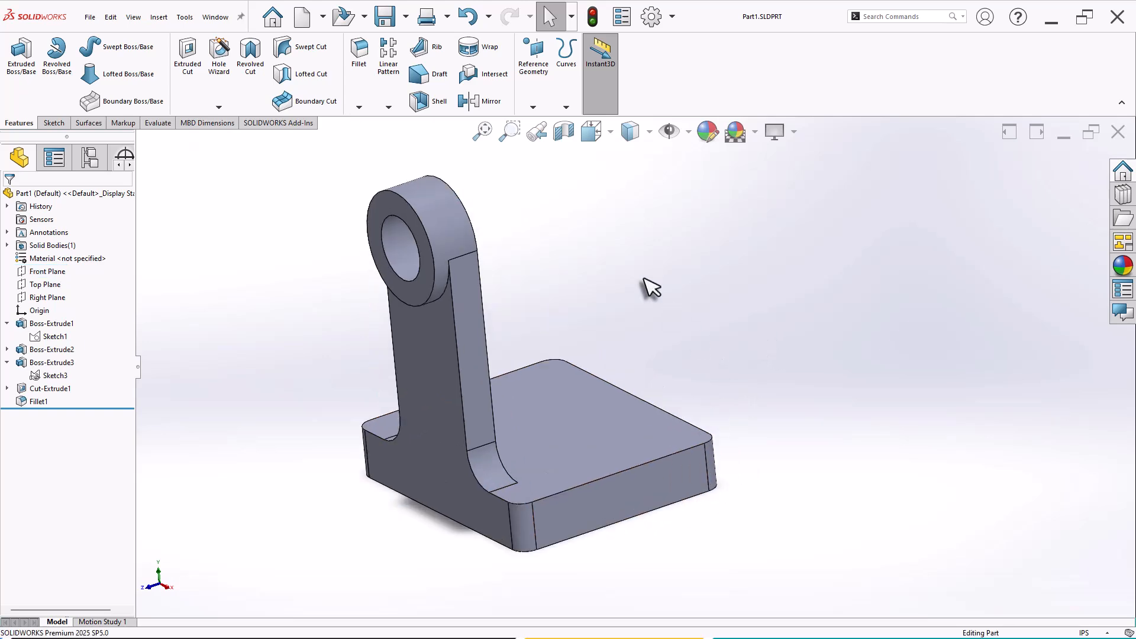
Create a mid plane between the base plate's face flush with the upright and its opposite side face.
click(534, 64)
click(554, 119)
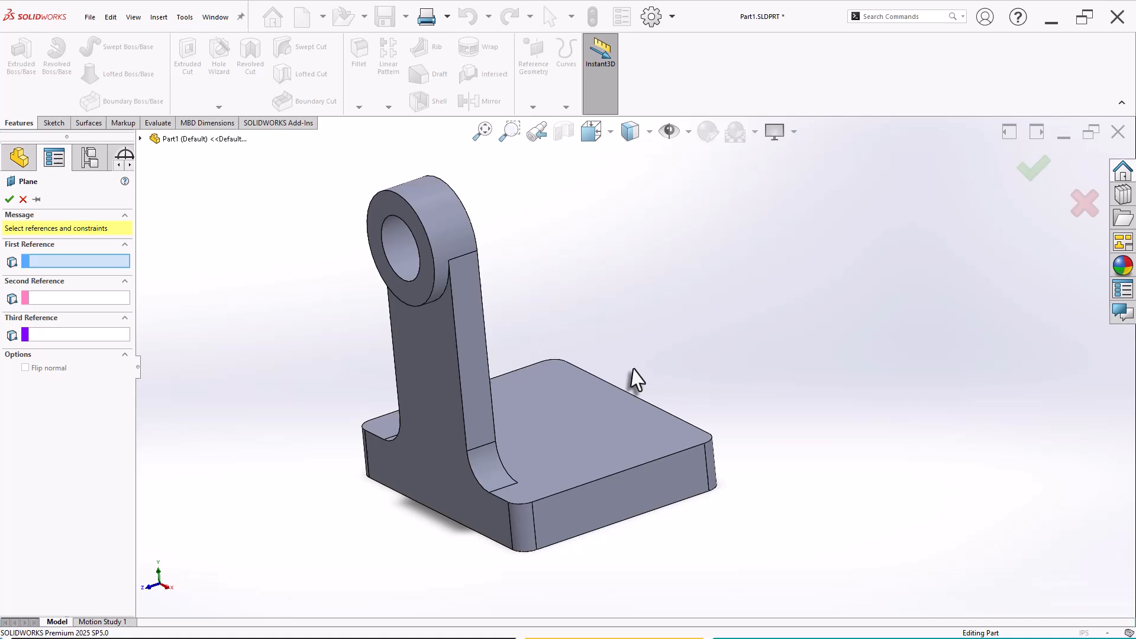
click(477, 518)
middle_drag(690, 406, 666, 423)
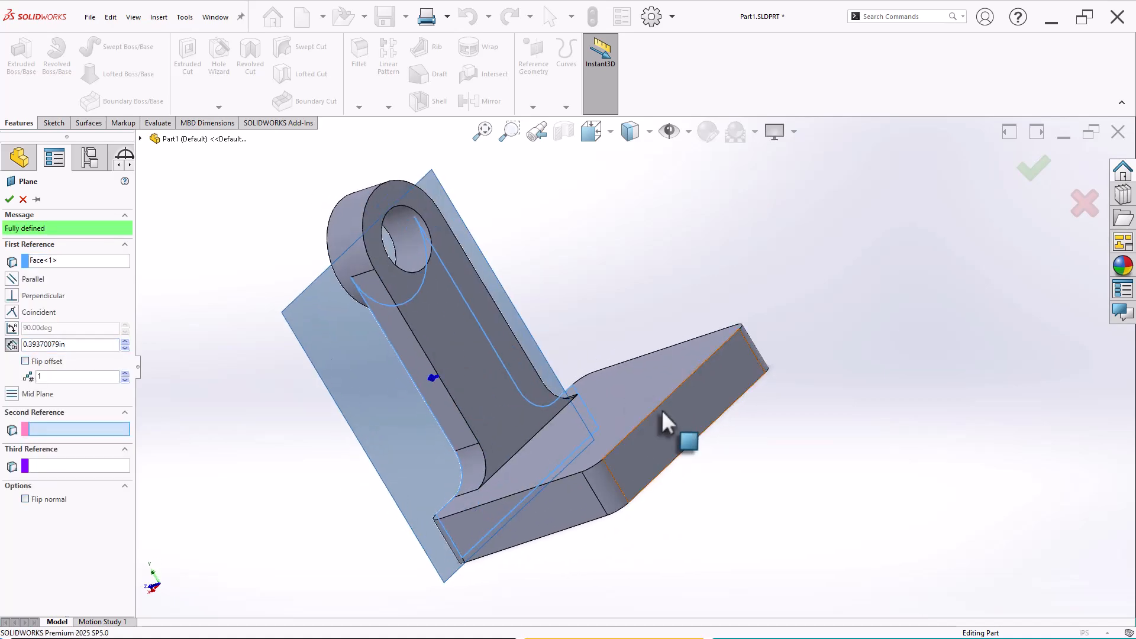
click(680, 430)
right_click(753, 391)
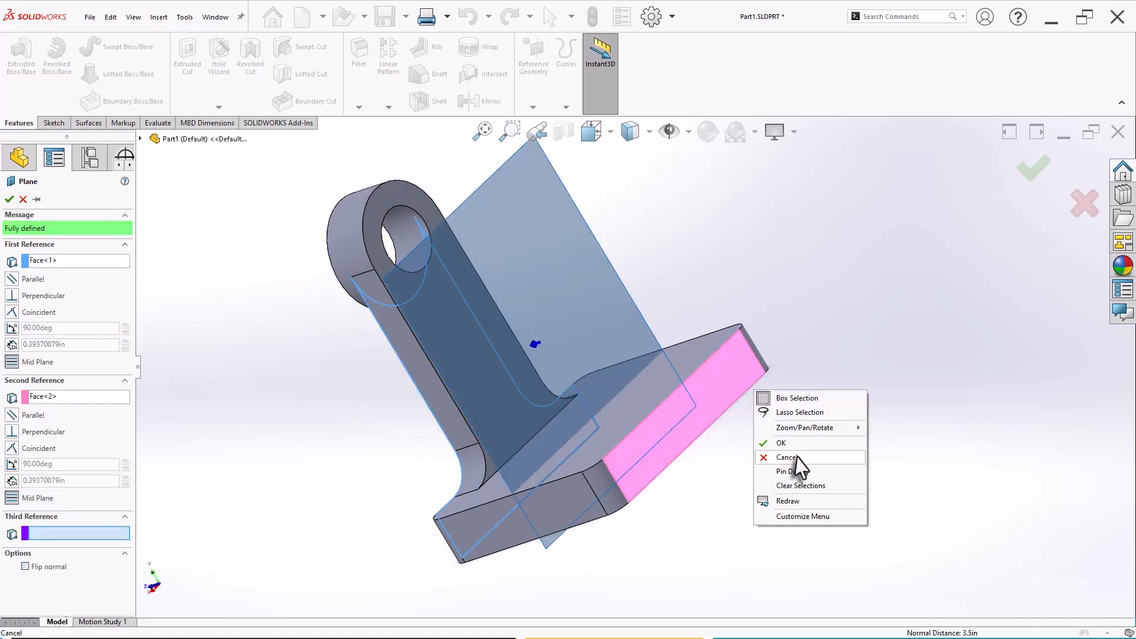
click(782, 443)
middle_drag(761, 481, 852, 425)
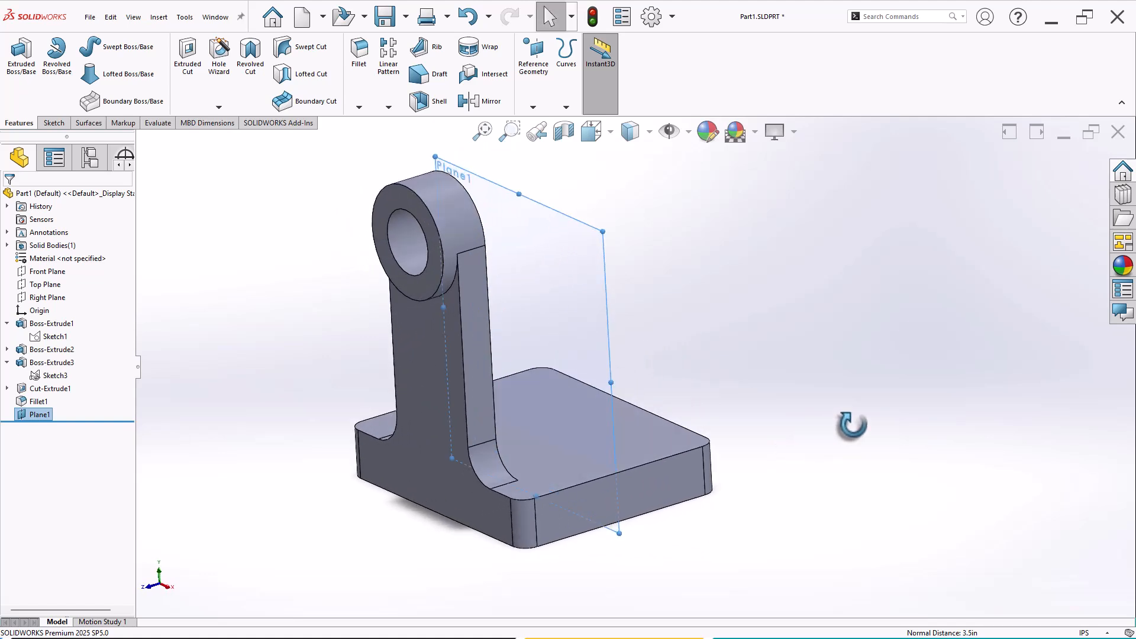
Mirror the upright, its round boss and the 0.5 in fillets about the new mid plane.
click(572, 242)
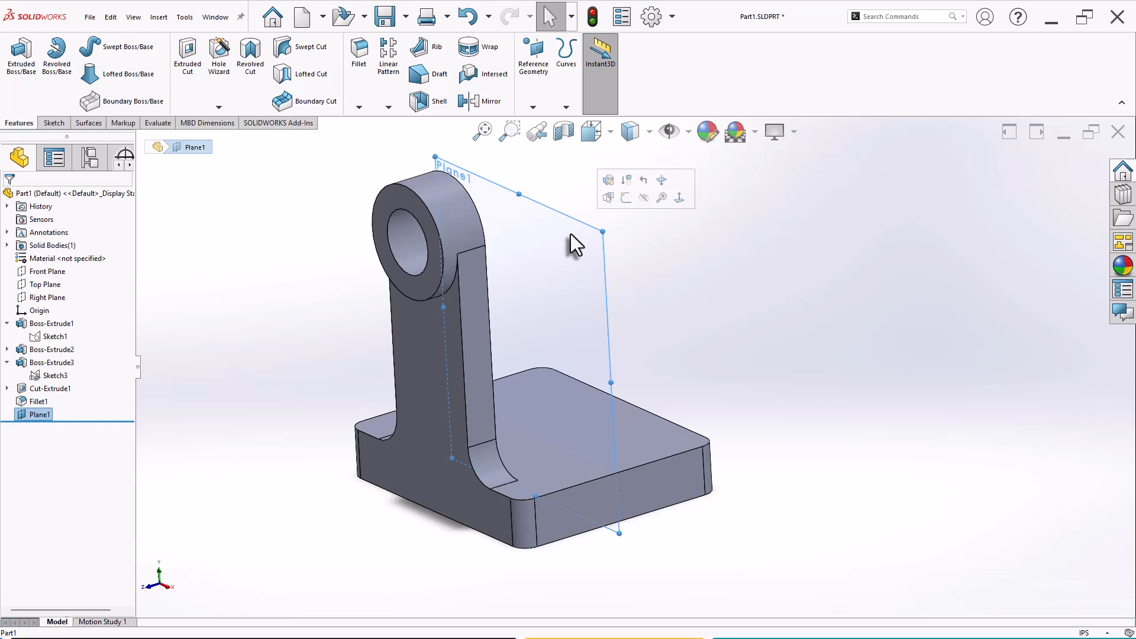
click(485, 102)
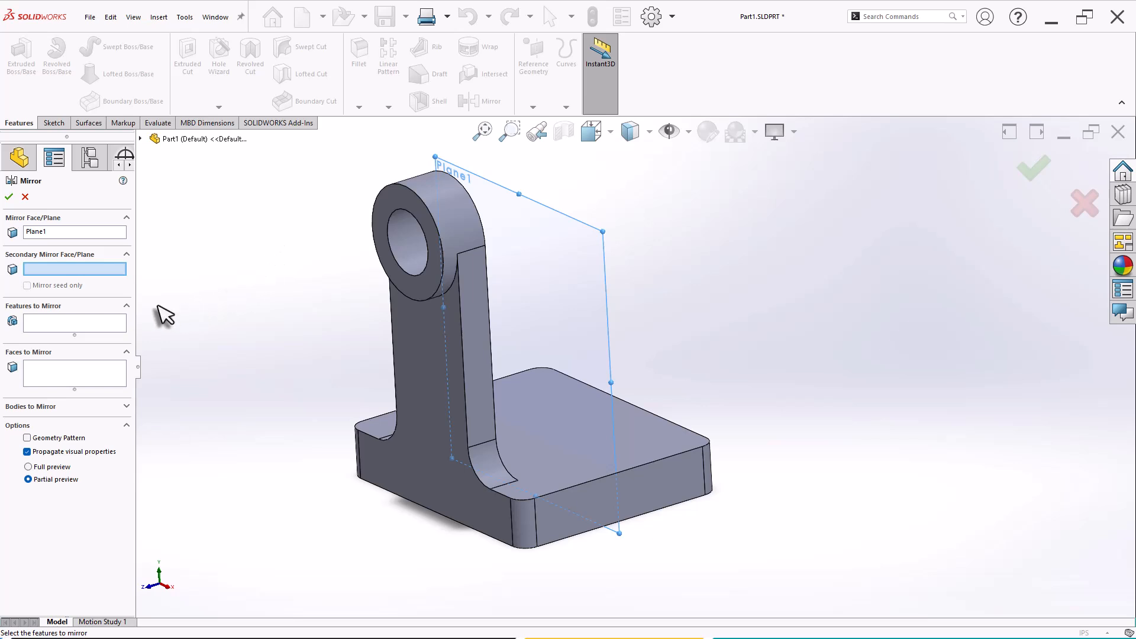
click(66, 327)
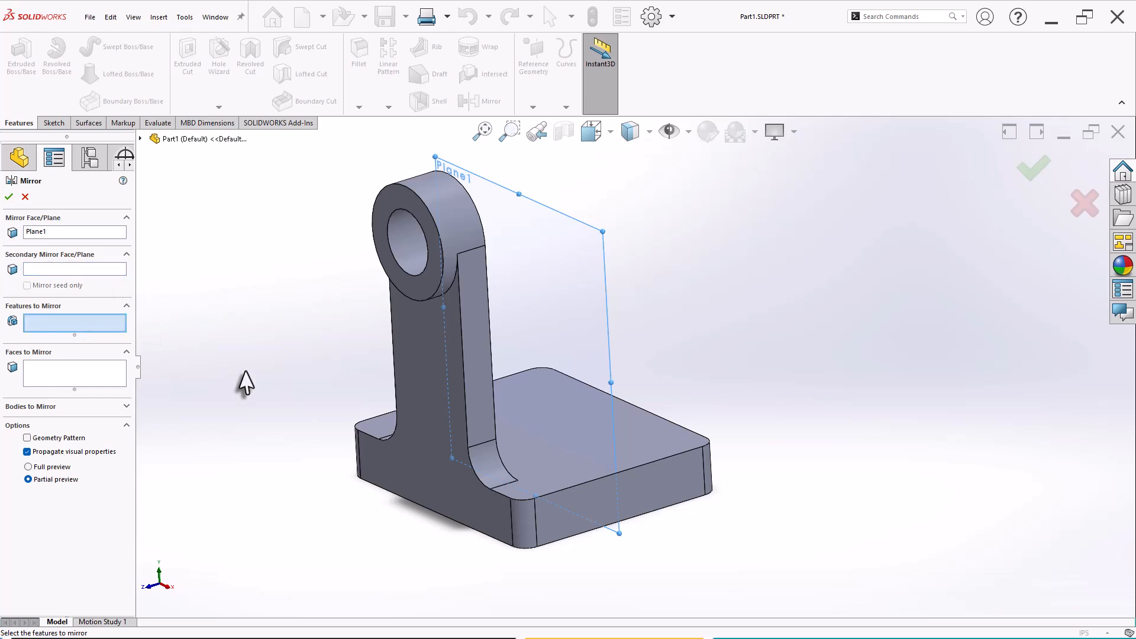
click(493, 474)
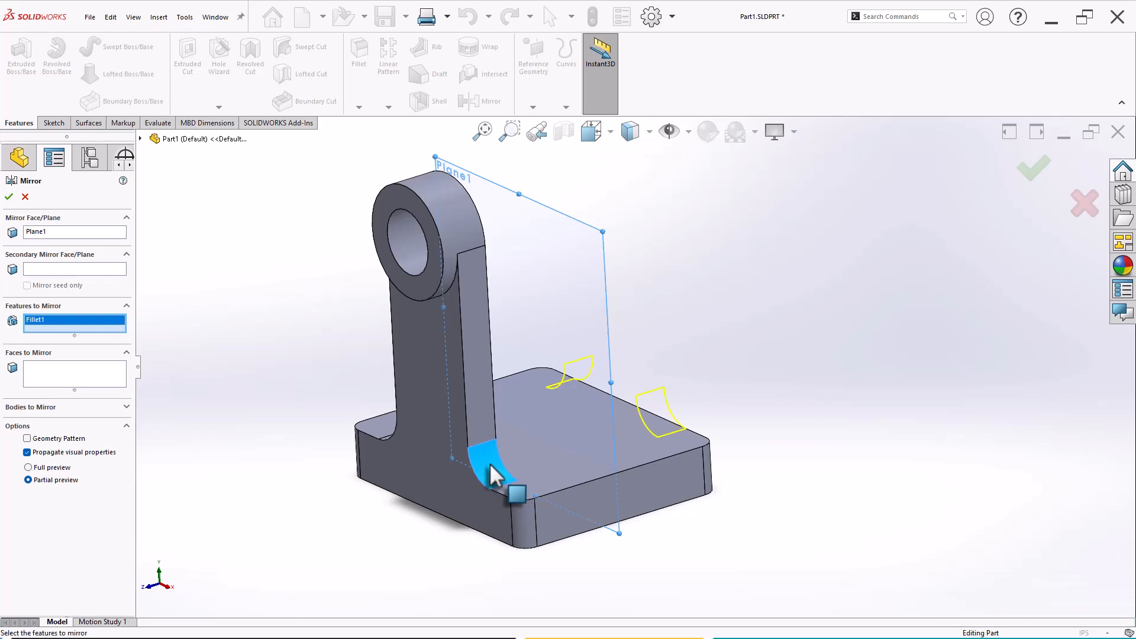
click(477, 409)
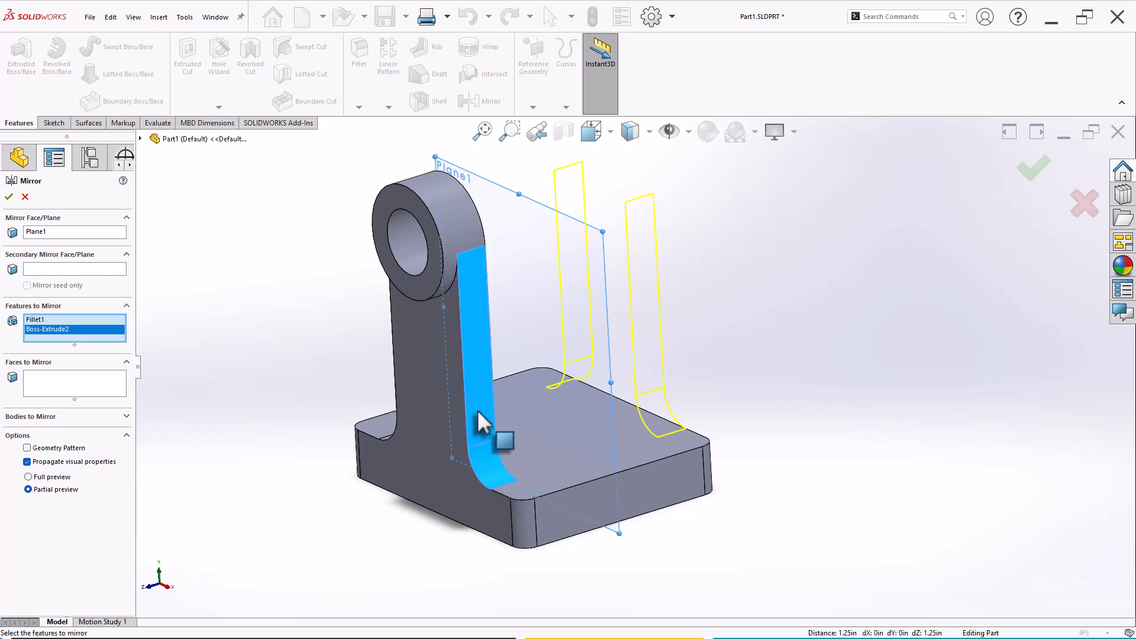
click(455, 226)
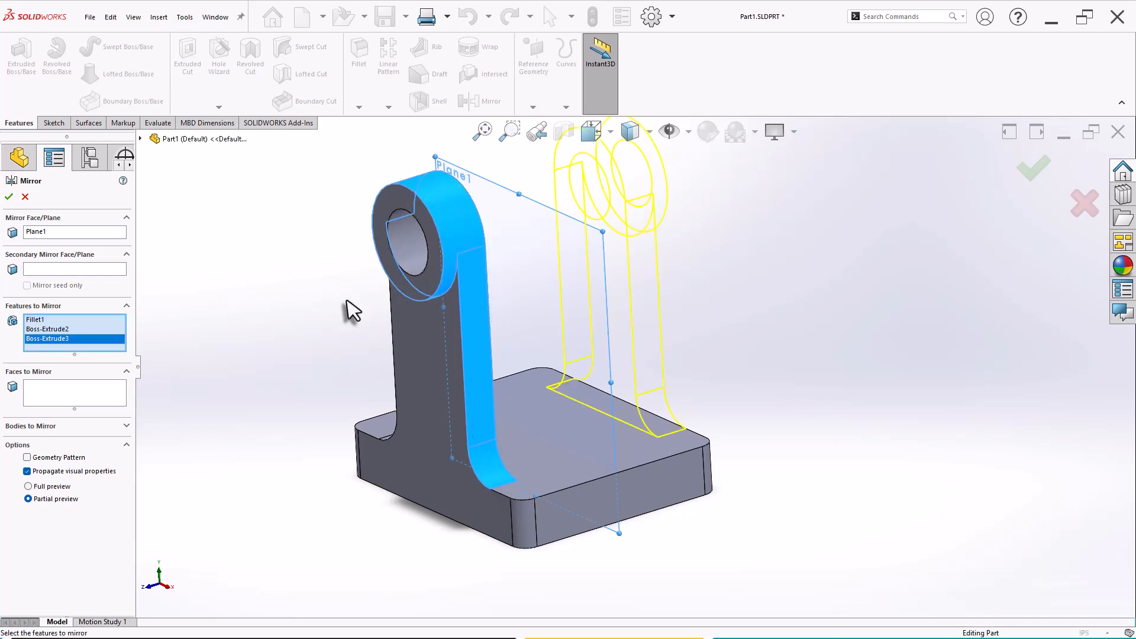
middle_drag(344, 309, 414, 325)
click(1033, 169)
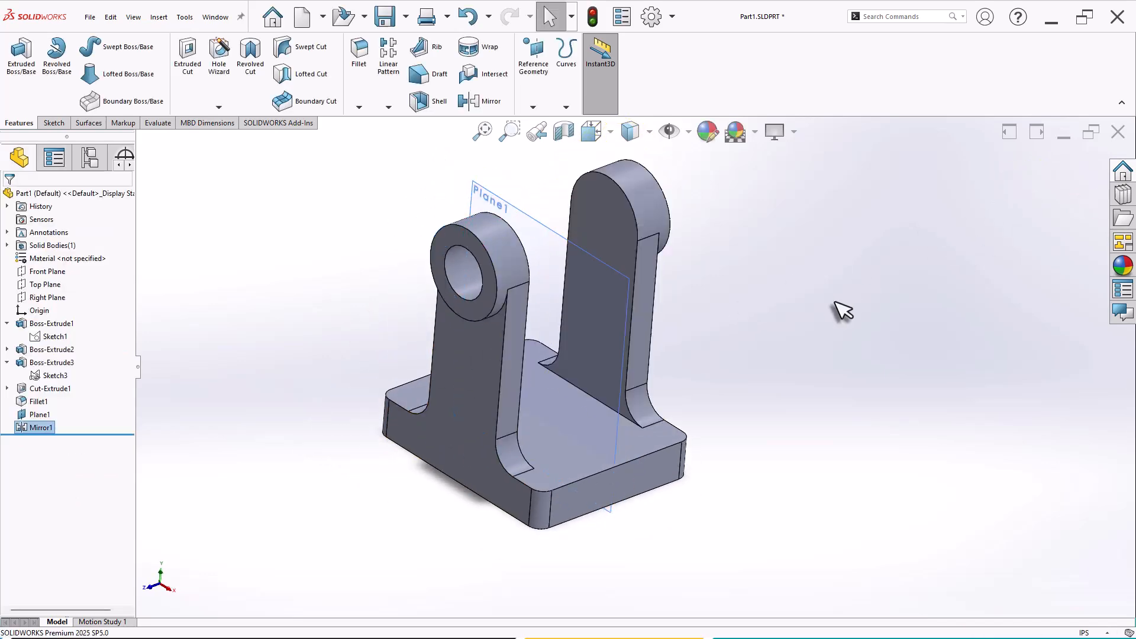
middle_drag(752, 338, 715, 373)
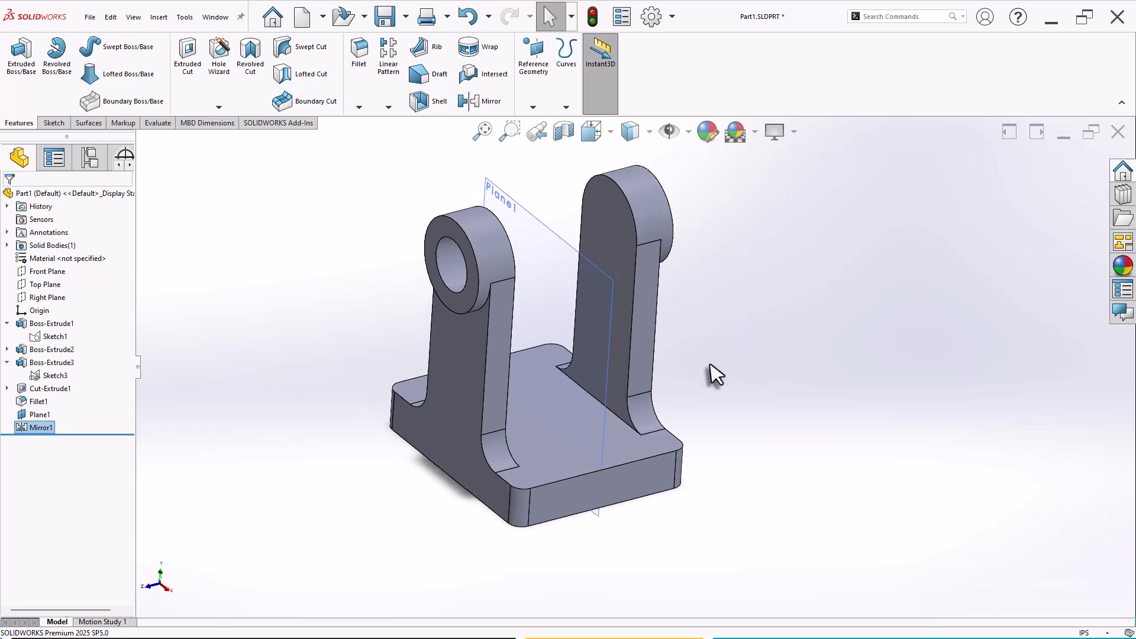
Edit the mirror feature to also include Cut-Extrude1, the hole through the round boss.
right_click(40, 429)
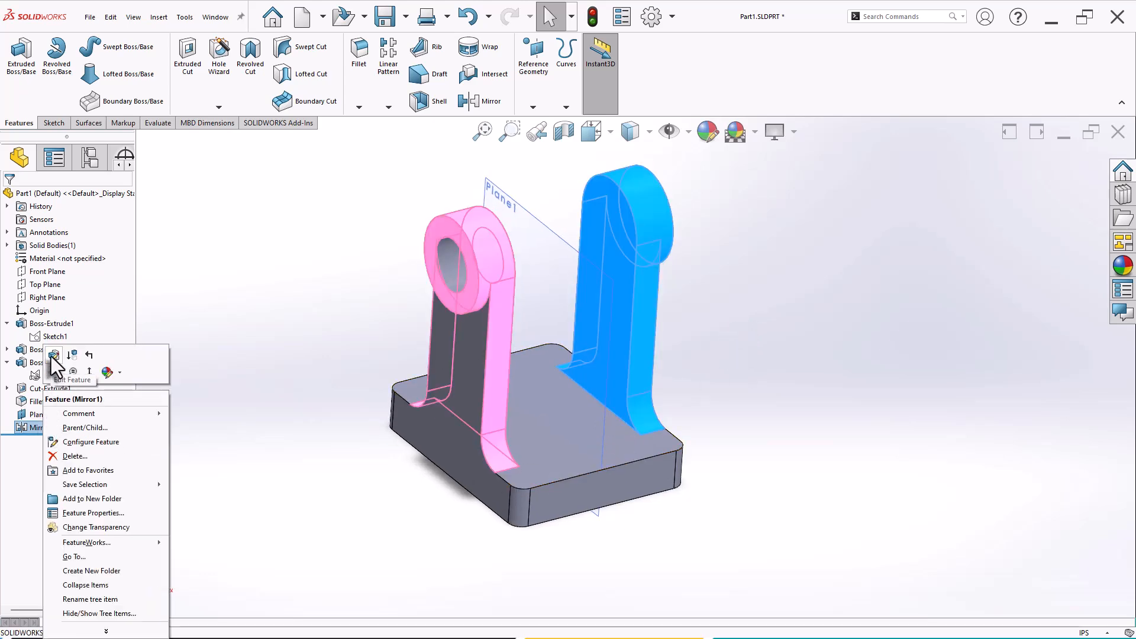
click(47, 357)
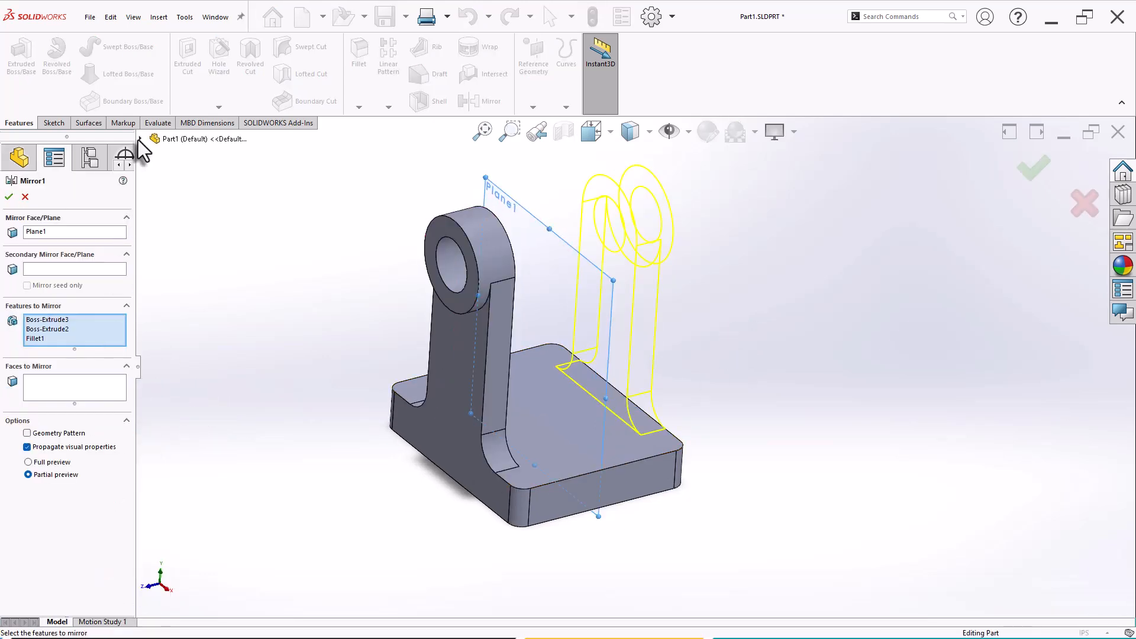
click(139, 139)
click(194, 310)
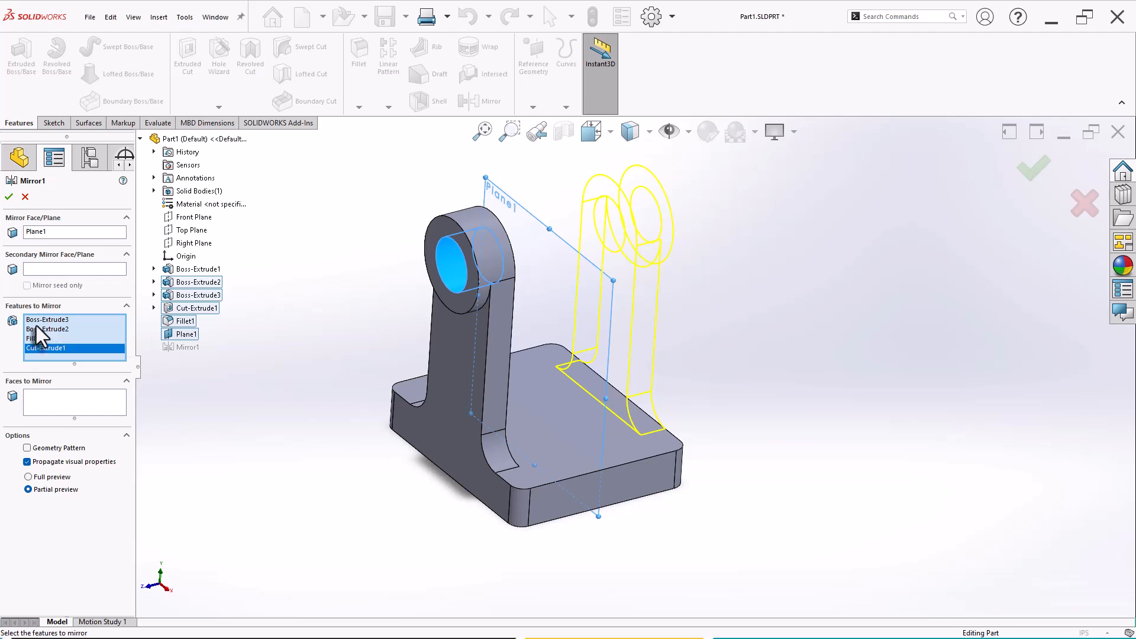
click(9, 197)
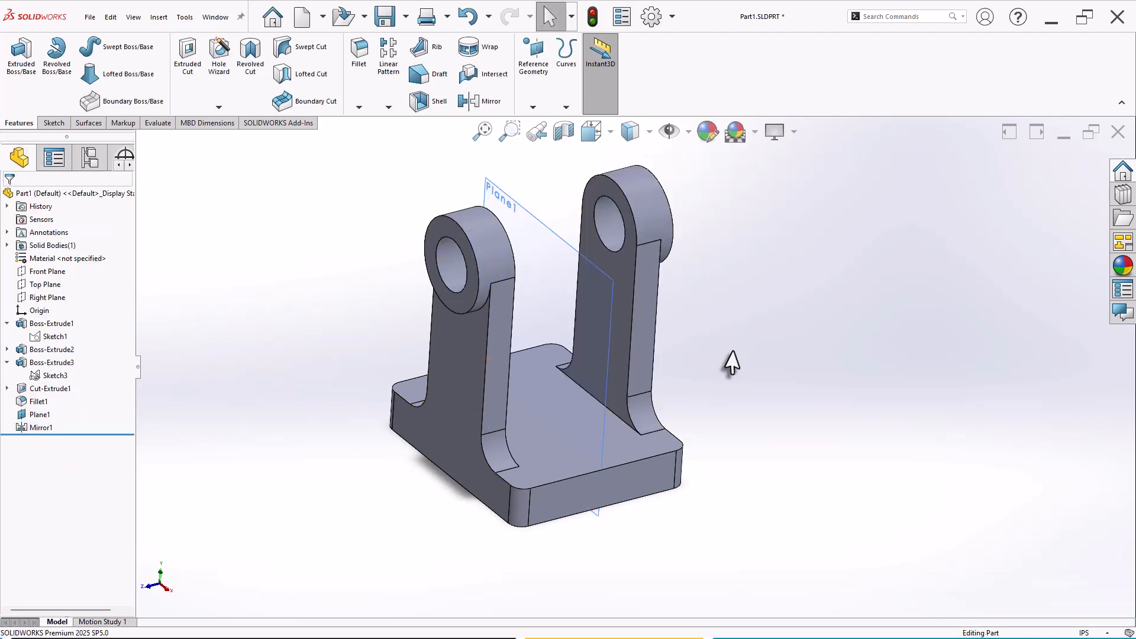
Hide the mid plane used for the mirror.
middle_drag(730, 367, 722, 342)
click(37, 415)
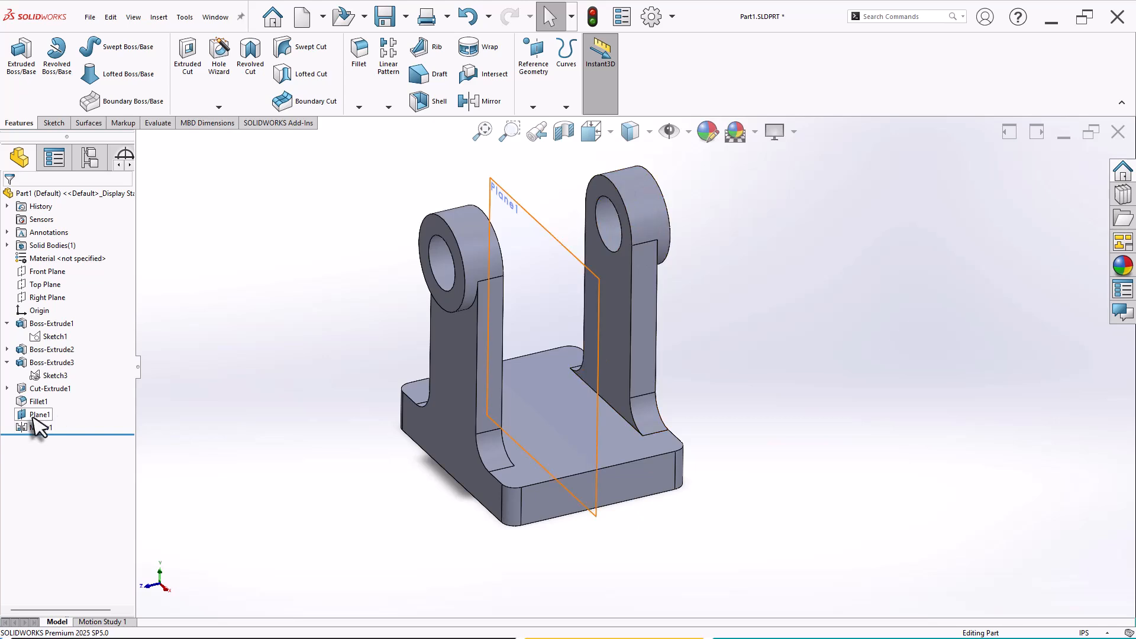
click(64, 399)
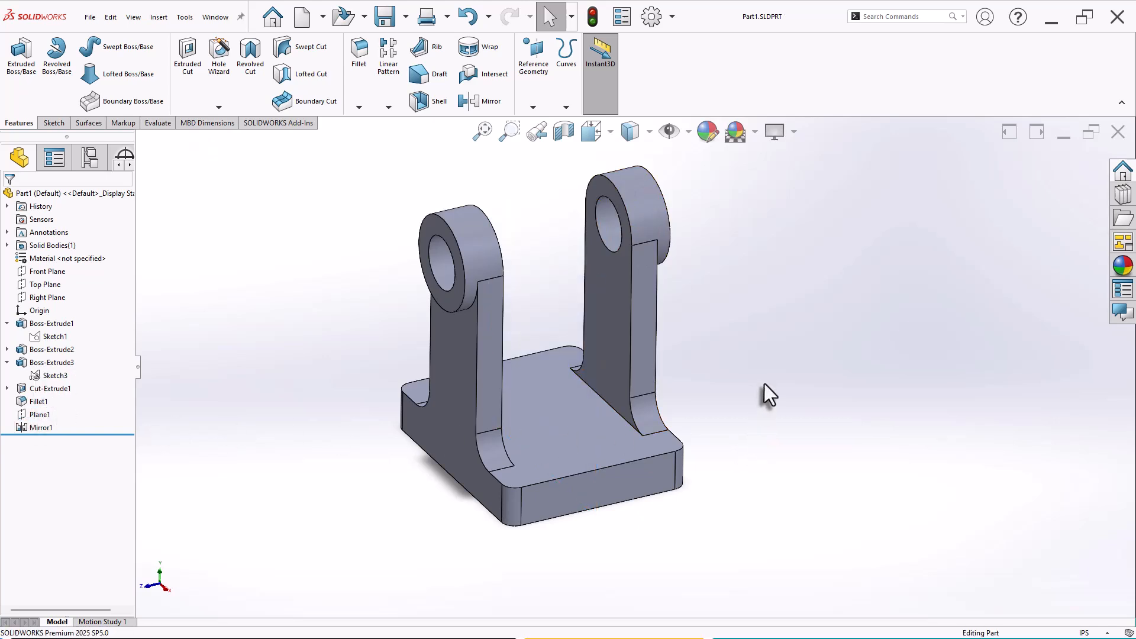
Start a sketch on the base plate's upper face and draw a circle about 0.36 in in diameter near one corner beside an upright.
middle_drag(766, 392, 758, 441)
click(598, 445)
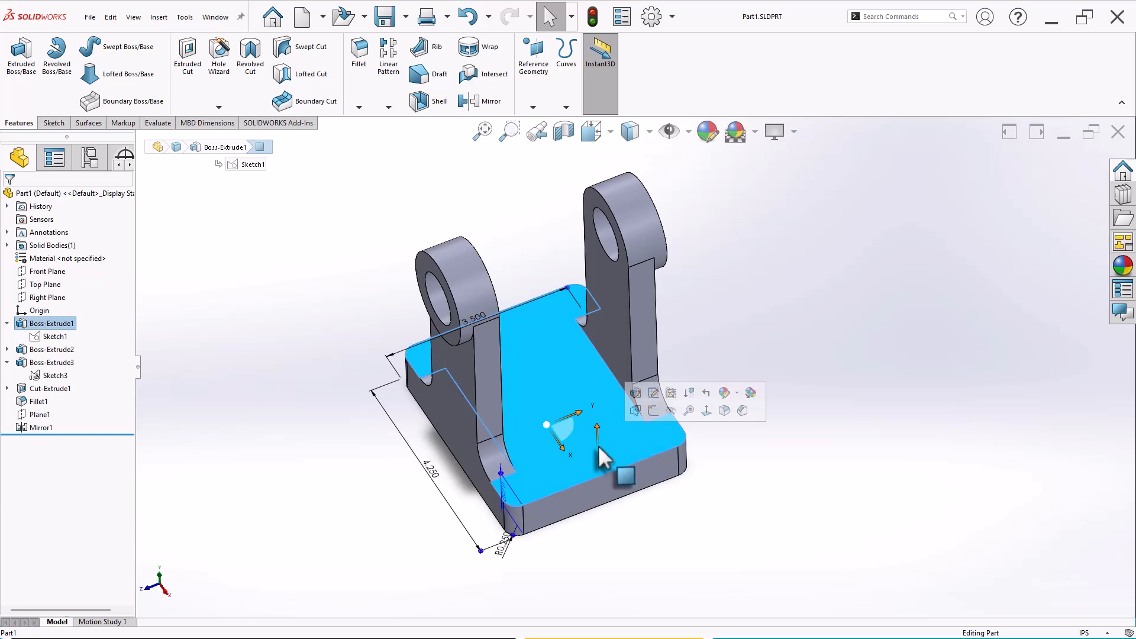
click(652, 407)
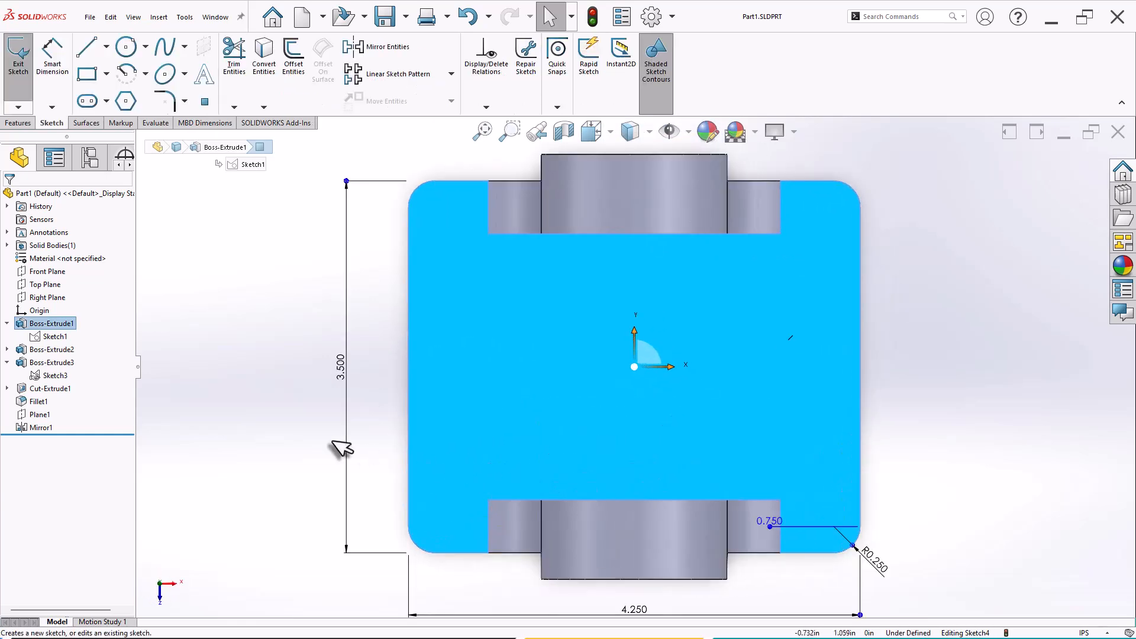
click(126, 47)
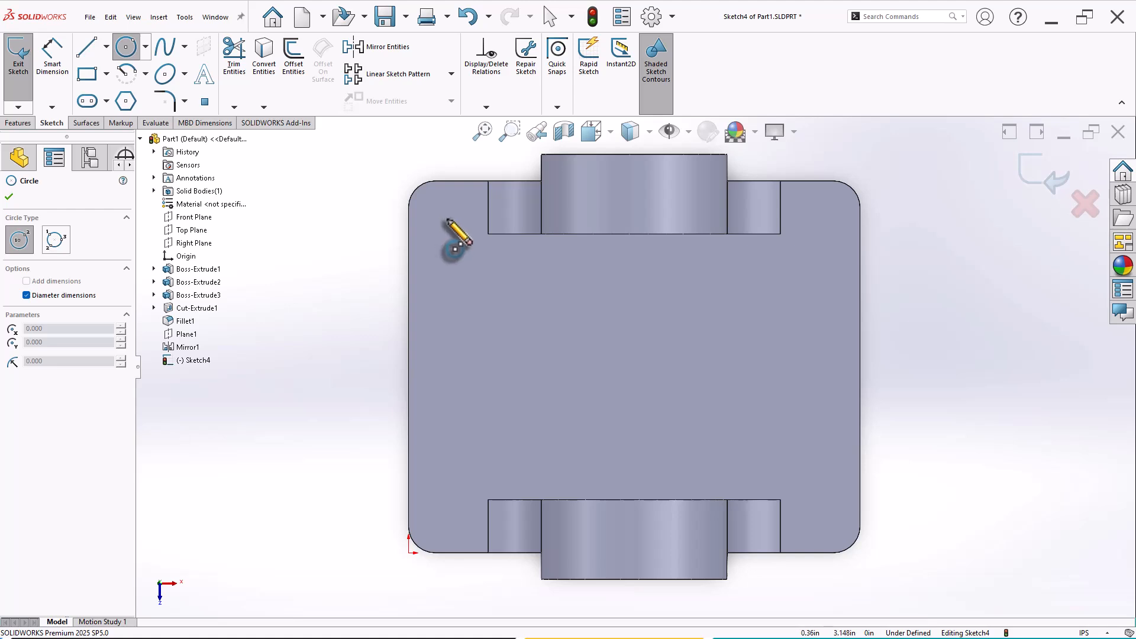
drag(447, 217, 446, 238)
Dimension the corner circle with a diameter of 0.5 in.
right_drag(340, 323, 350, 252)
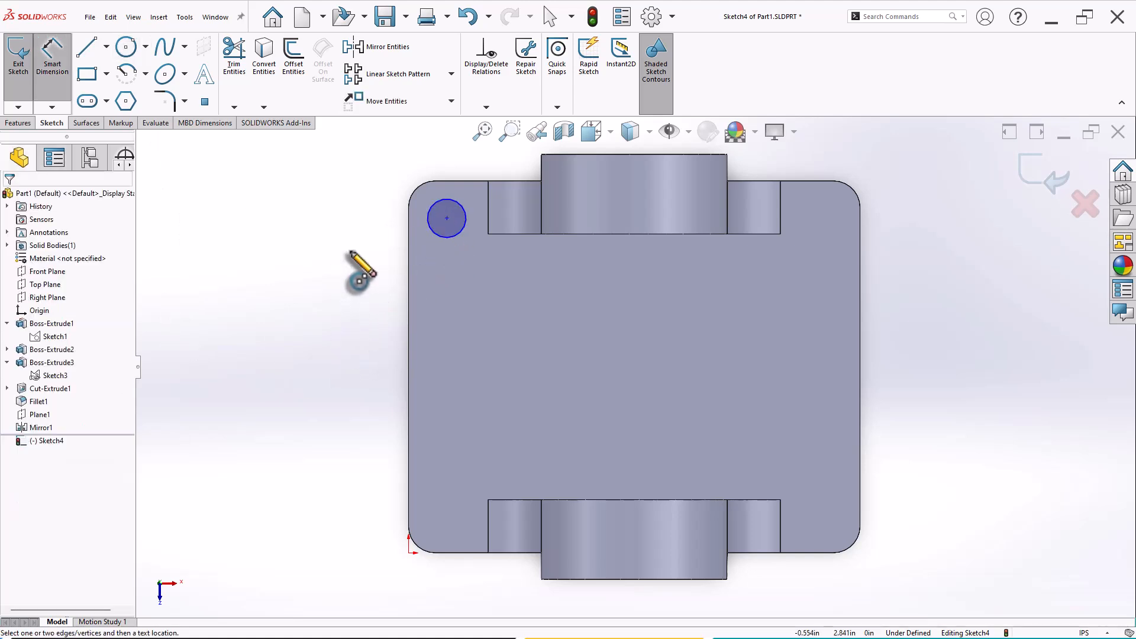
click(433, 233)
text(.5)
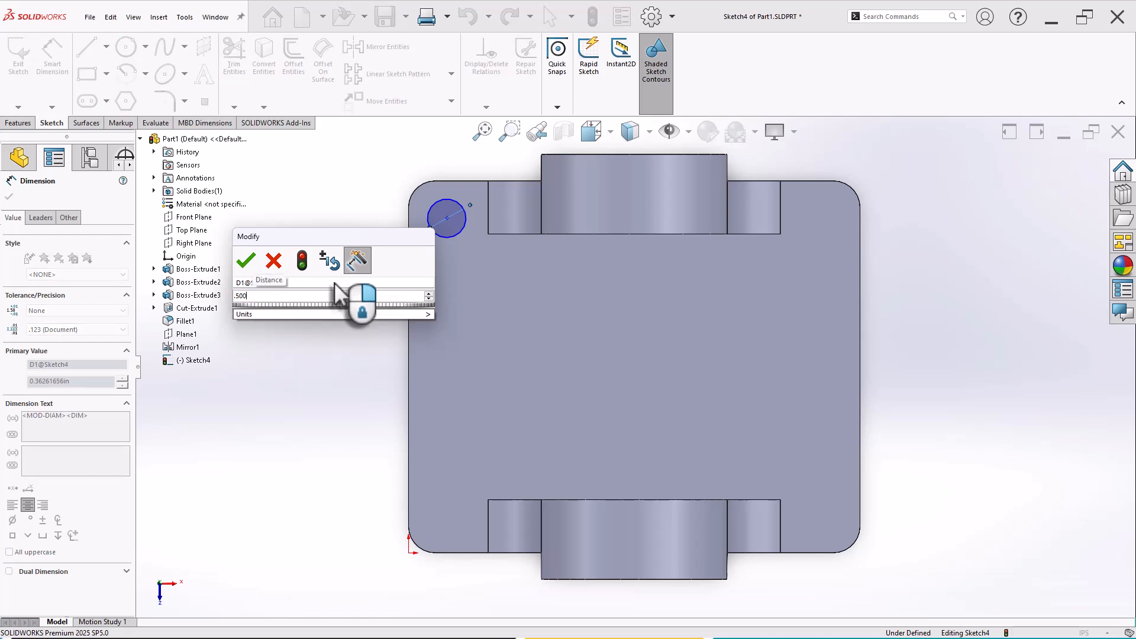
text(00)
key(Return)
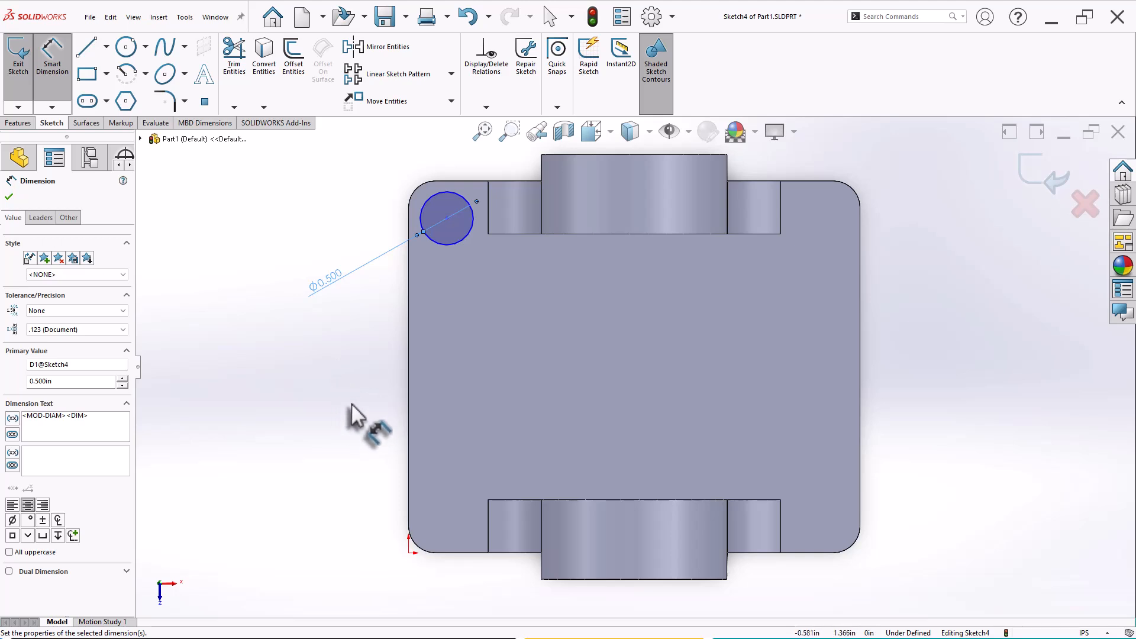
Locate the circle's centre 0.5 in from each of the two base plate edges that meet at its corner.
click(408, 355)
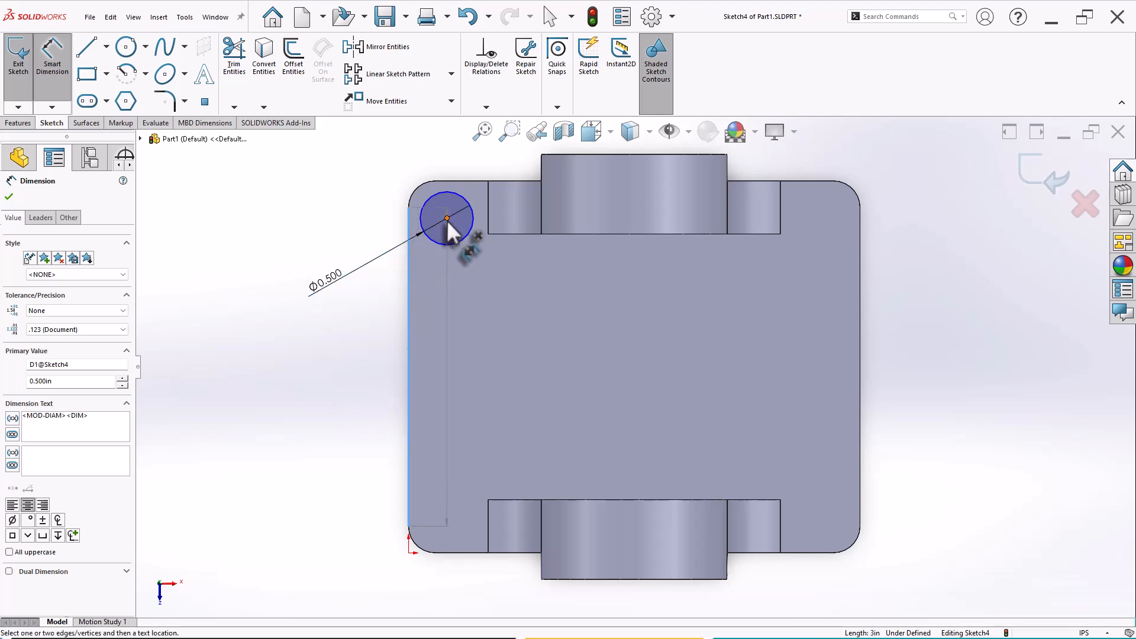
click(447, 220)
click(432, 286)
text(.)
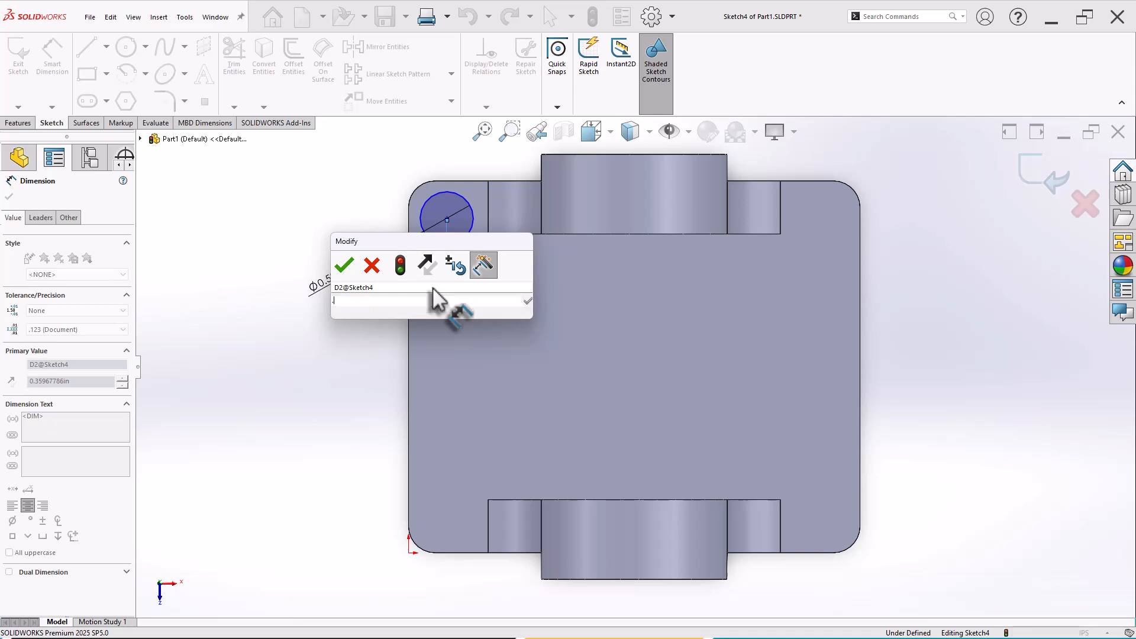
text(50)
key(Return)
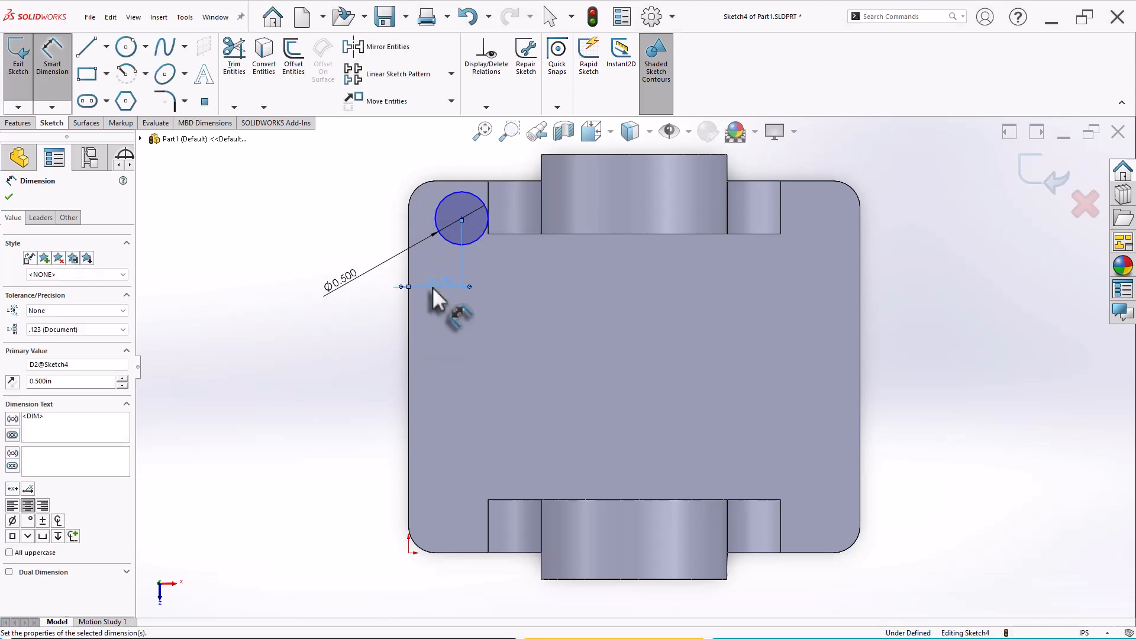
click(464, 185)
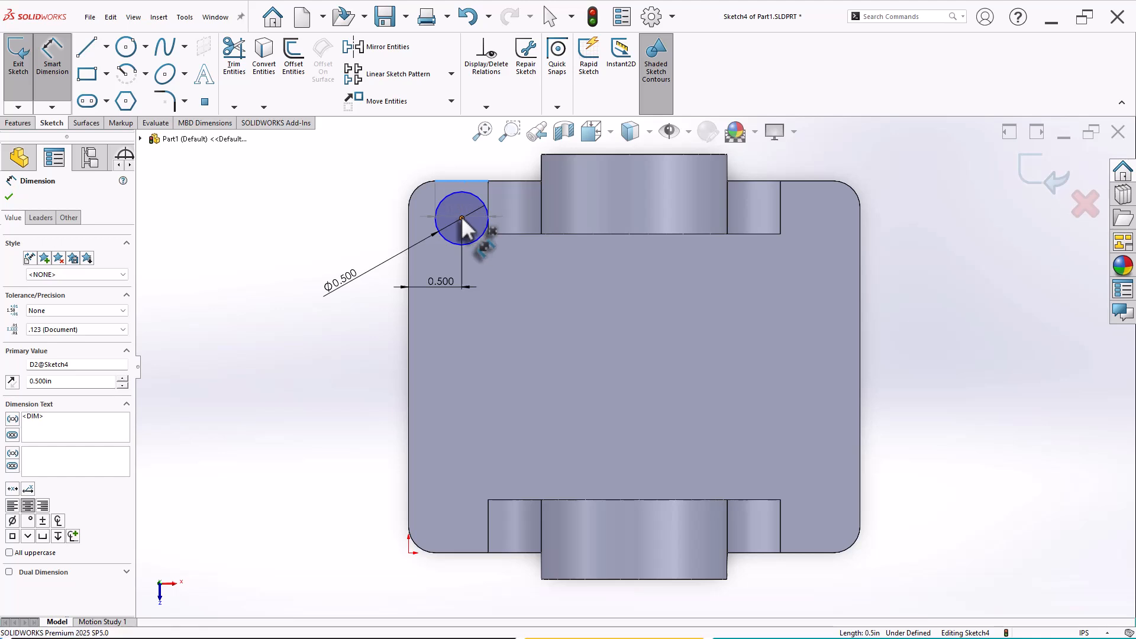
click(462, 219)
click(383, 222)
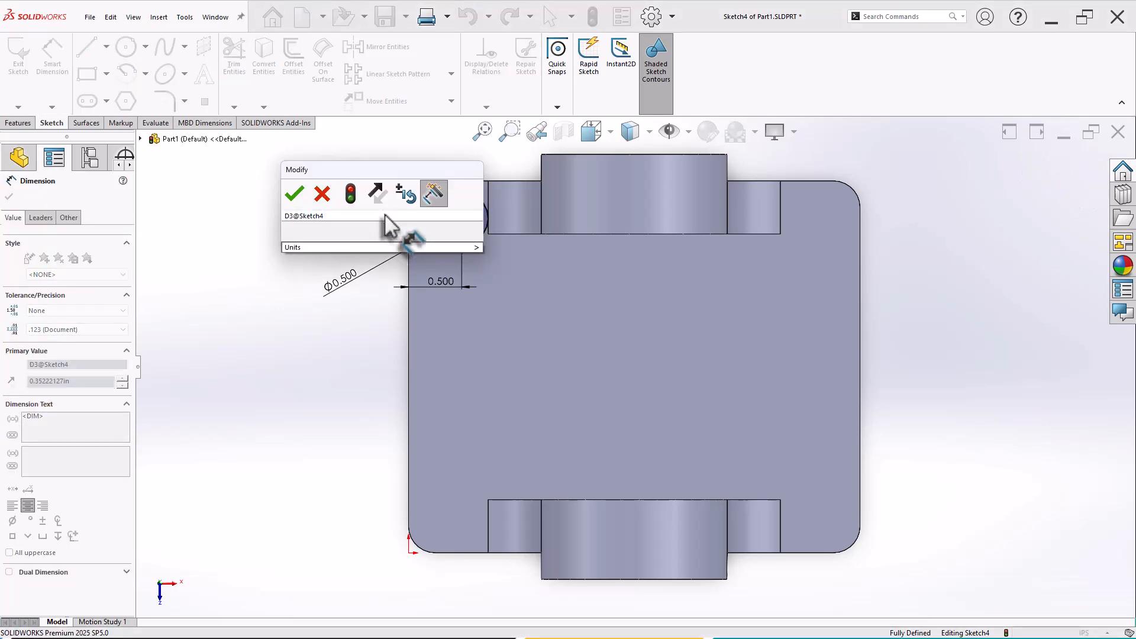
text(0.5)
key(Return)
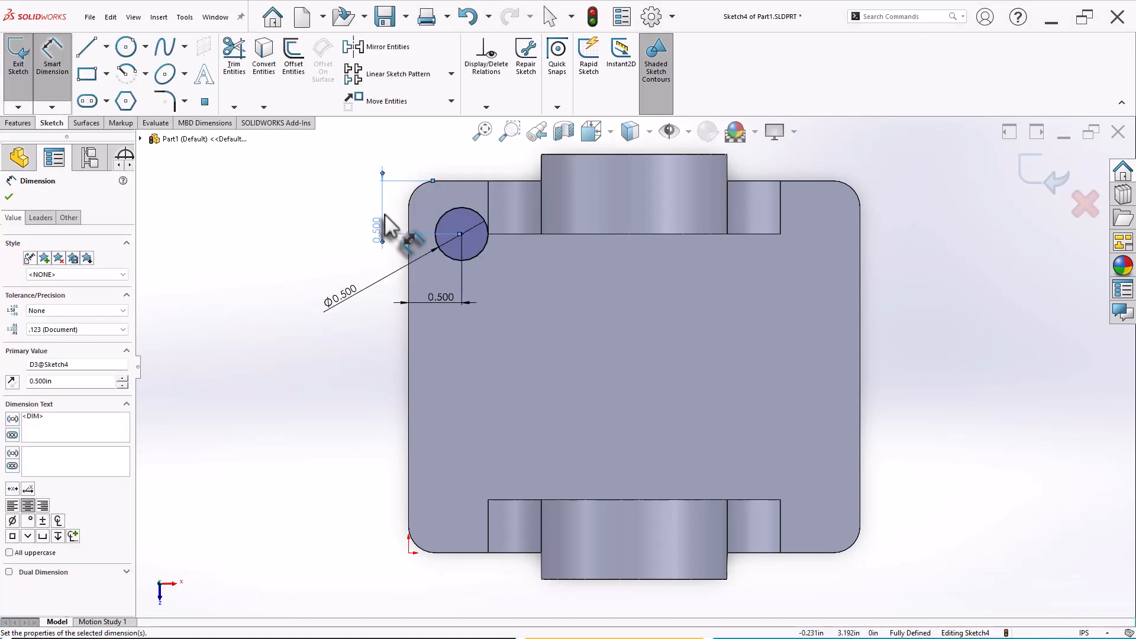
click(321, 257)
Cut the circle through the base plate with an Extruded Cut set to Through All.
click(17, 123)
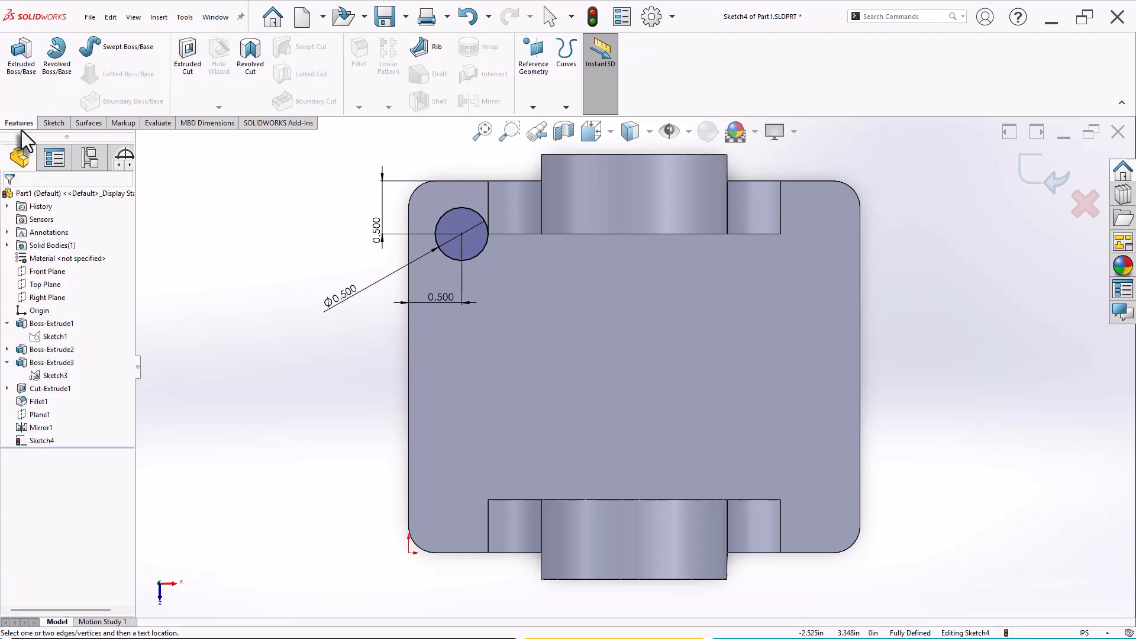
click(189, 79)
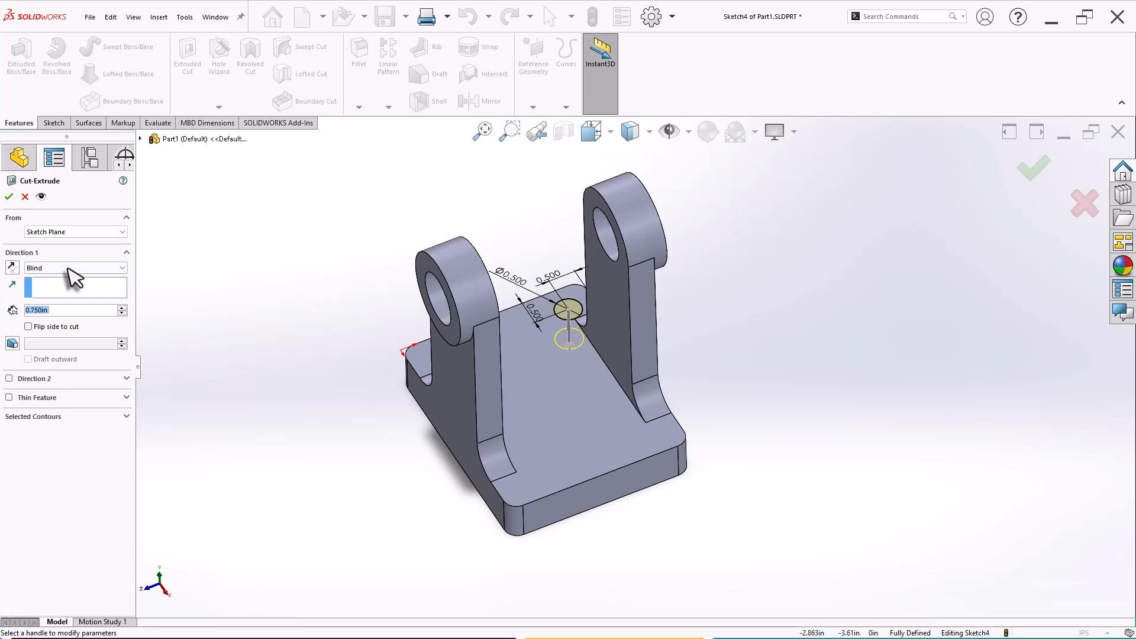
click(67, 268)
click(65, 286)
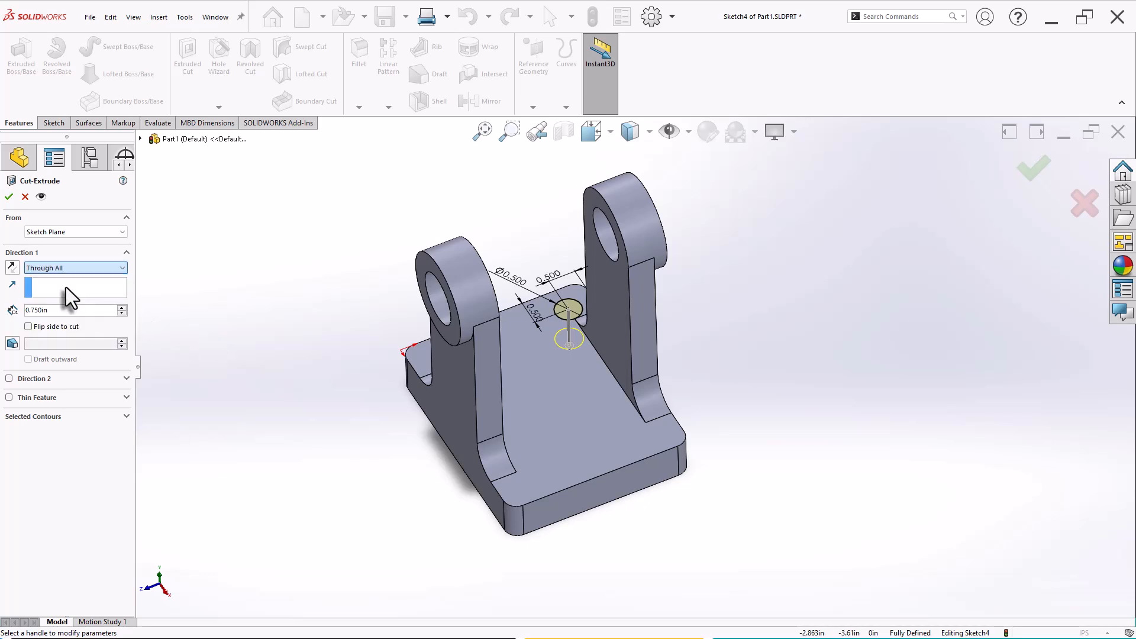
click(9, 197)
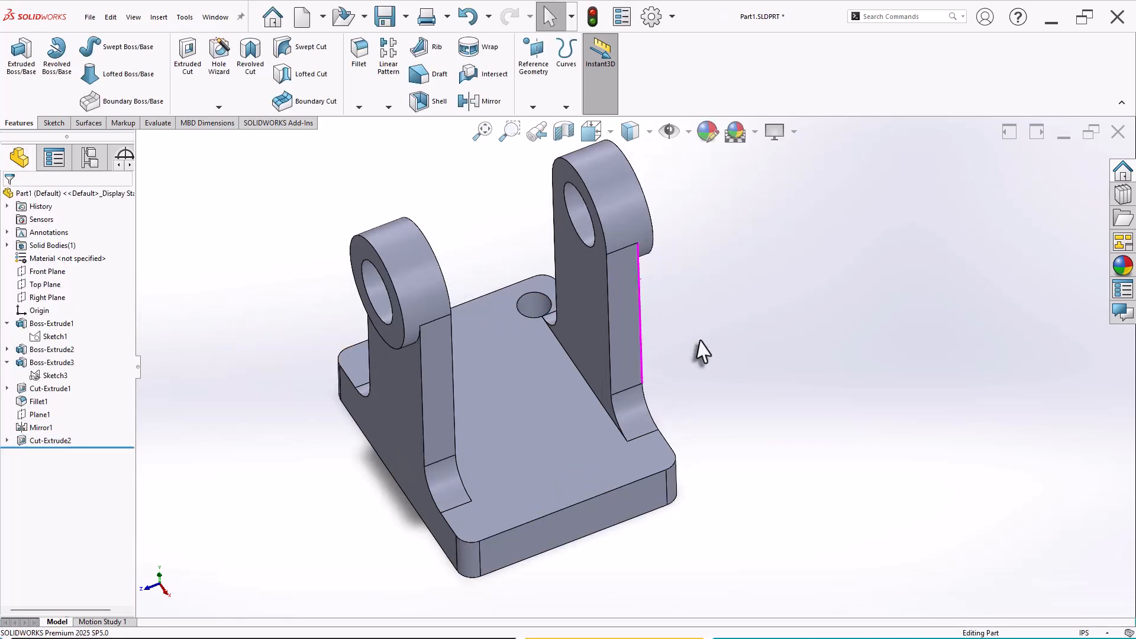
Show Plane1, the hidden mid plane between the two uprights.
mouse_move(702, 352)
middle_down()
mouse_move(730, 358)
mouse_move(723, 416)
mouse_move(751, 385)
mouse_move(722, 450)
mouse_move(735, 392)
mouse_move(707, 340)
middle_up()
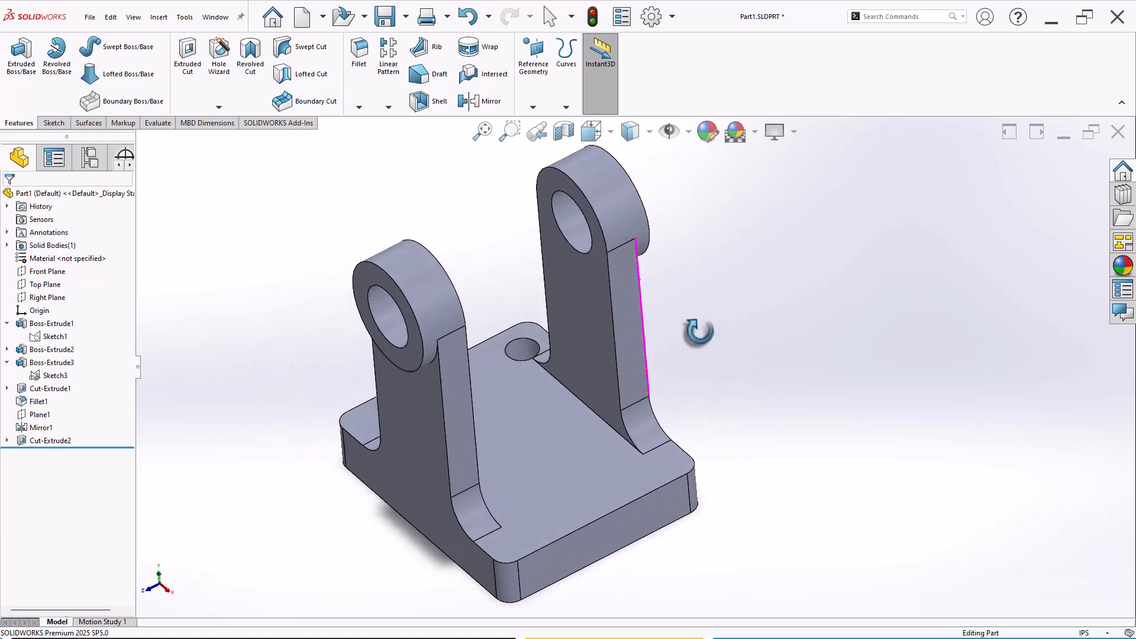
click(40, 414)
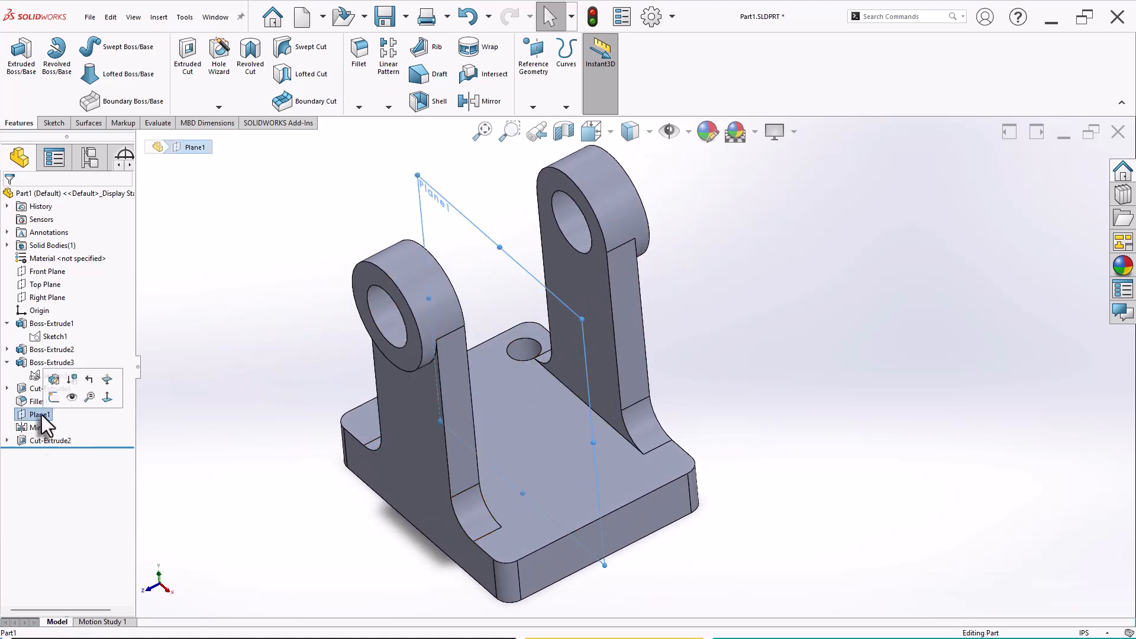
click(72, 398)
click(213, 426)
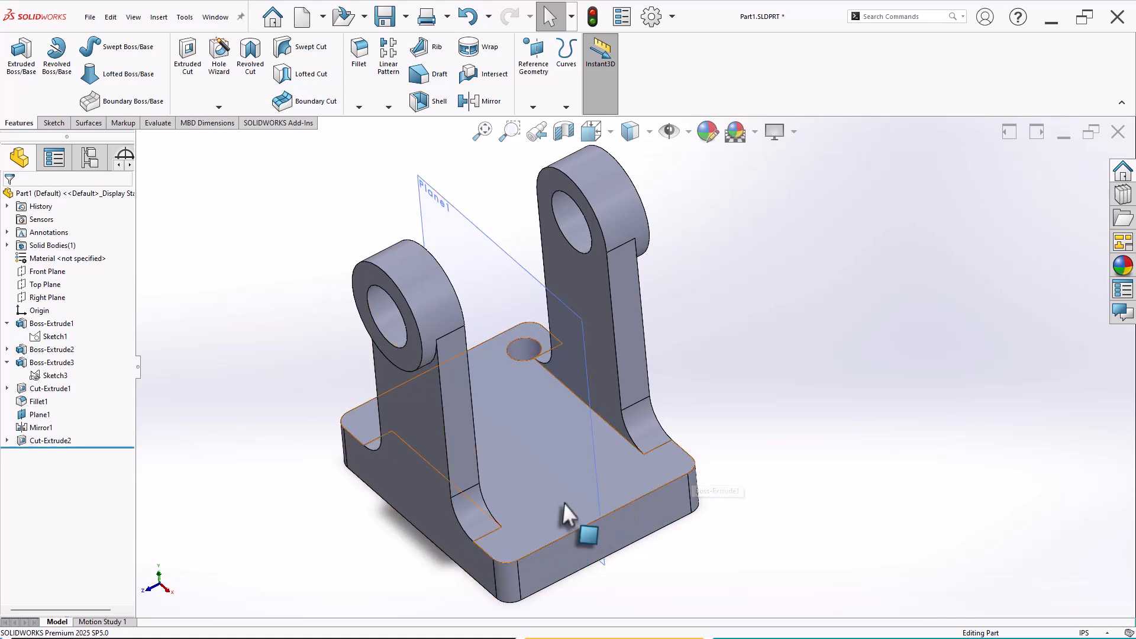
Create a mid plane between the base plate's two opposite end faces that are perpendicular to the uprights' outer faces.
middle_drag(729, 400, 604, 287)
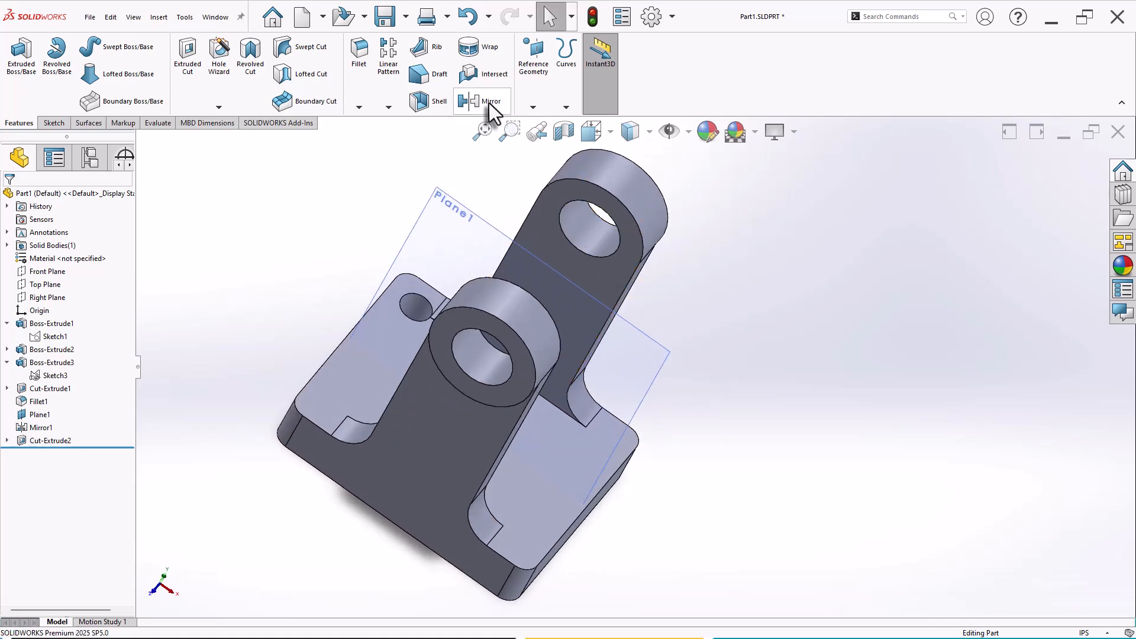
click(532, 59)
middle_drag(638, 253, 650, 273)
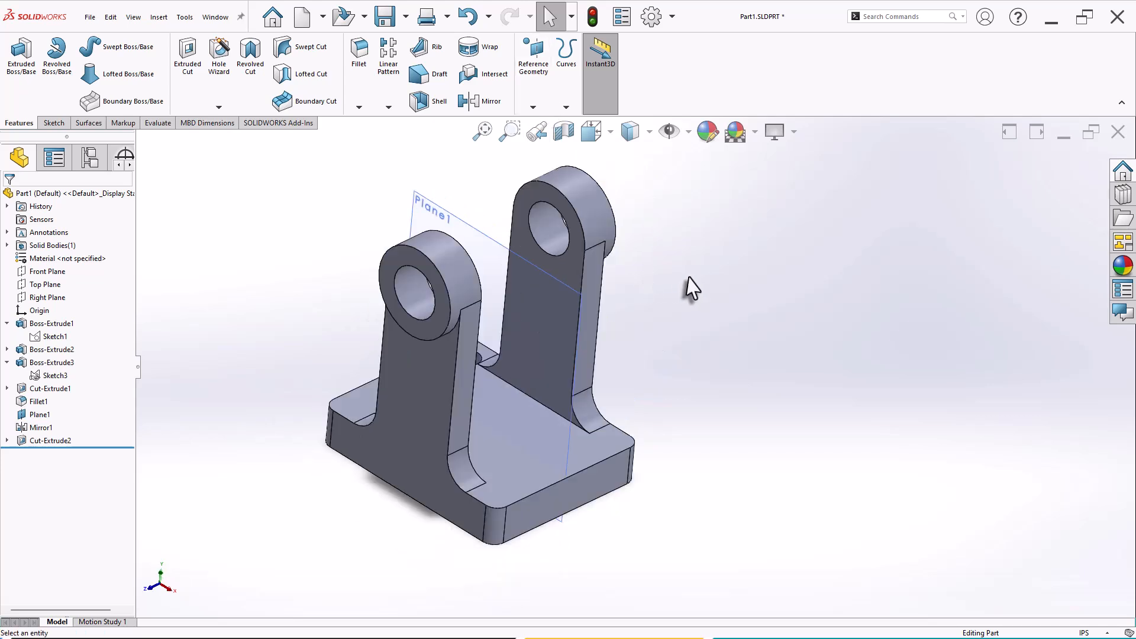
click(534, 72)
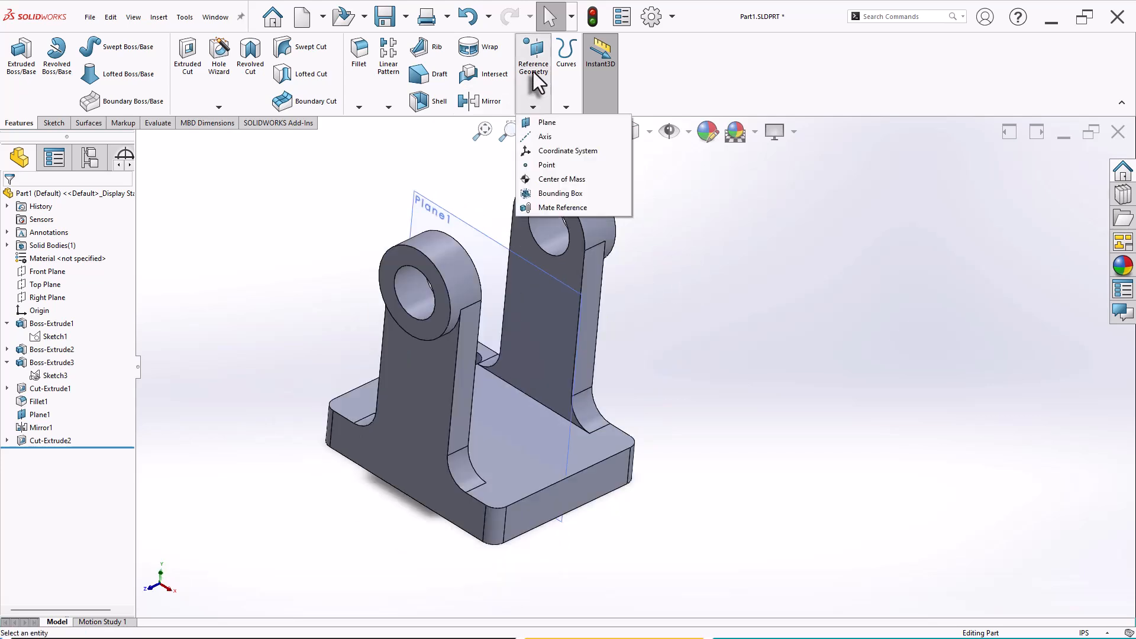
click(536, 123)
click(613, 473)
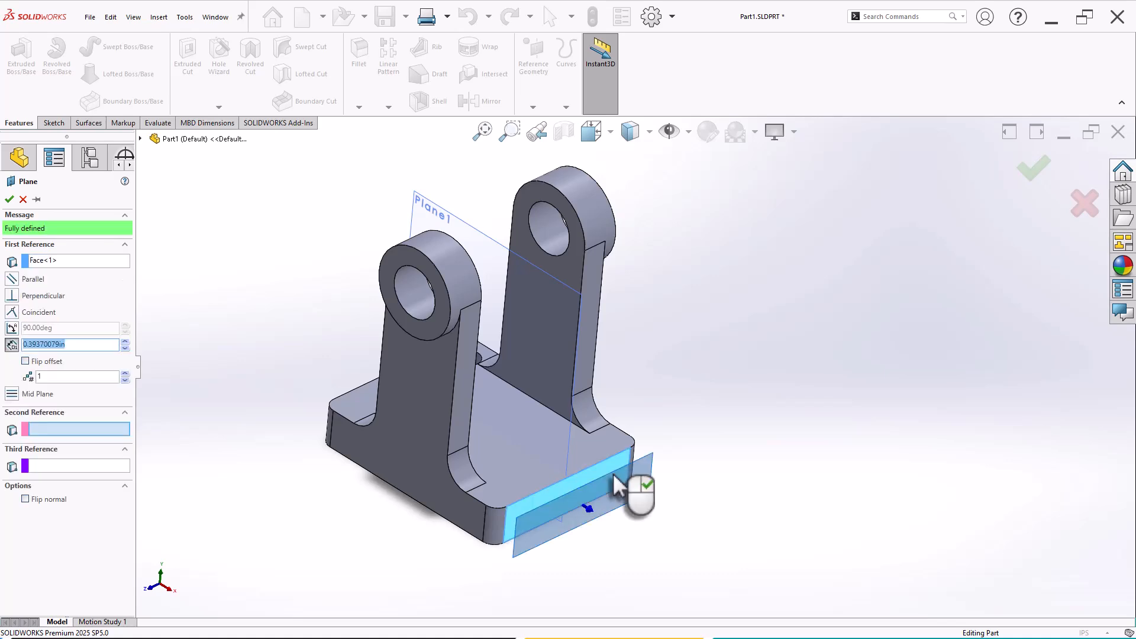
middle_drag(648, 345, 755, 439)
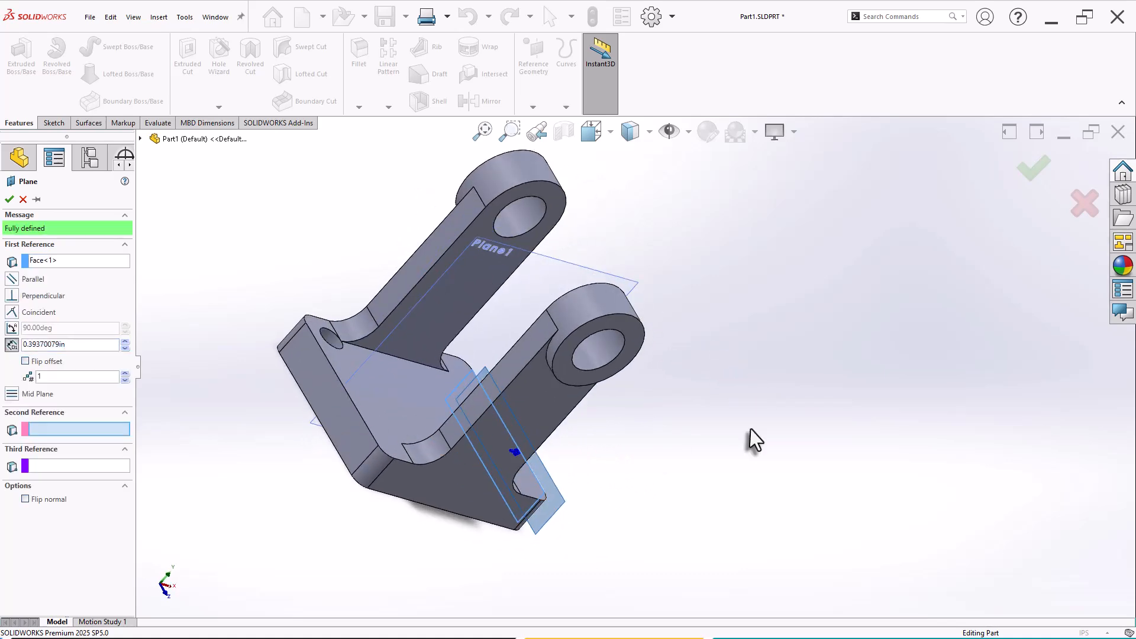
click(355, 461)
middle_drag(254, 442, 157, 362)
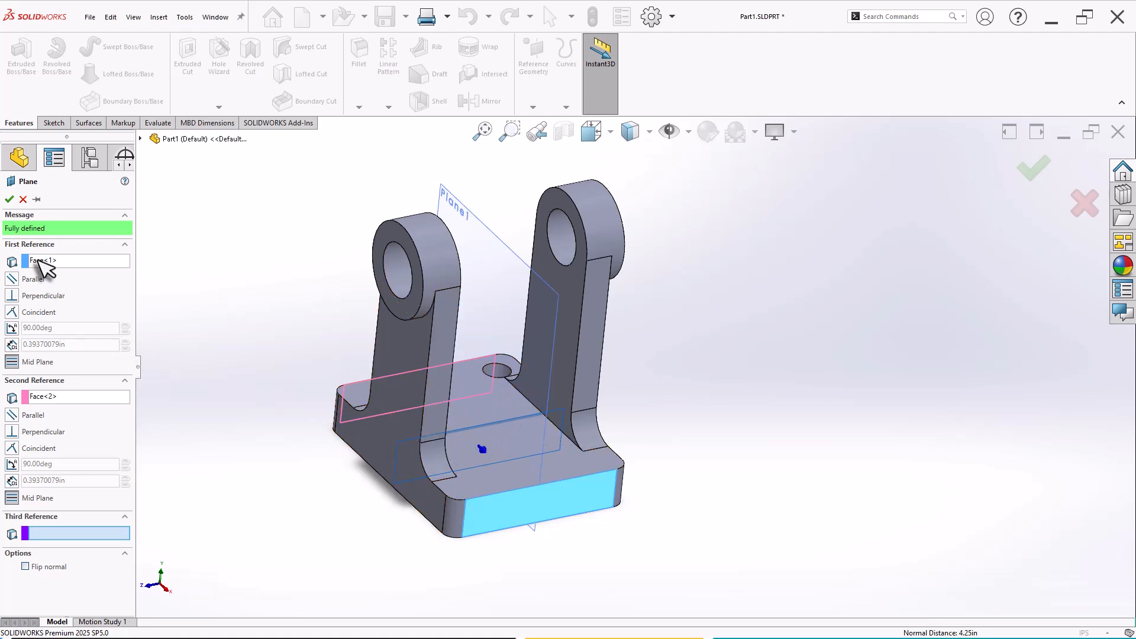
click(10, 199)
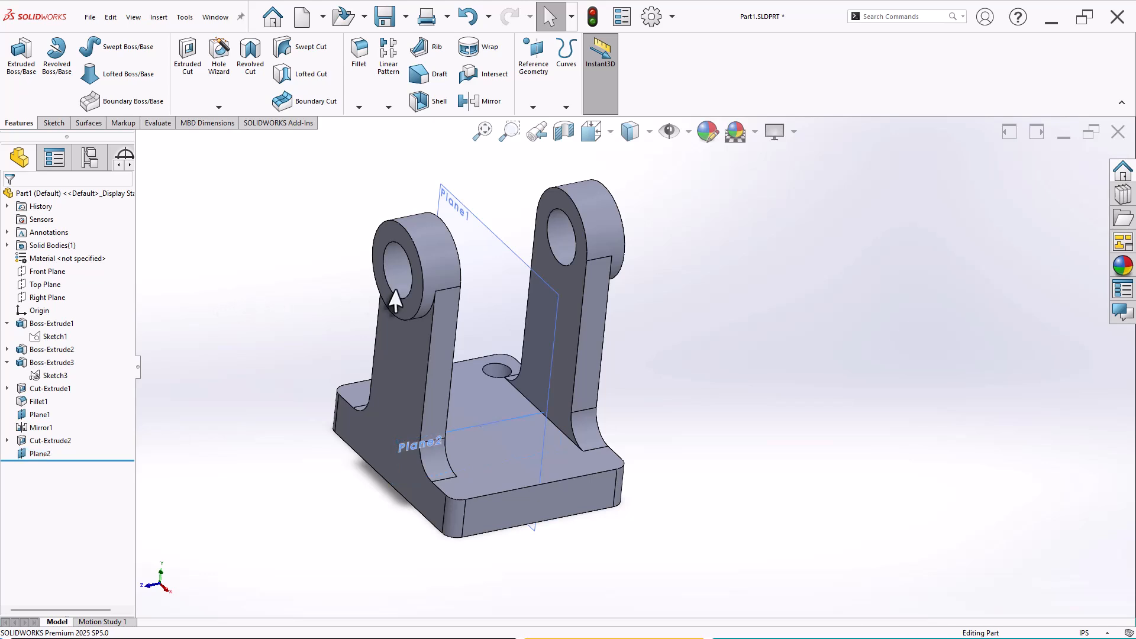
Mirror the corner hole Cut-Extrude2 about Plane1, with Plane2 as the secondary mirror plane, so all four corners get a hole.
click(482, 101)
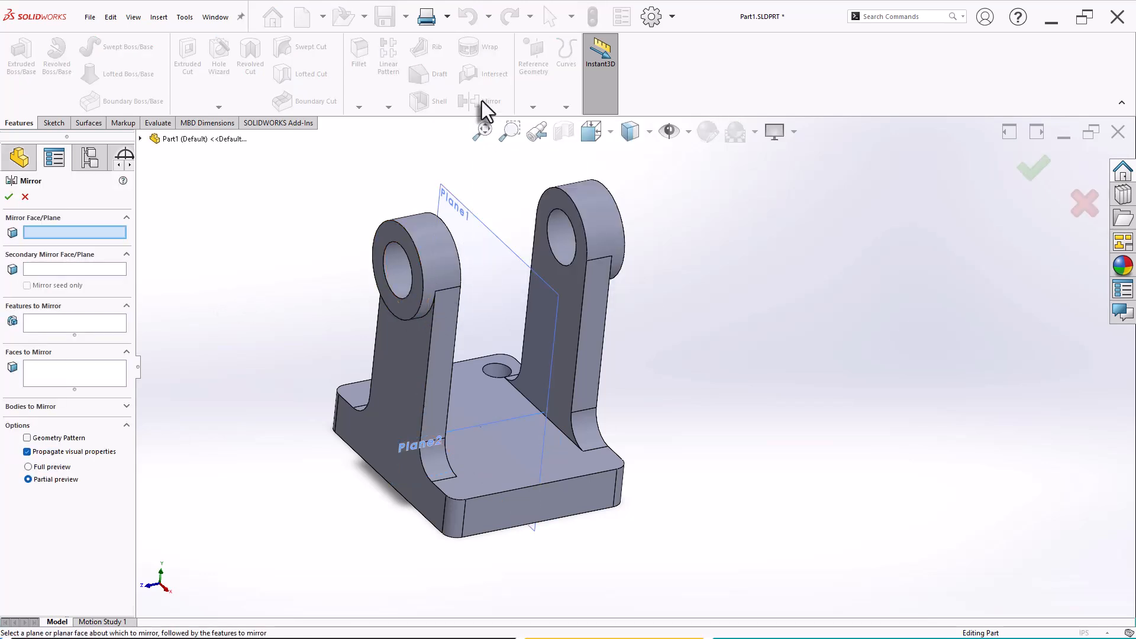
click(480, 247)
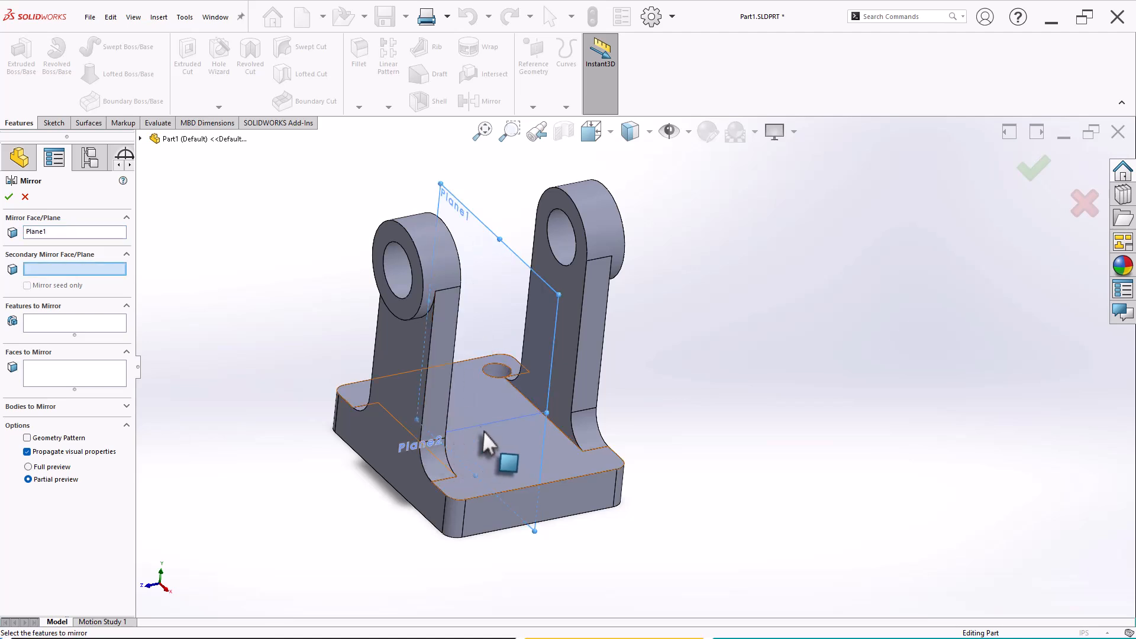
scroll(473, 435, down, 2)
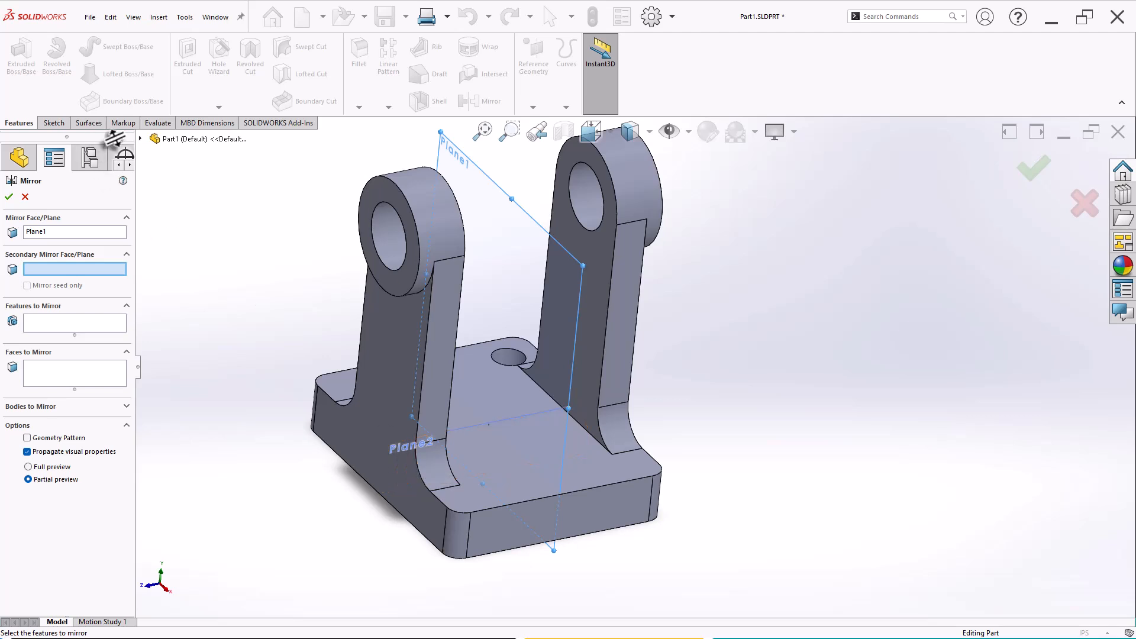
click(140, 139)
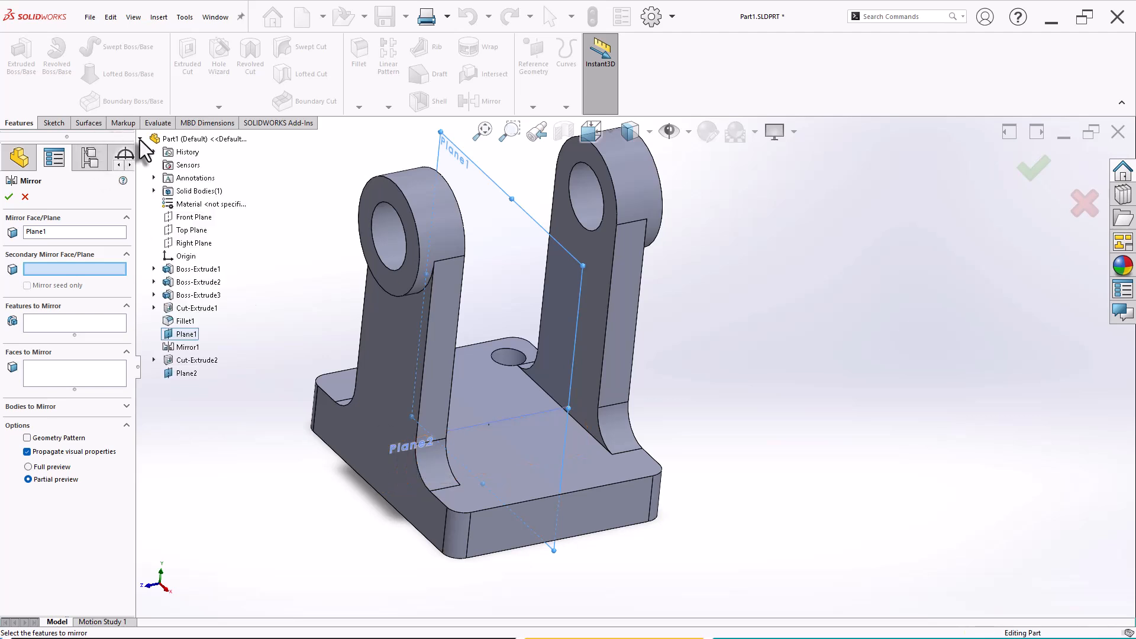
click(186, 373)
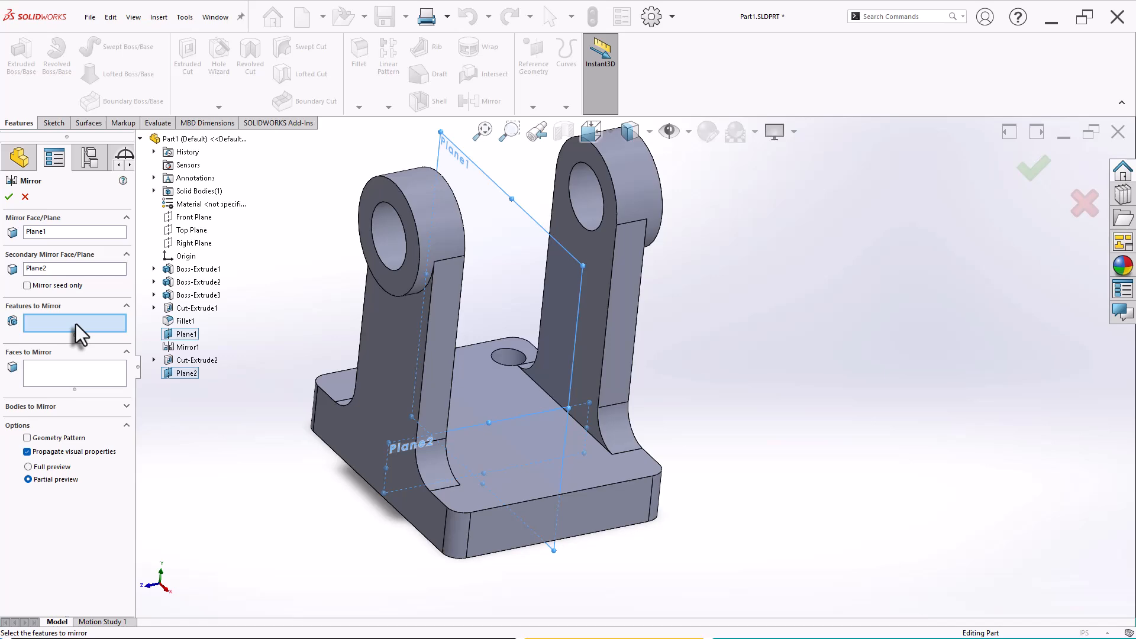
click(184, 361)
middle_drag(322, 260, 388, 326)
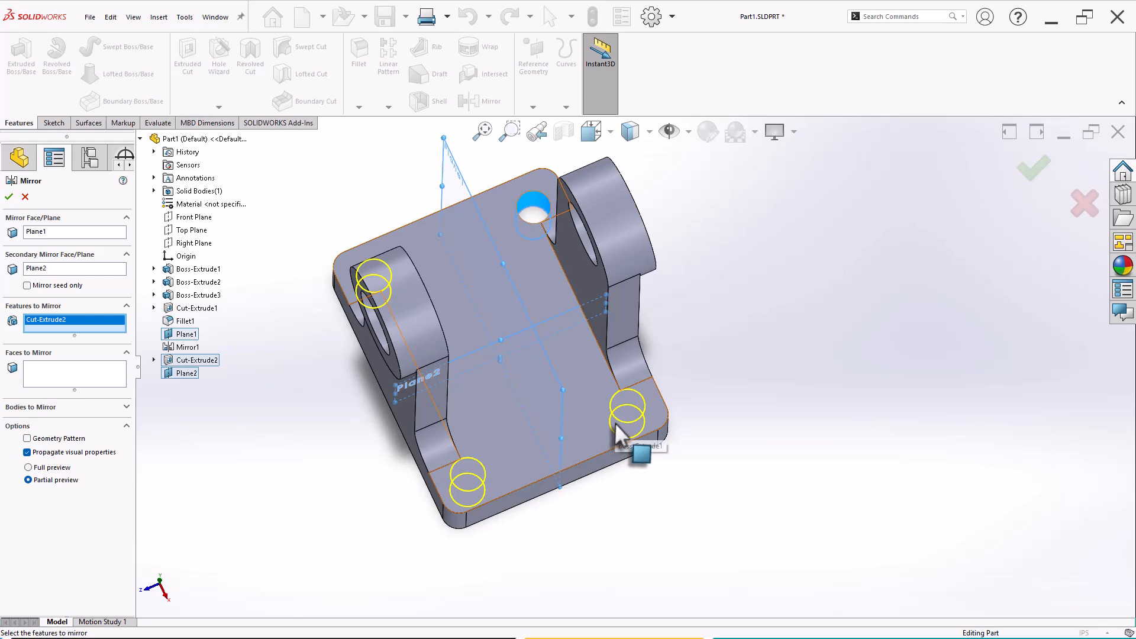
key(Return)
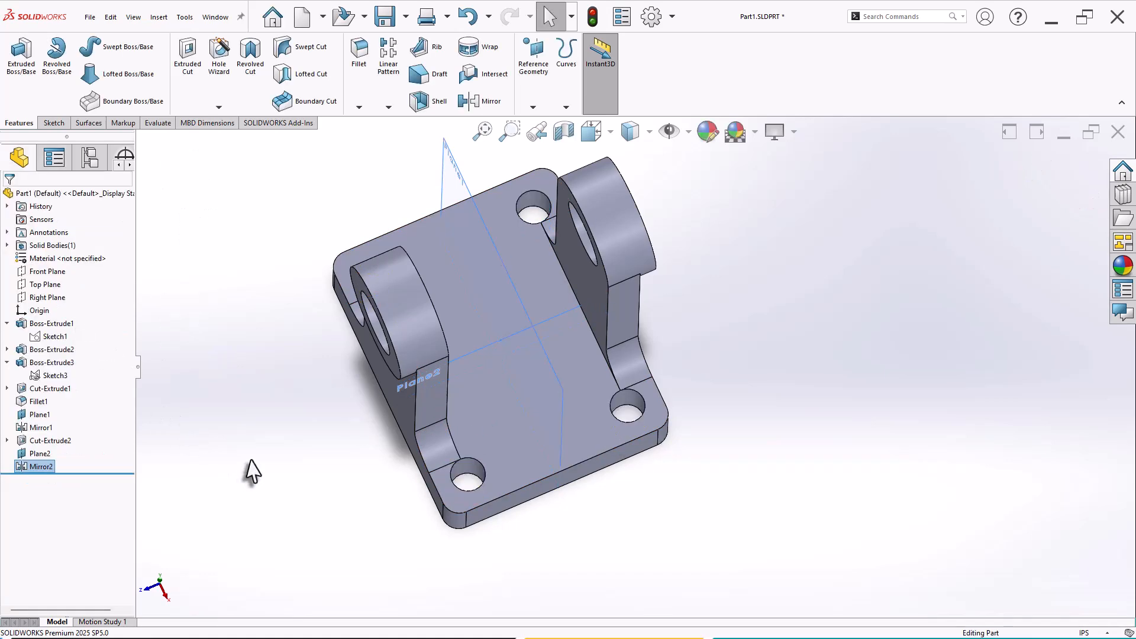
Hide both mid planes, Plane1 and Plane2, used for mirroring the uprights and corner holes.
middle_drag(253, 453, 141, 439)
key(ctrl+7)
click(41, 454)
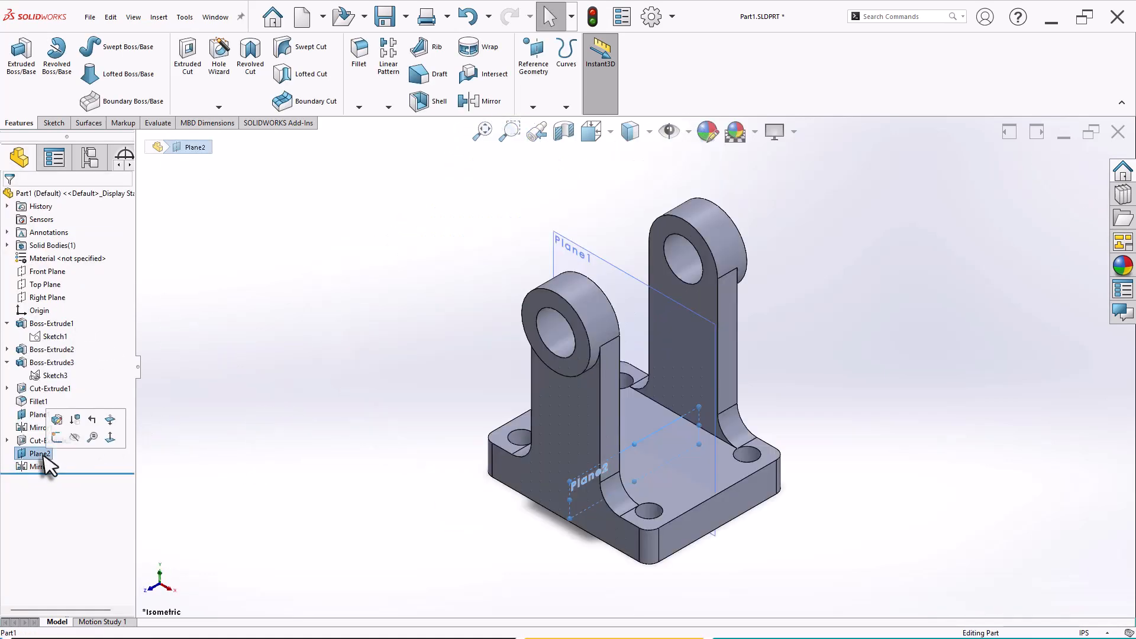
ctrl+click(38, 419)
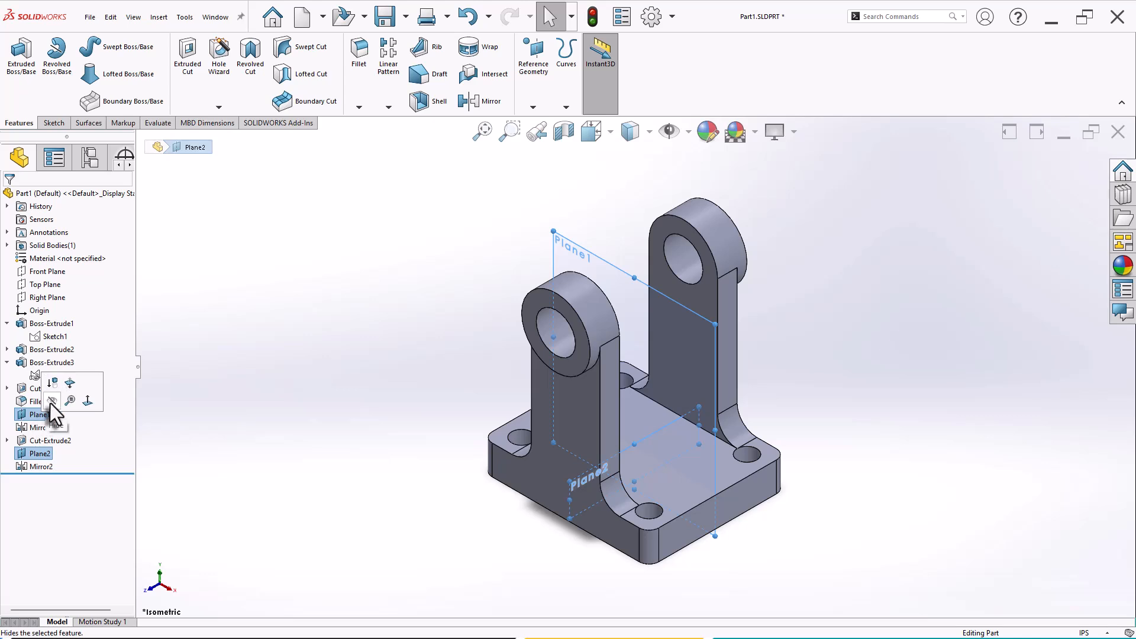
click(50, 403)
Create a reference point at the center of the base plate's upper face using the Center of Face option.
middle_drag(824, 418, 844, 524)
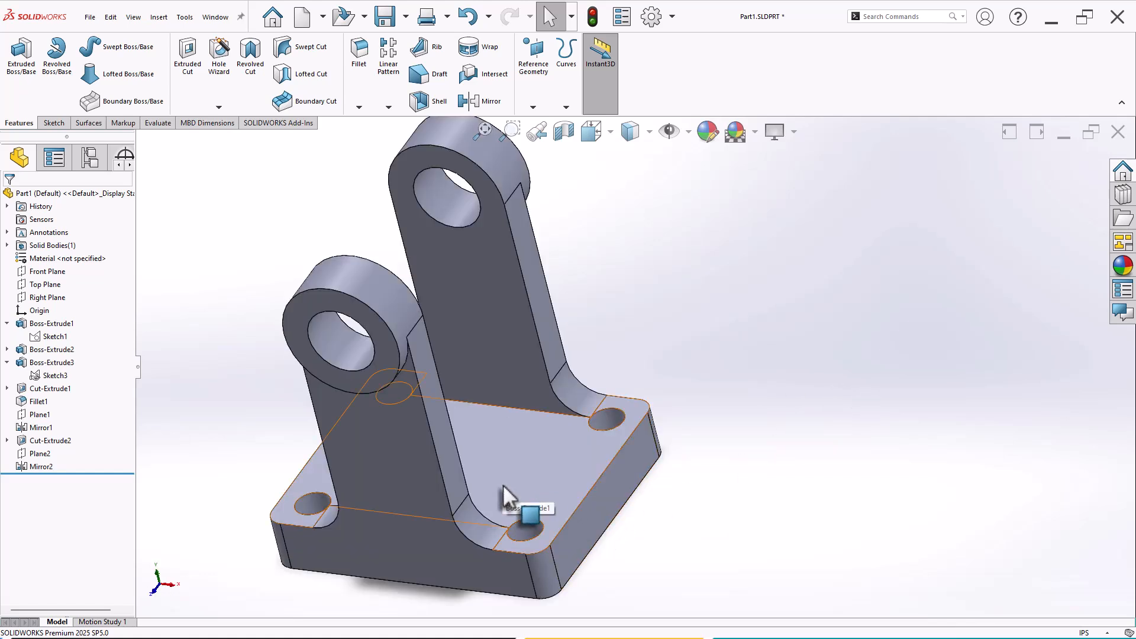
click(536, 108)
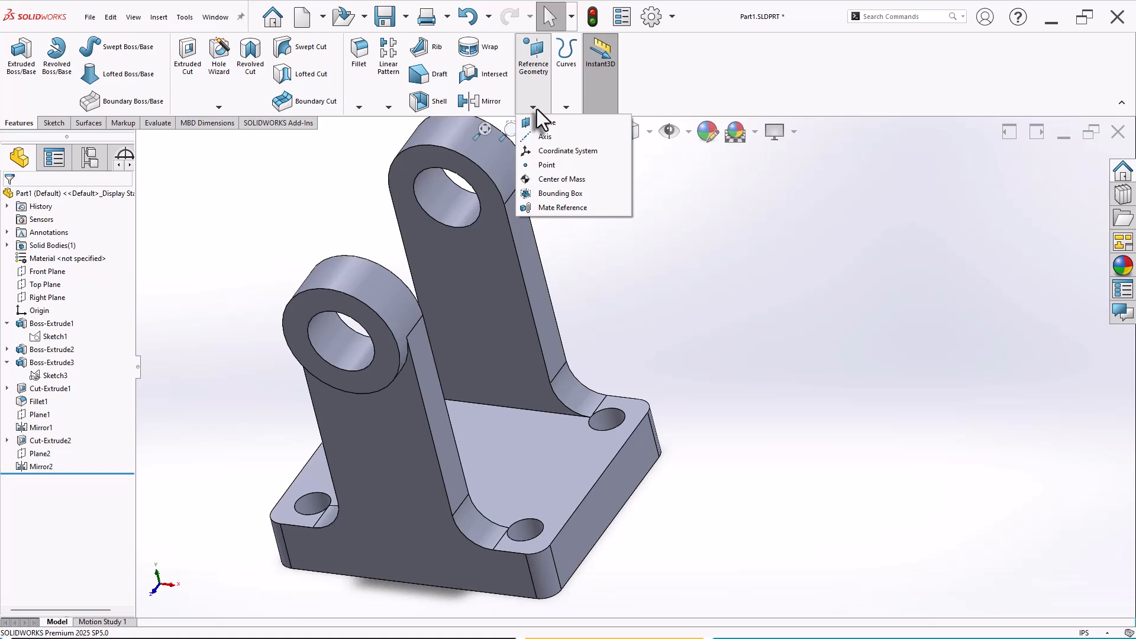
click(594, 171)
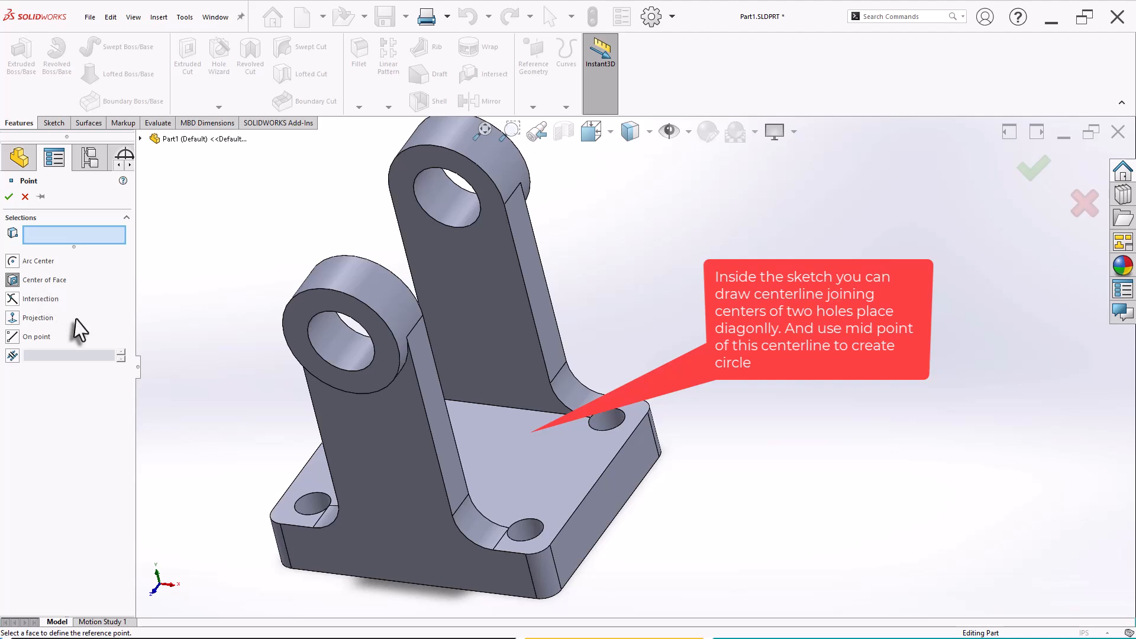
click(503, 471)
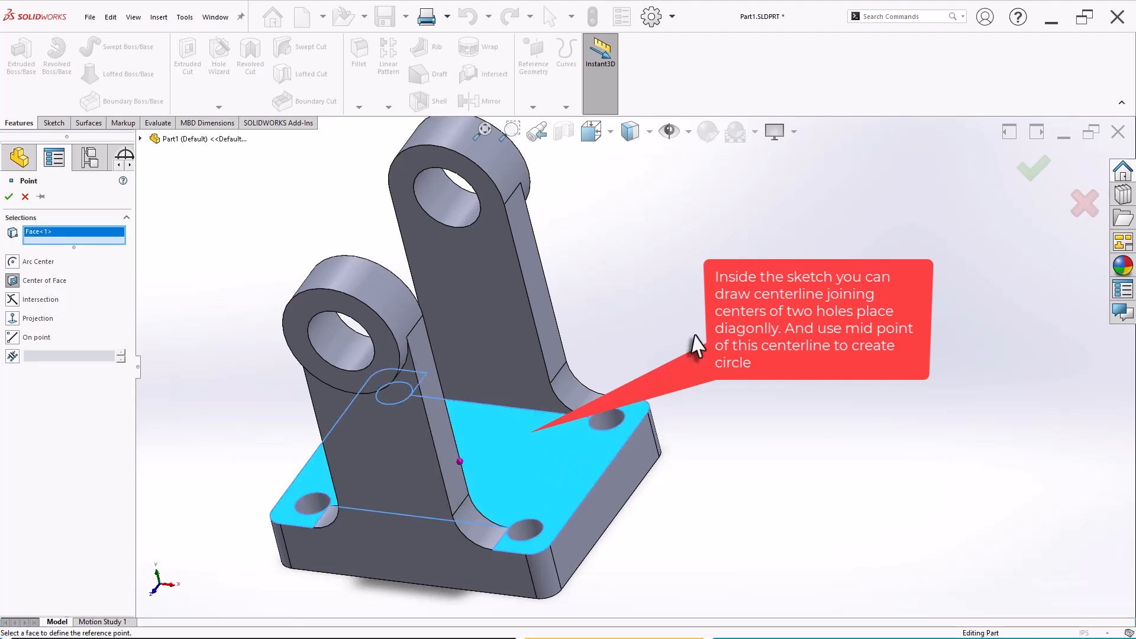
middle_drag(690, 345, 707, 441)
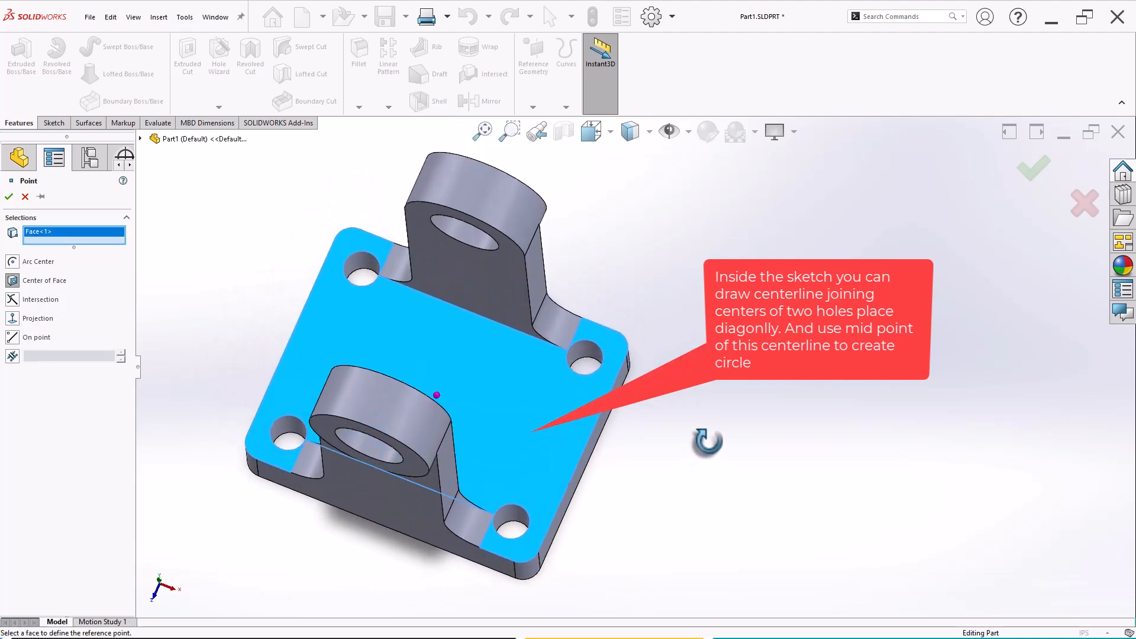
click(9, 197)
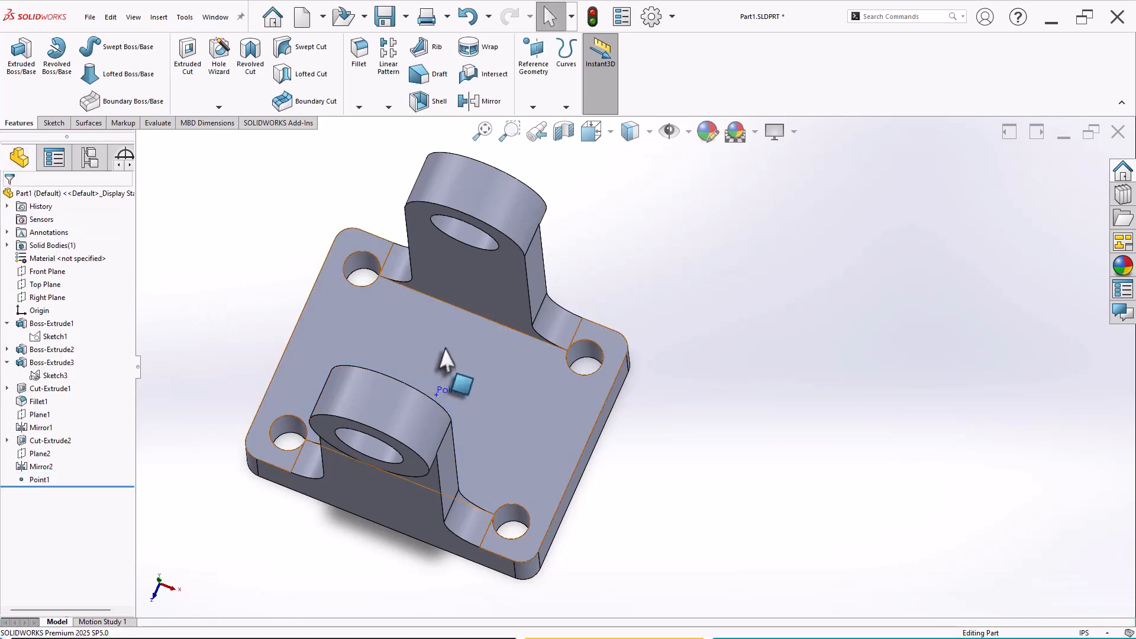
Start a sketch on the base plate's upper face and draw a circle centered on the reference point.
click(537, 449)
click(594, 411)
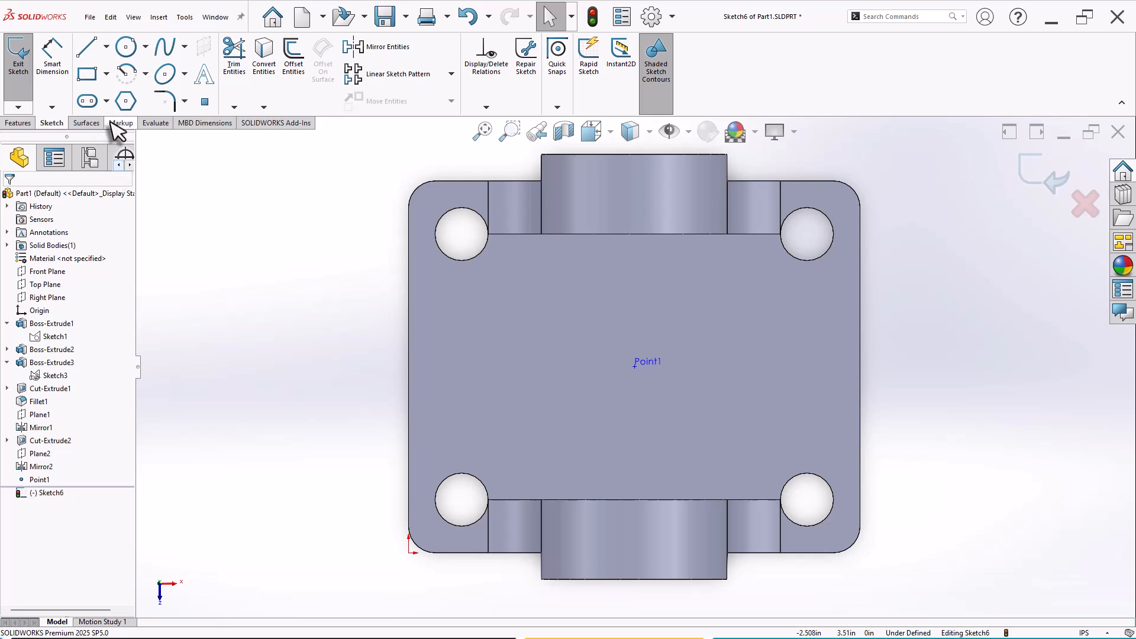
click(126, 49)
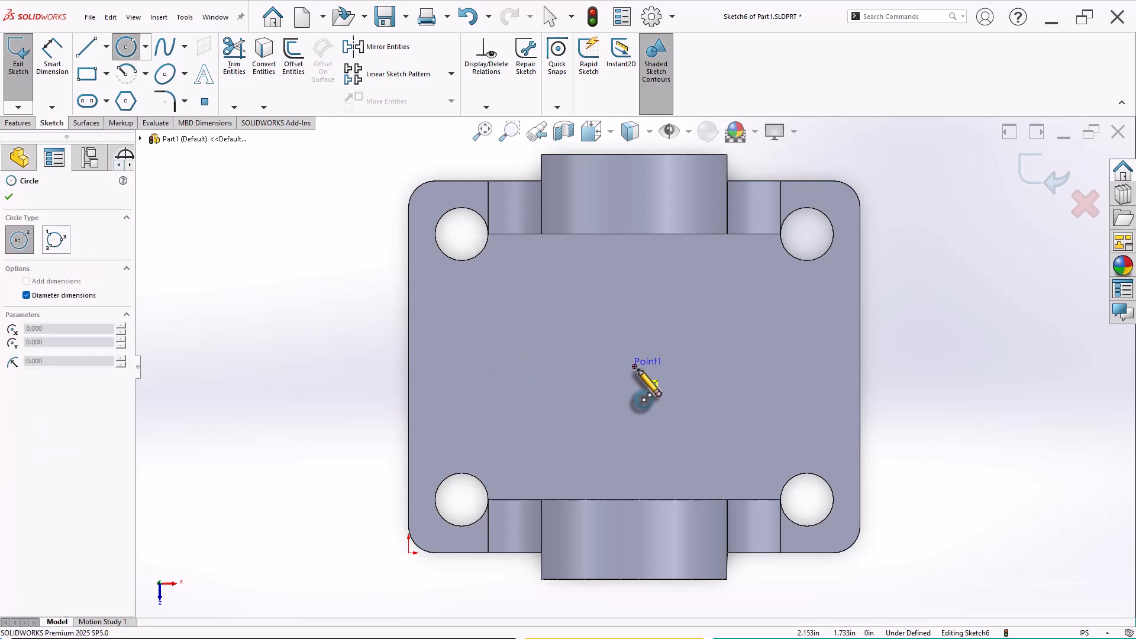
click(634, 367)
click(663, 347)
Add an Equal relation between the central circle and the edge of a corner hole.
right_drag(263, 380, 273, 290)
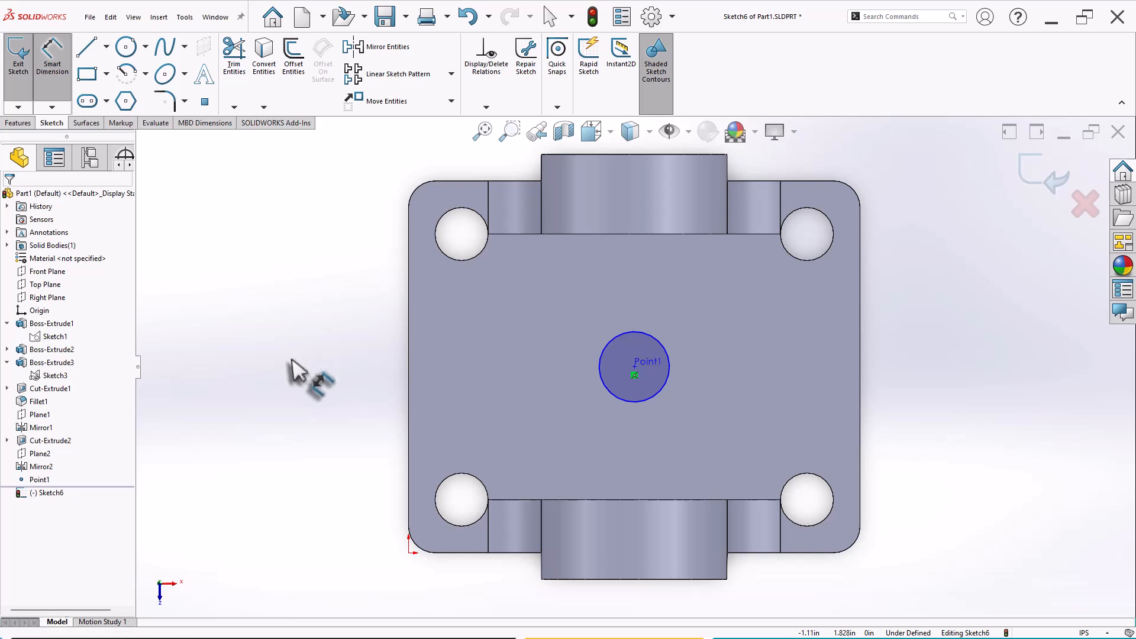
key(Escape)
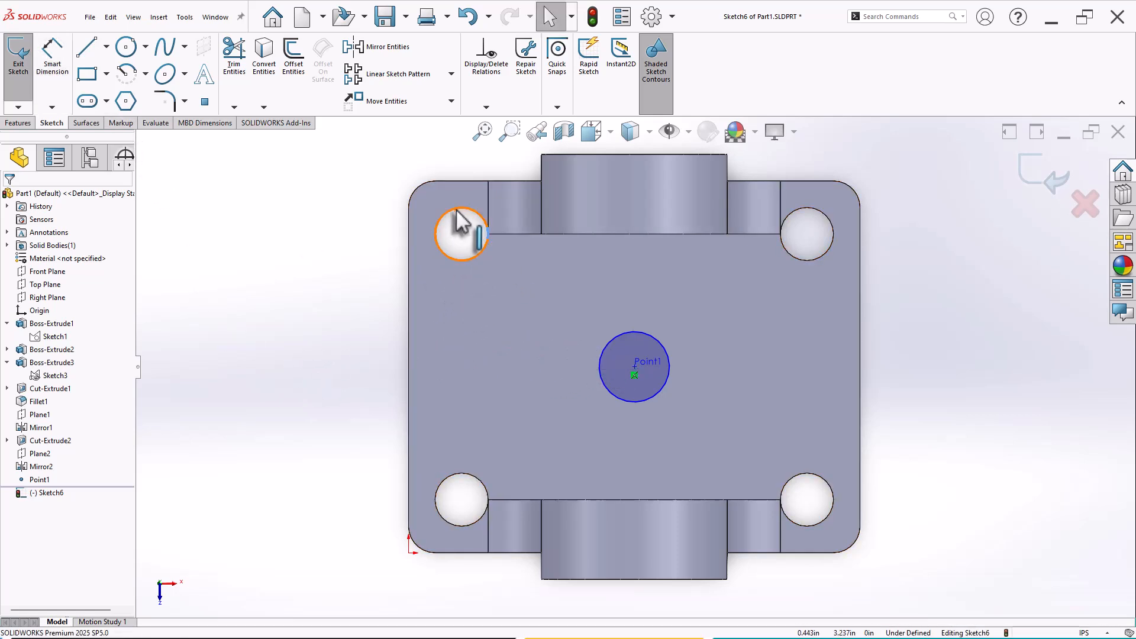
ctrl+click(614, 338)
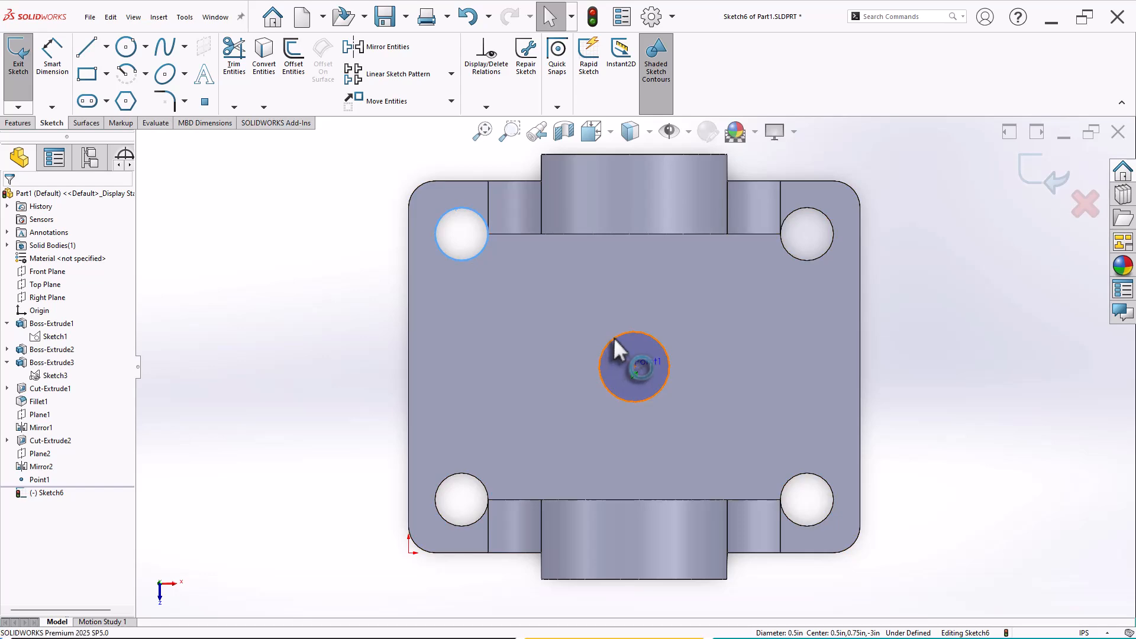
click(704, 285)
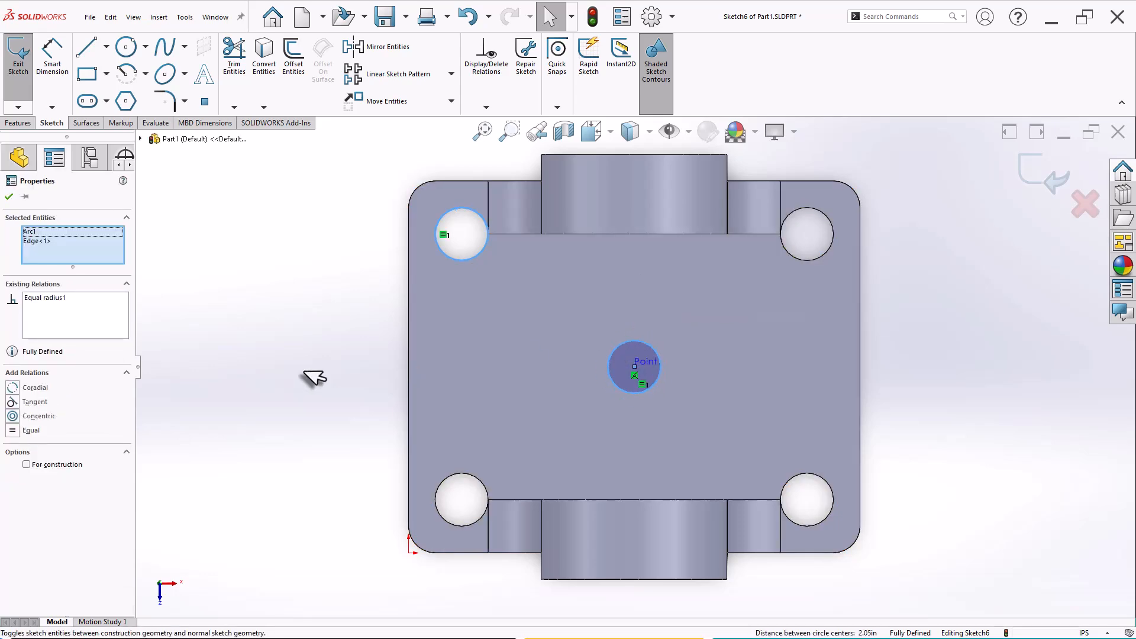
click(312, 388)
Cut the central circle through the base plate with an Extruded Cut set to Through All.
middle_drag(325, 408, 305, 362)
click(25, 124)
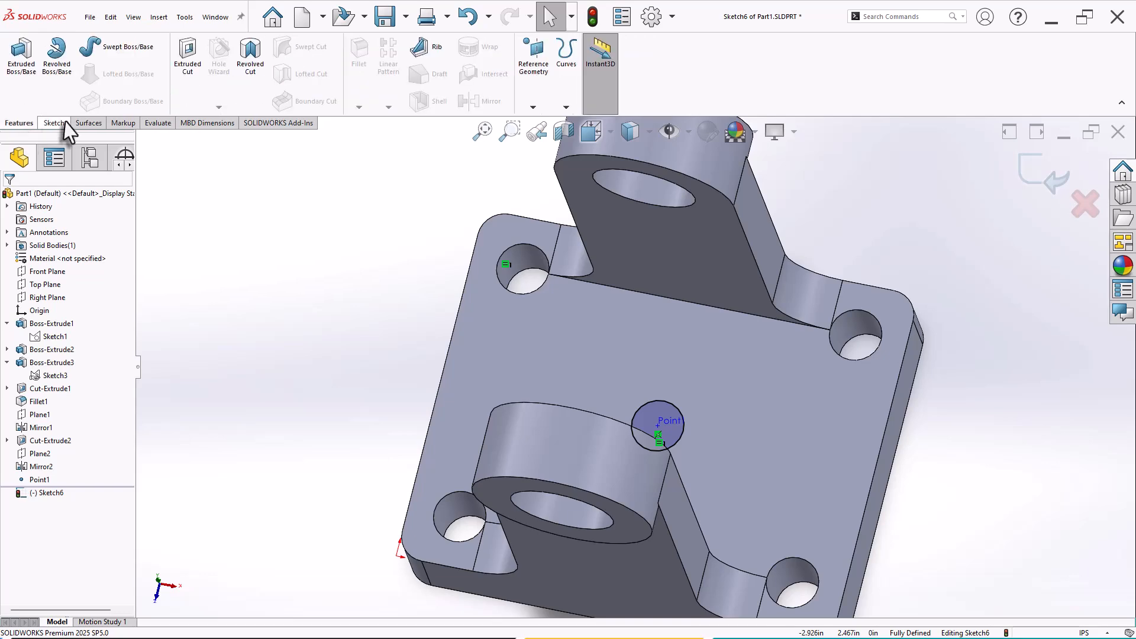
click(194, 68)
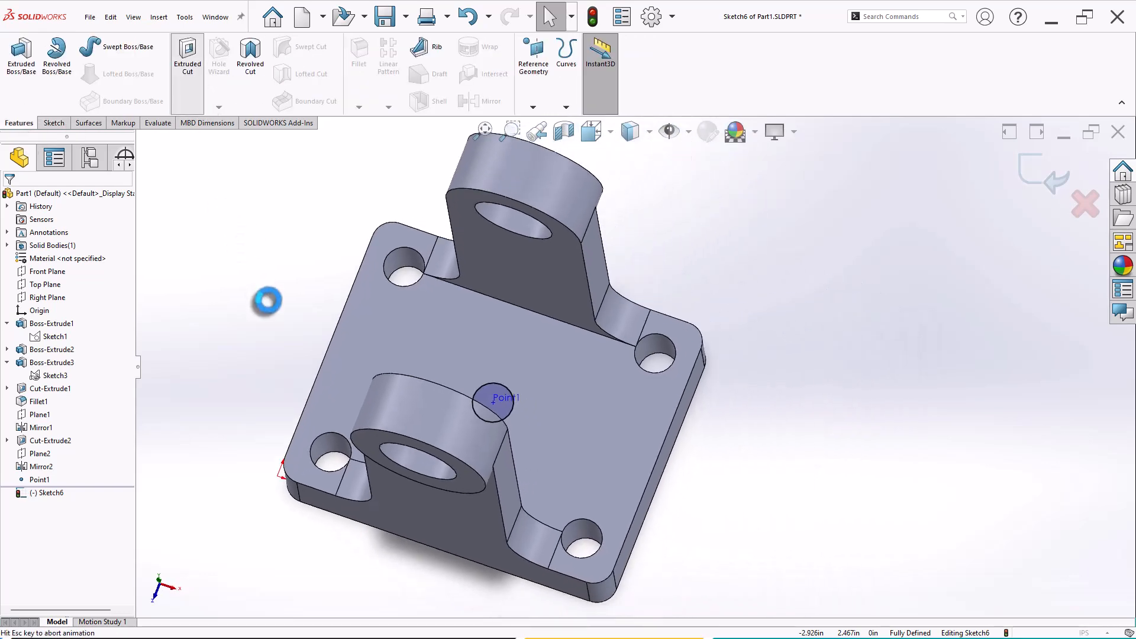
middle_drag(210, 328, 172, 260)
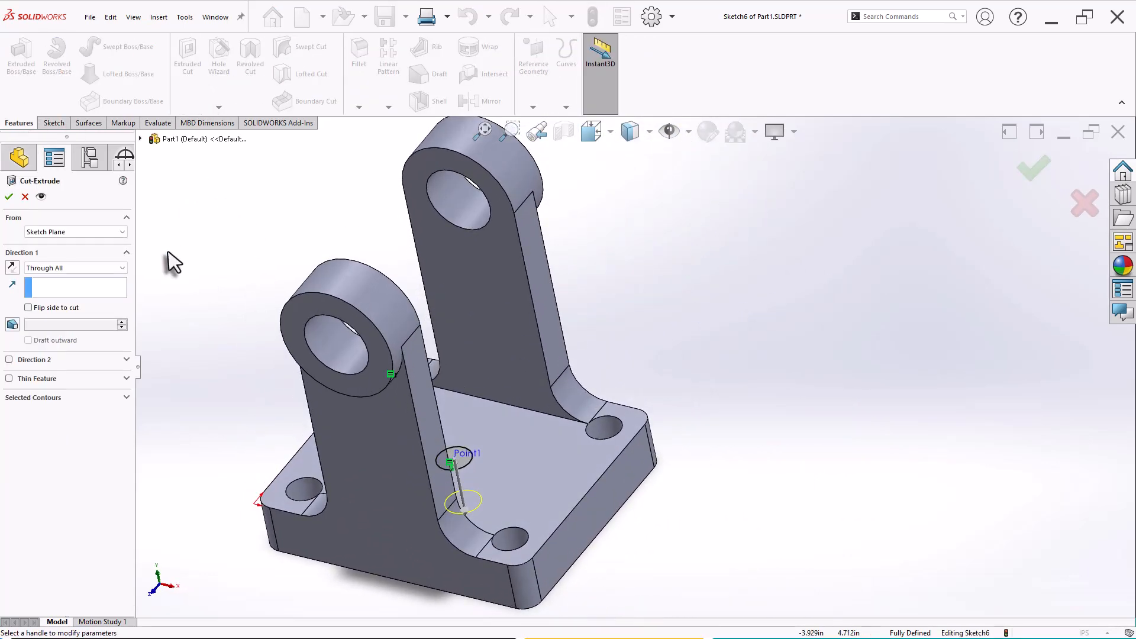
click(9, 197)
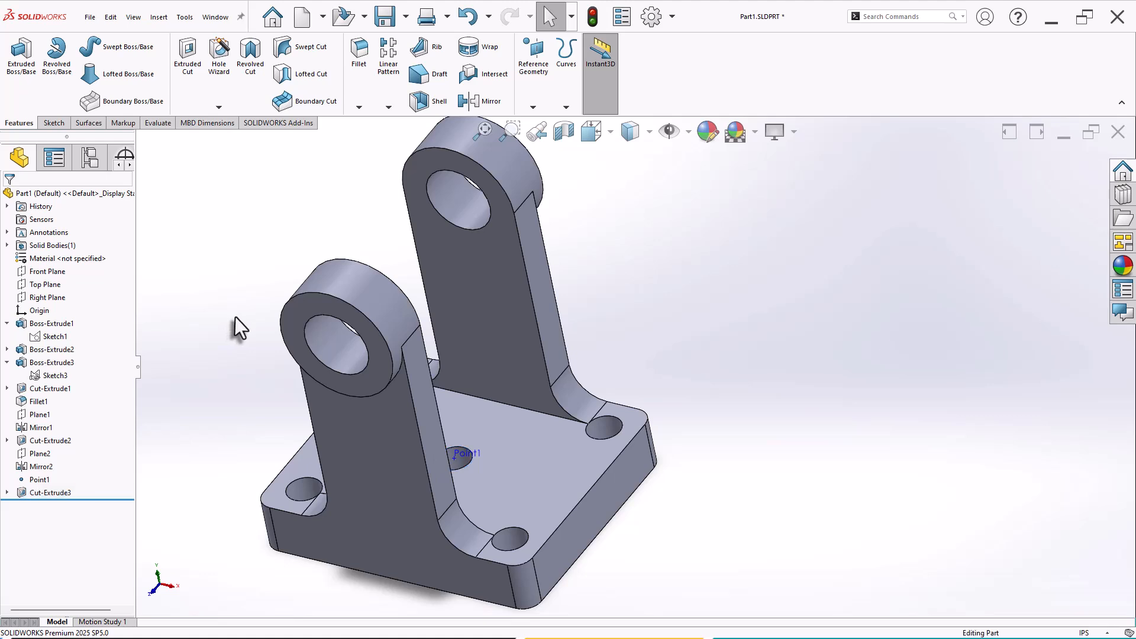
key(ctrl+7)
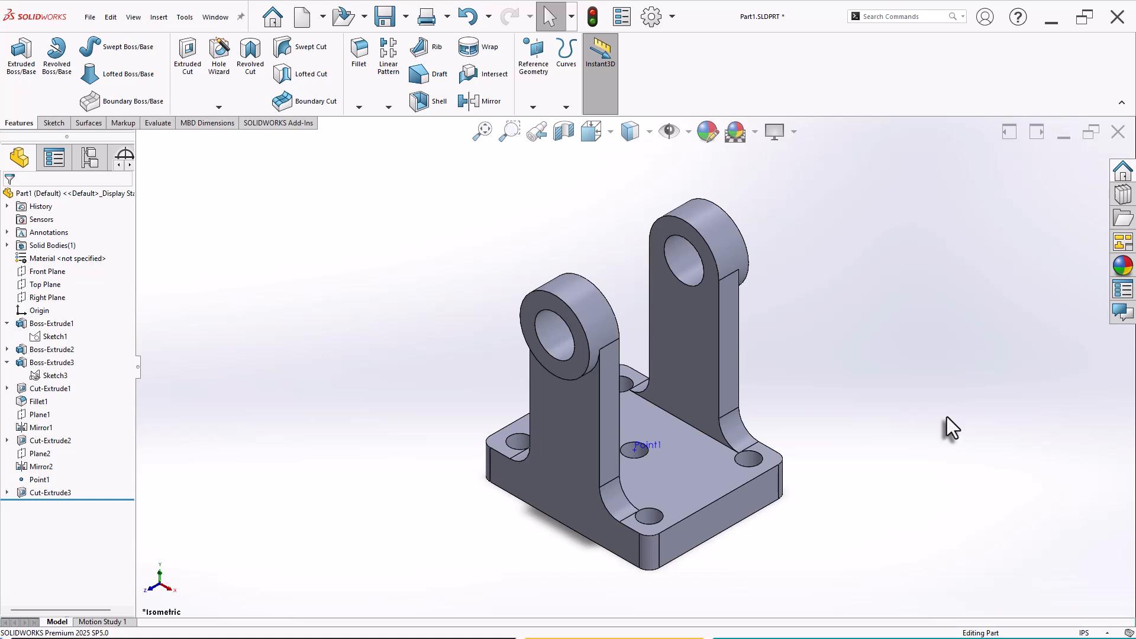
scroll(943, 449, down, 2)
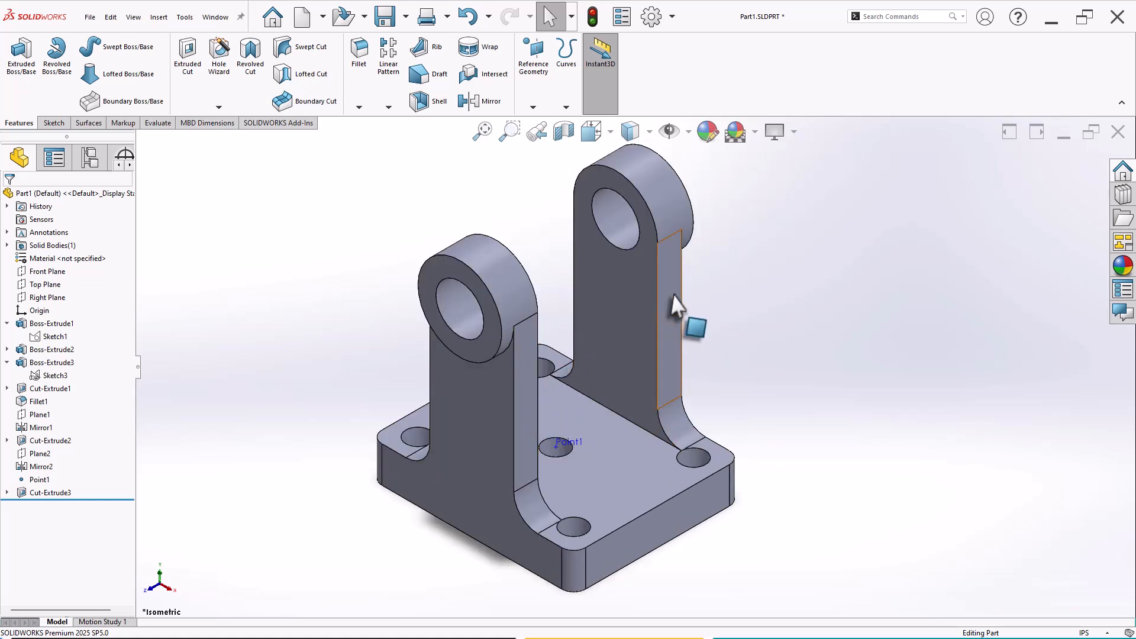